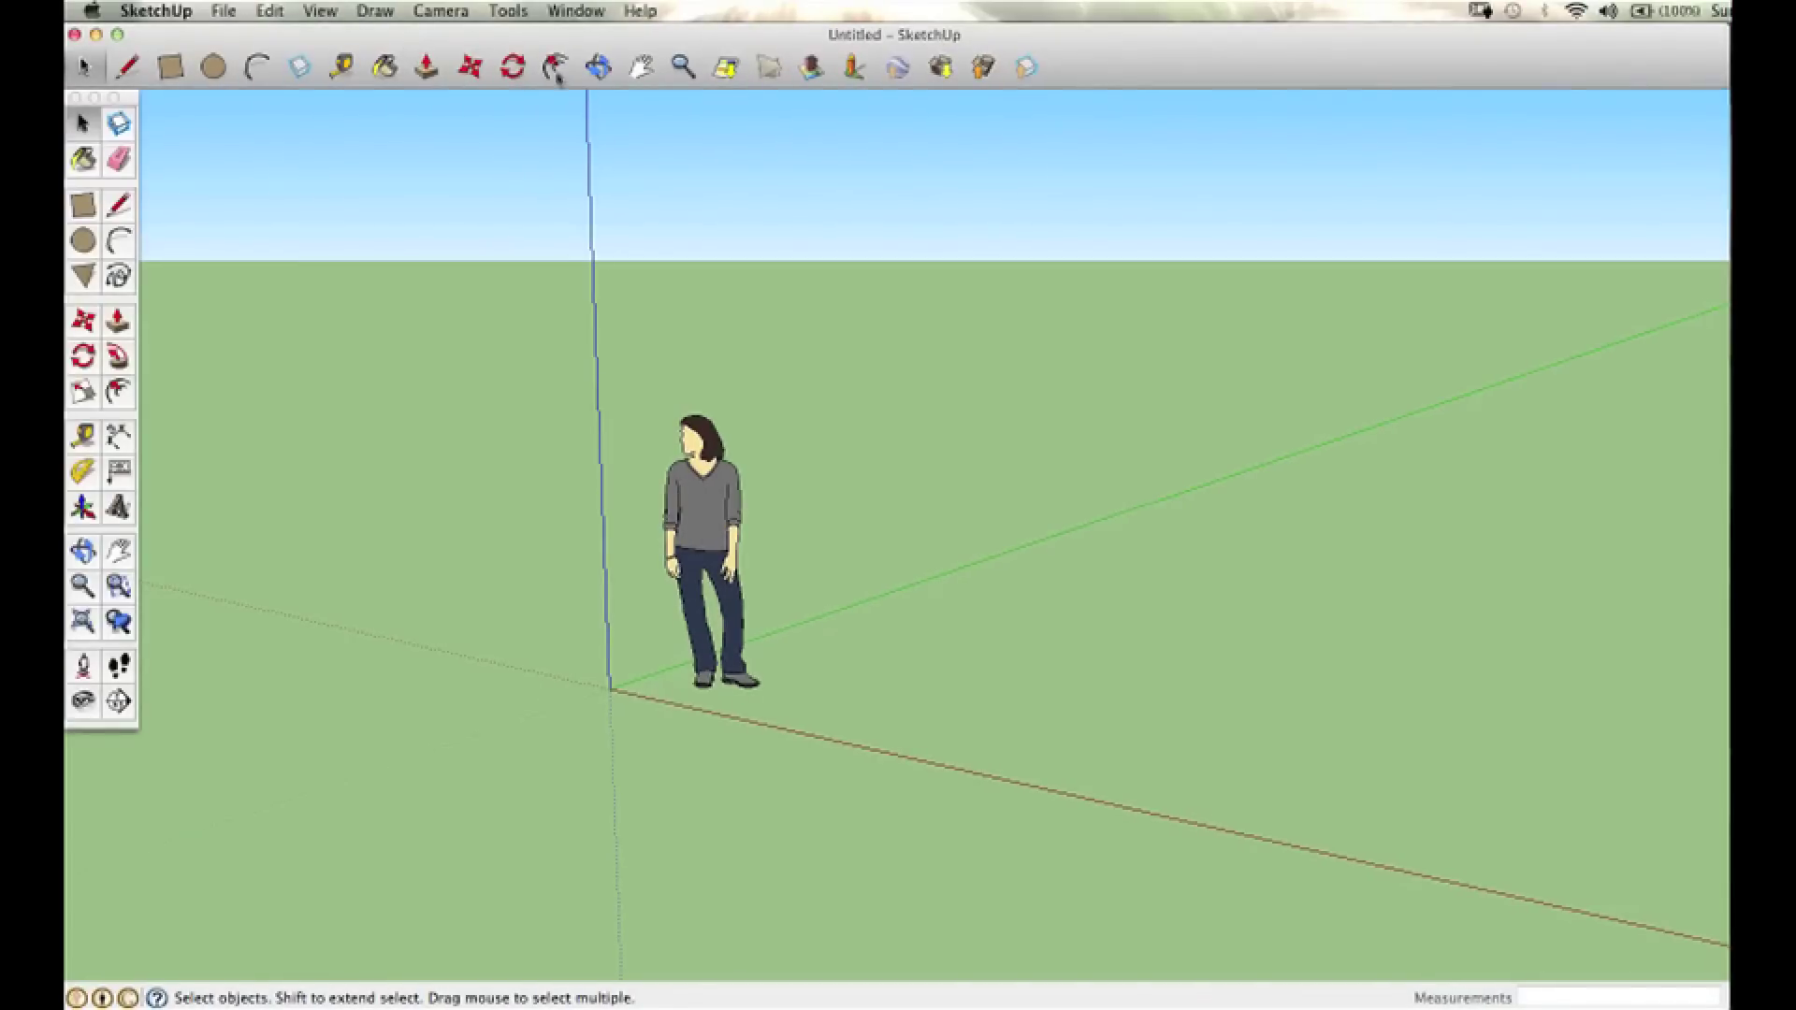
Step: Open the View menu in the new, empty SketchUp model
{"action": "left_click", "coordinate": [321, 11]}
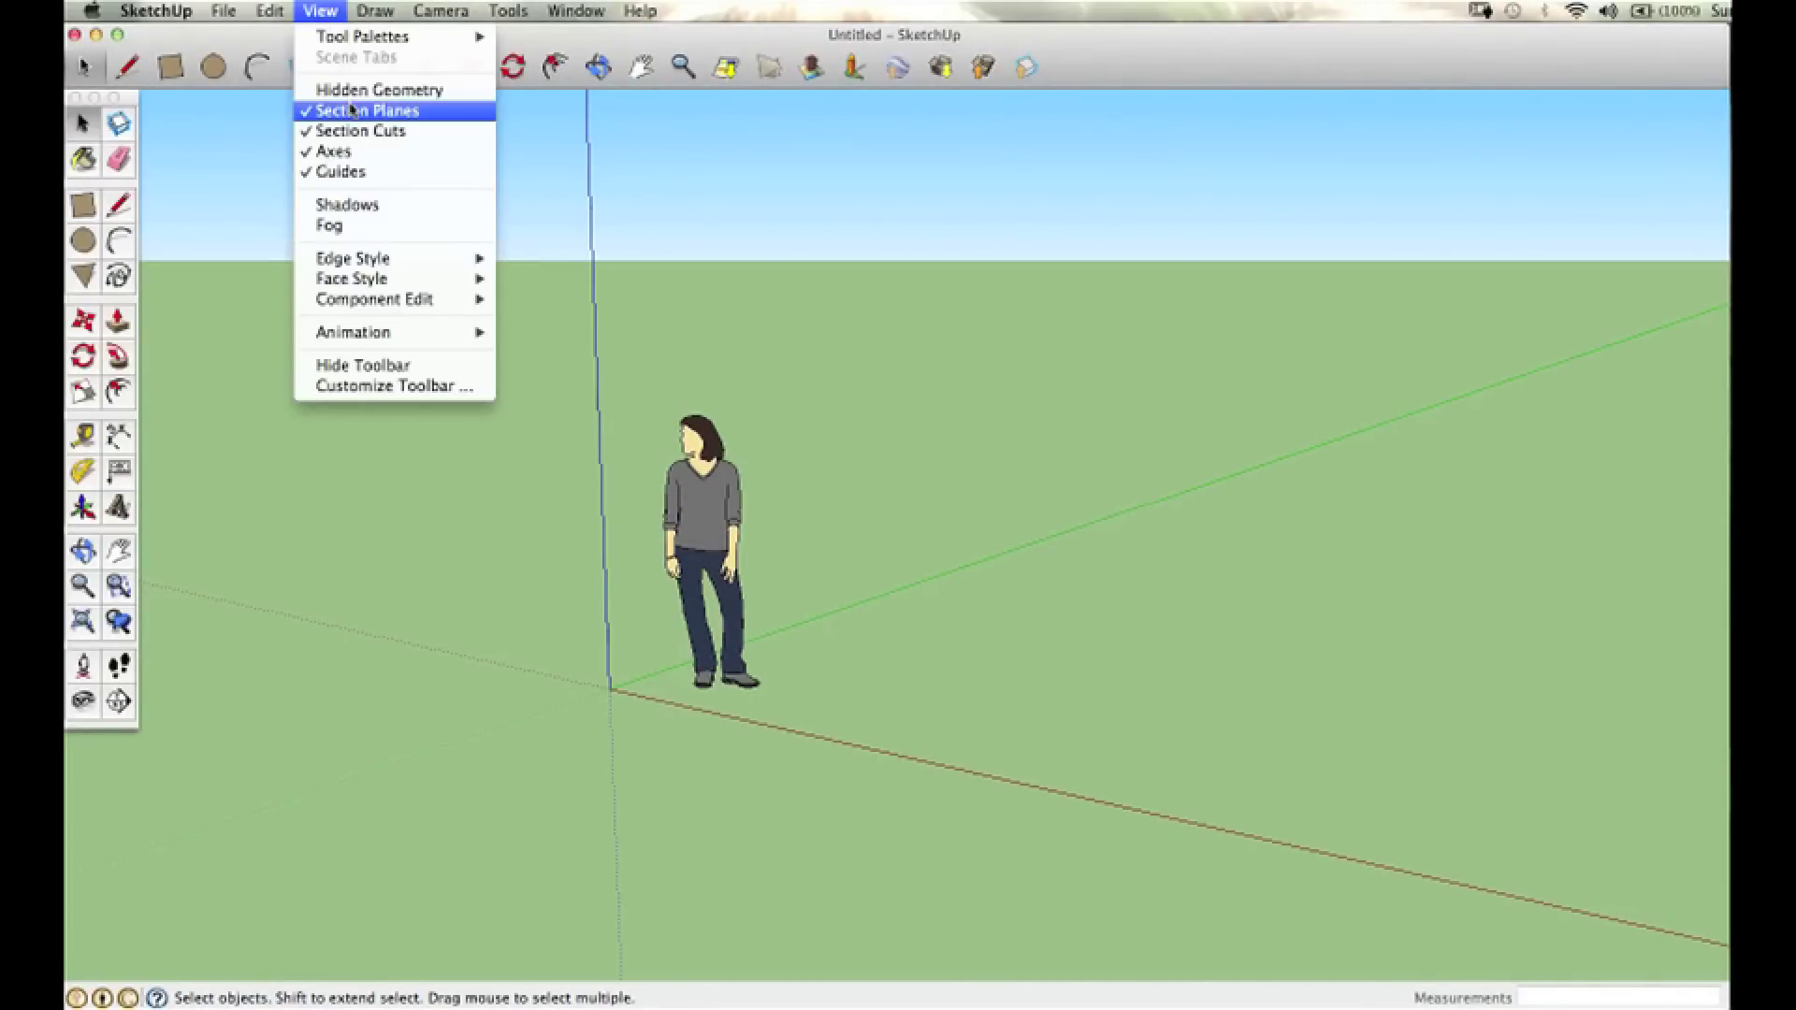
Step: Hide the axes and switch the camera to Parallel Projection
{"action": "left_click", "coordinate": [356, 150]}
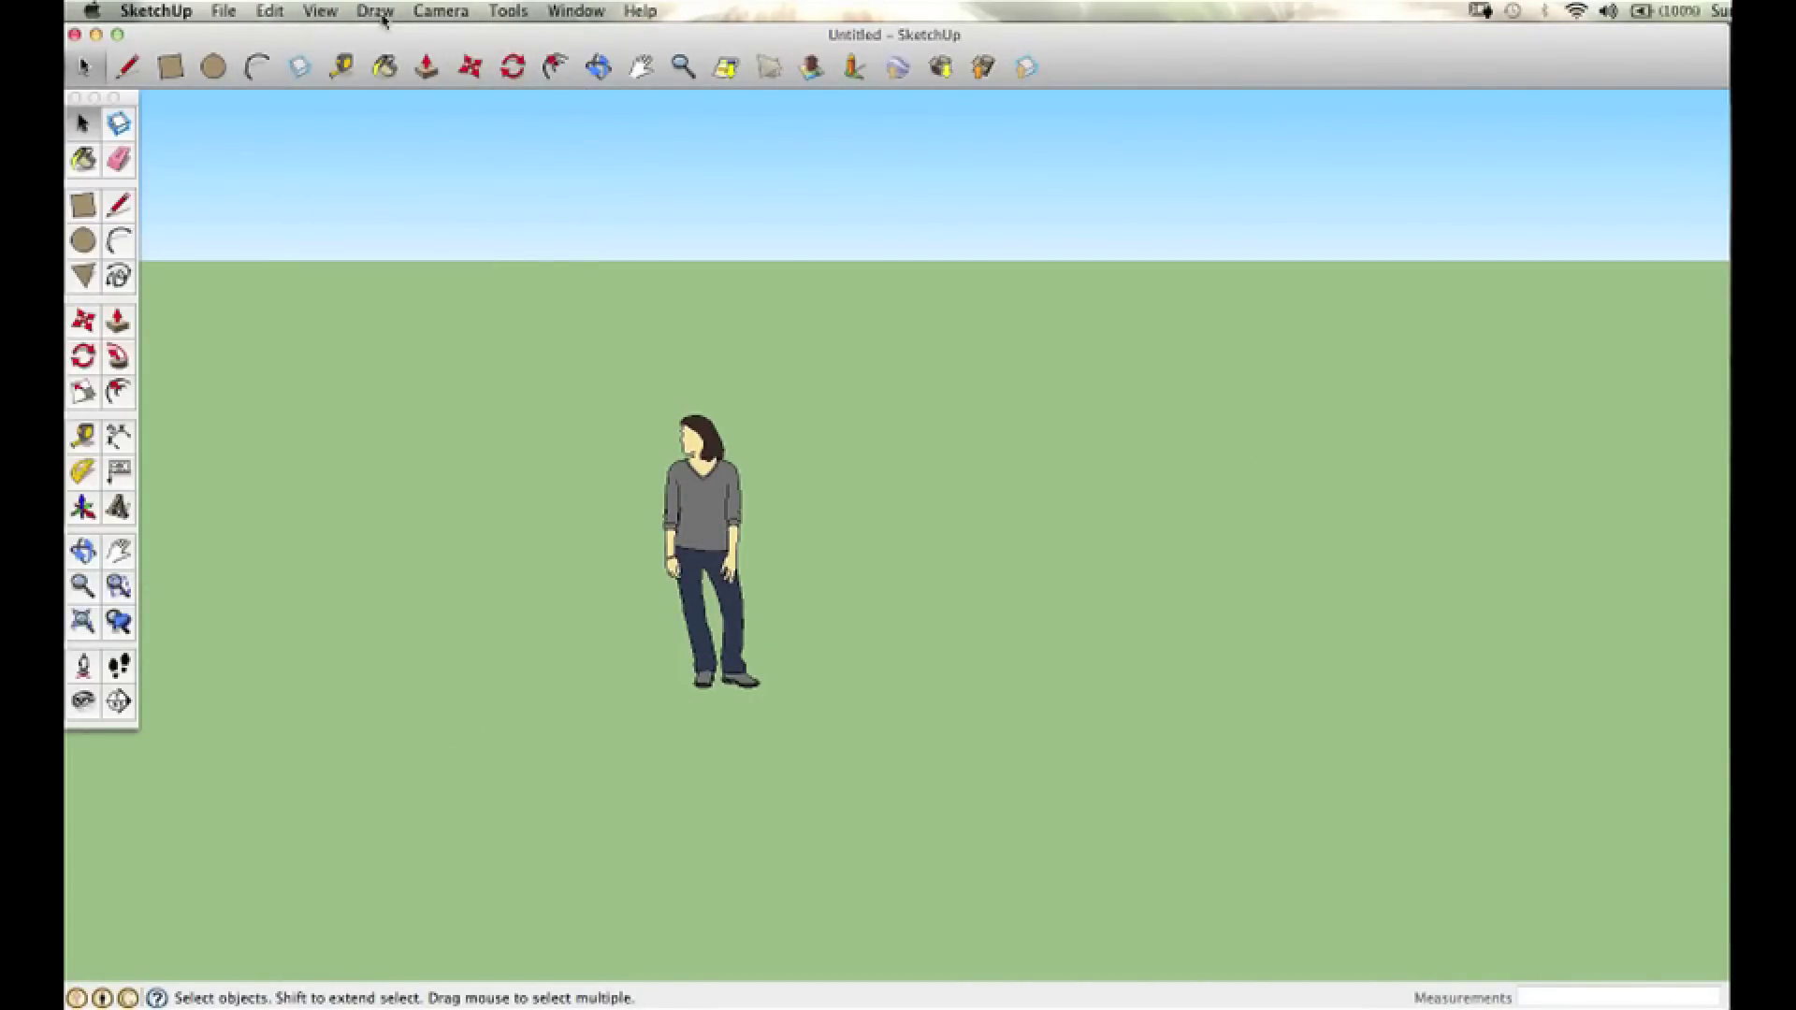
{"action": "left_click", "coordinate": [383, 14]}
{"action": "mouse_move", "coordinate": [422, 13]}
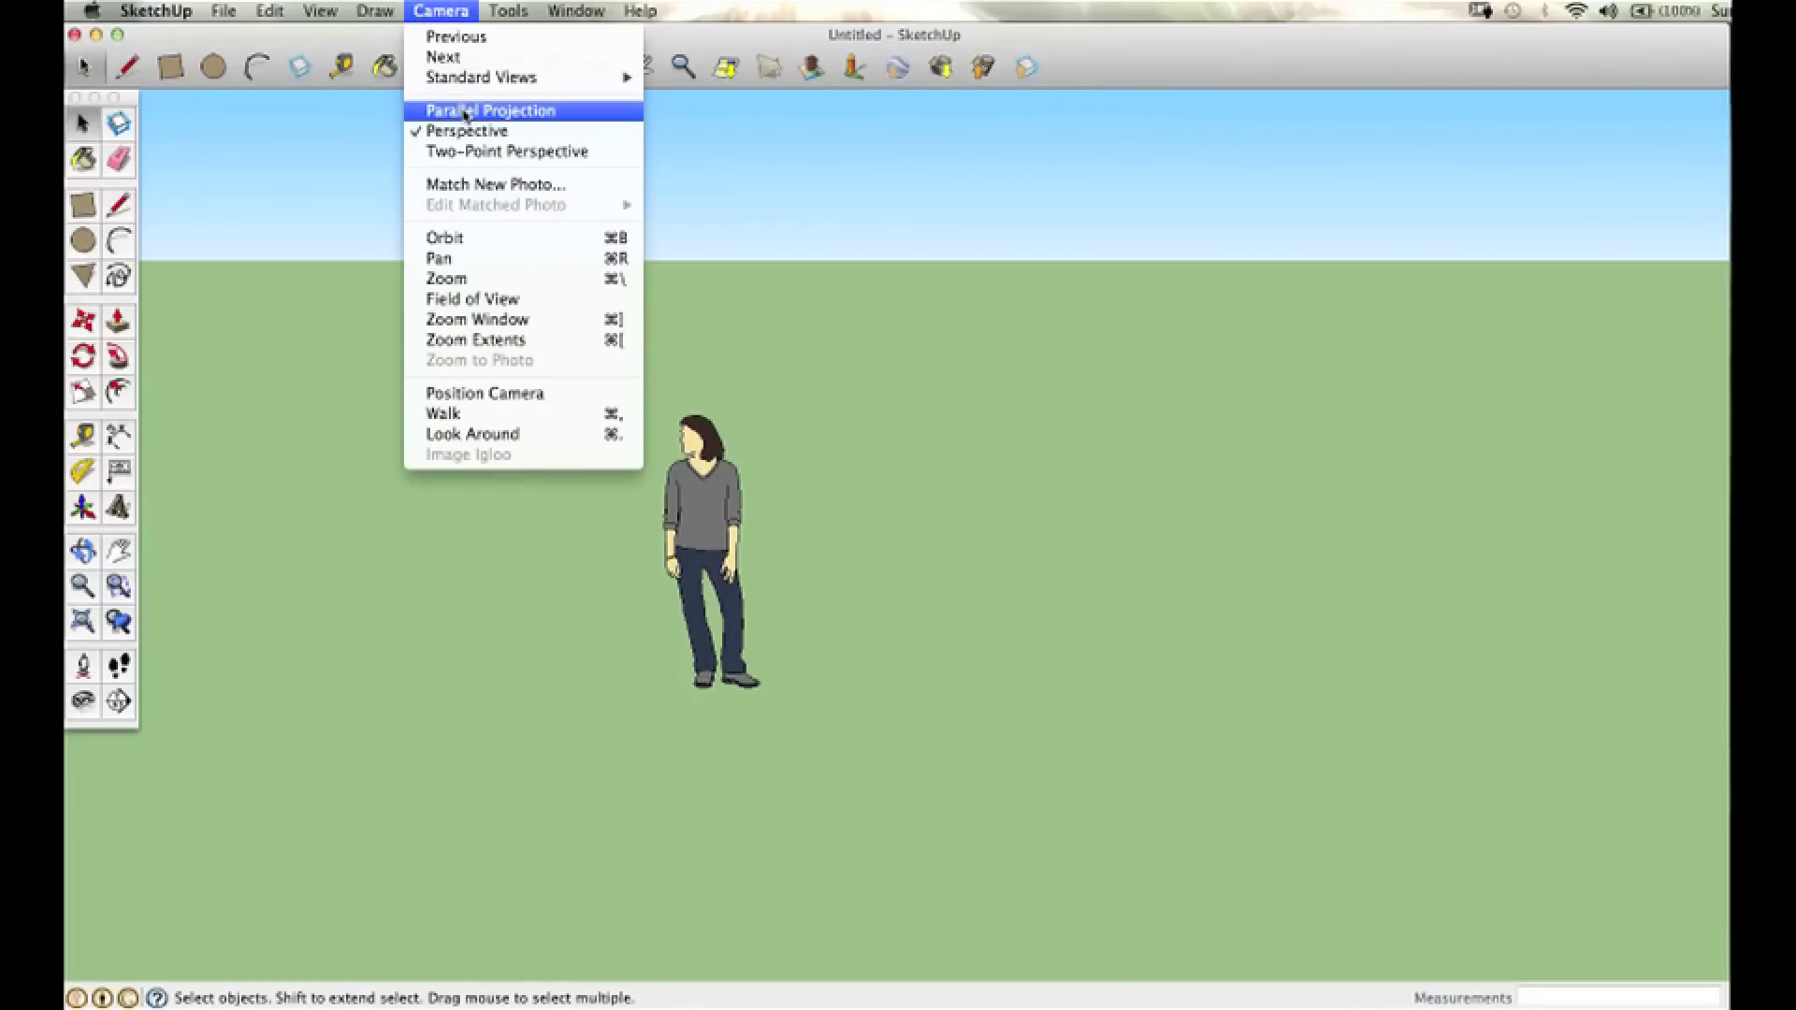
{"action": "left_click", "coordinate": [468, 111]}
Step: Switch to the Top standard view and select the default figure, now a thin line
{"action": "left_click", "coordinate": [456, 13]}
{"action": "mouse_move", "coordinate": [474, 80]}
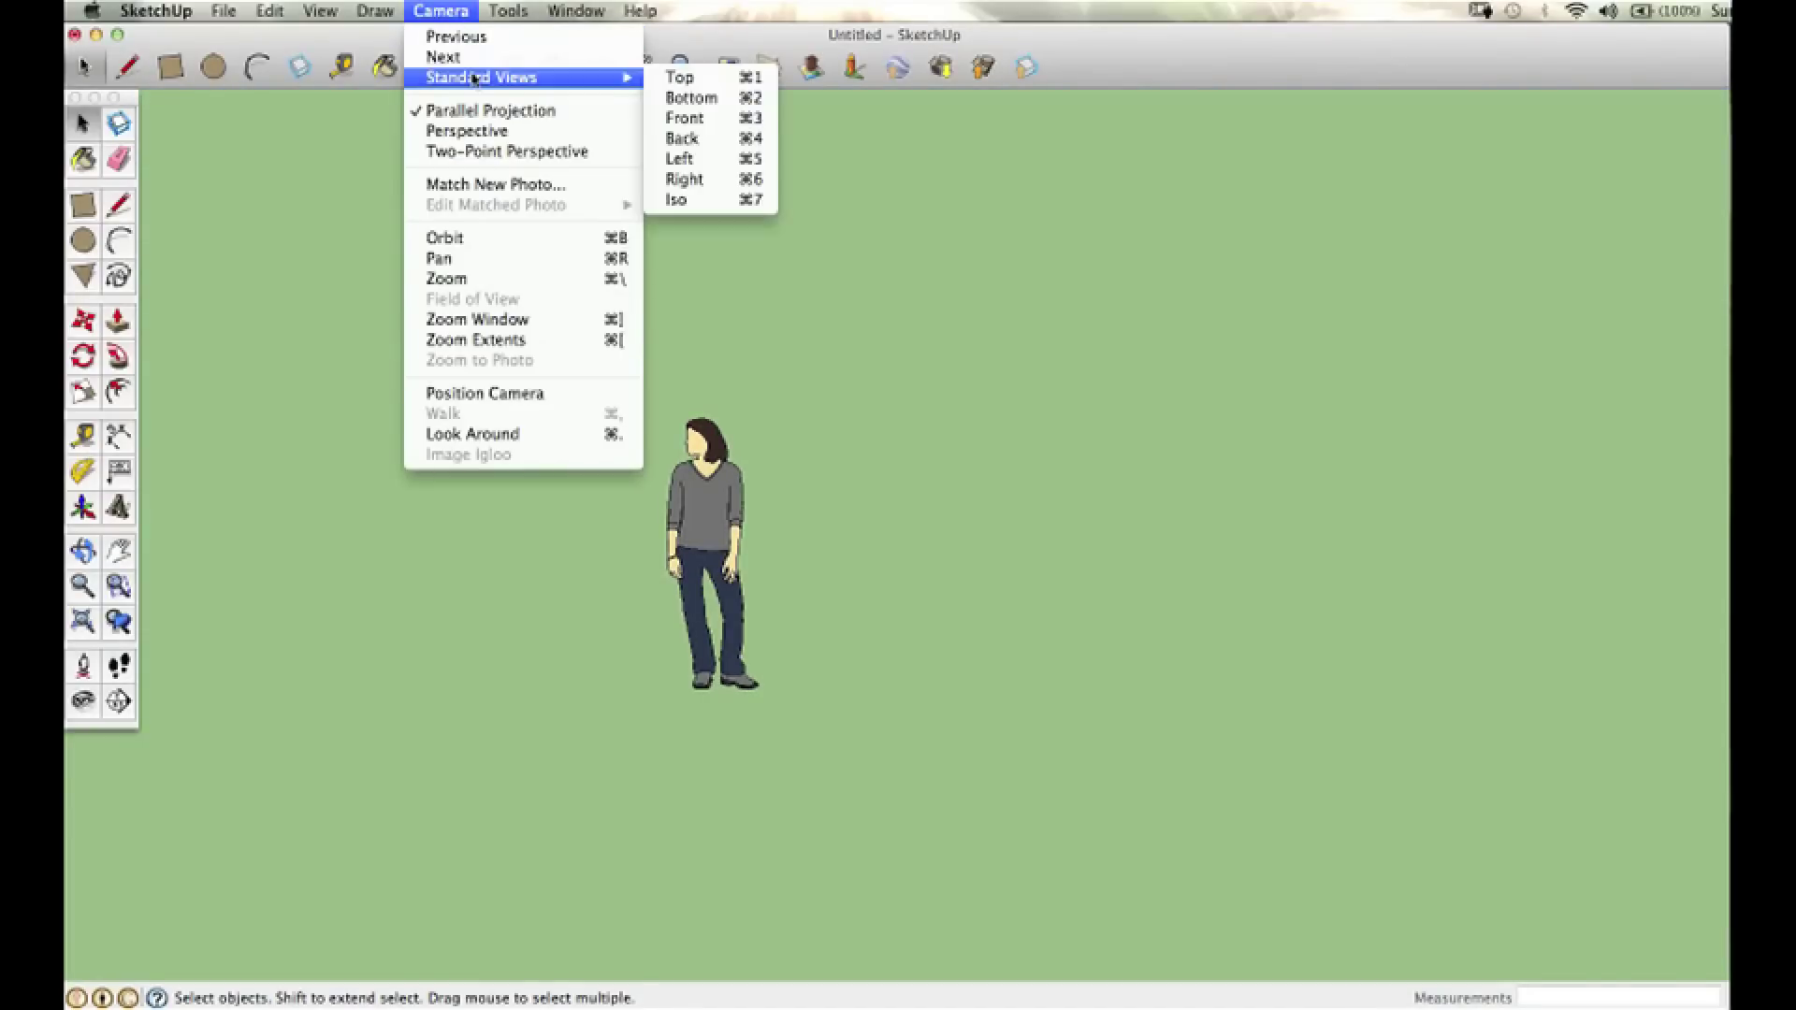
{"action": "left_click", "coordinate": [669, 77]}
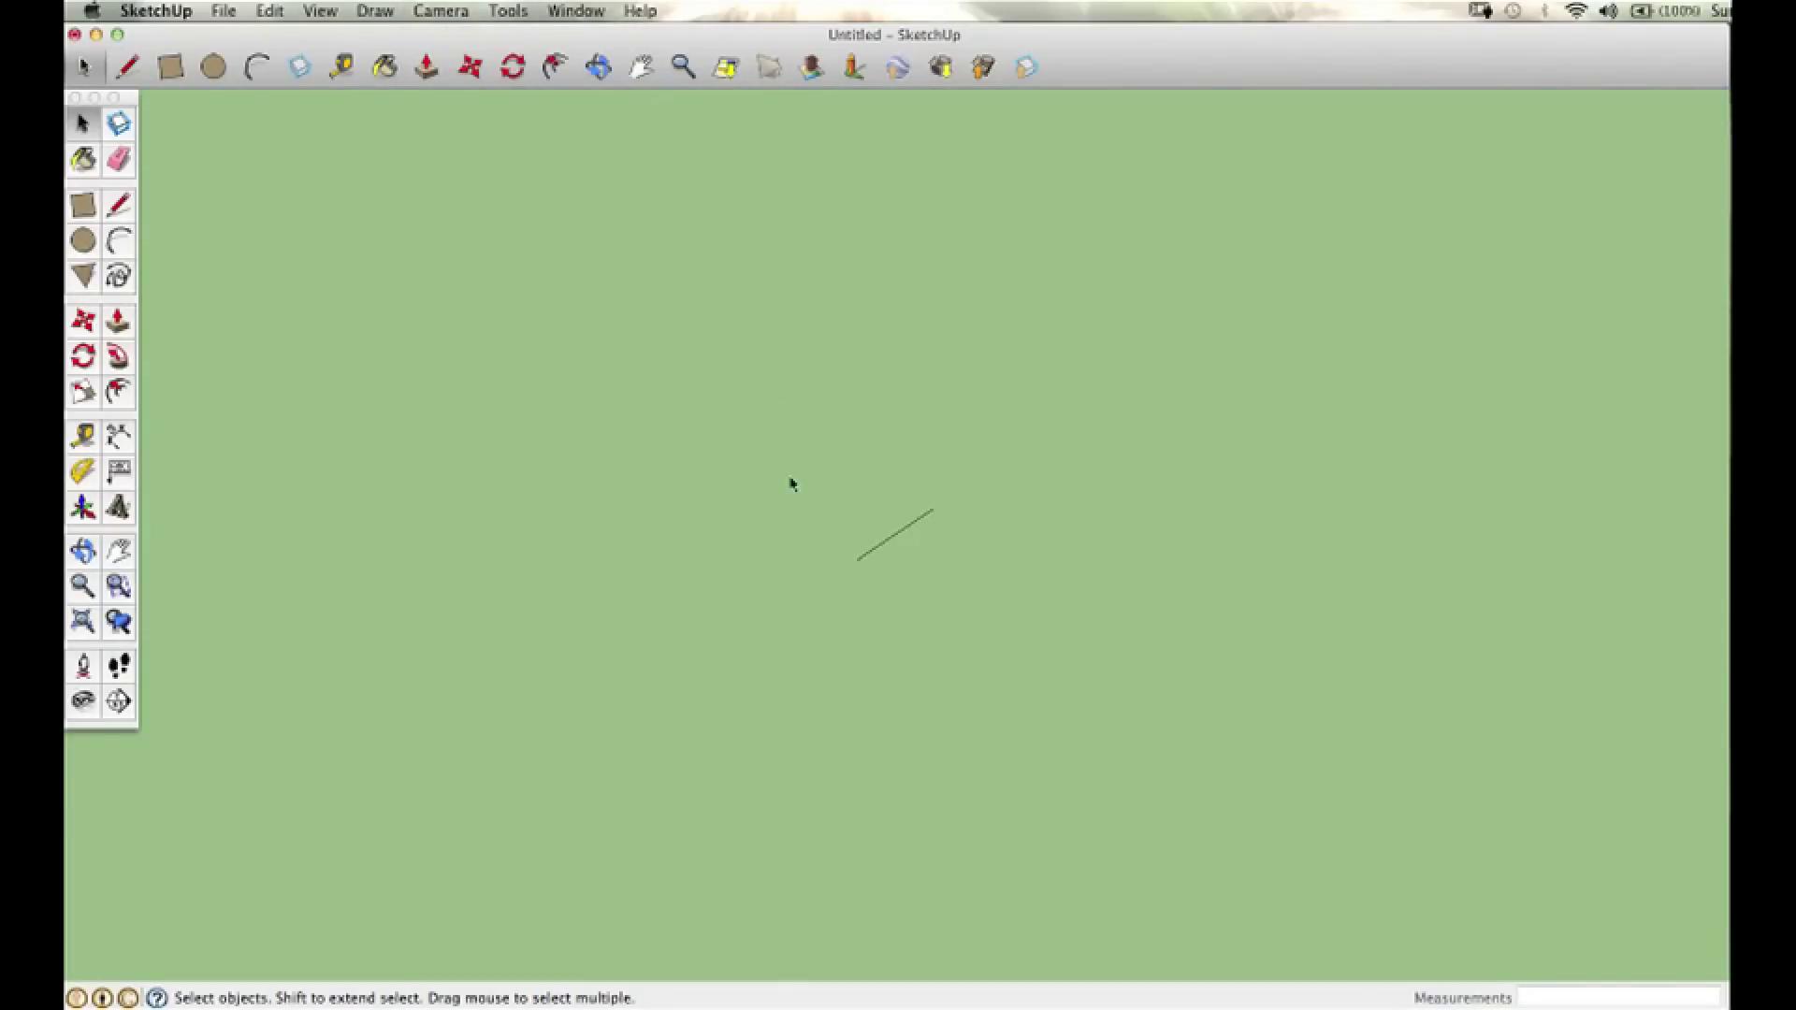
{"action": "left_click_drag", "start_coordinate": [786, 440], "coordinate": [936, 595]}
Step: Show the Large Tool Set palette
{"action": "left_click", "coordinate": [363, 12]}
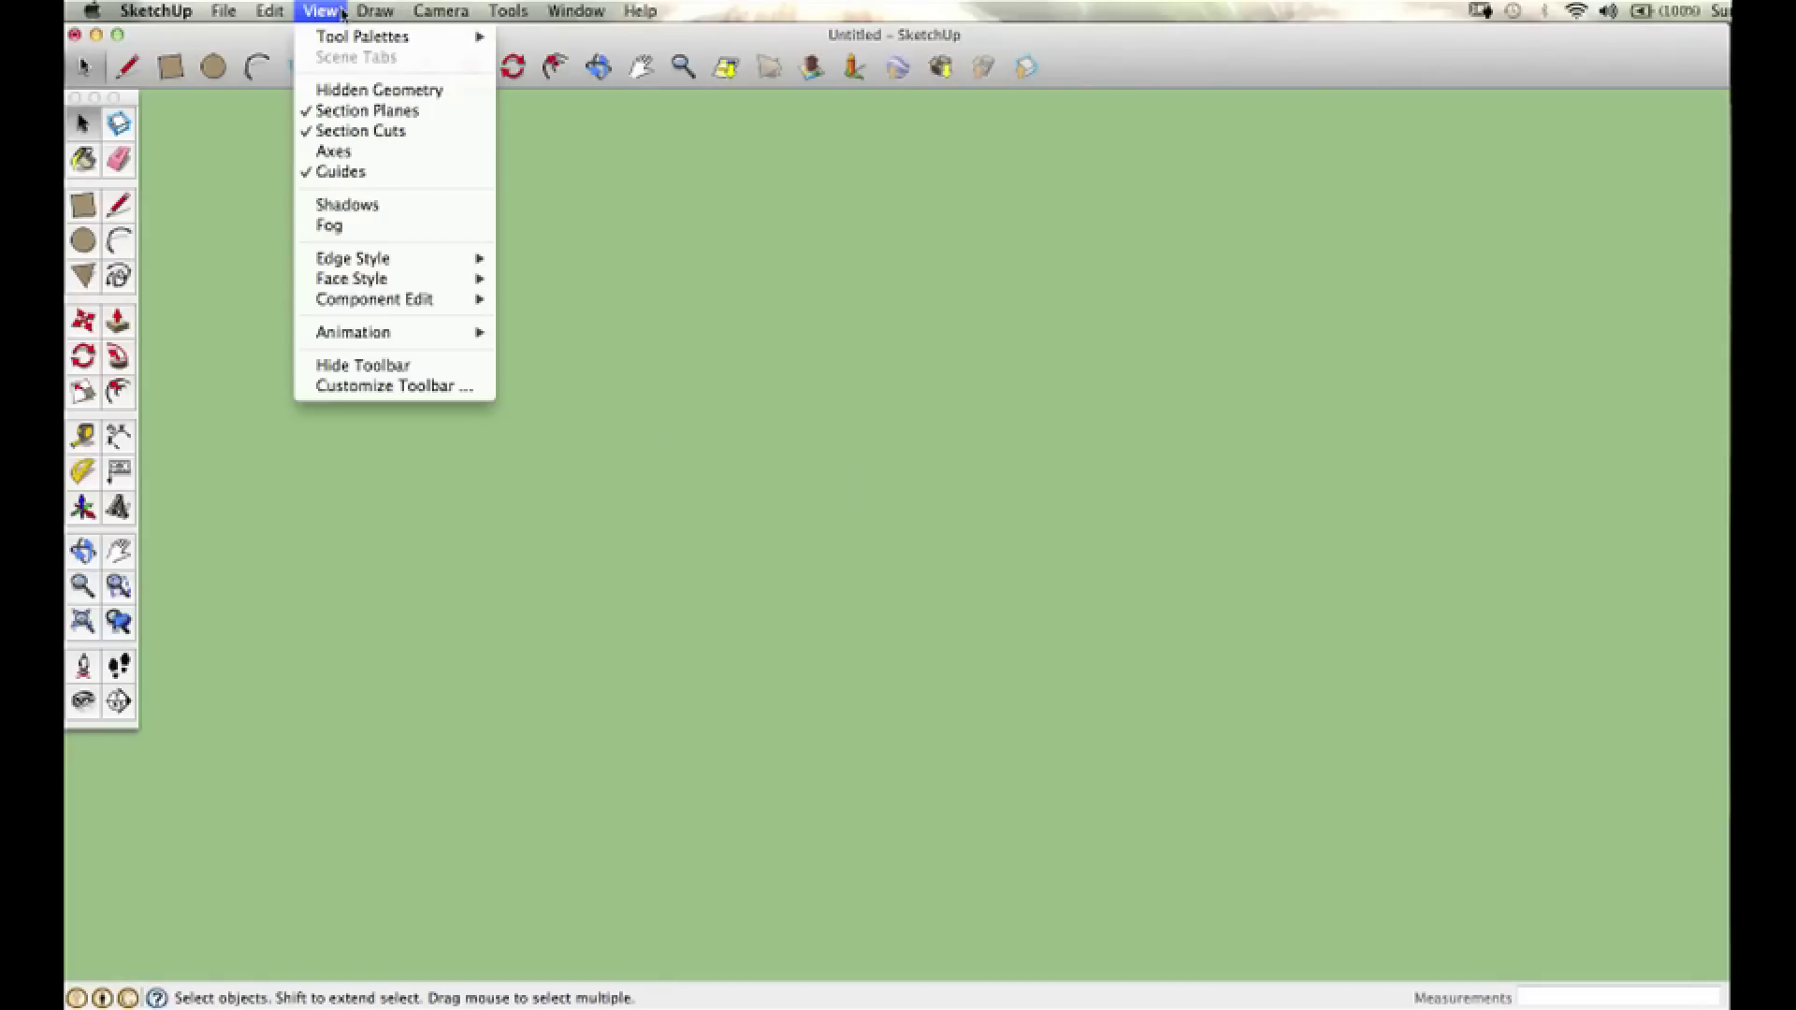
{"action": "mouse_move", "coordinate": [350, 41]}
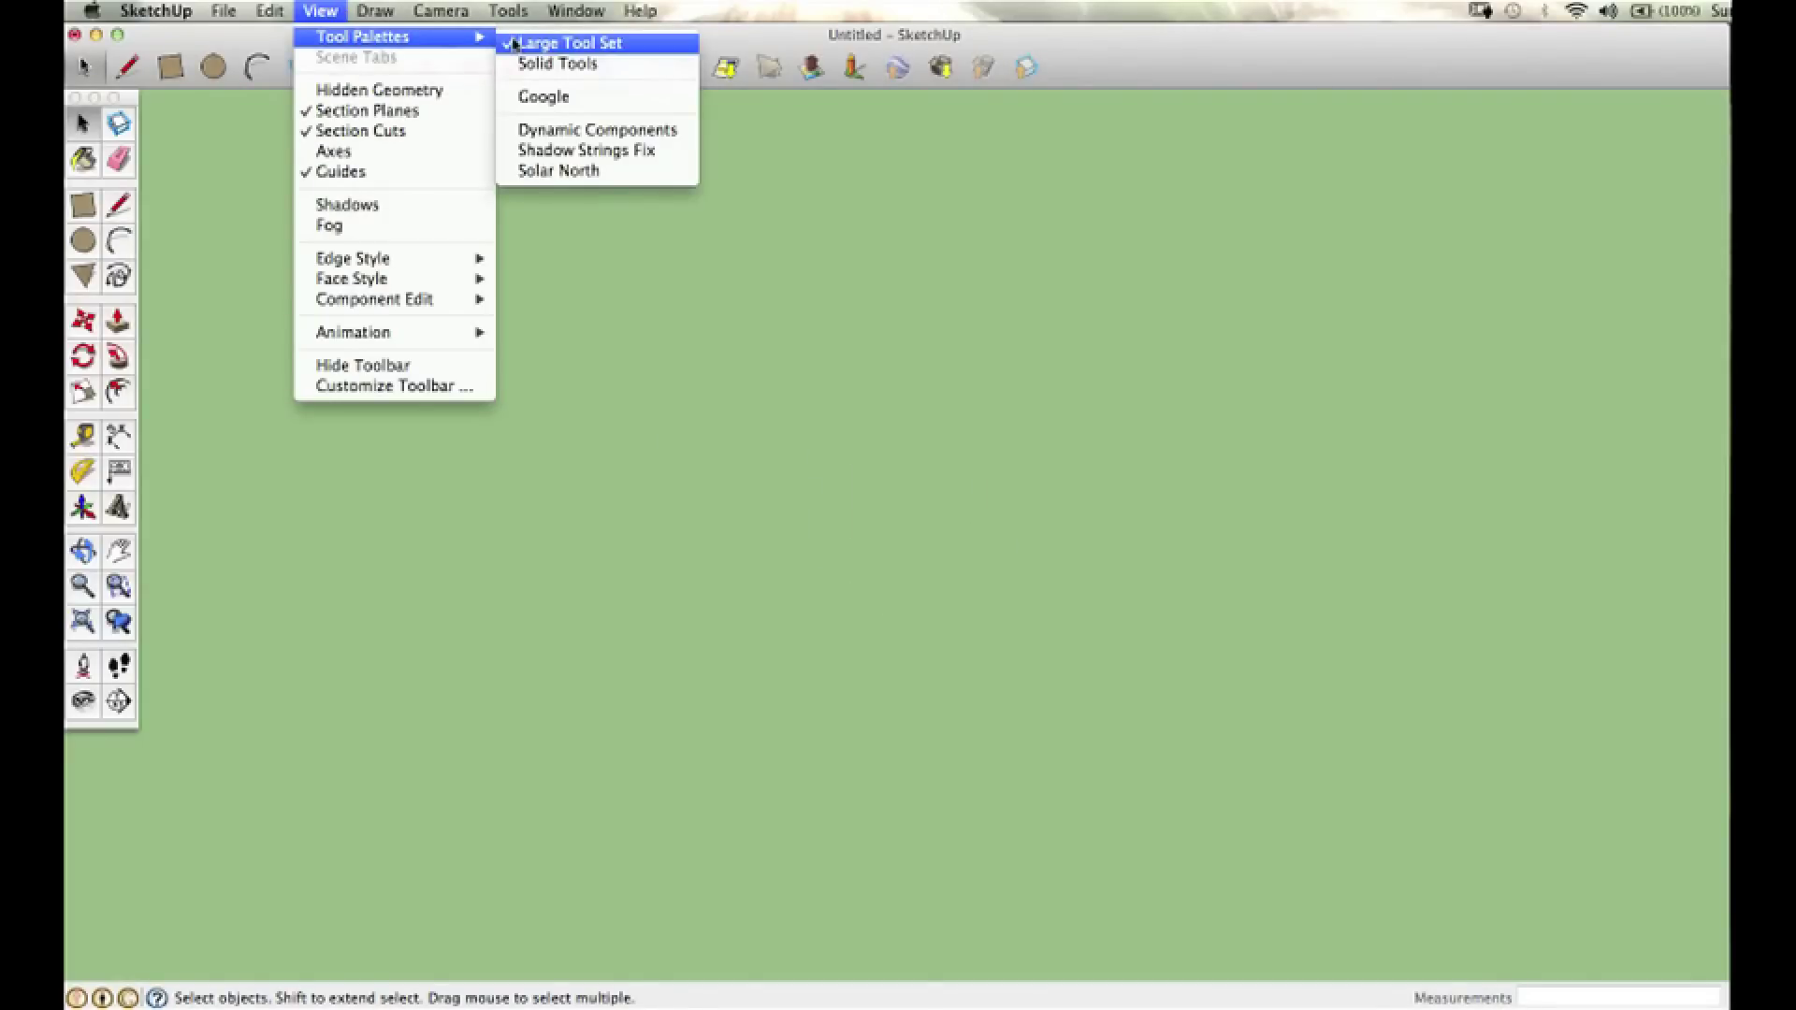
{"action": "left_click", "coordinate": [253, 176]}
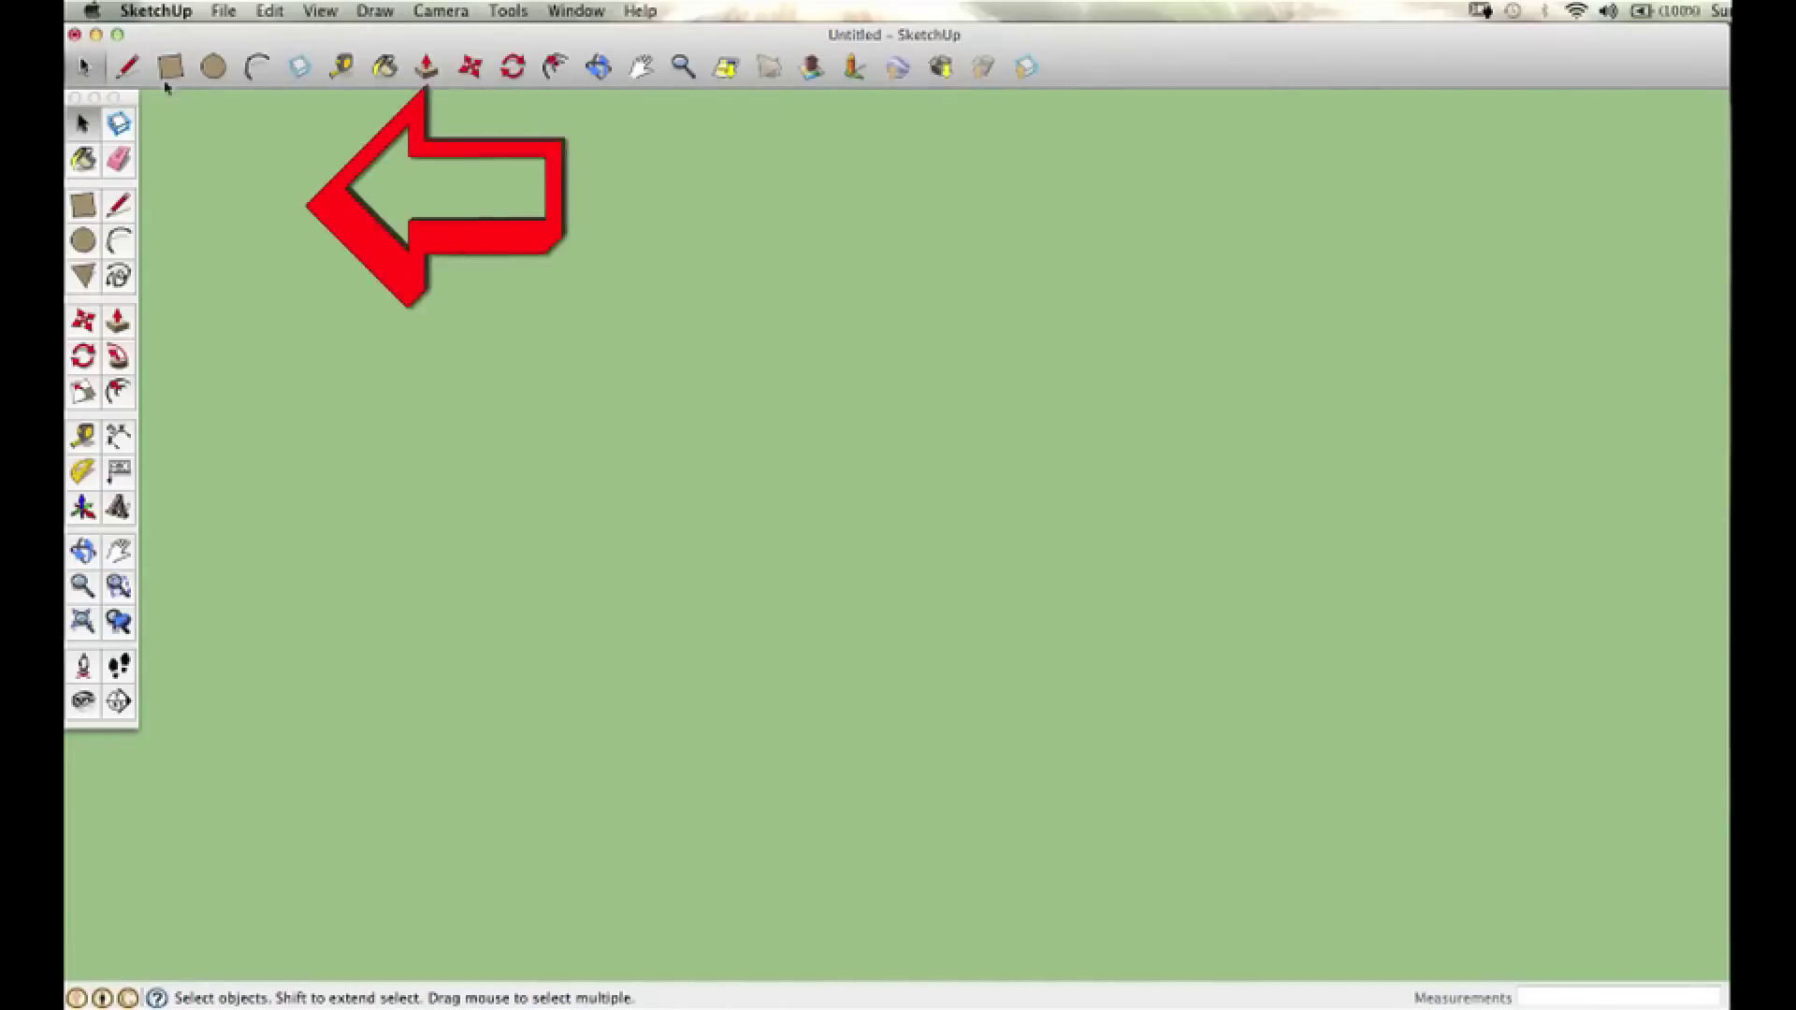
Step: Draw a square about 5' 7 7/16" per side near the canvas centre
{"action": "left_click", "coordinate": [82, 209]}
{"action": "left_click", "coordinate": [554, 416]}
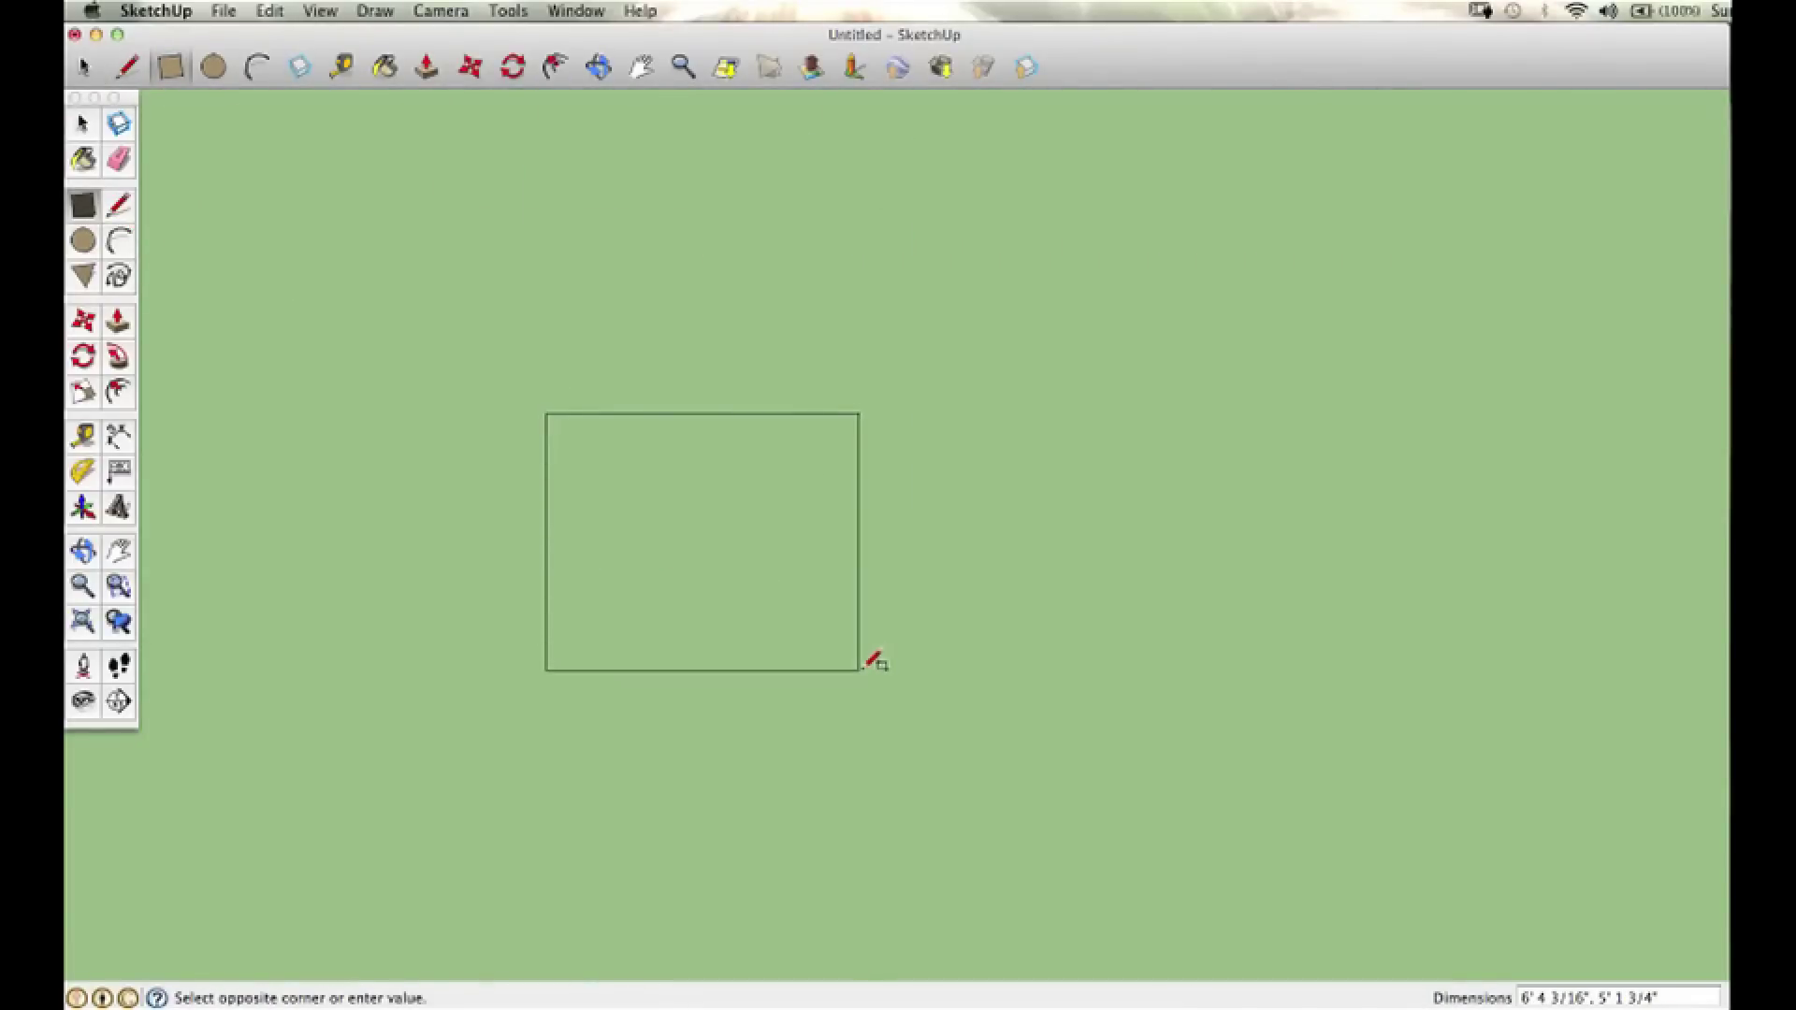
{"action": "left_click", "coordinate": [827, 693]}
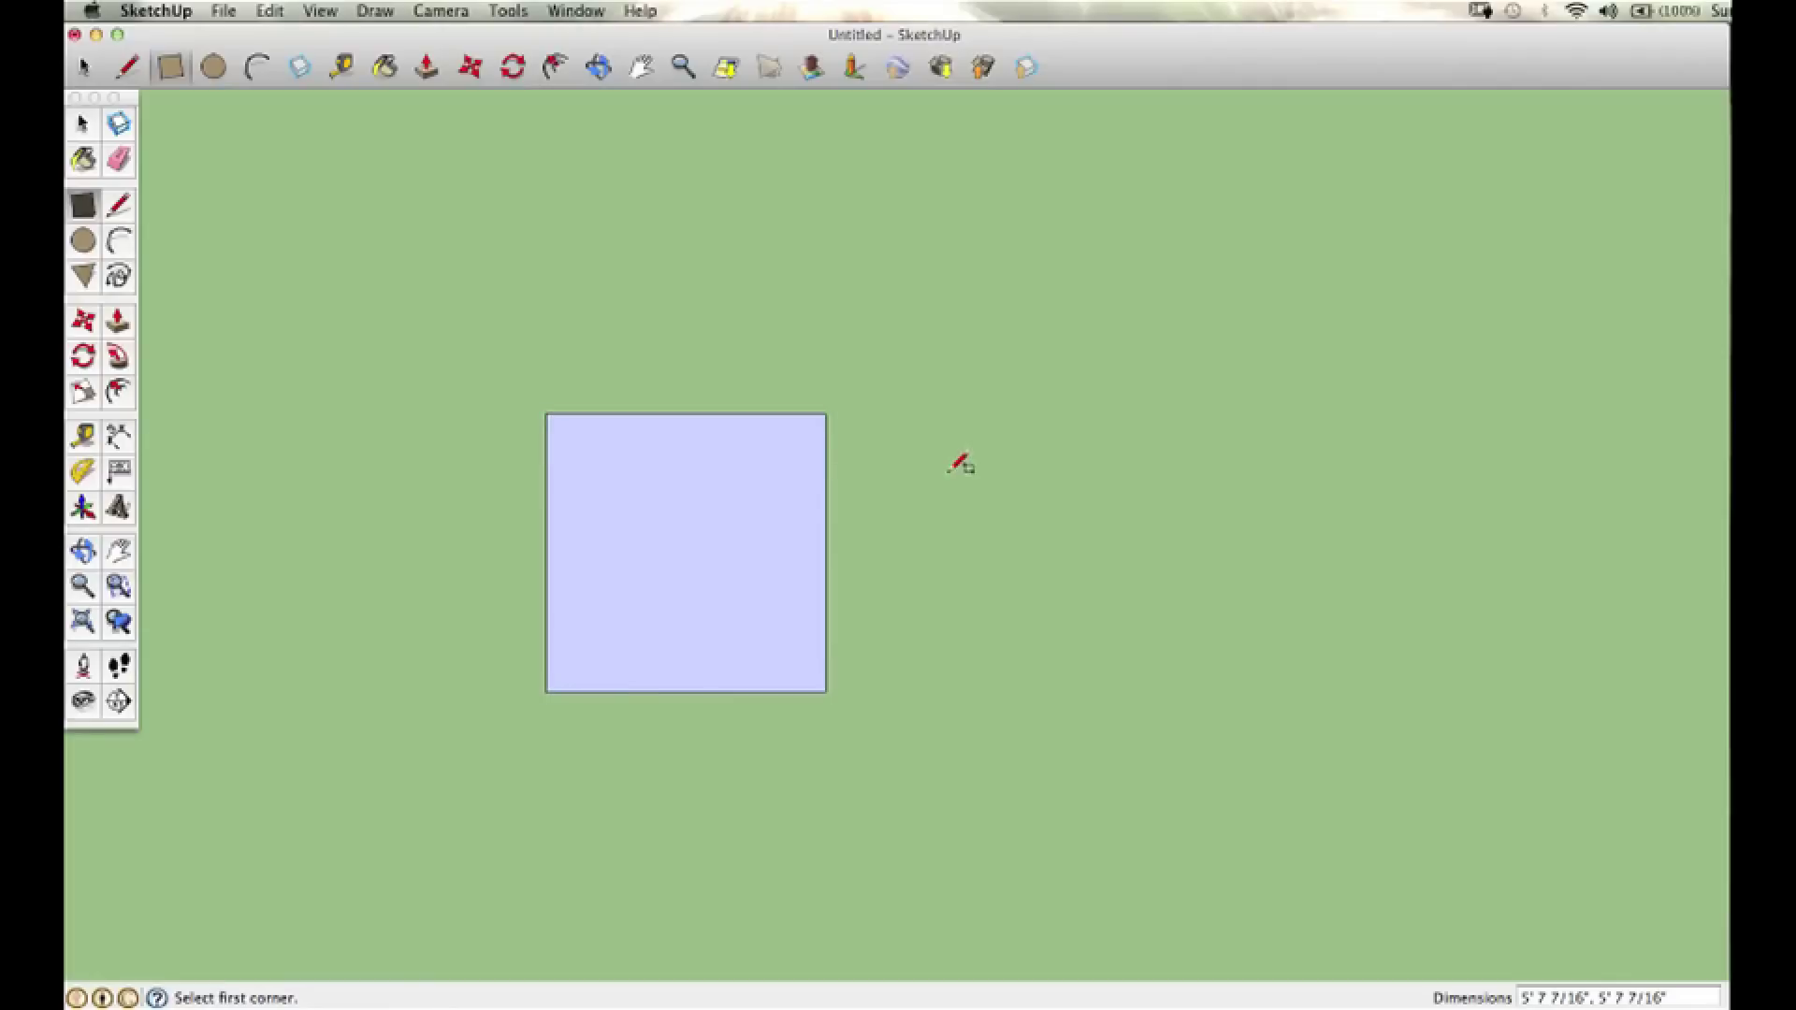
{"action": "left_click", "coordinate": [258, 67]}
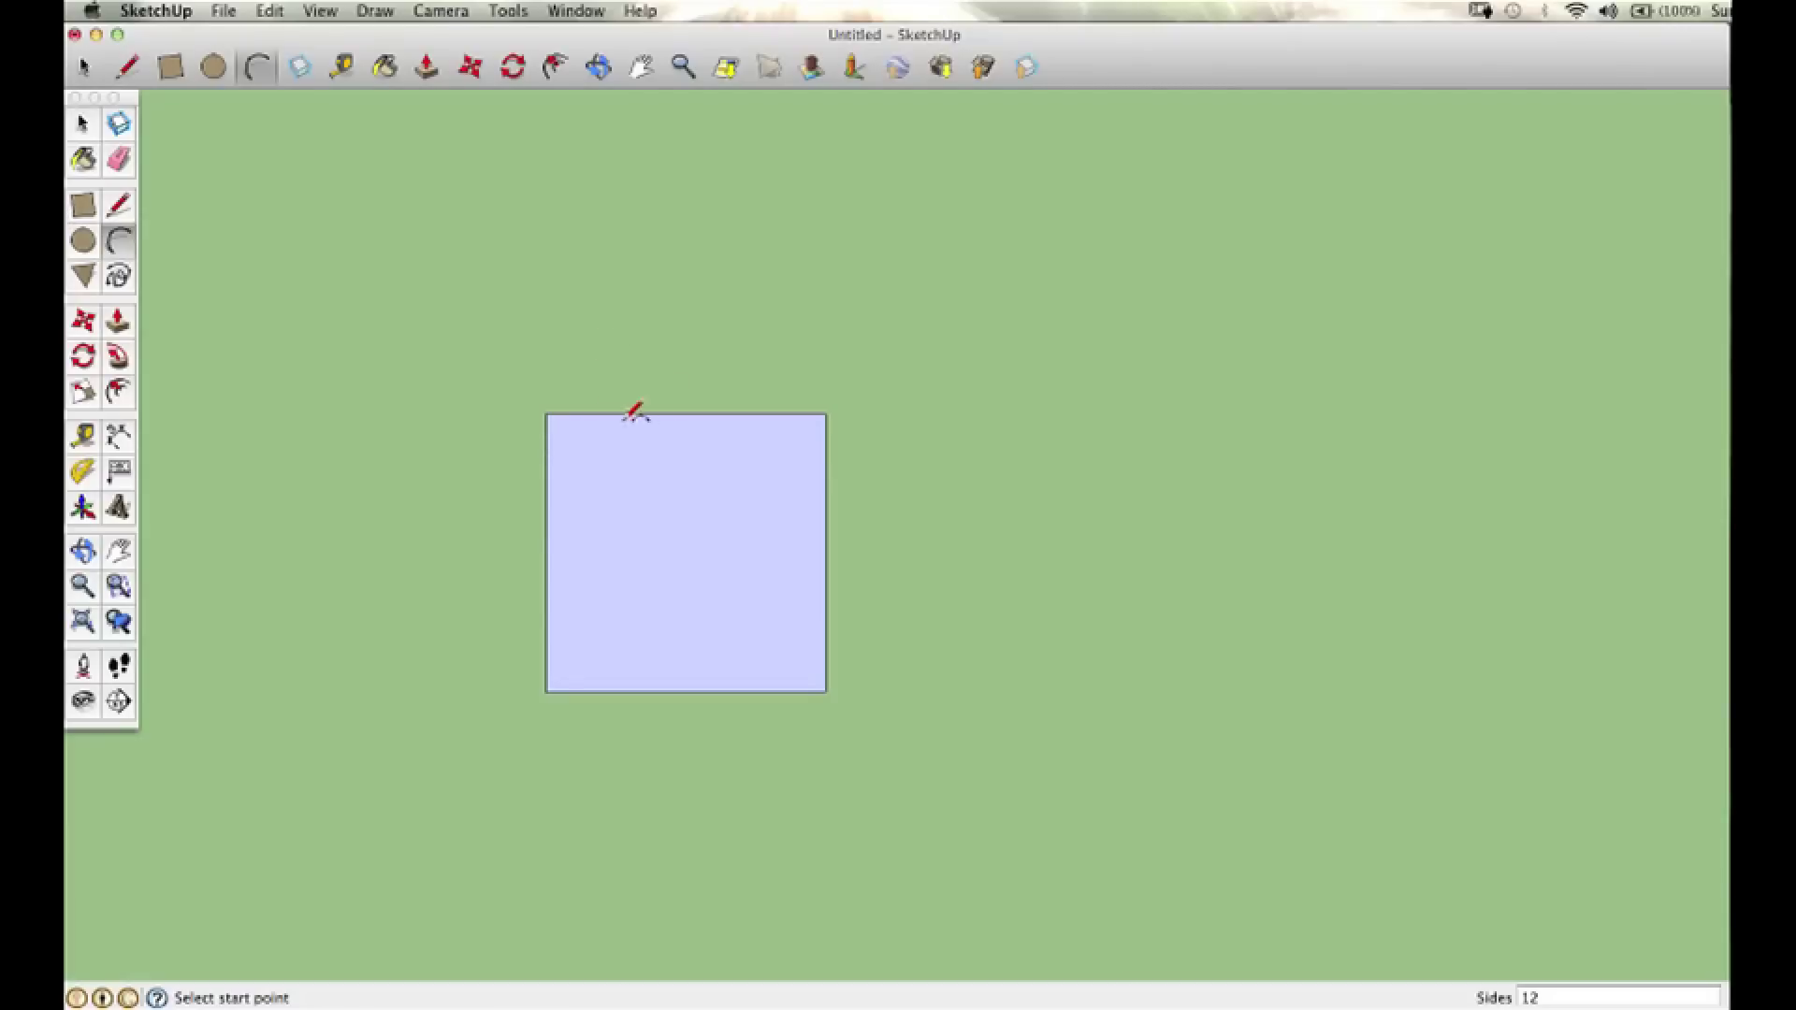
Step: Draw a half-circle bump over the top edge's left half and a notch into its right half
{"action": "left_click", "coordinate": [547, 413]}
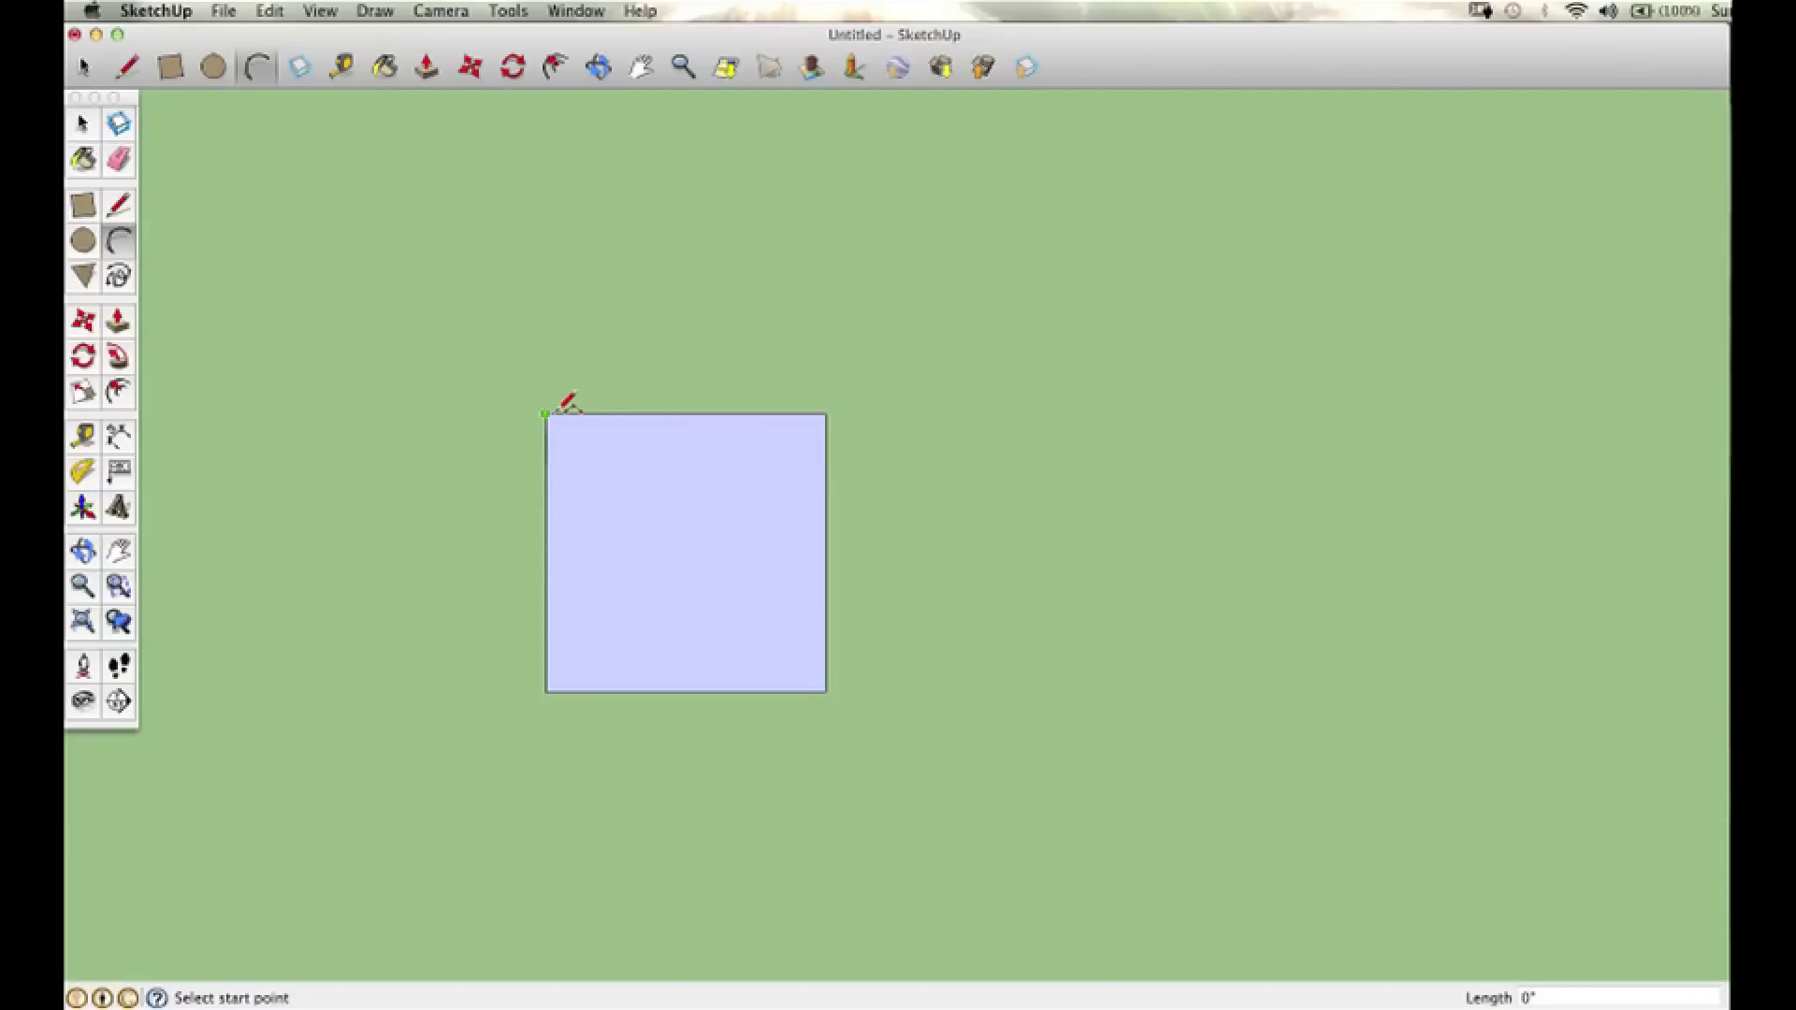
{"action": "left_click", "coordinate": [685, 414]}
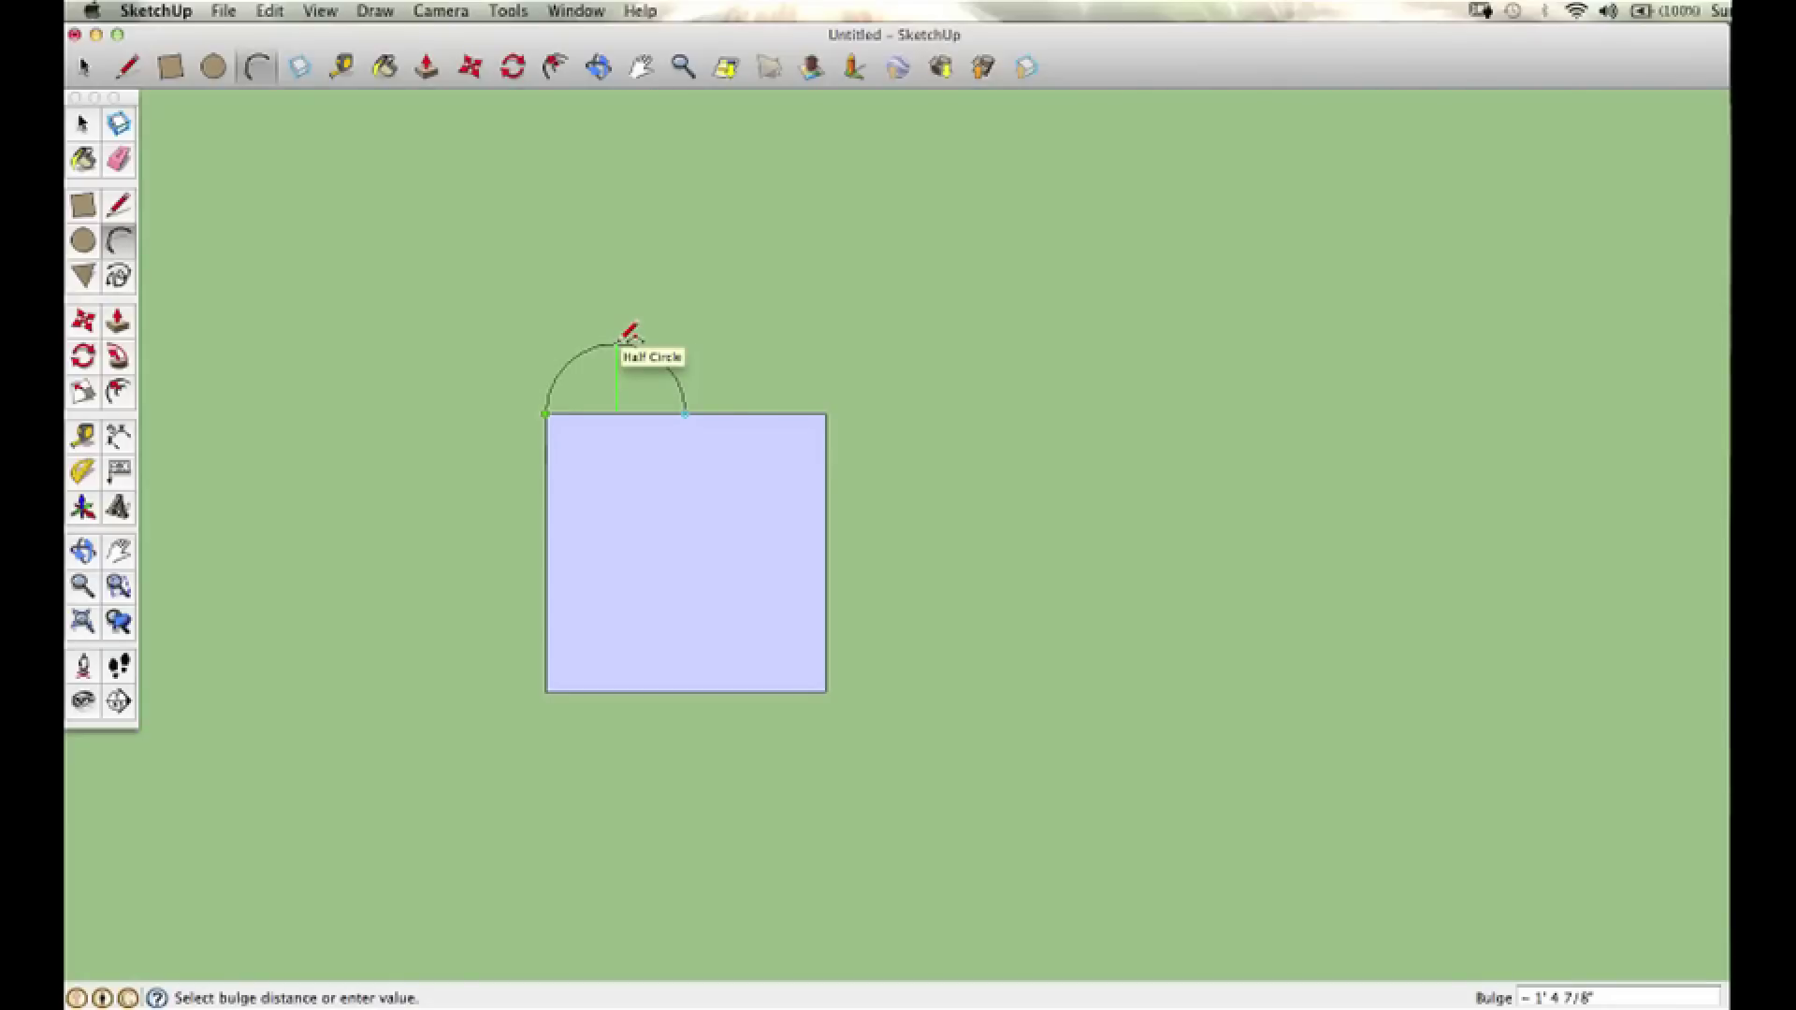
{"action": "left_click", "coordinate": [629, 333]}
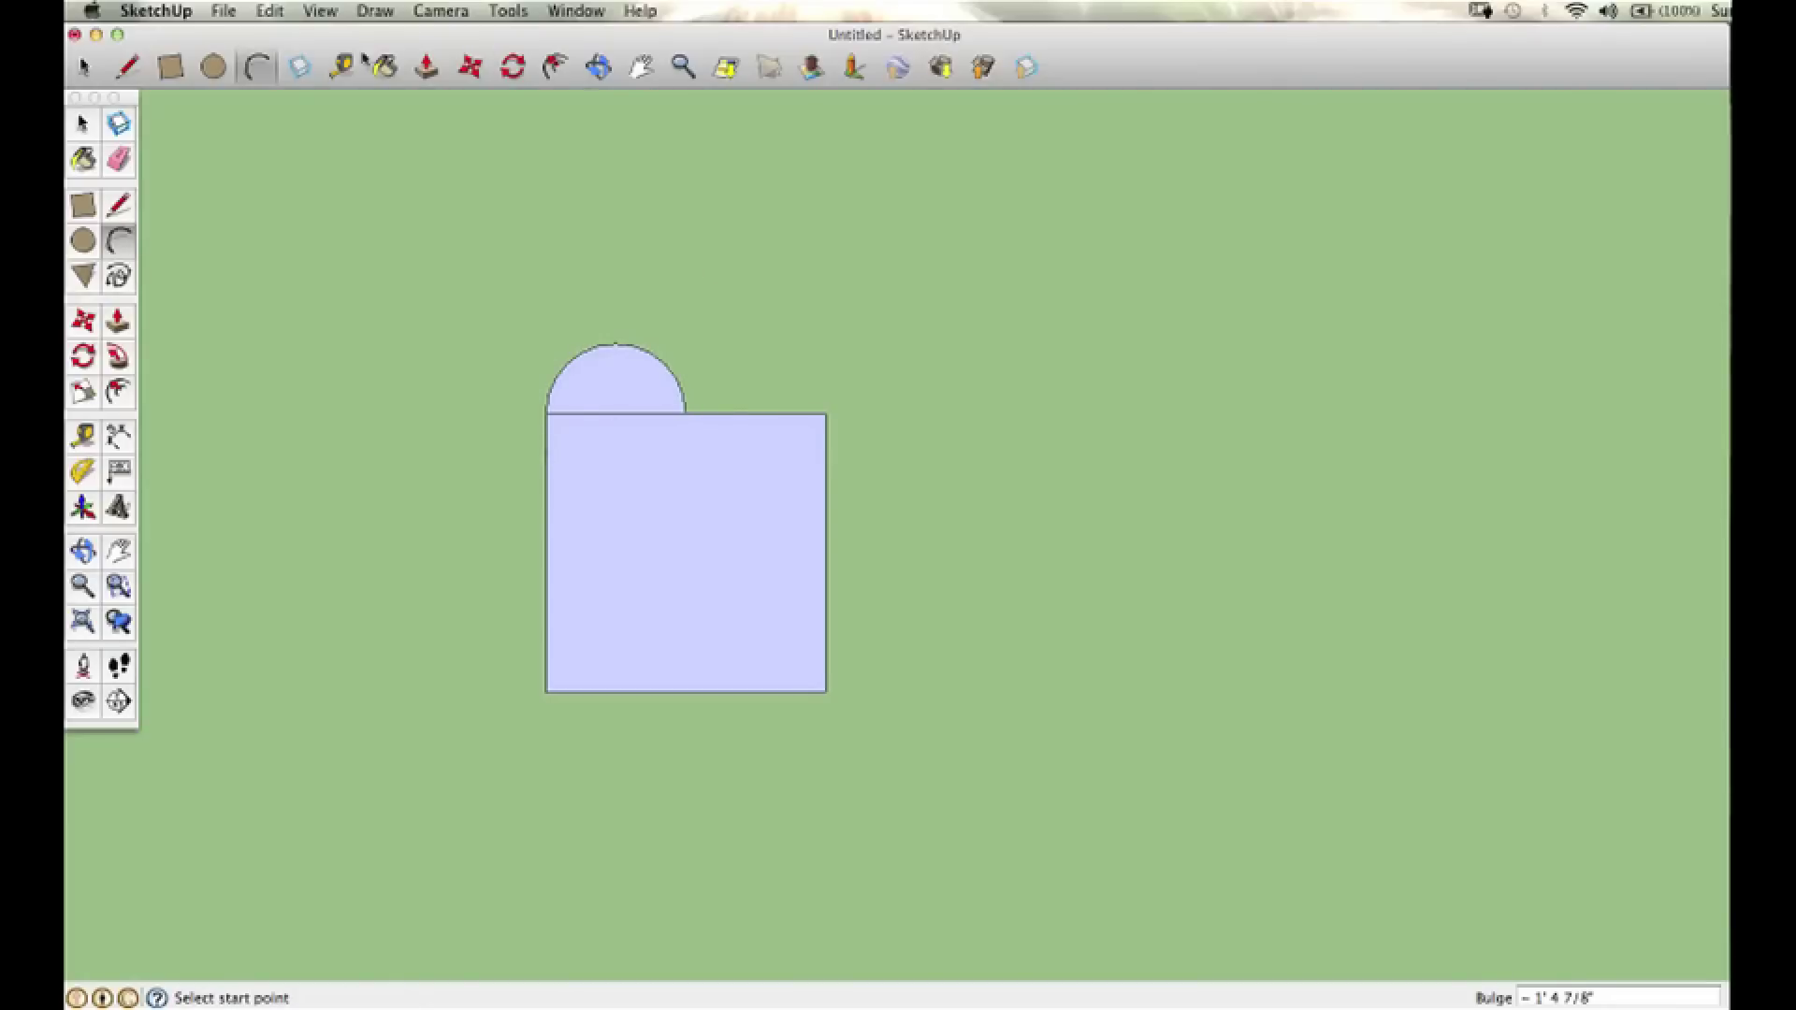
{"action": "left_click", "coordinate": [120, 206]}
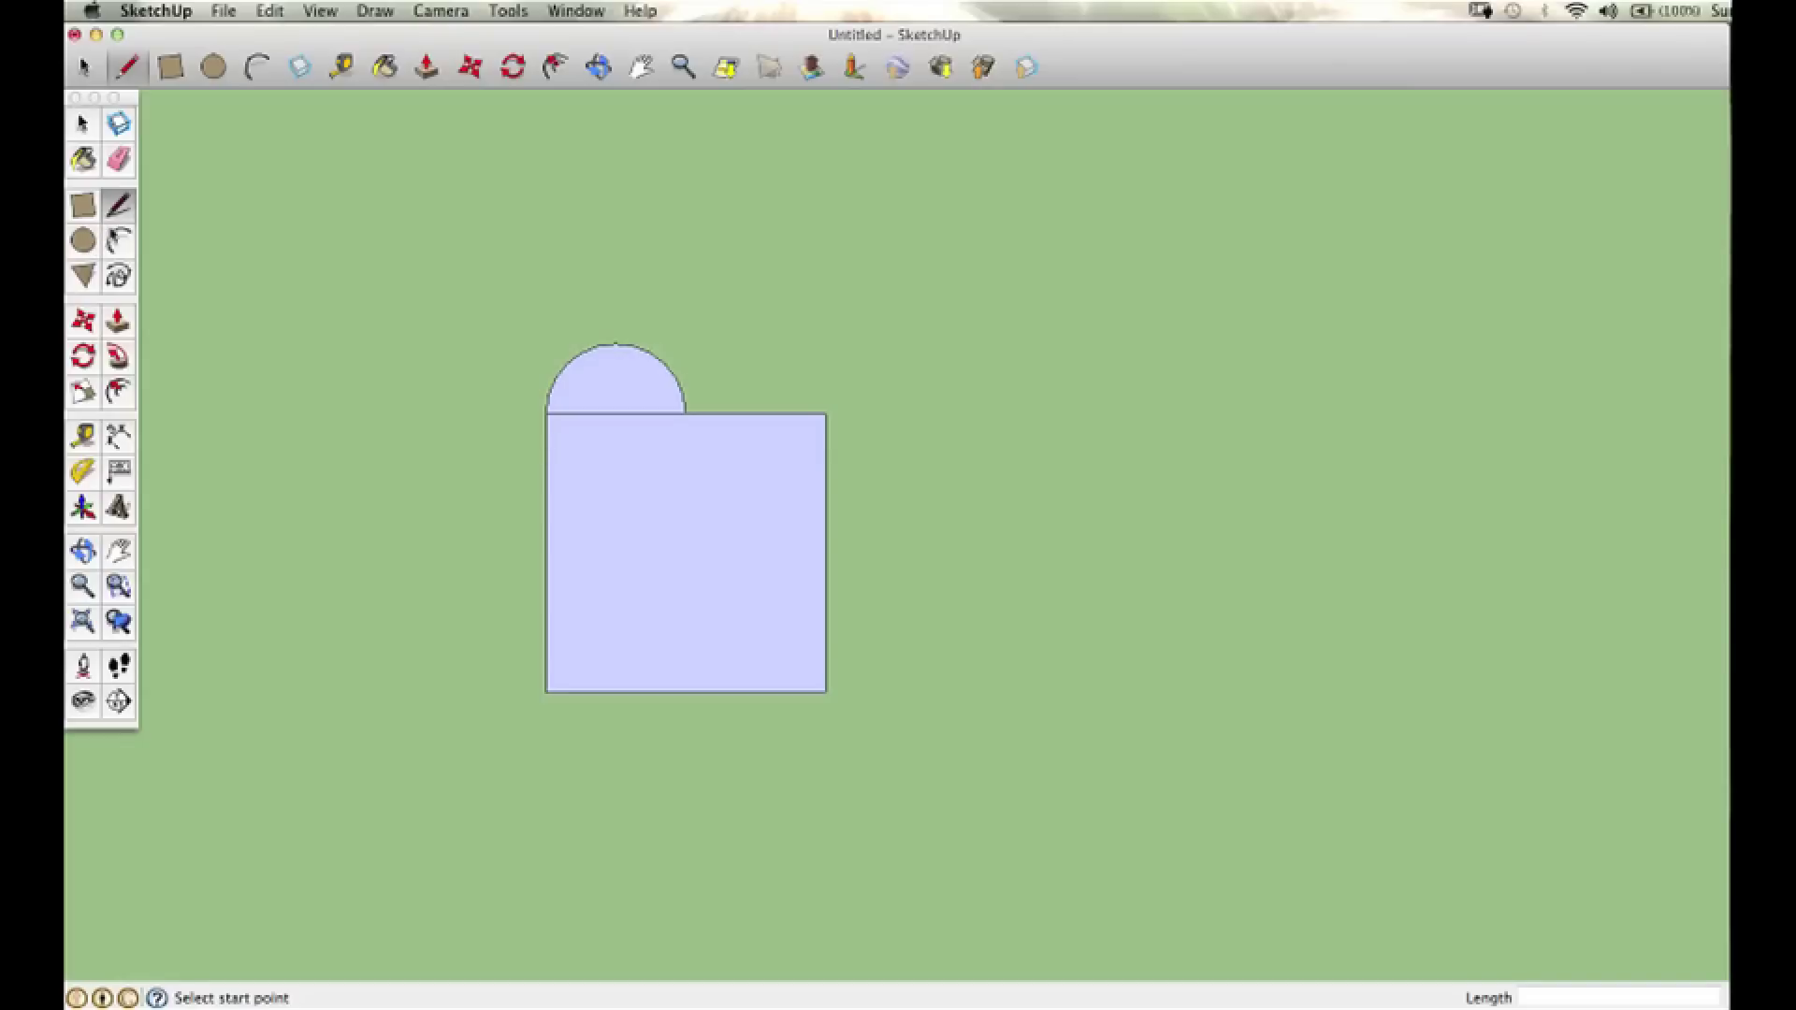
{"action": "left_click", "coordinate": [118, 241]}
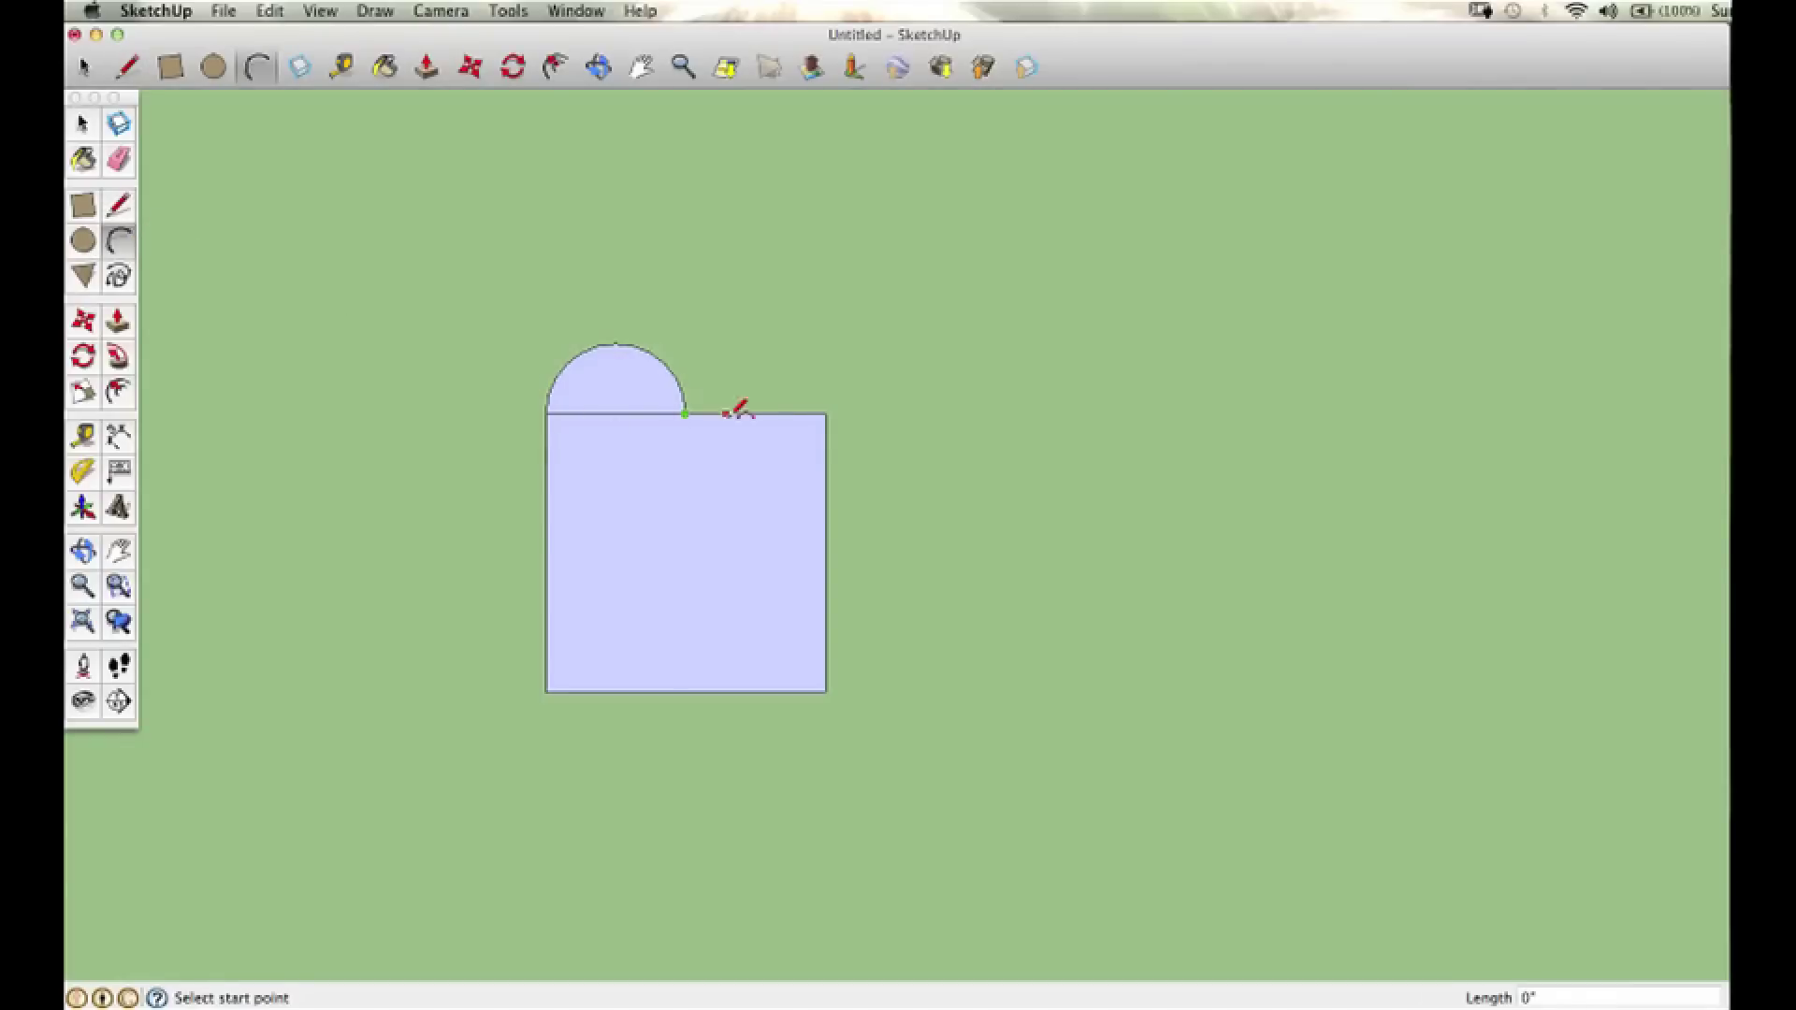
{"action": "left_click", "coordinate": [825, 414]}
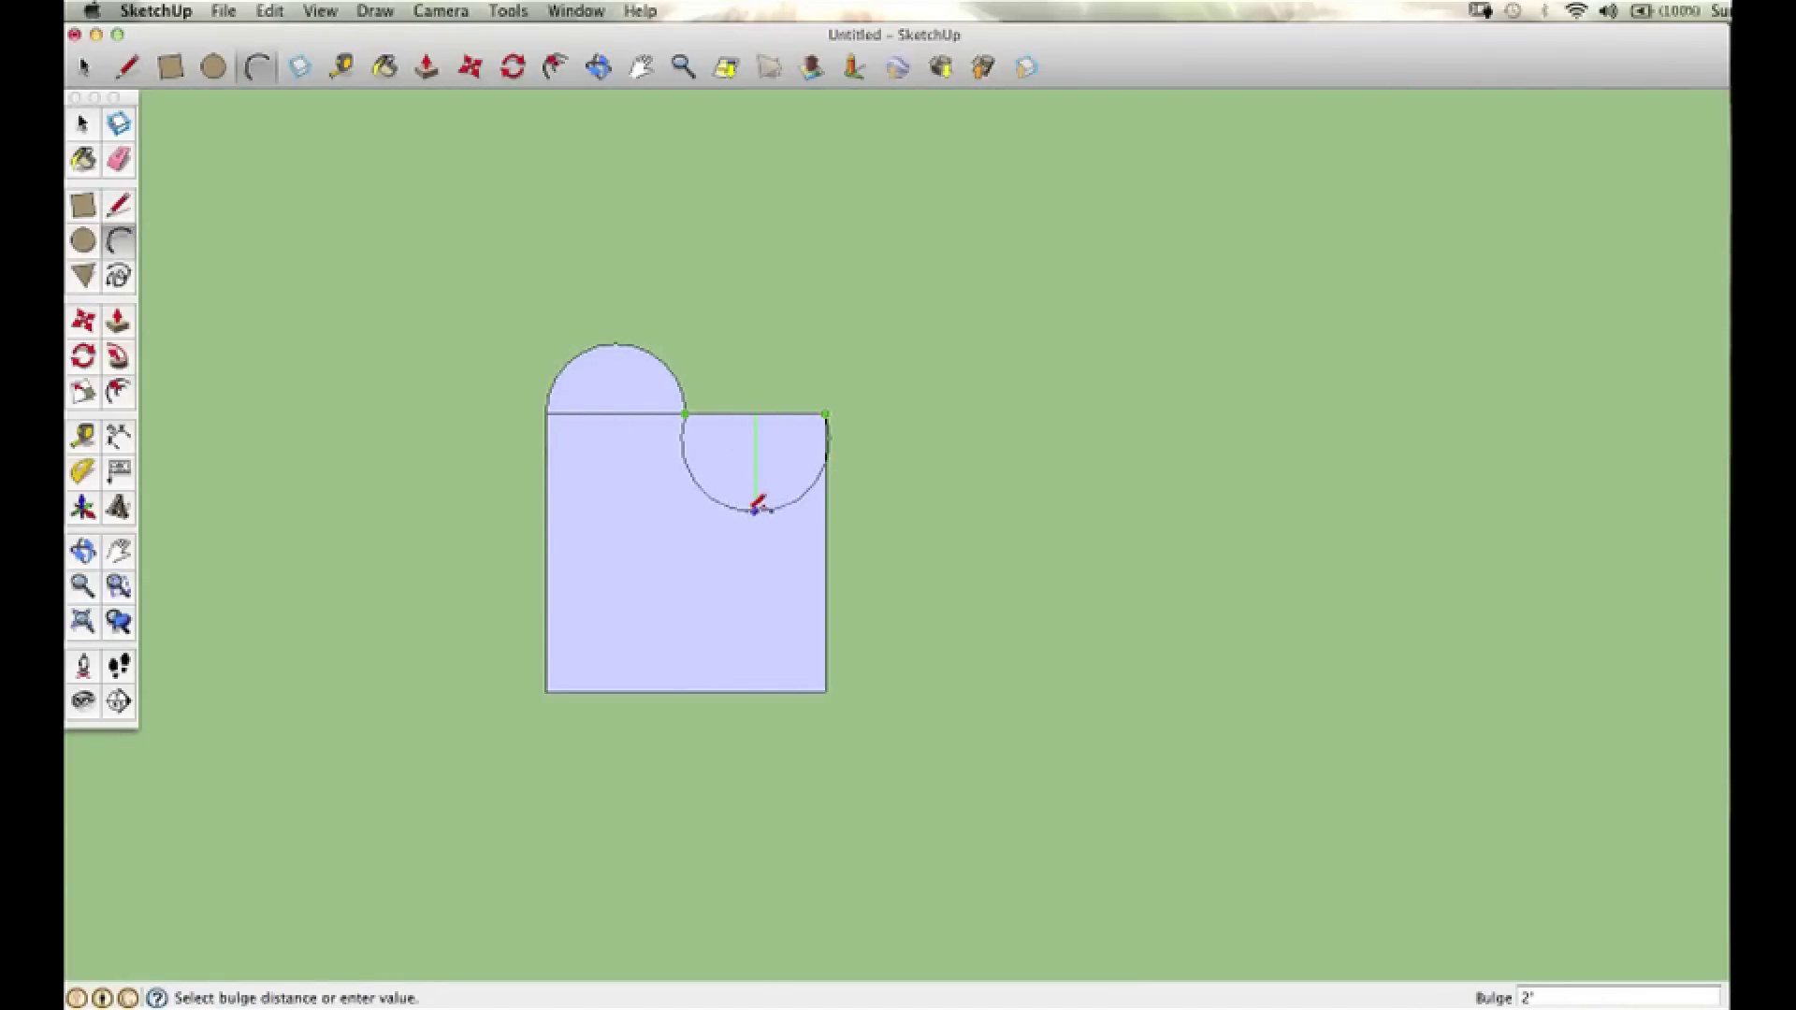
{"action": "left_click", "coordinate": [756, 481]}
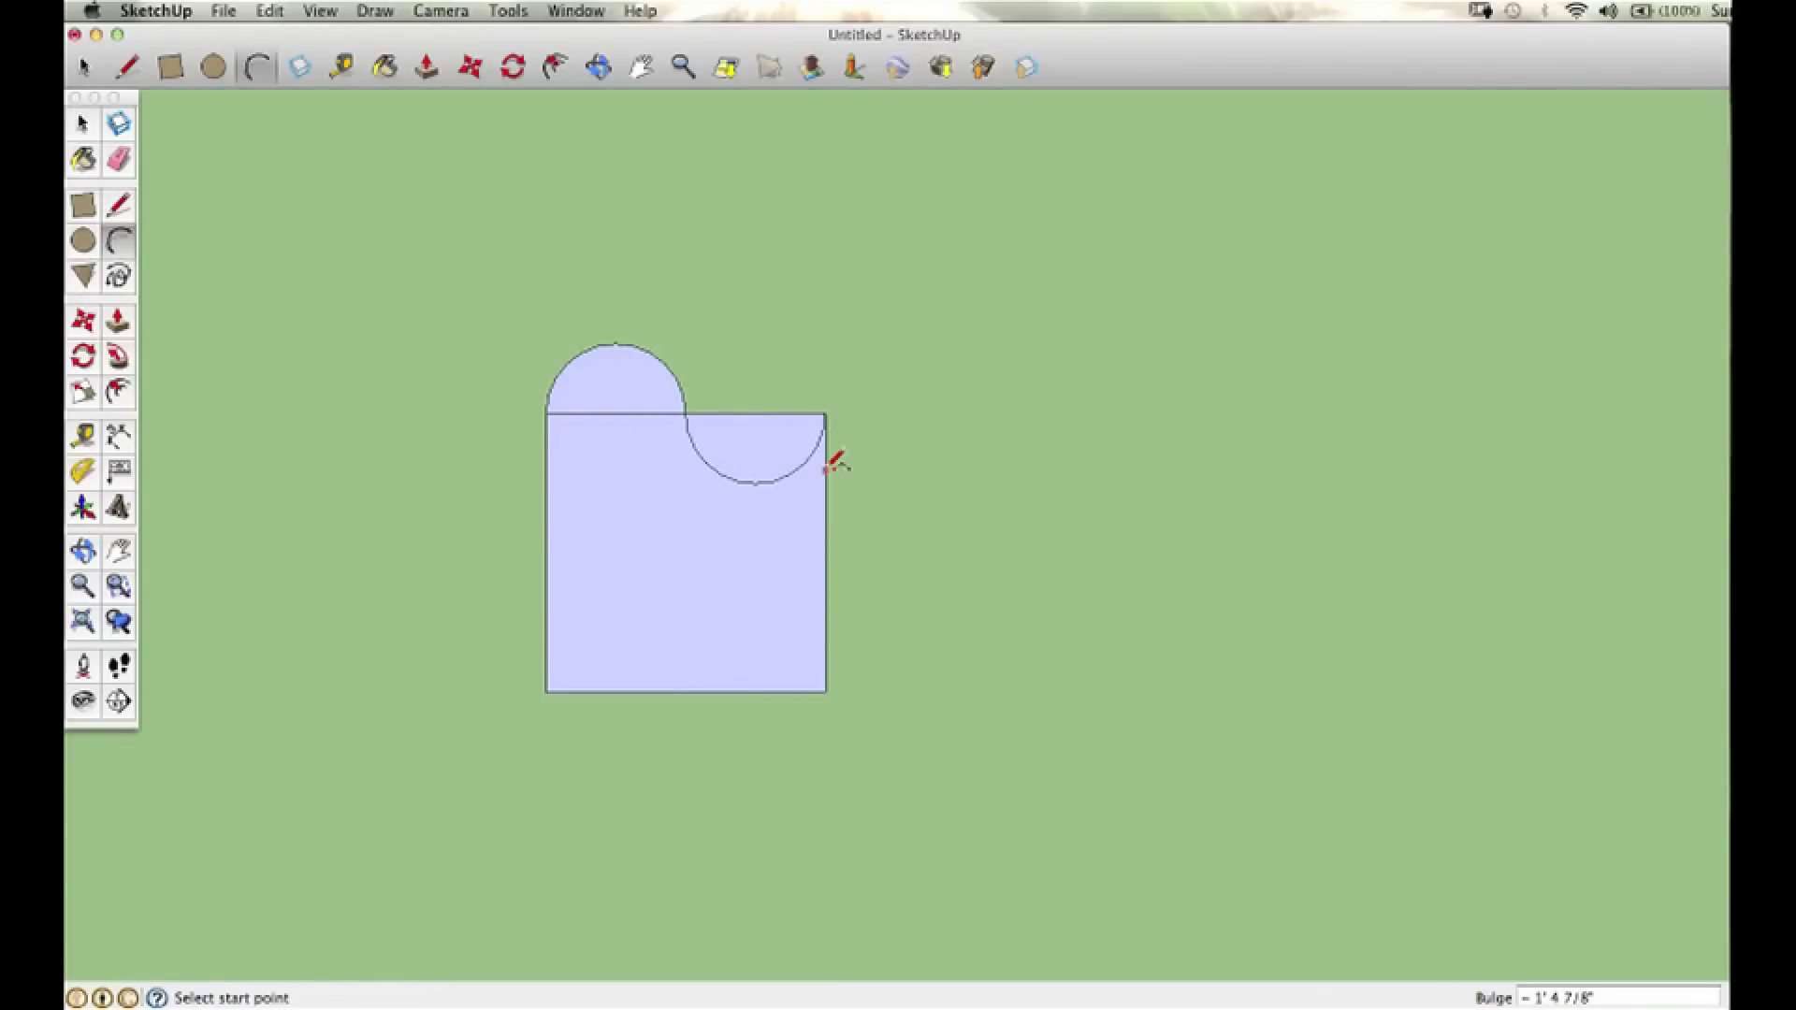
Step: Draw a half-circle from the top-left to bottom-left corner bulging inward
{"action": "left_click", "coordinate": [546, 414]}
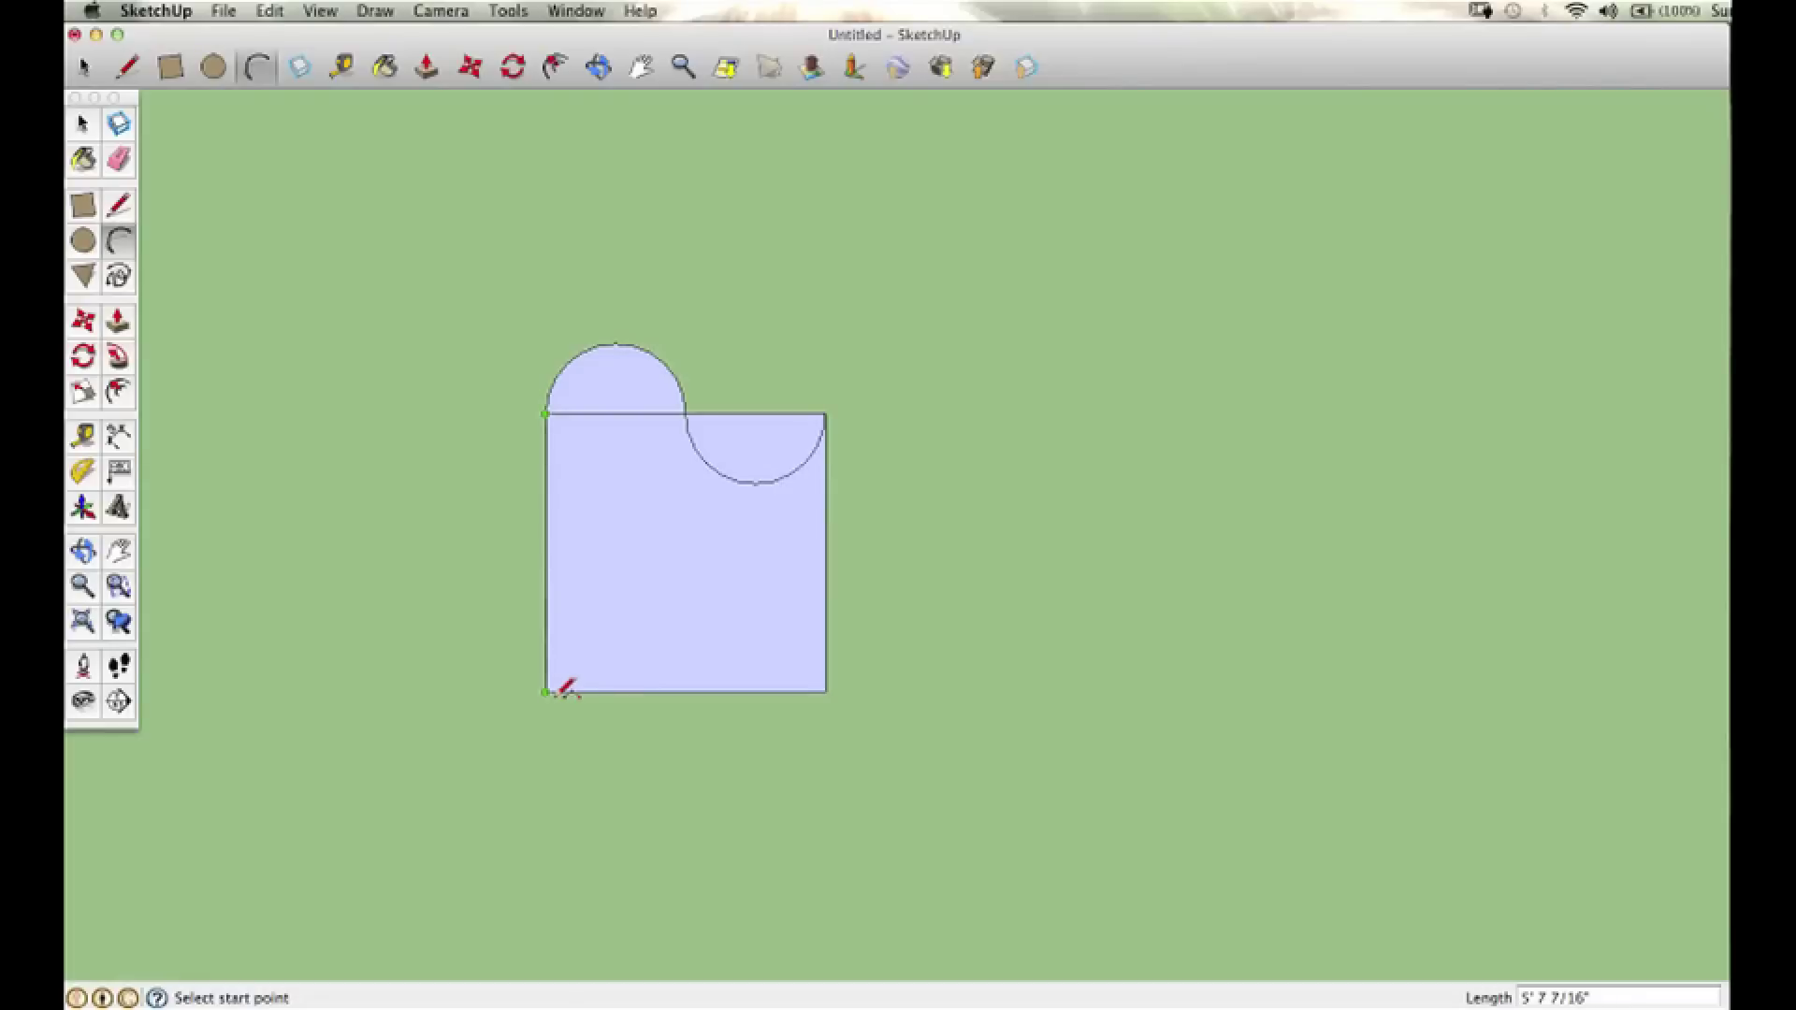
{"action": "left_click", "coordinate": [547, 691]}
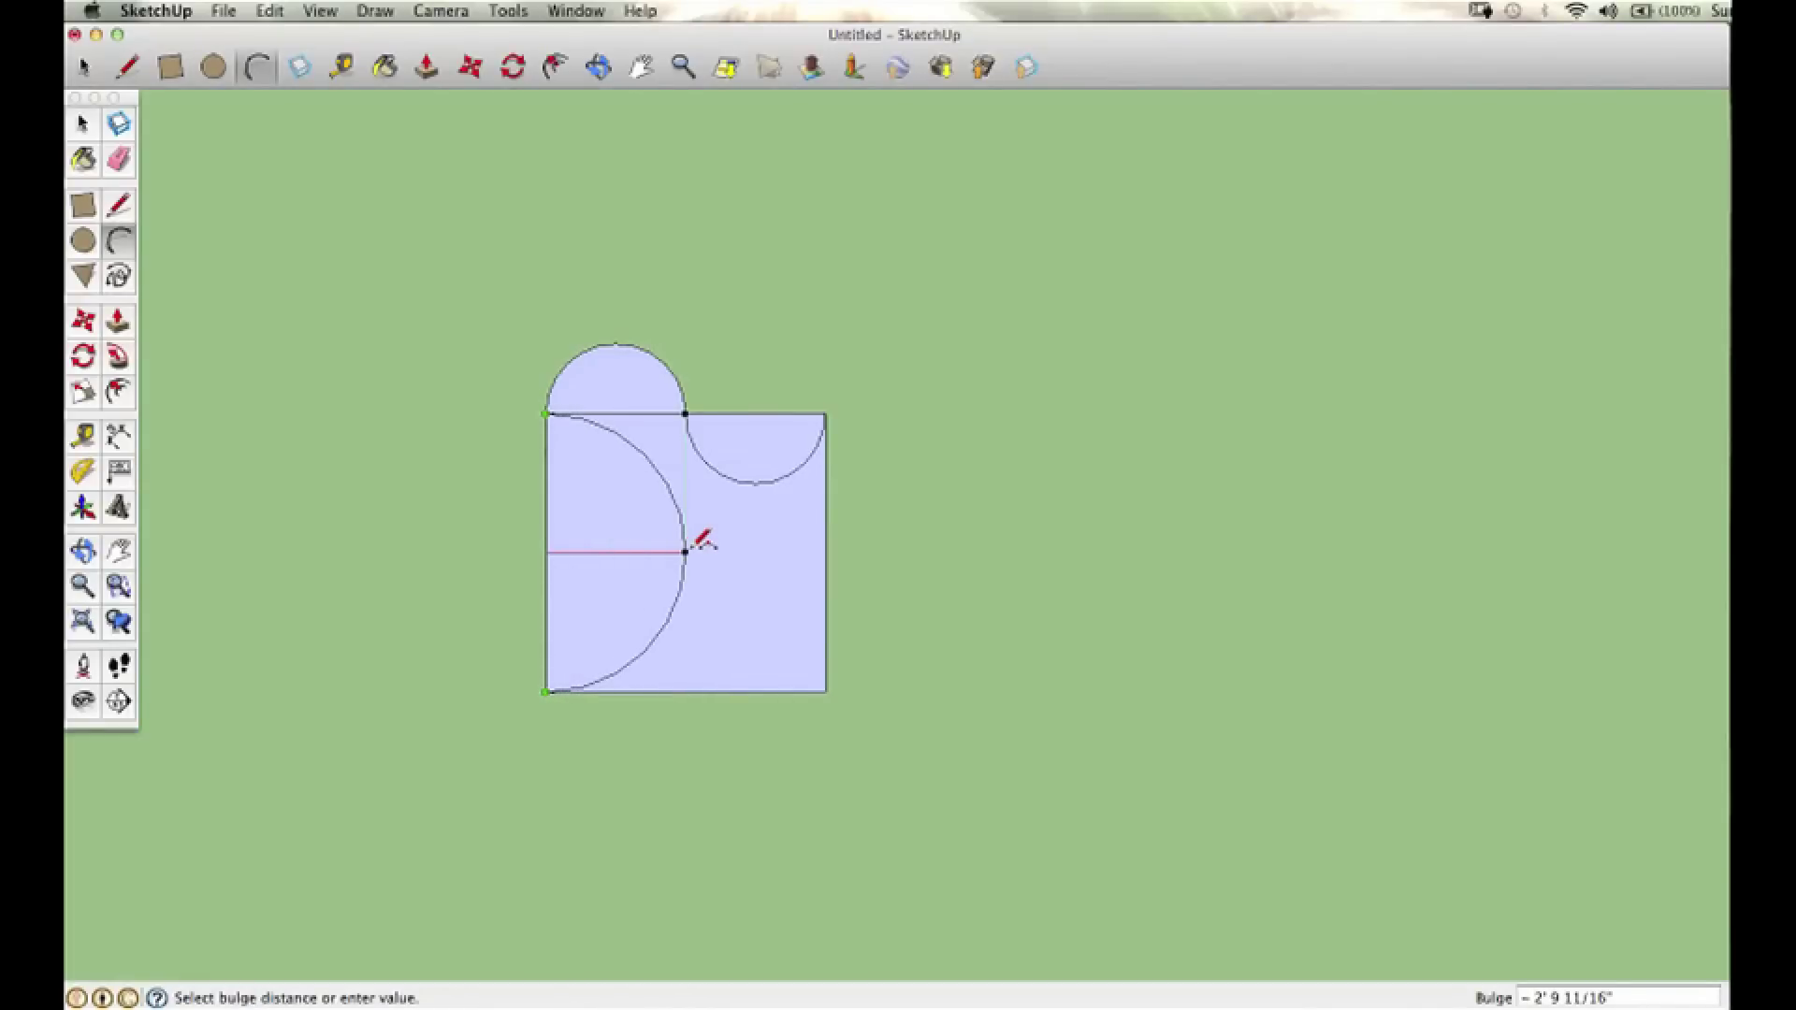
{"action": "left_click", "coordinate": [698, 541]}
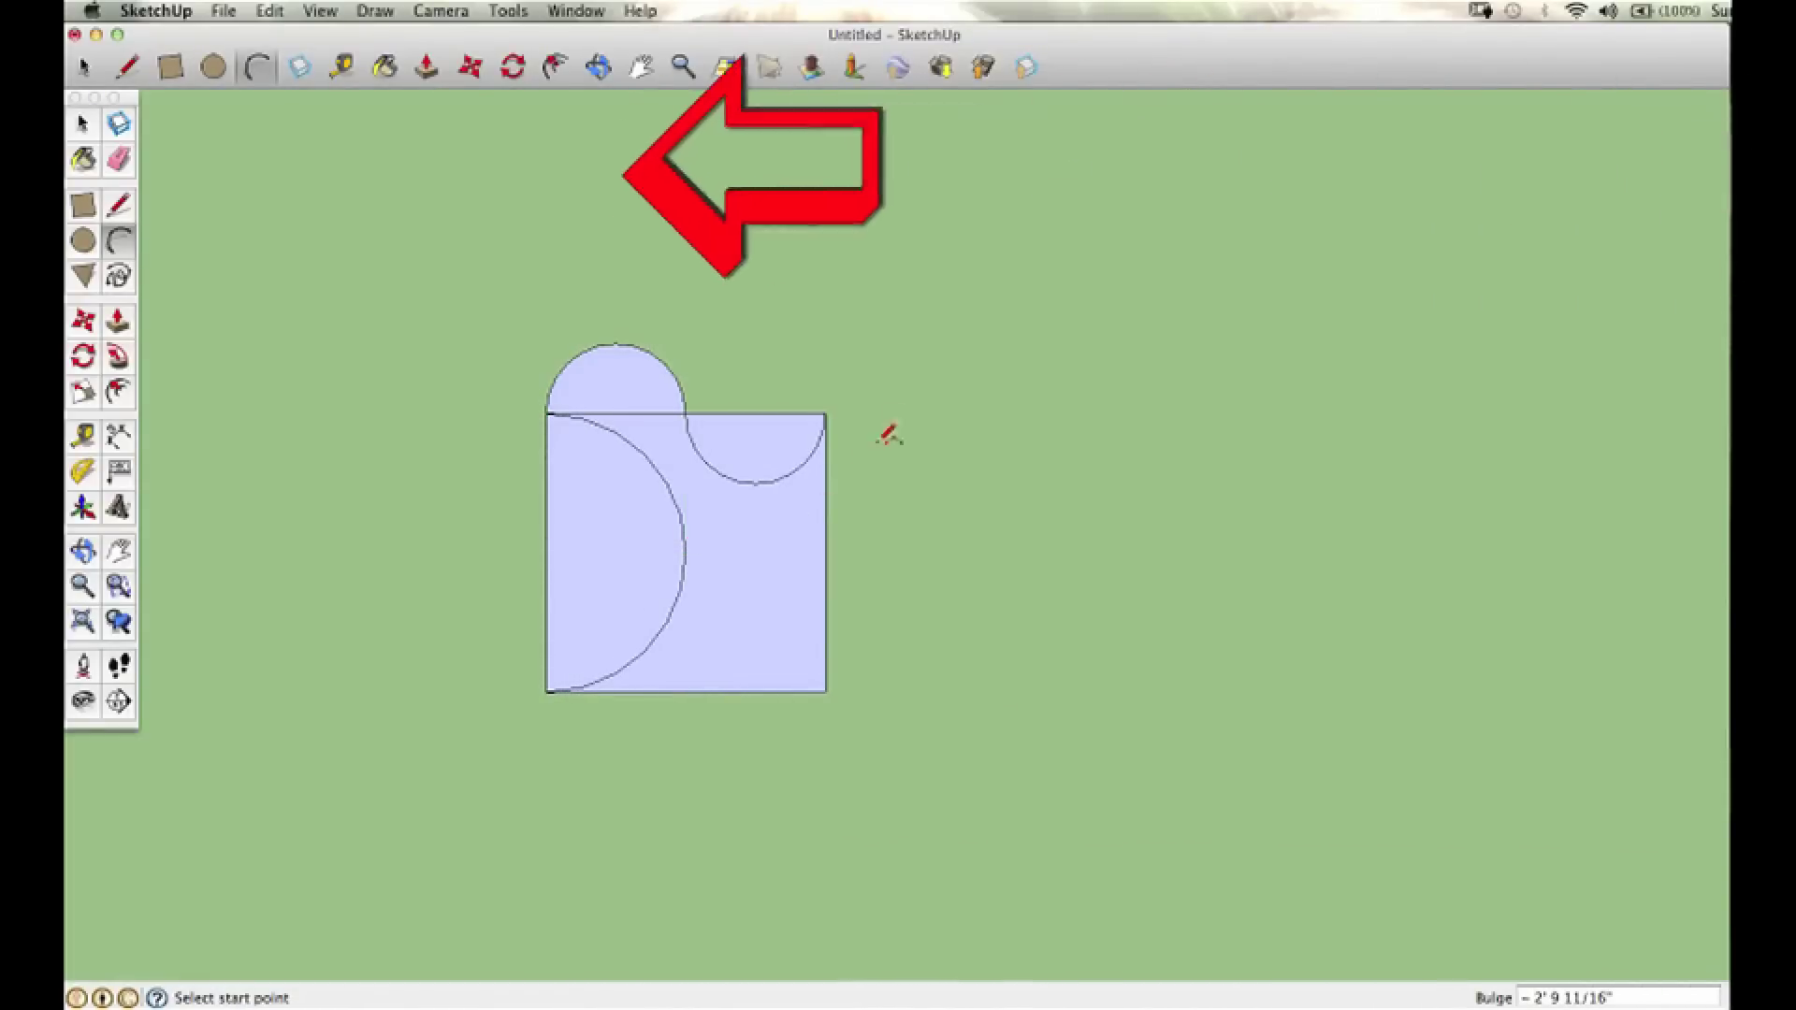
Step: Erase the straight top edges under the bump and notch arcs
{"action": "left_click", "coordinate": [130, 166]}
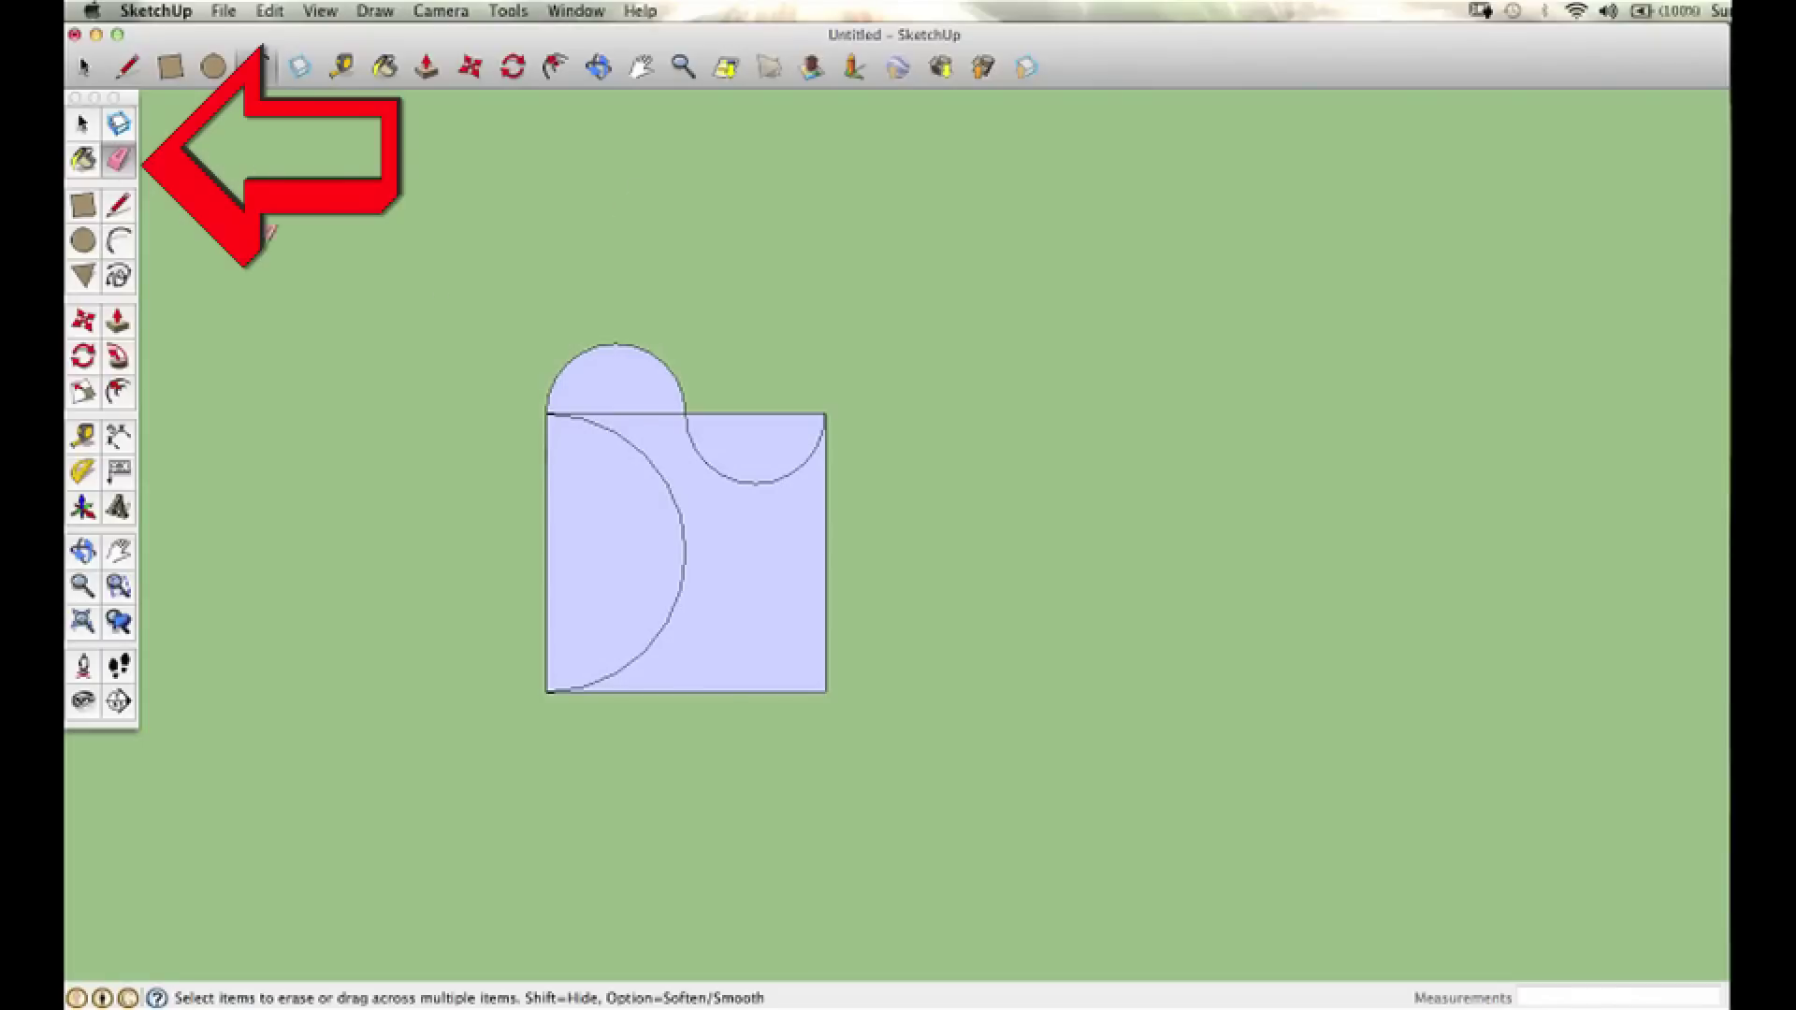
{"action": "left_click_drag", "start_coordinate": [662, 406], "coordinate": [749, 409]}
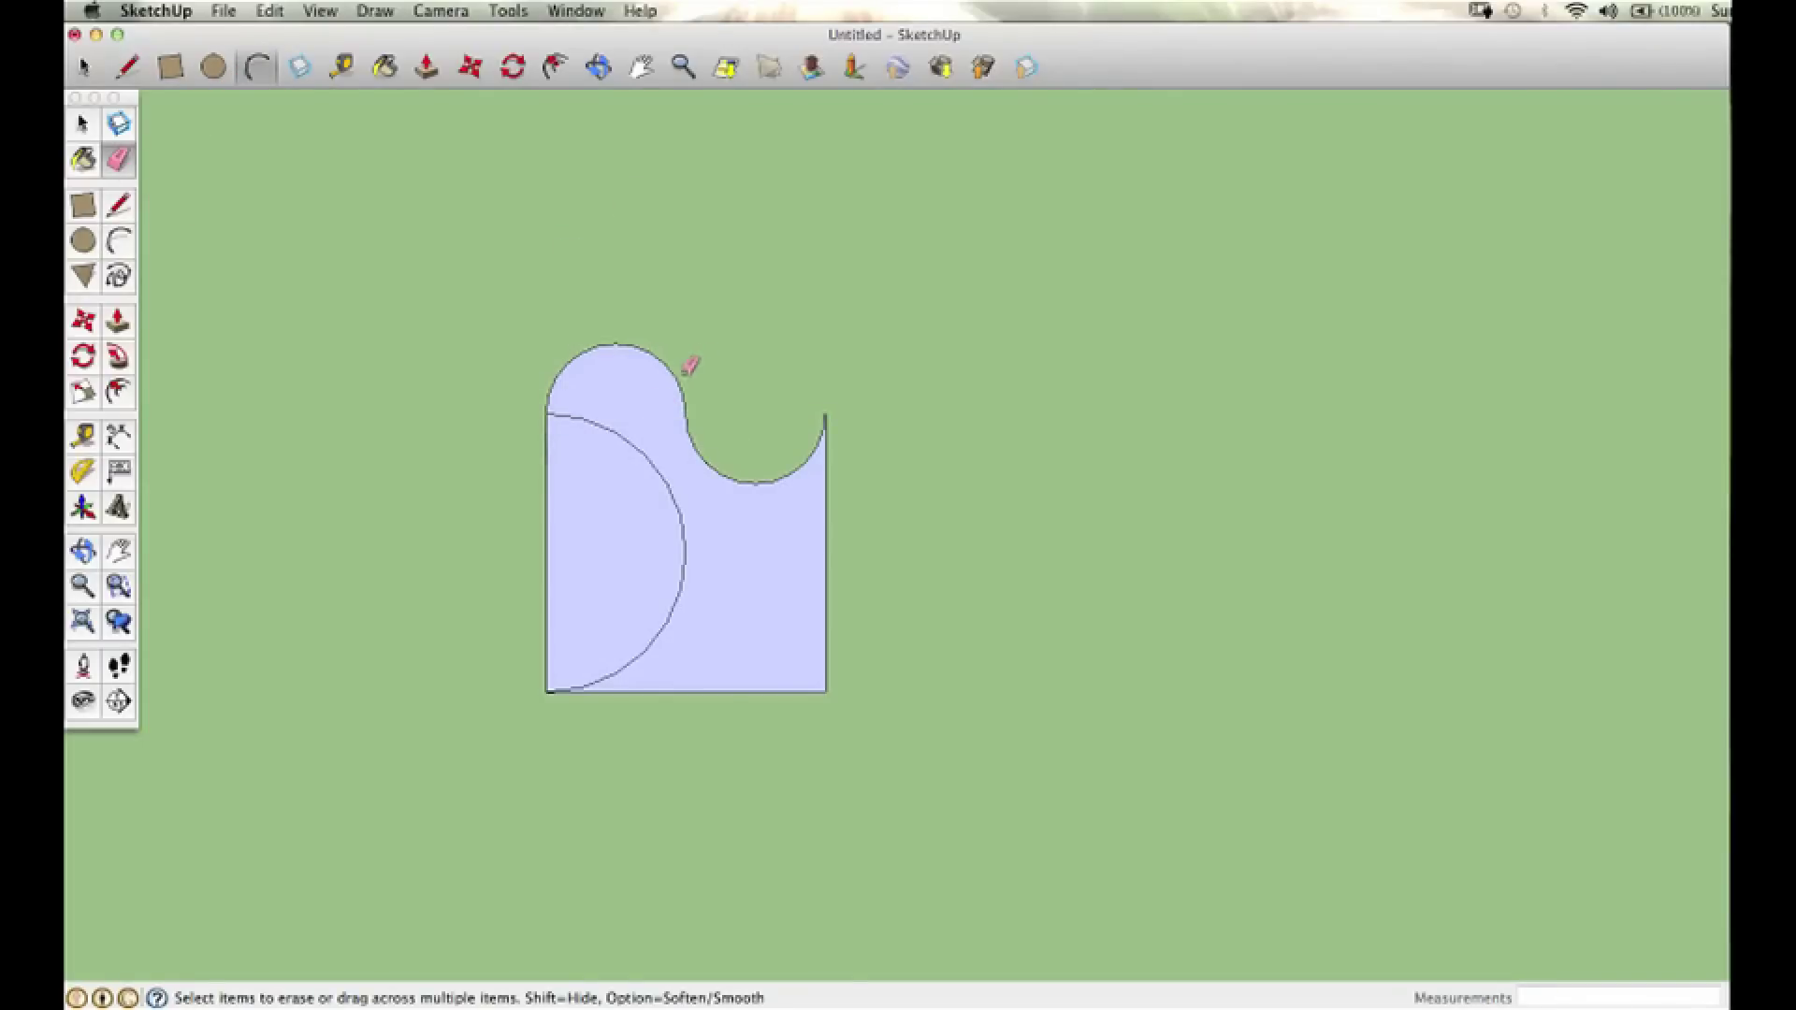
{"action": "key", "text": "space"}
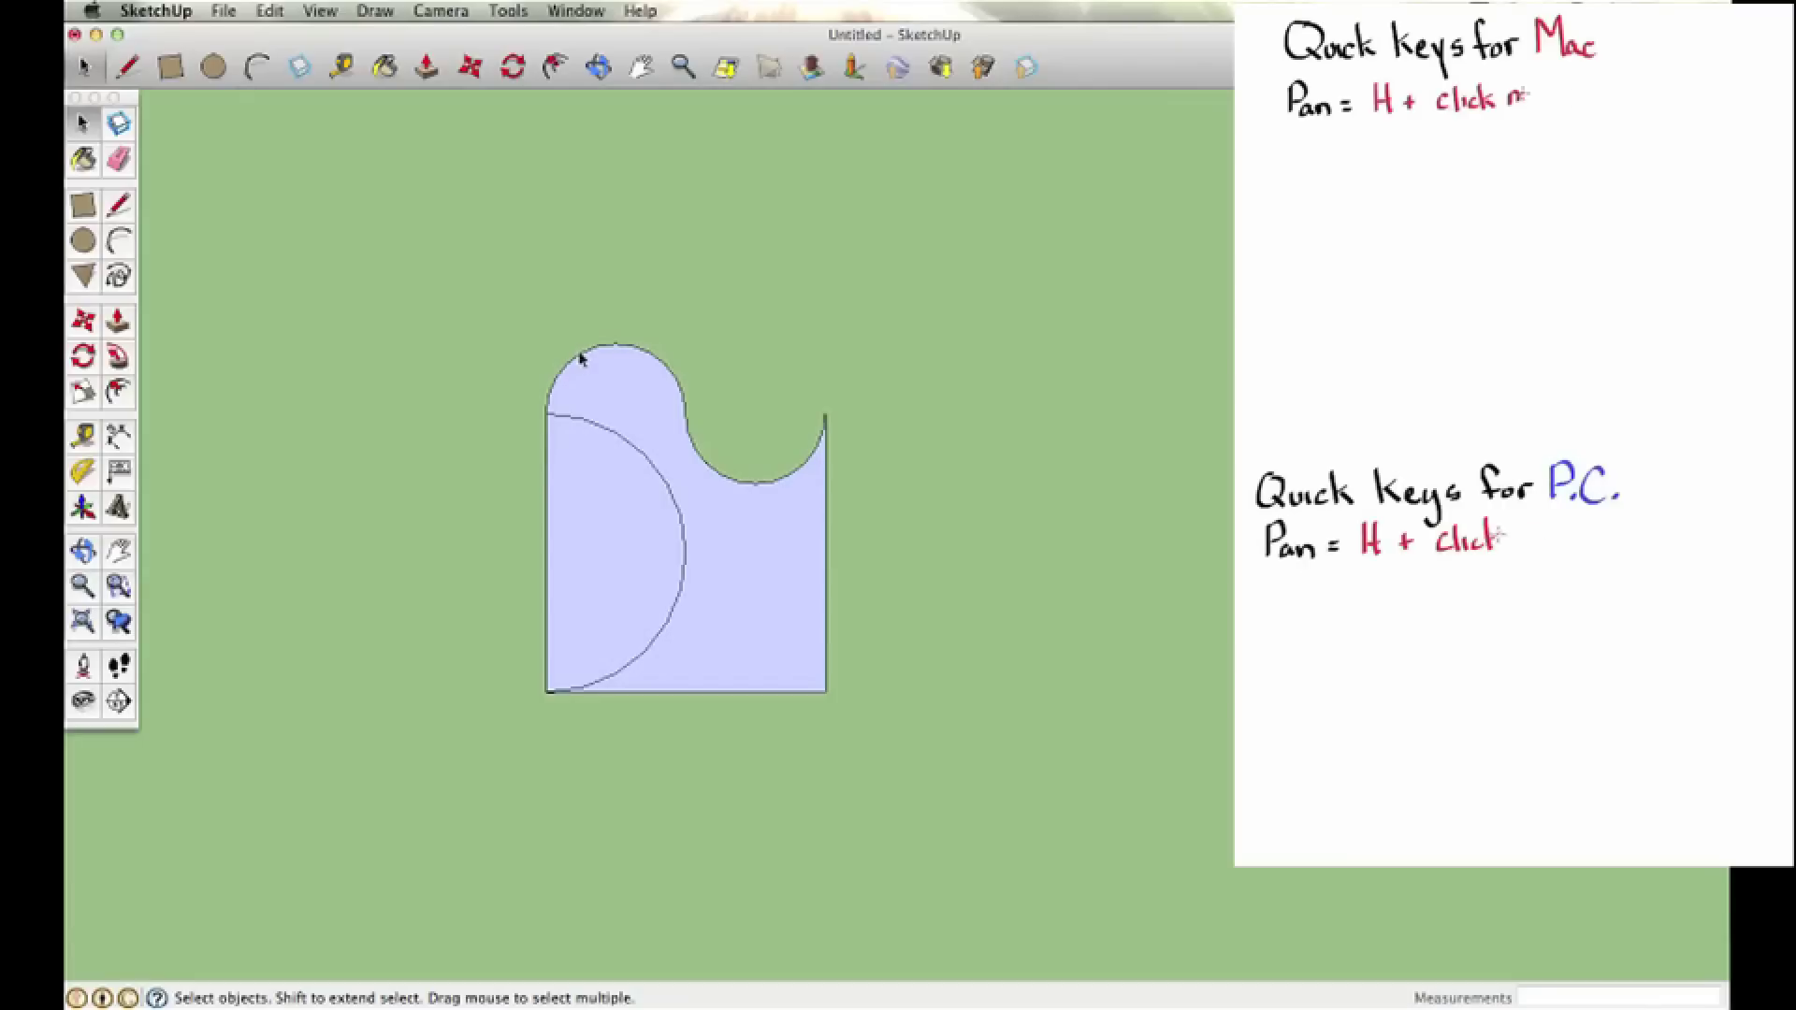
Step: Copy the bump and notch arcs upward, then undo back to only the top bump and notch
{"action": "left_click", "coordinate": [580, 360]}
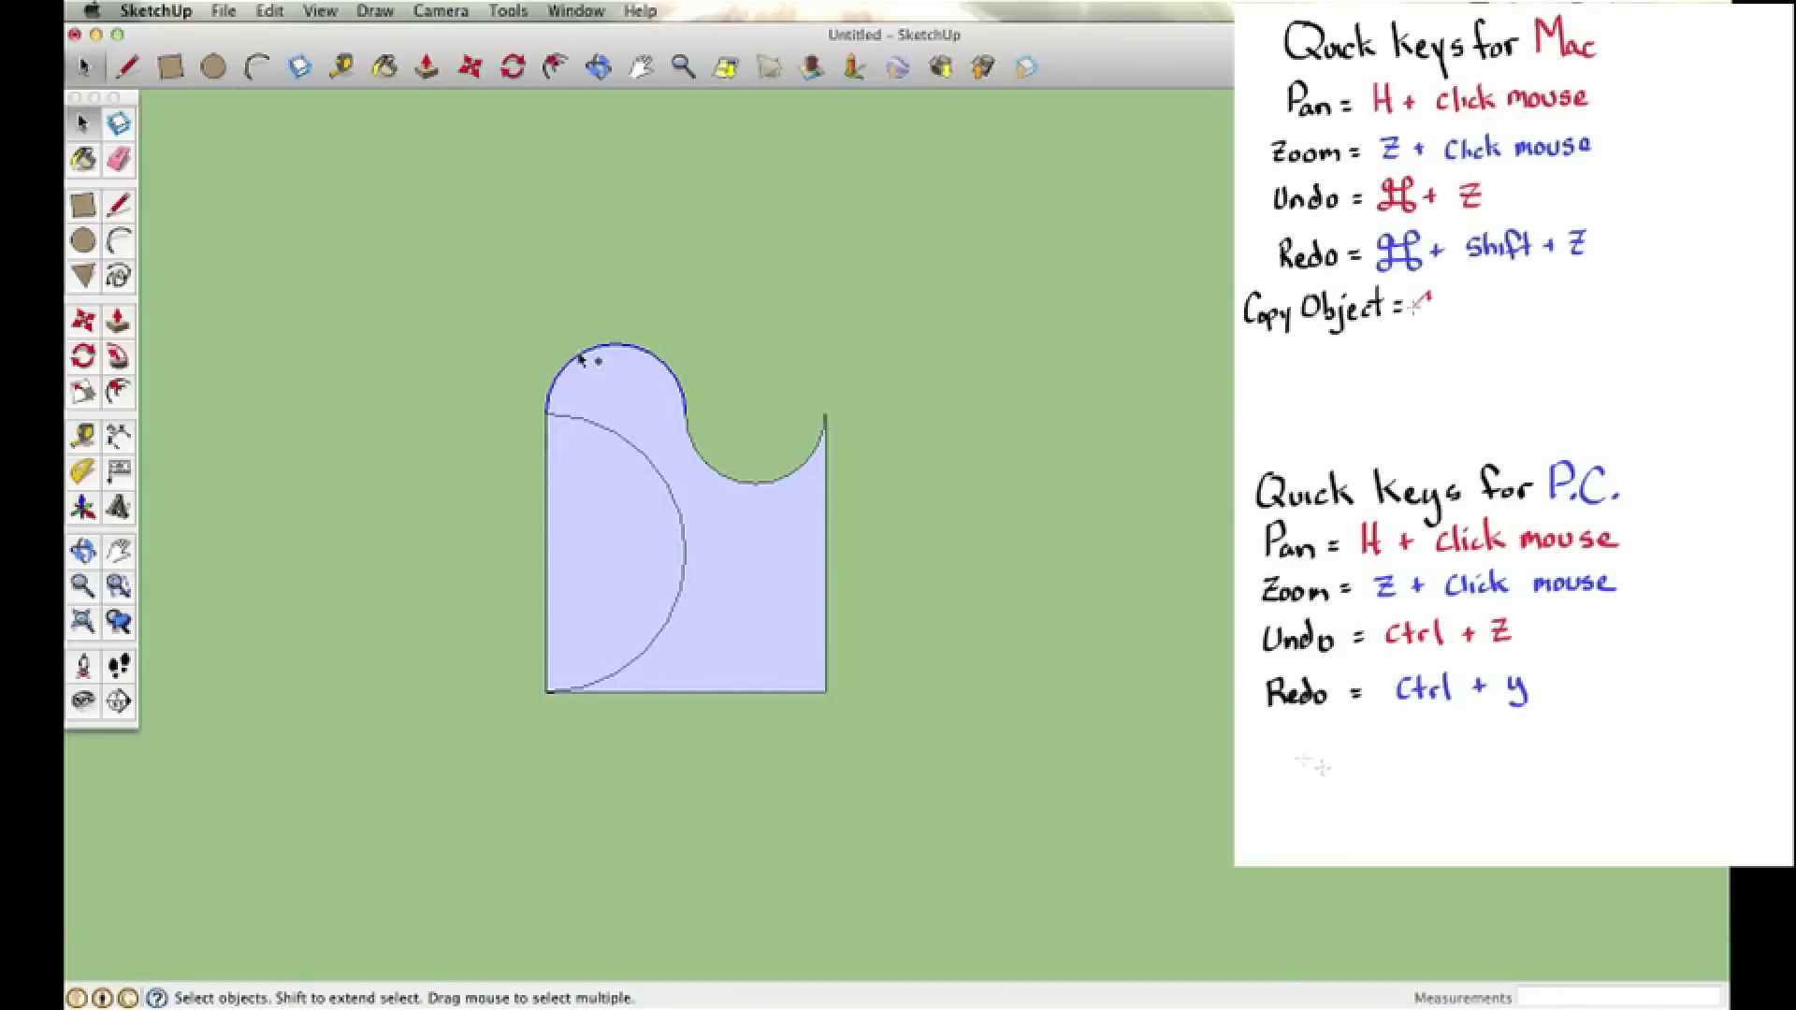
{"action": "left_click", "coordinate": [744, 486], "text": "shift"}
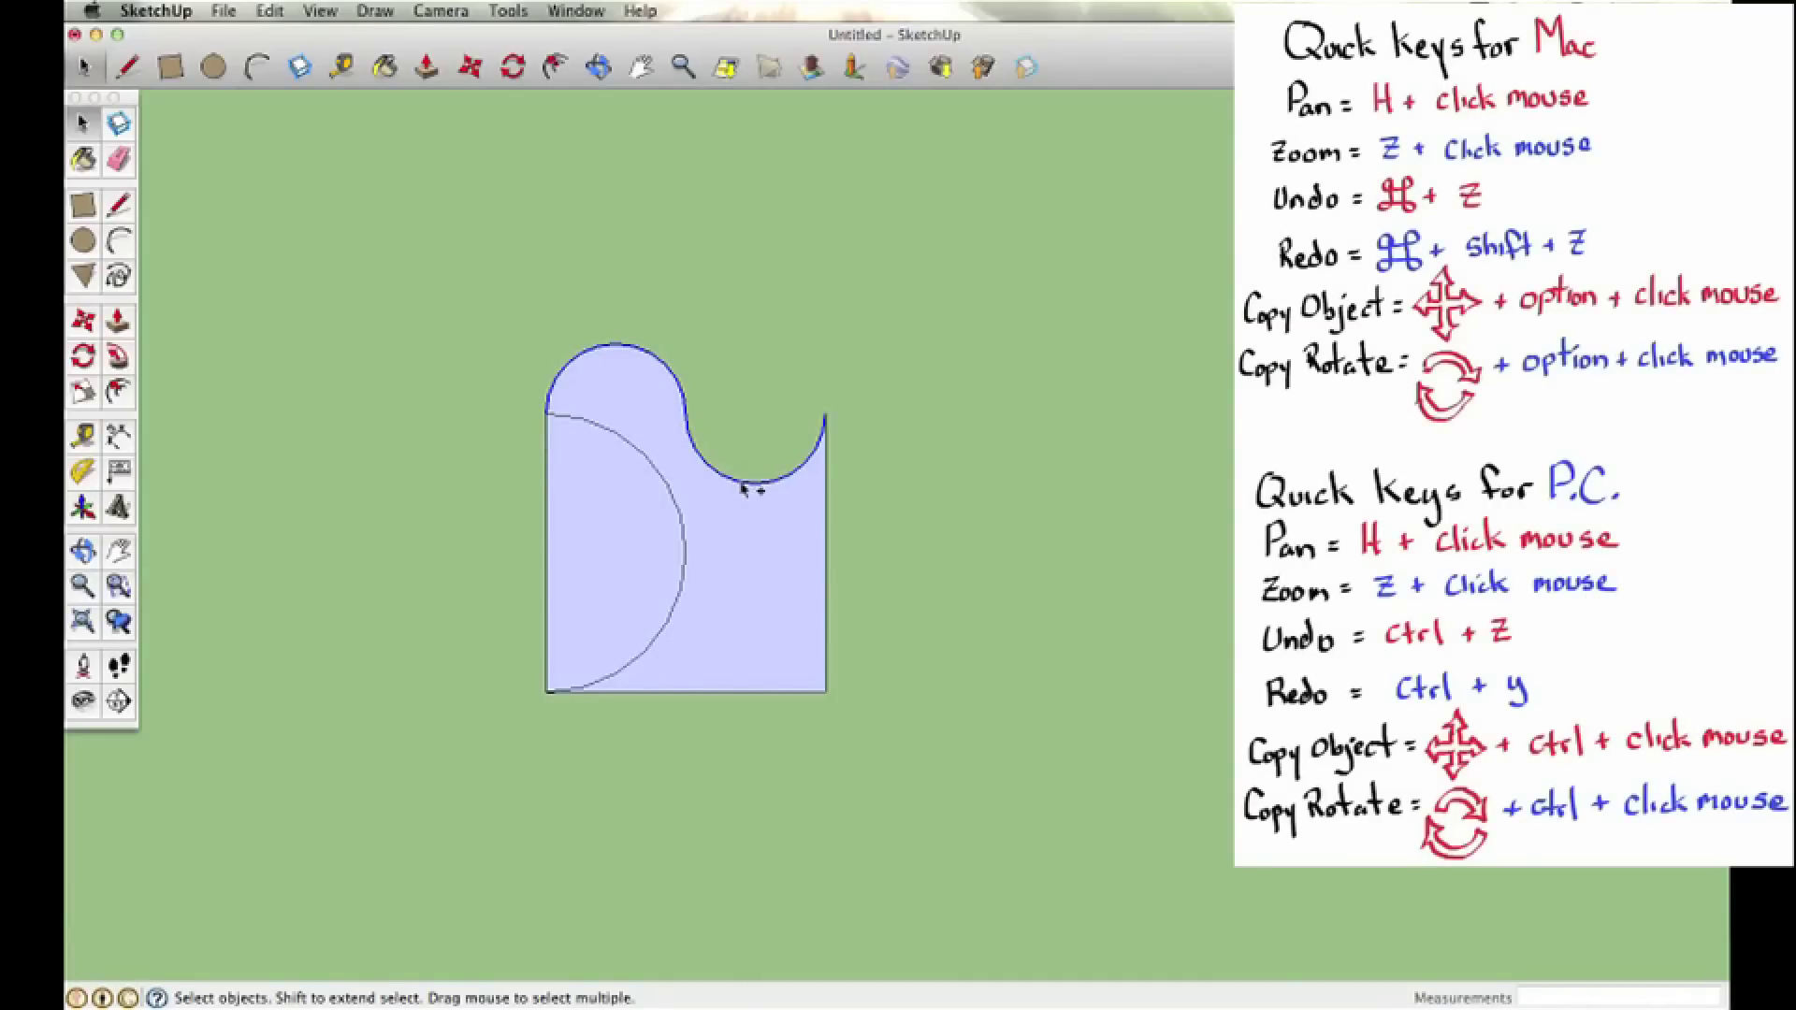
{"action": "key", "text": "m"}
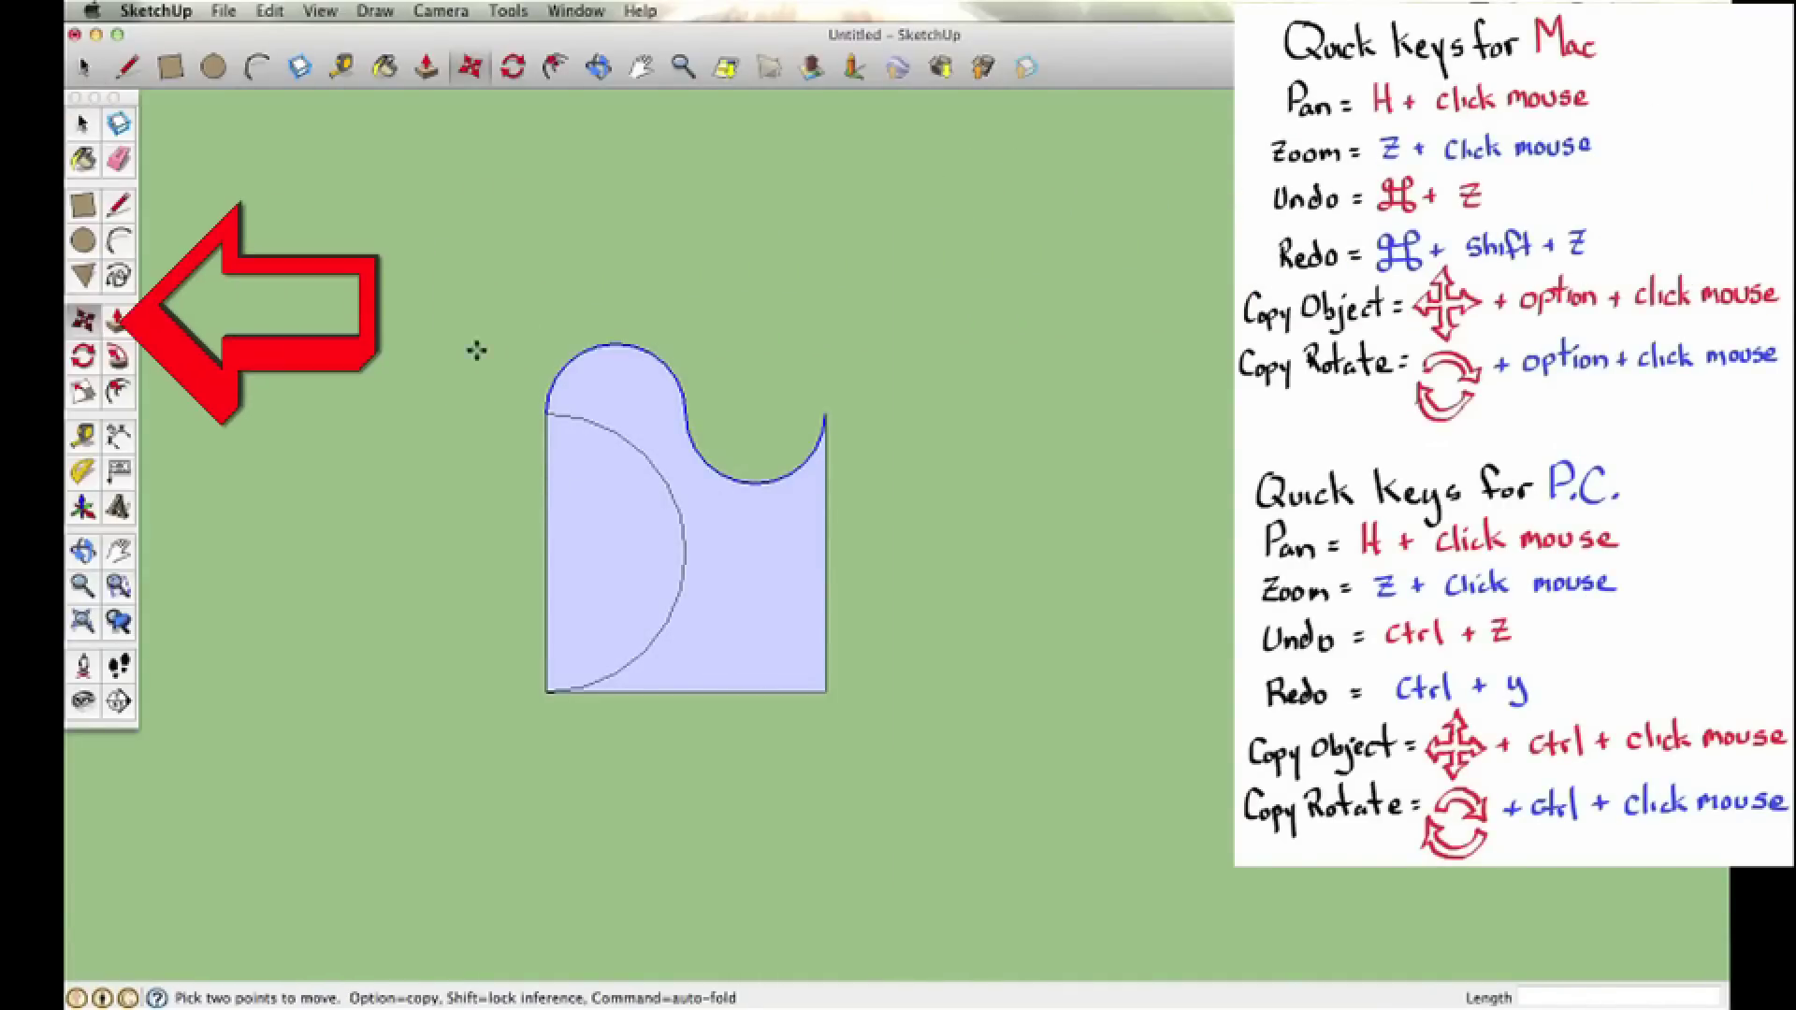
{"action": "left_click", "coordinate": [549, 413]}
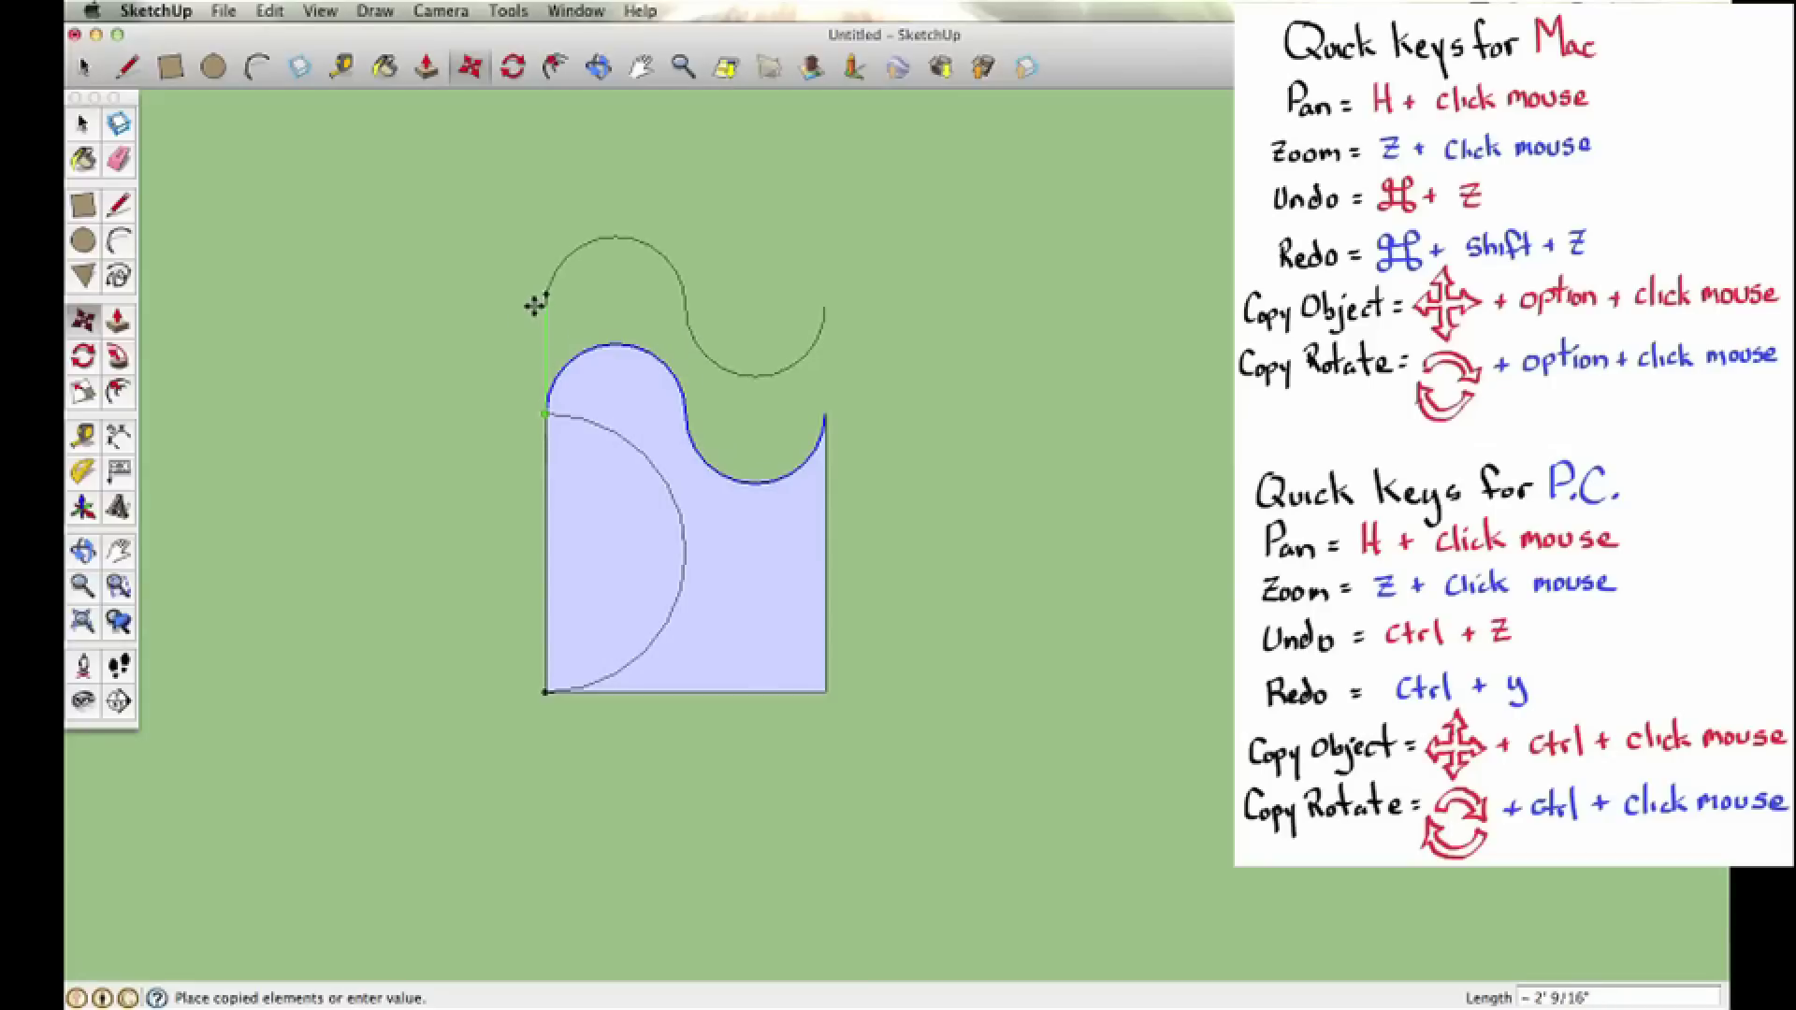
{"action": "left_click", "coordinate": [544, 297]}
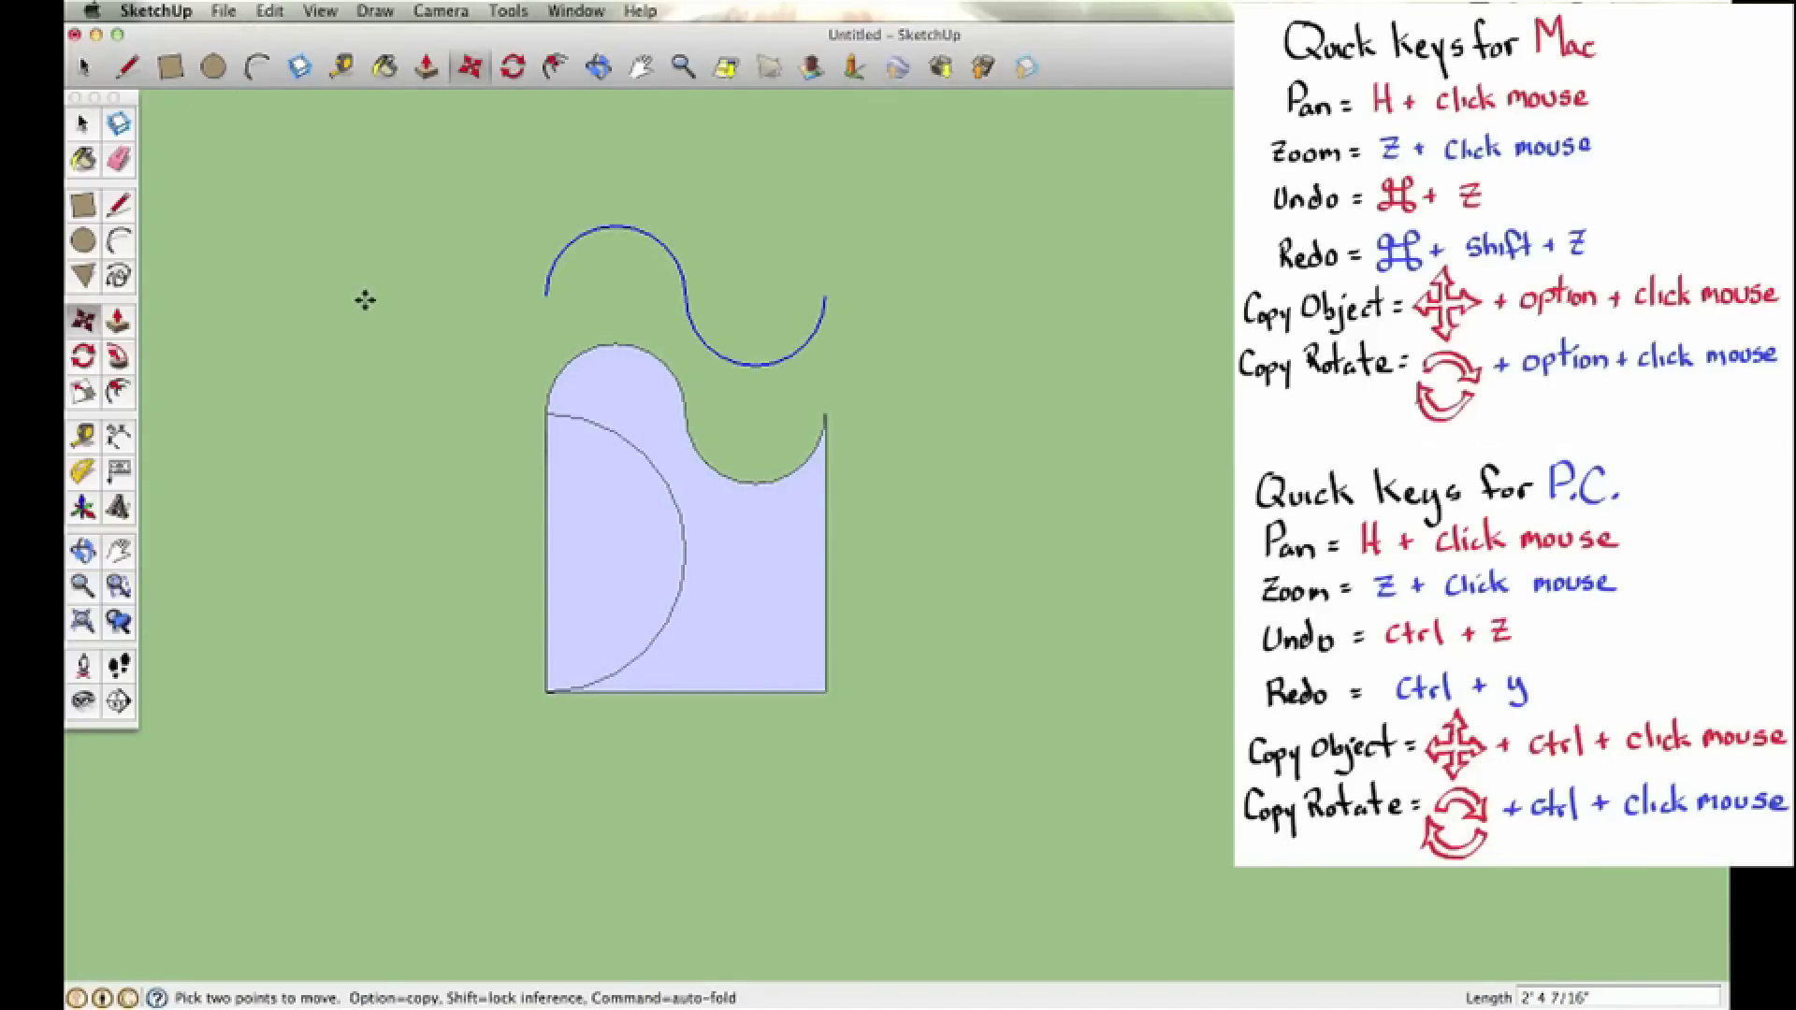
{"action": "key", "text": "super+z"}
{"action": "key", "text": "super+z"}
{"action": "key", "text": "super+z"}
{"action": "key", "text": "super+z"}
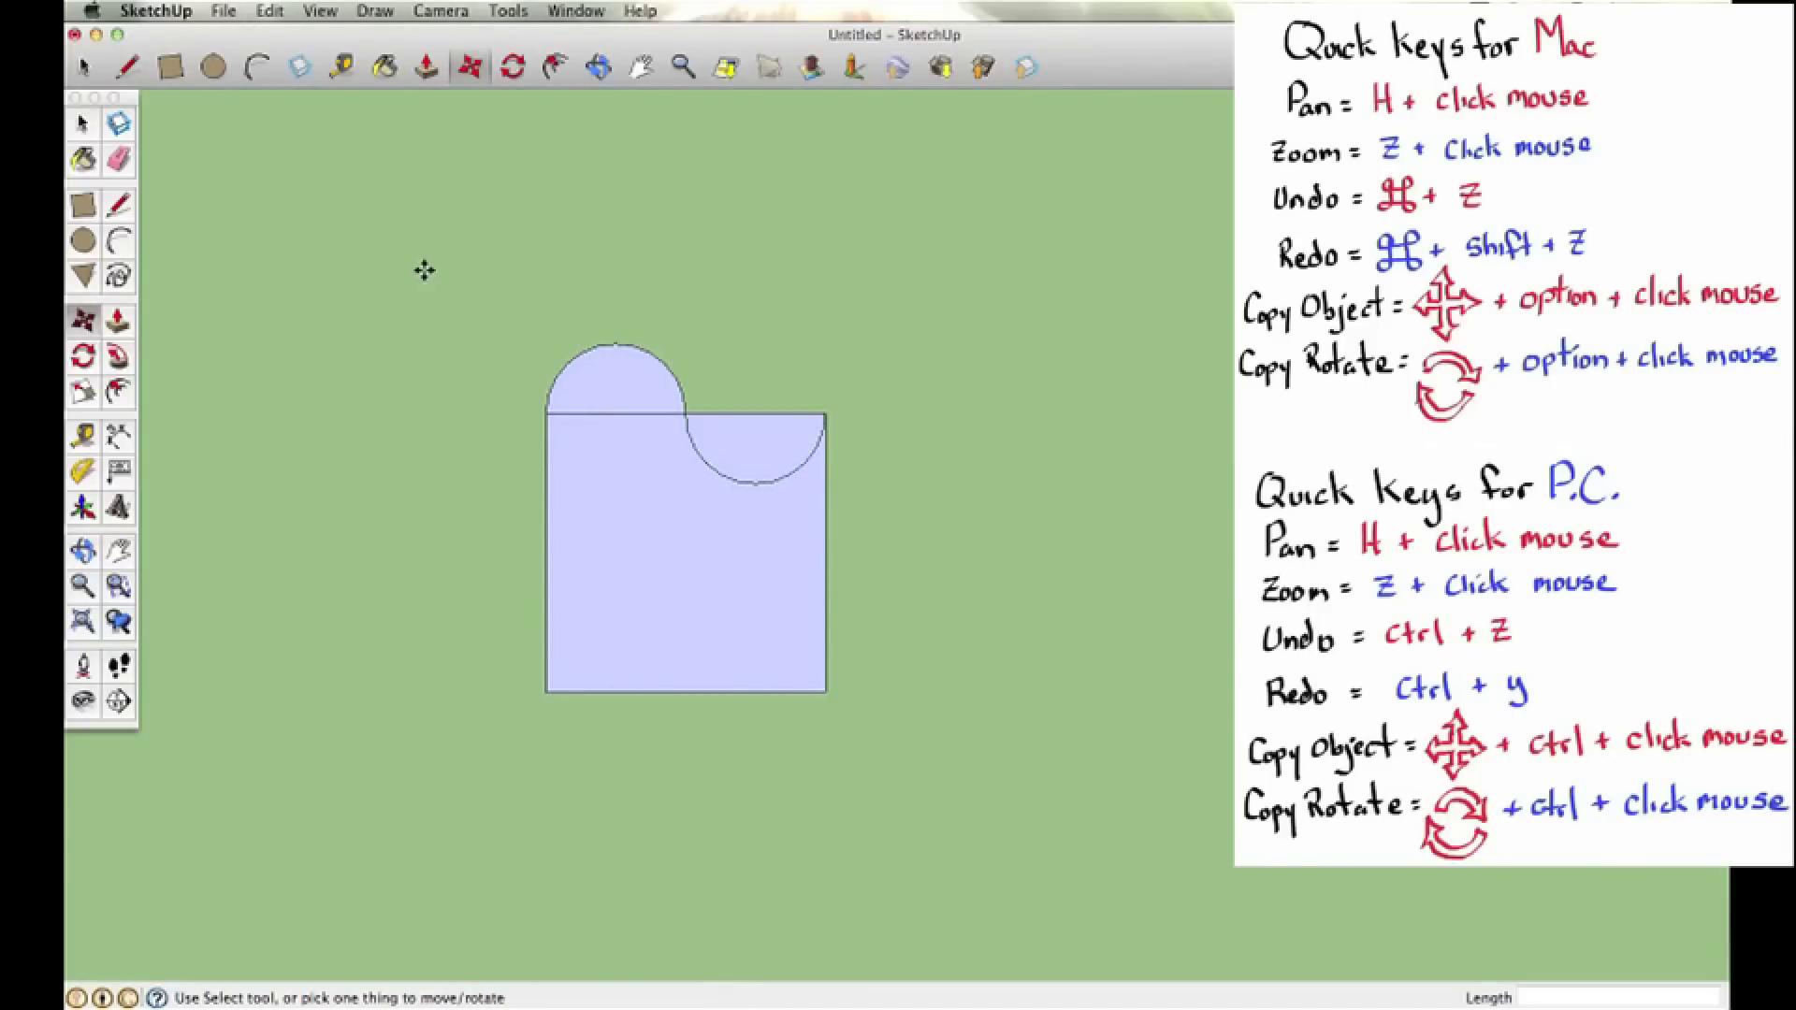
Step: Draw an inward half-circle on the upper left edge and an outward half-circle on the lower left edge
{"action": "left_click", "coordinate": [120, 241]}
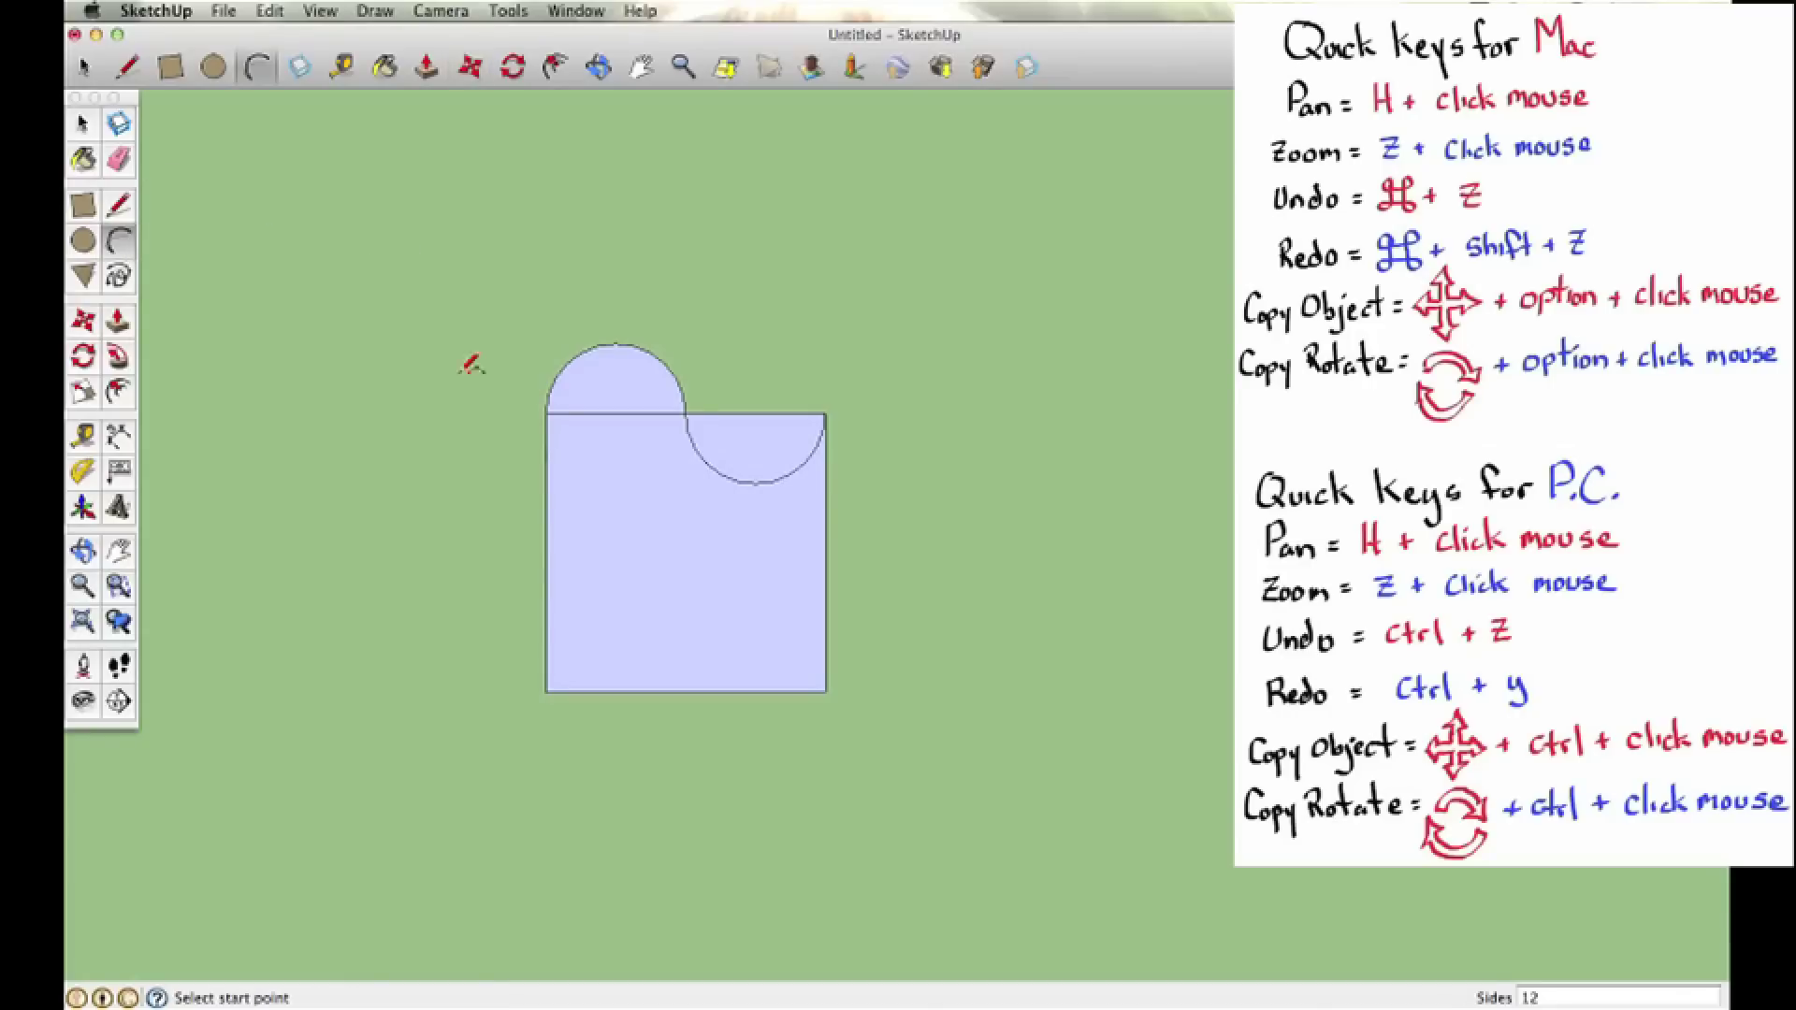
{"action": "left_click", "coordinate": [546, 414]}
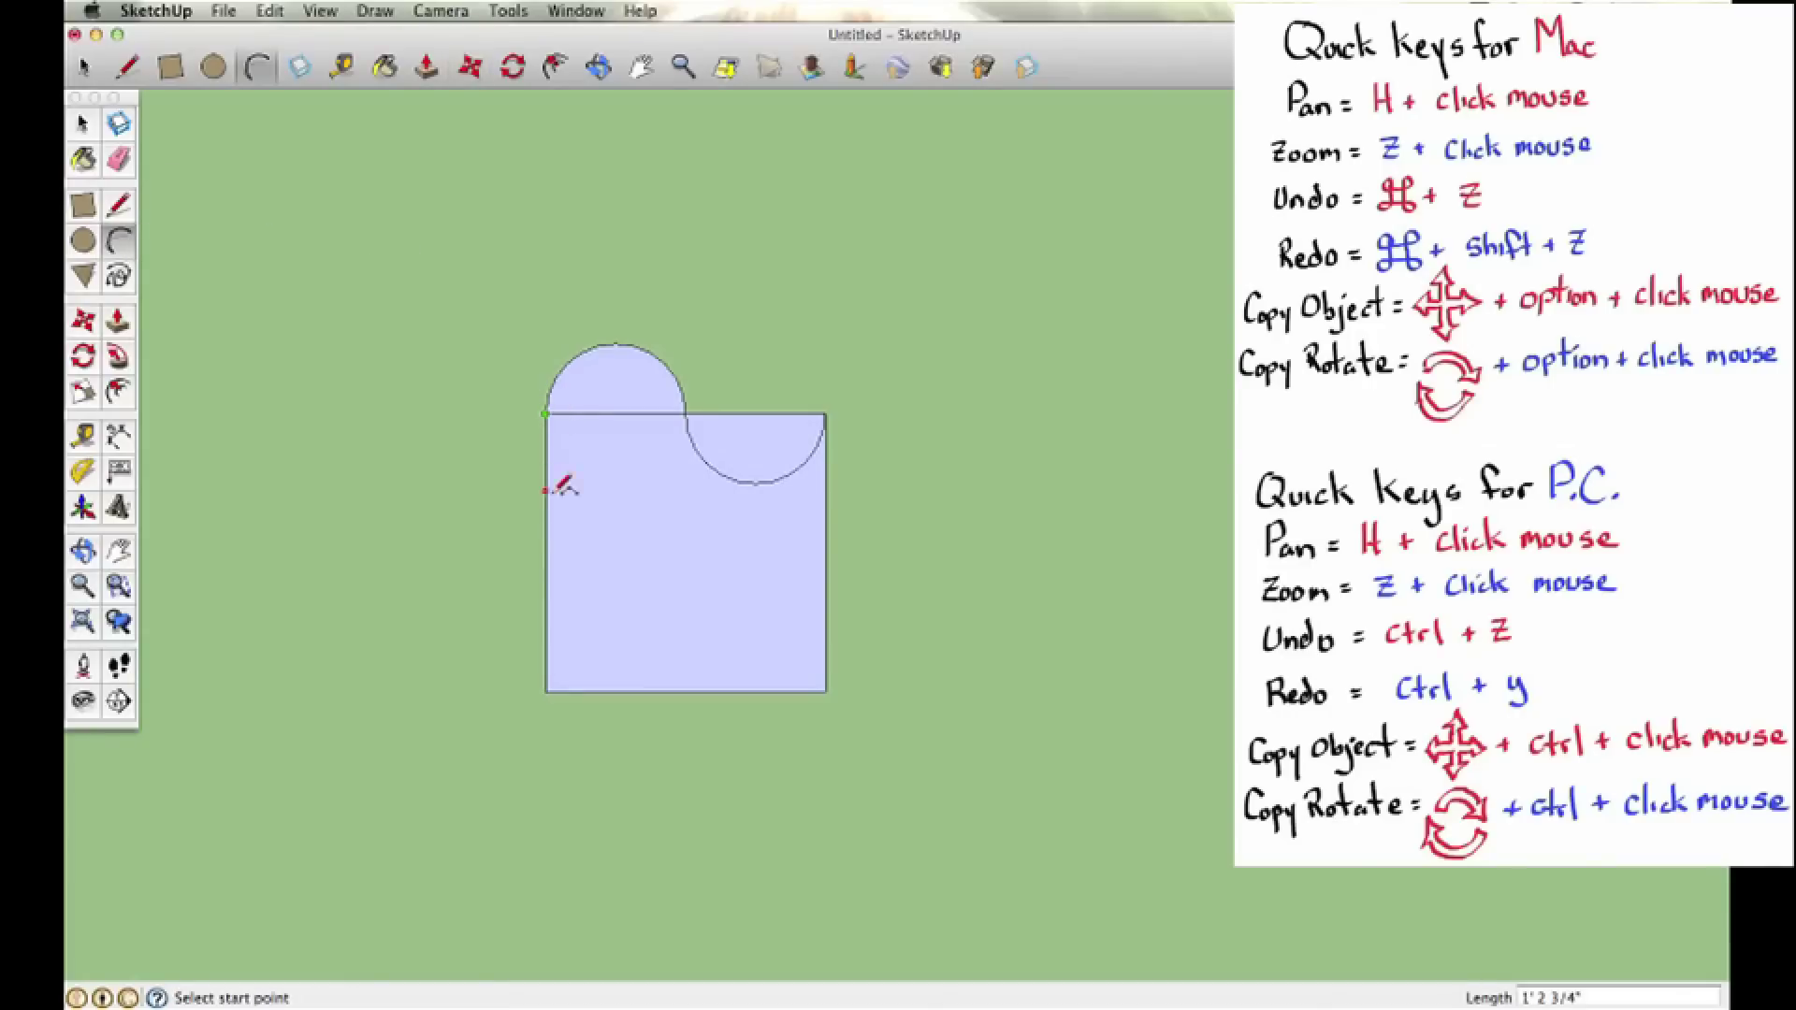
{"action": "left_click", "coordinate": [547, 552]}
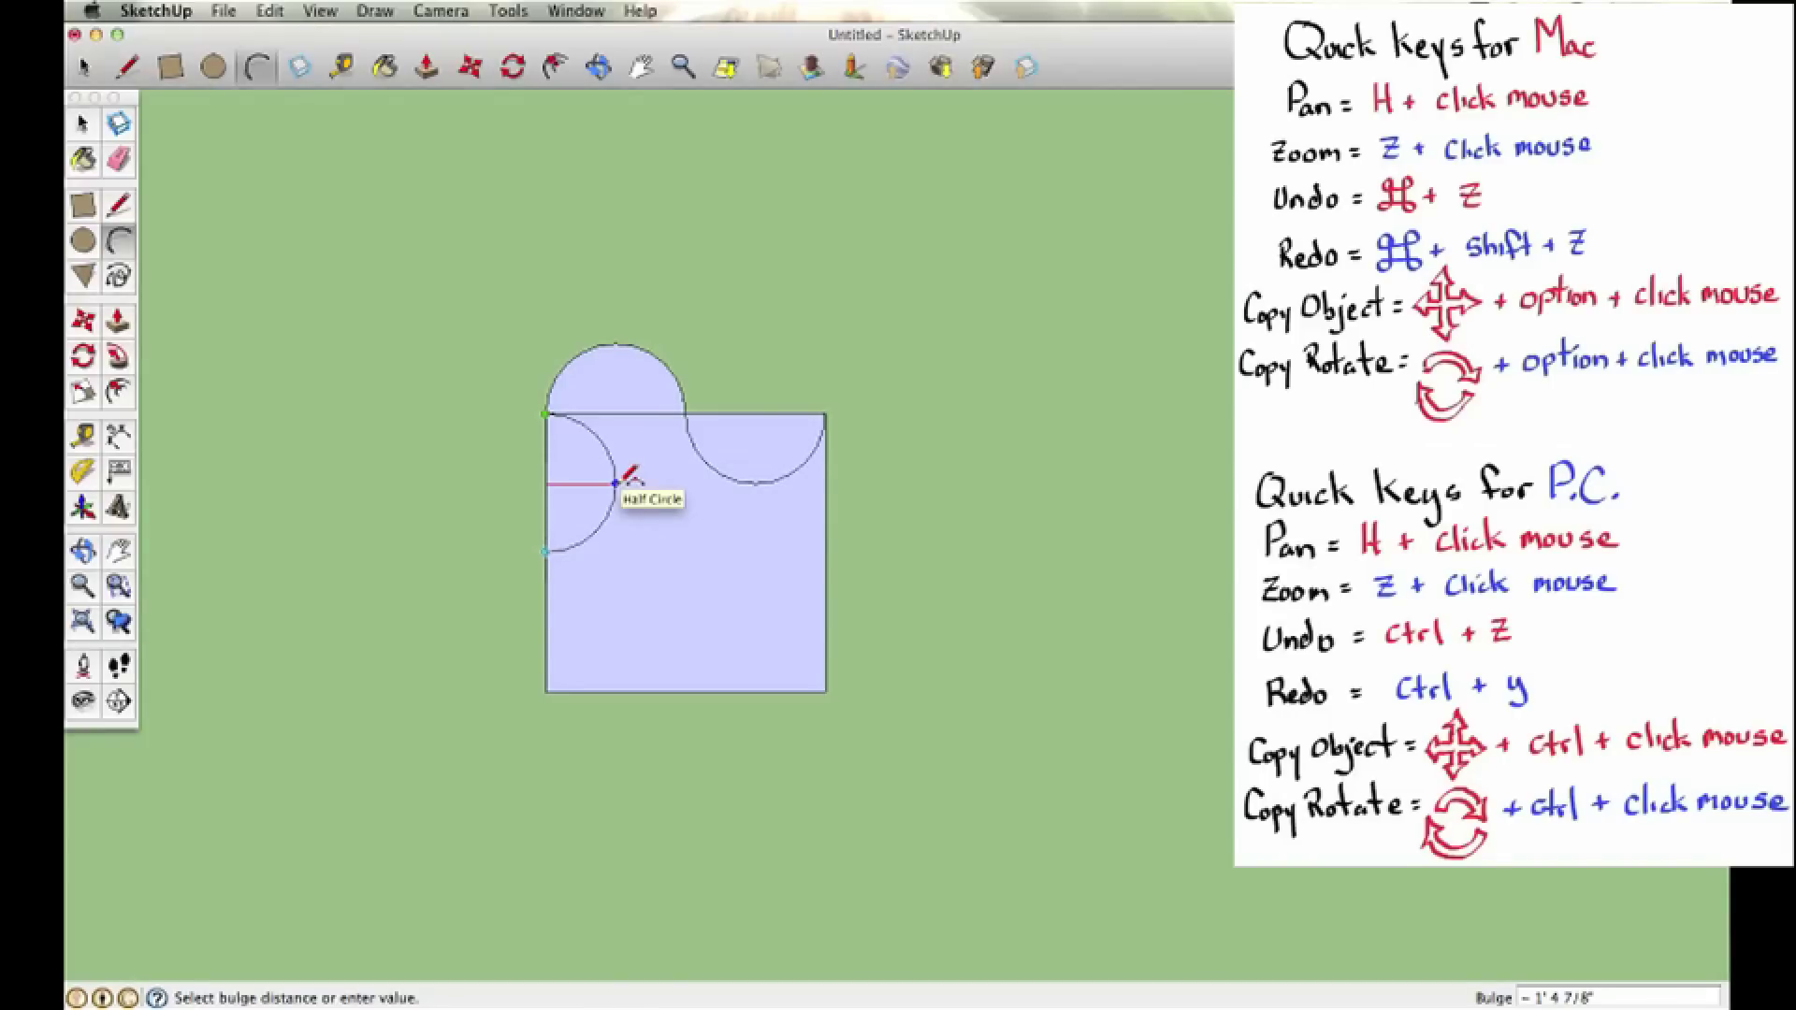
{"action": "left_click", "coordinate": [616, 483]}
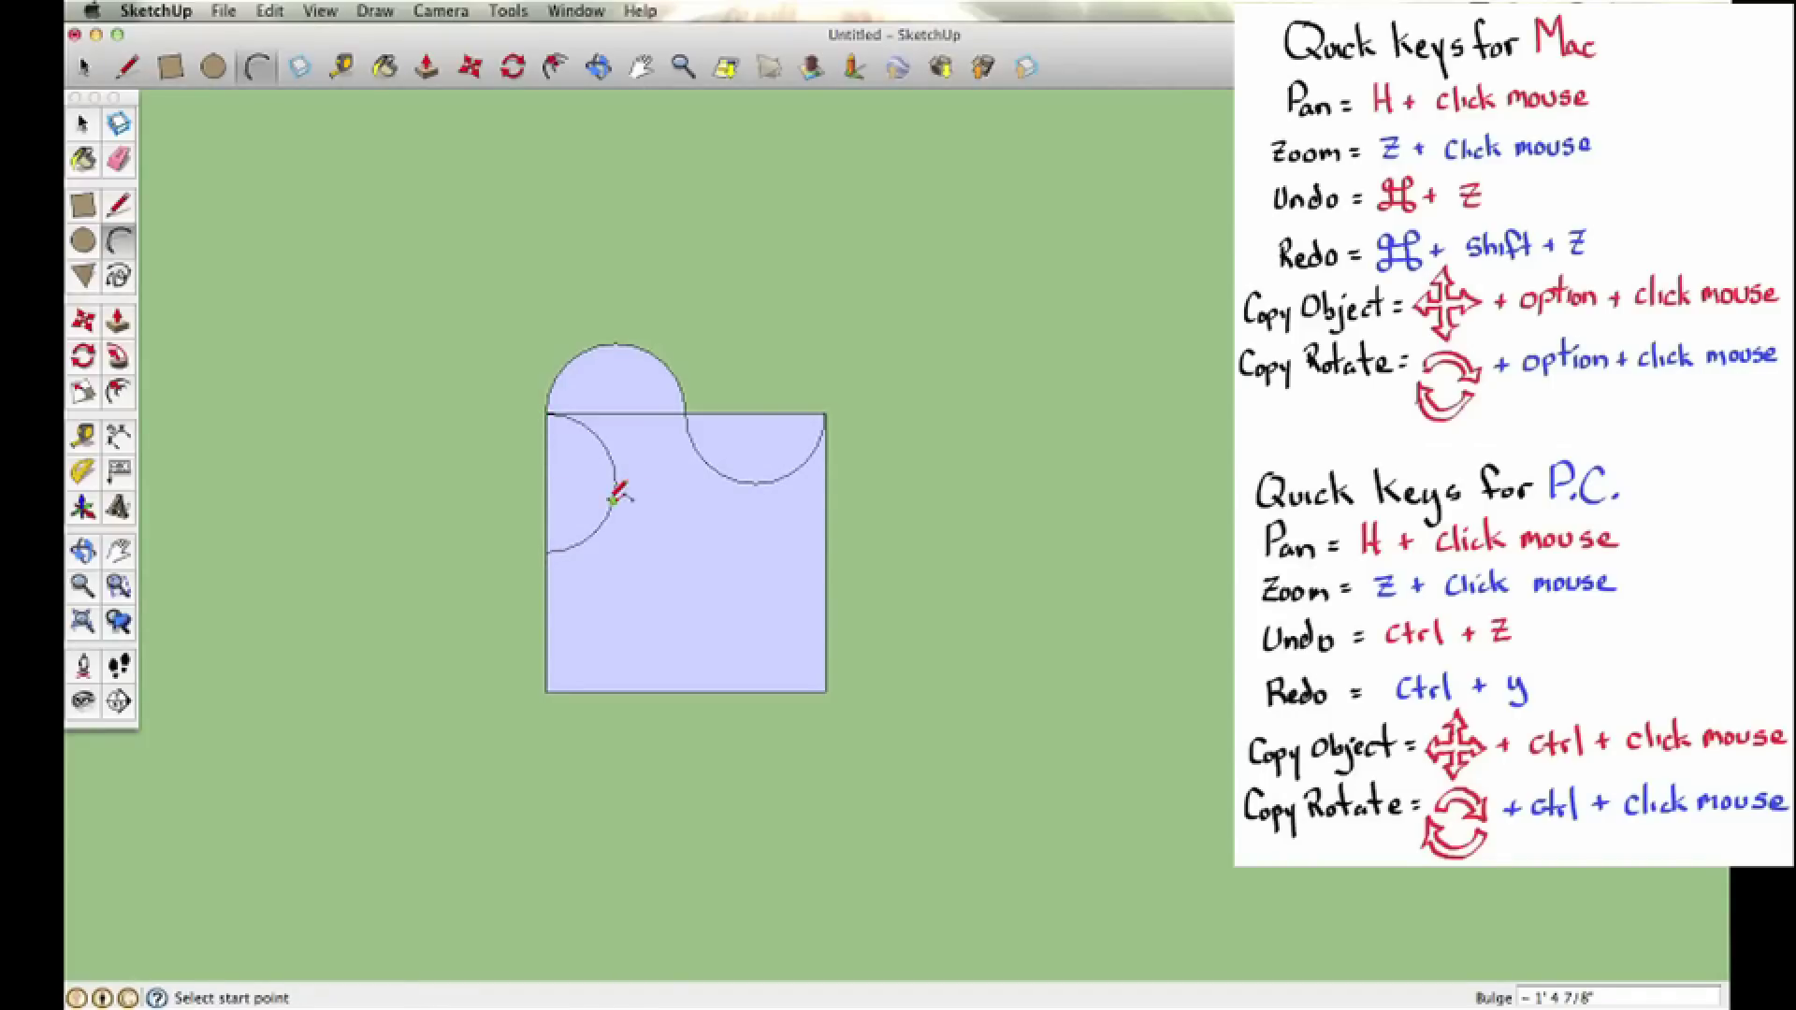
{"action": "left_click", "coordinate": [545, 552]}
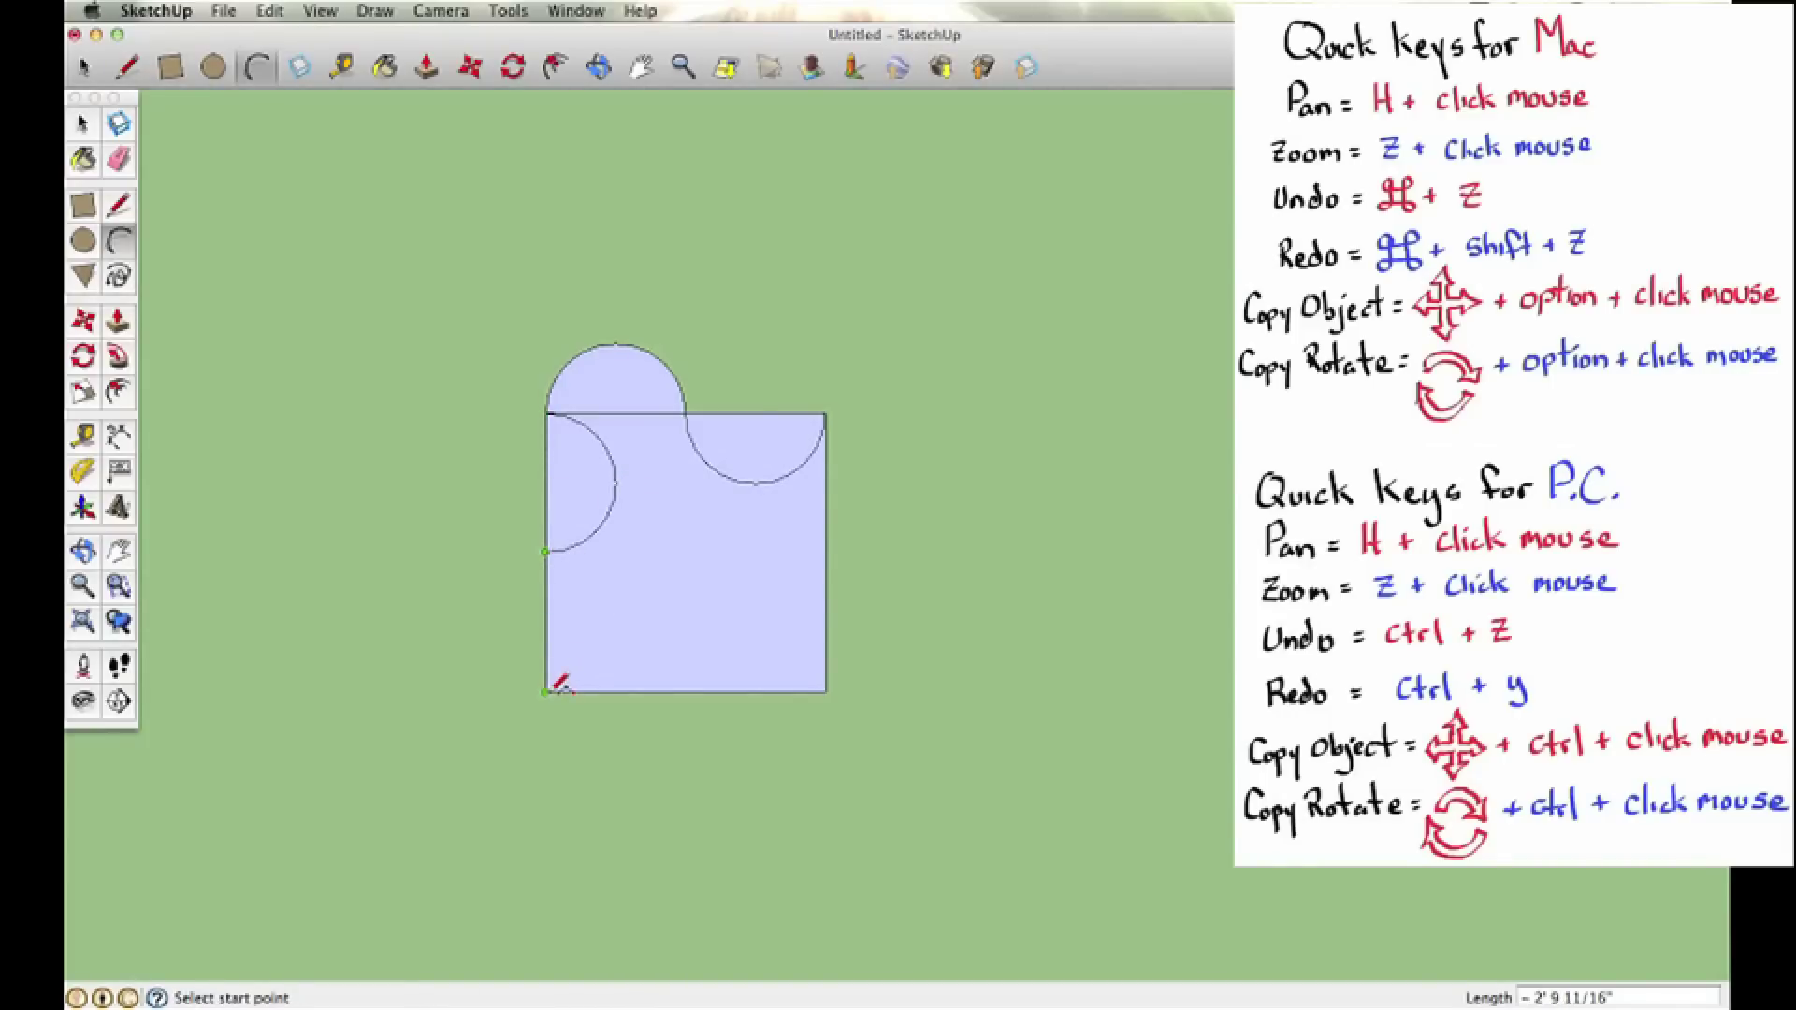
{"action": "left_click", "coordinate": [545, 693]}
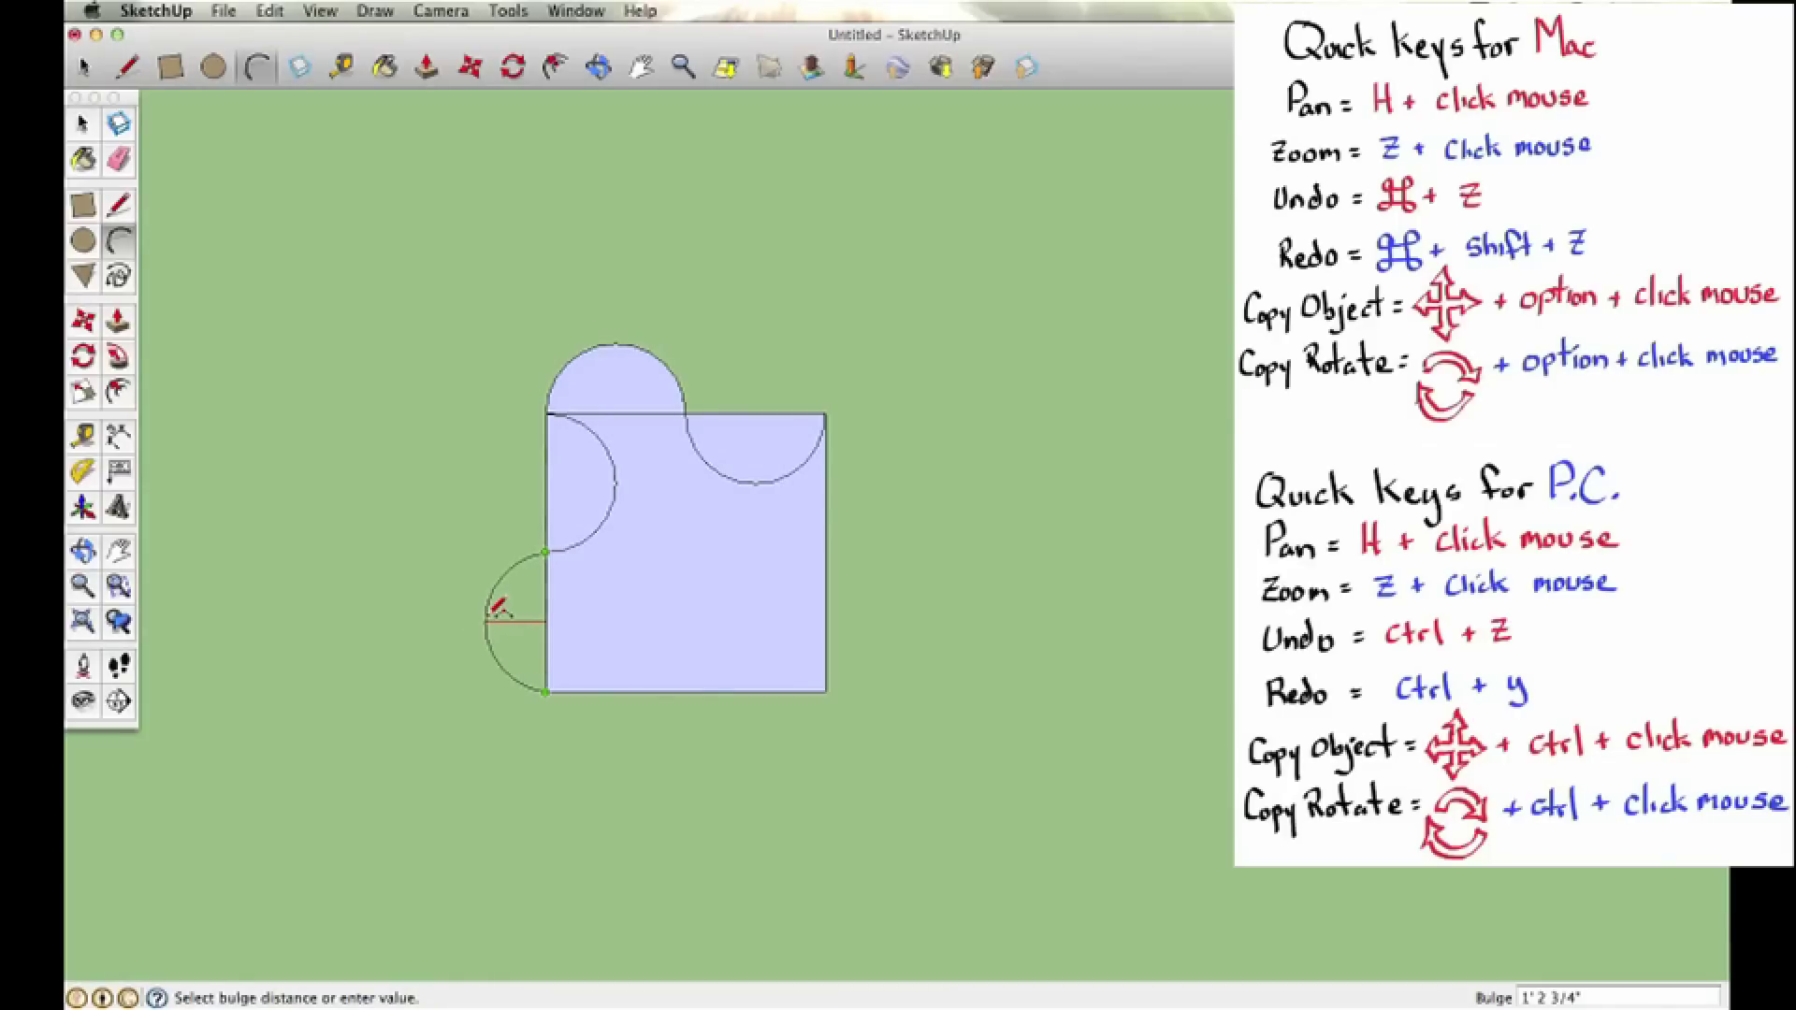
{"action": "left_click", "coordinate": [479, 610]}
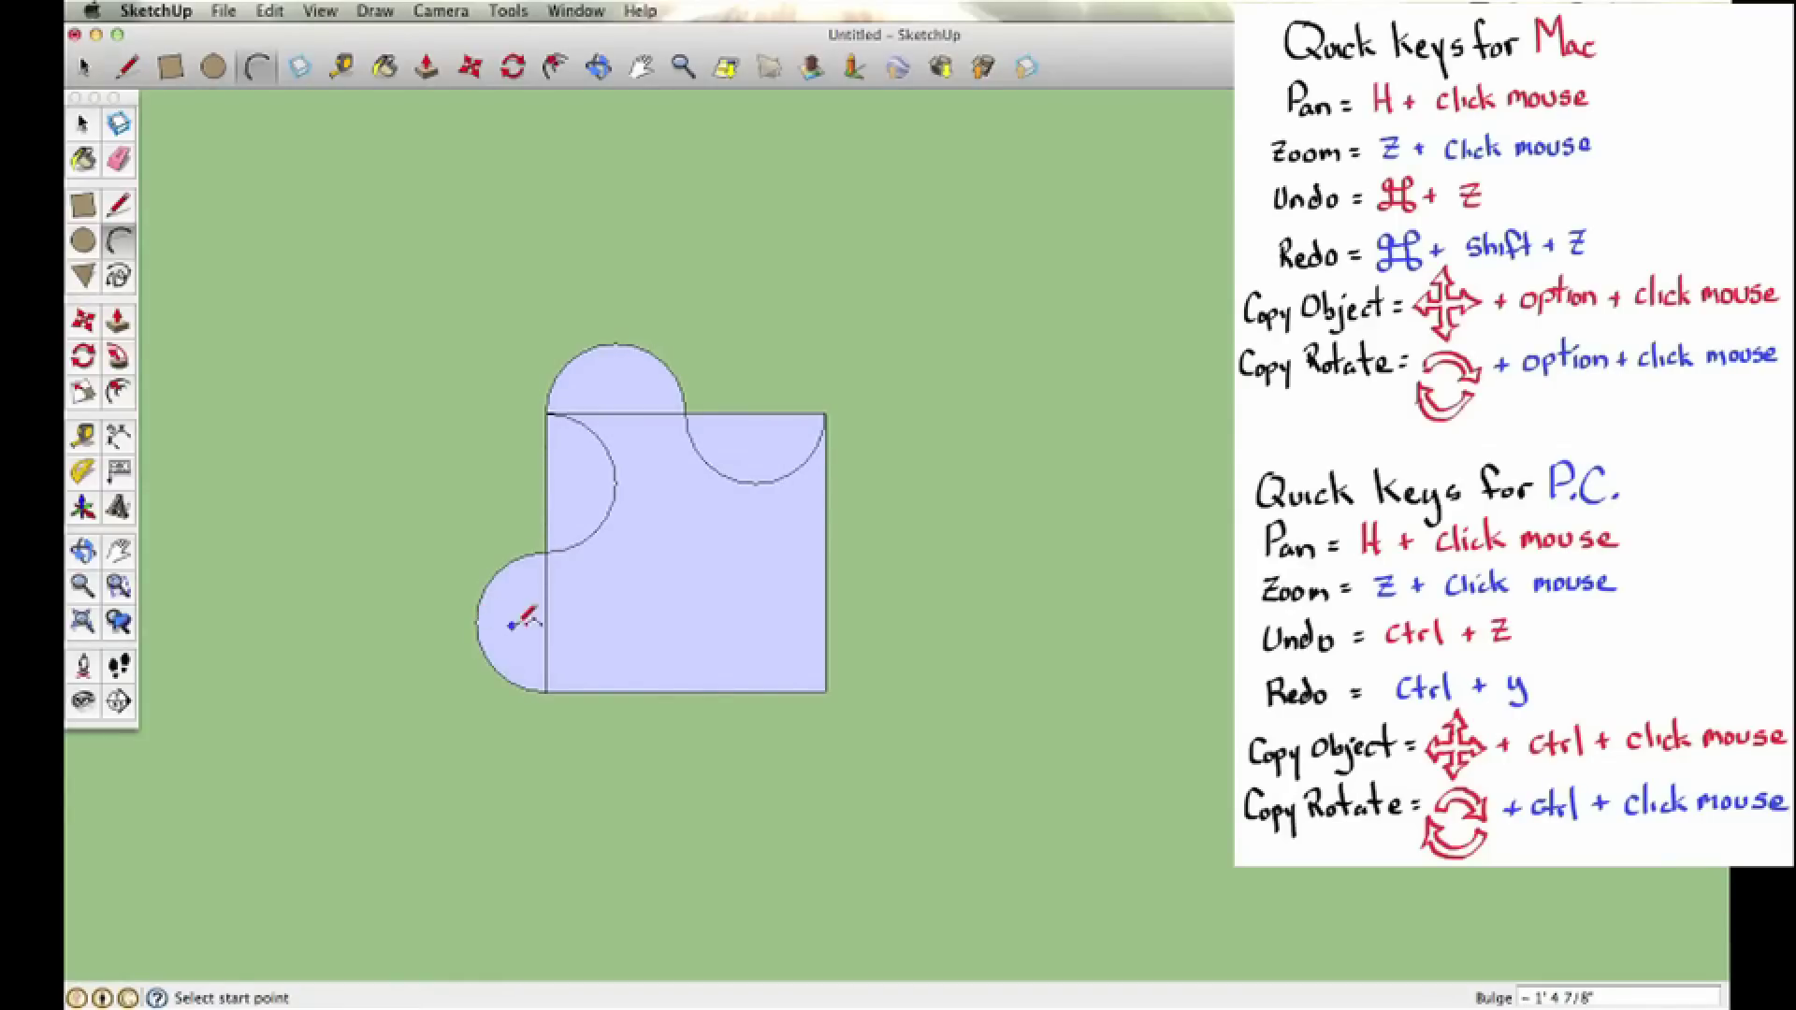
{"action": "left_click", "coordinate": [118, 159]}
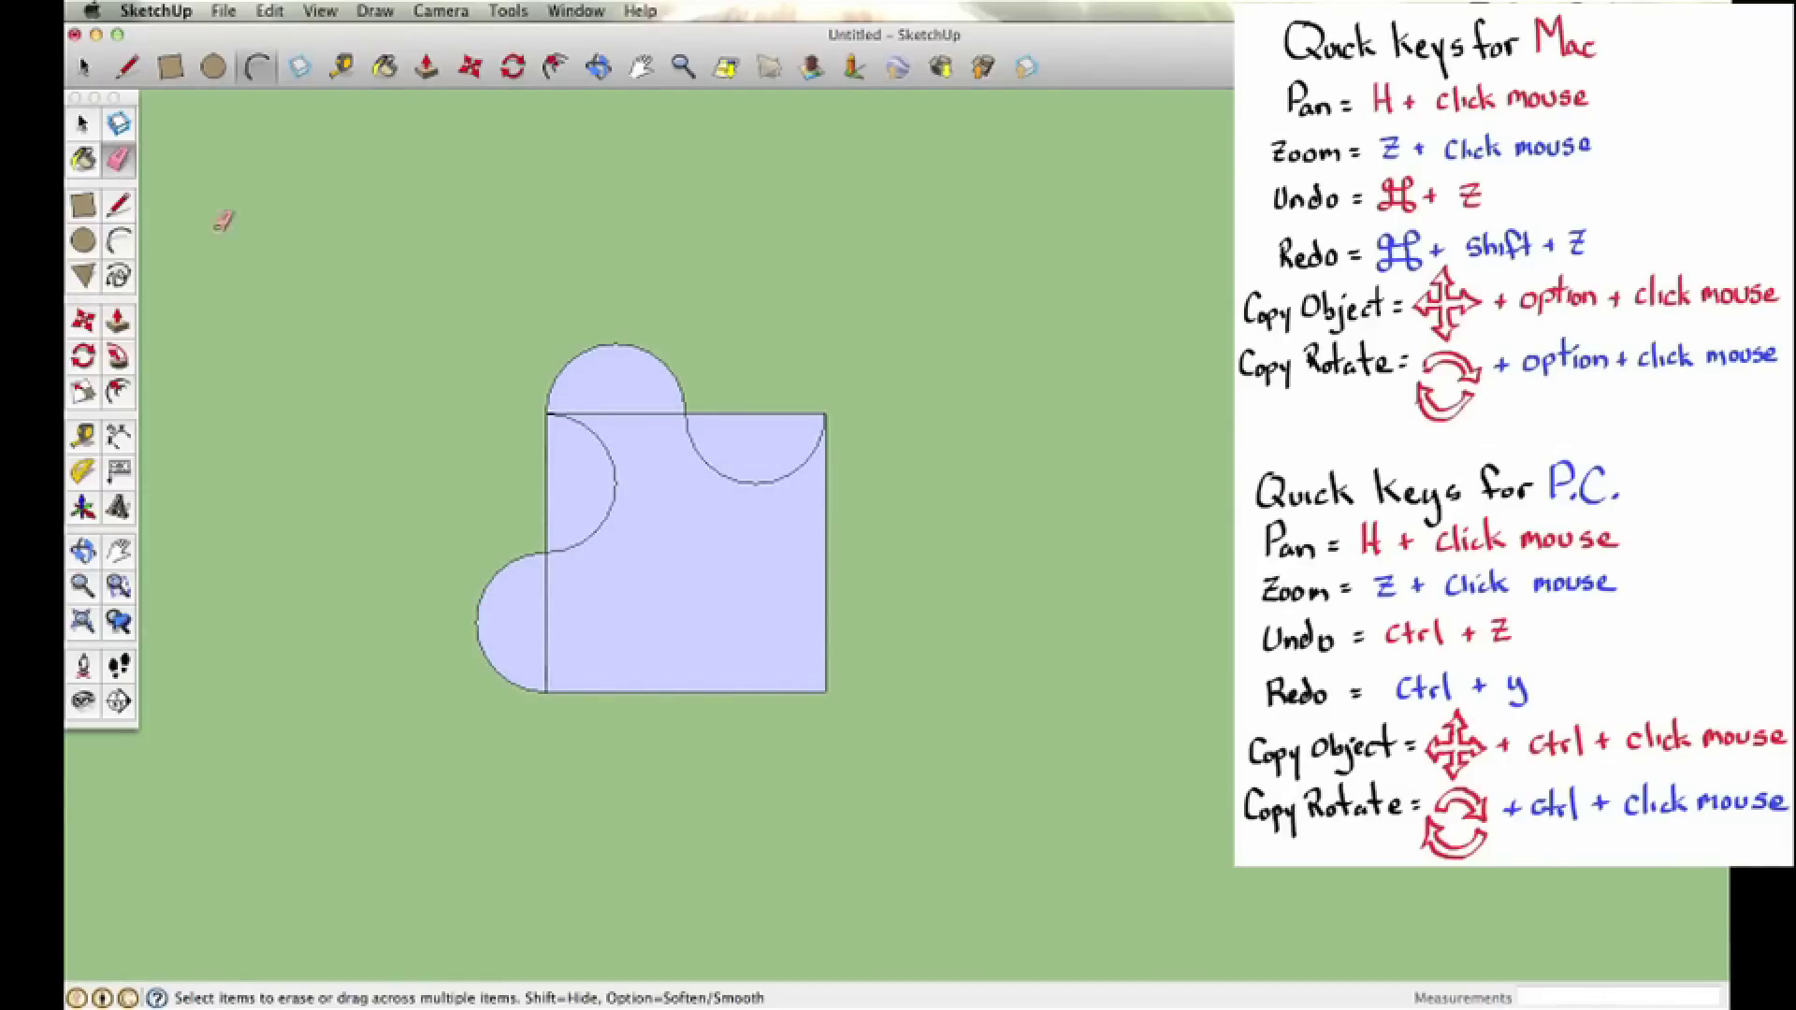
Step: Erase the straight lines under the top arcs and copy both arcs down along the bottom edge
{"action": "left_click", "coordinate": [676, 411]}
{"action": "left_click", "coordinate": [730, 413]}
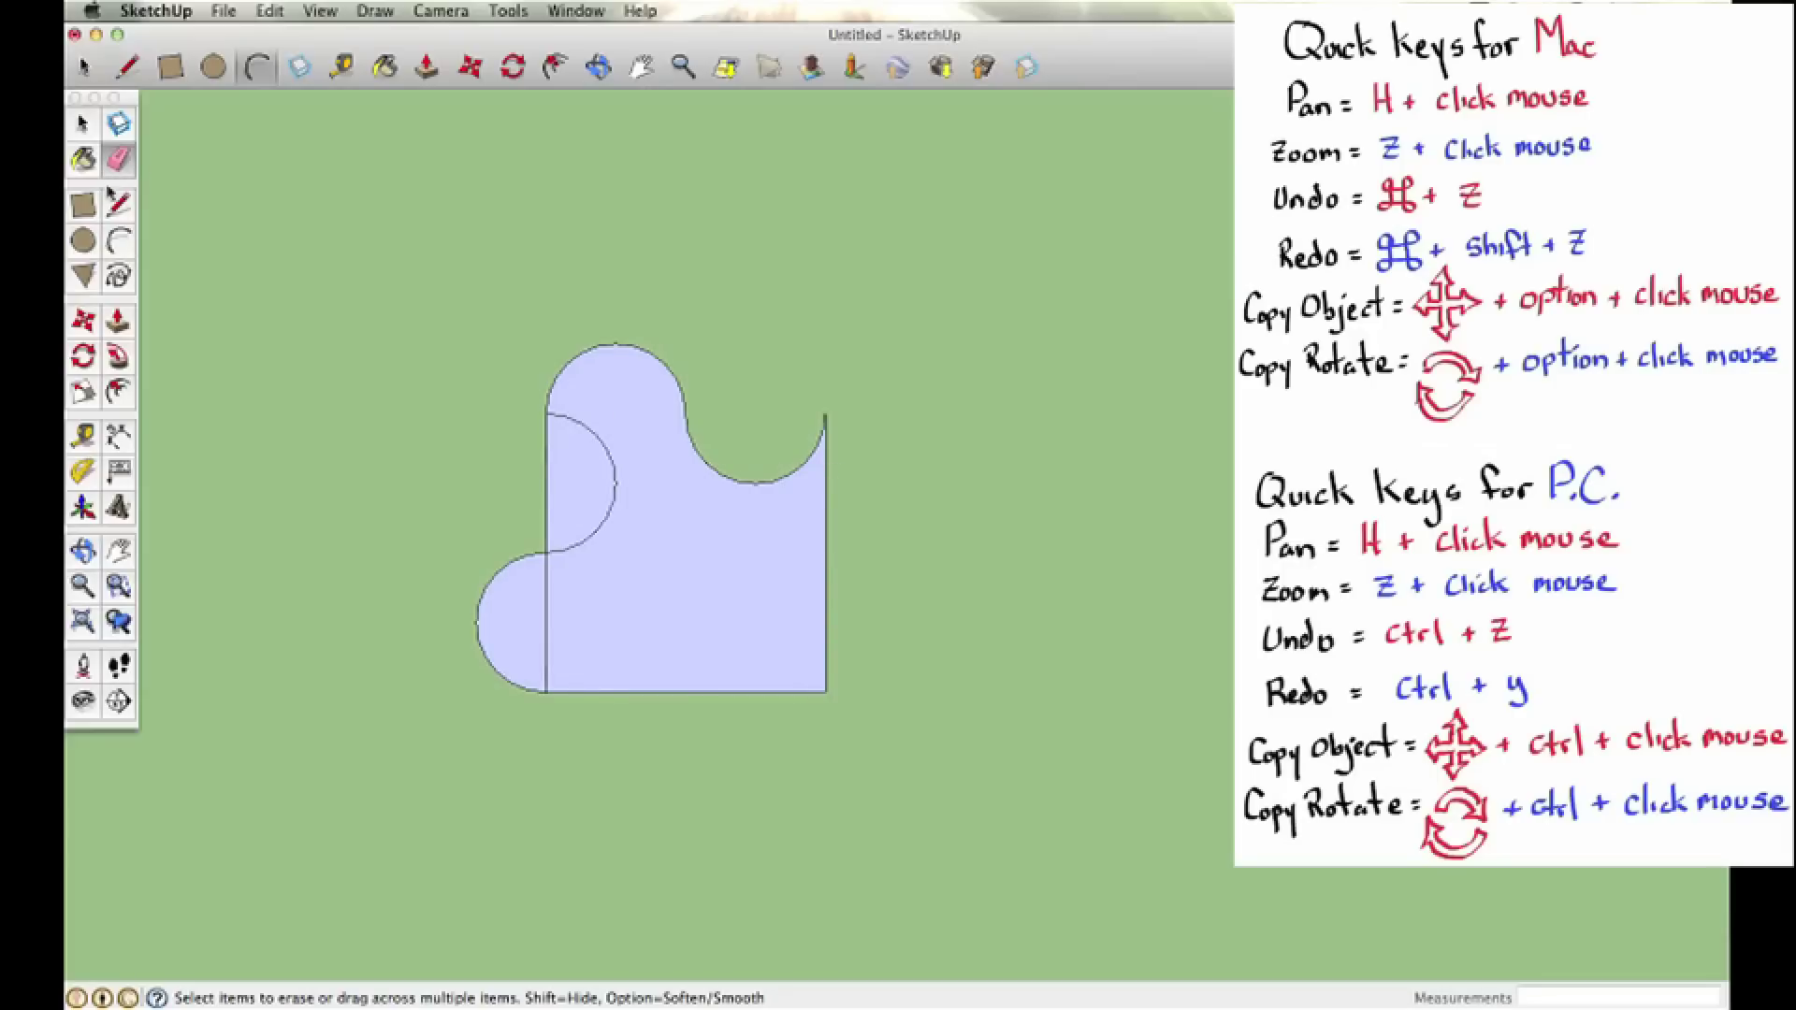
{"action": "key", "text": "space"}
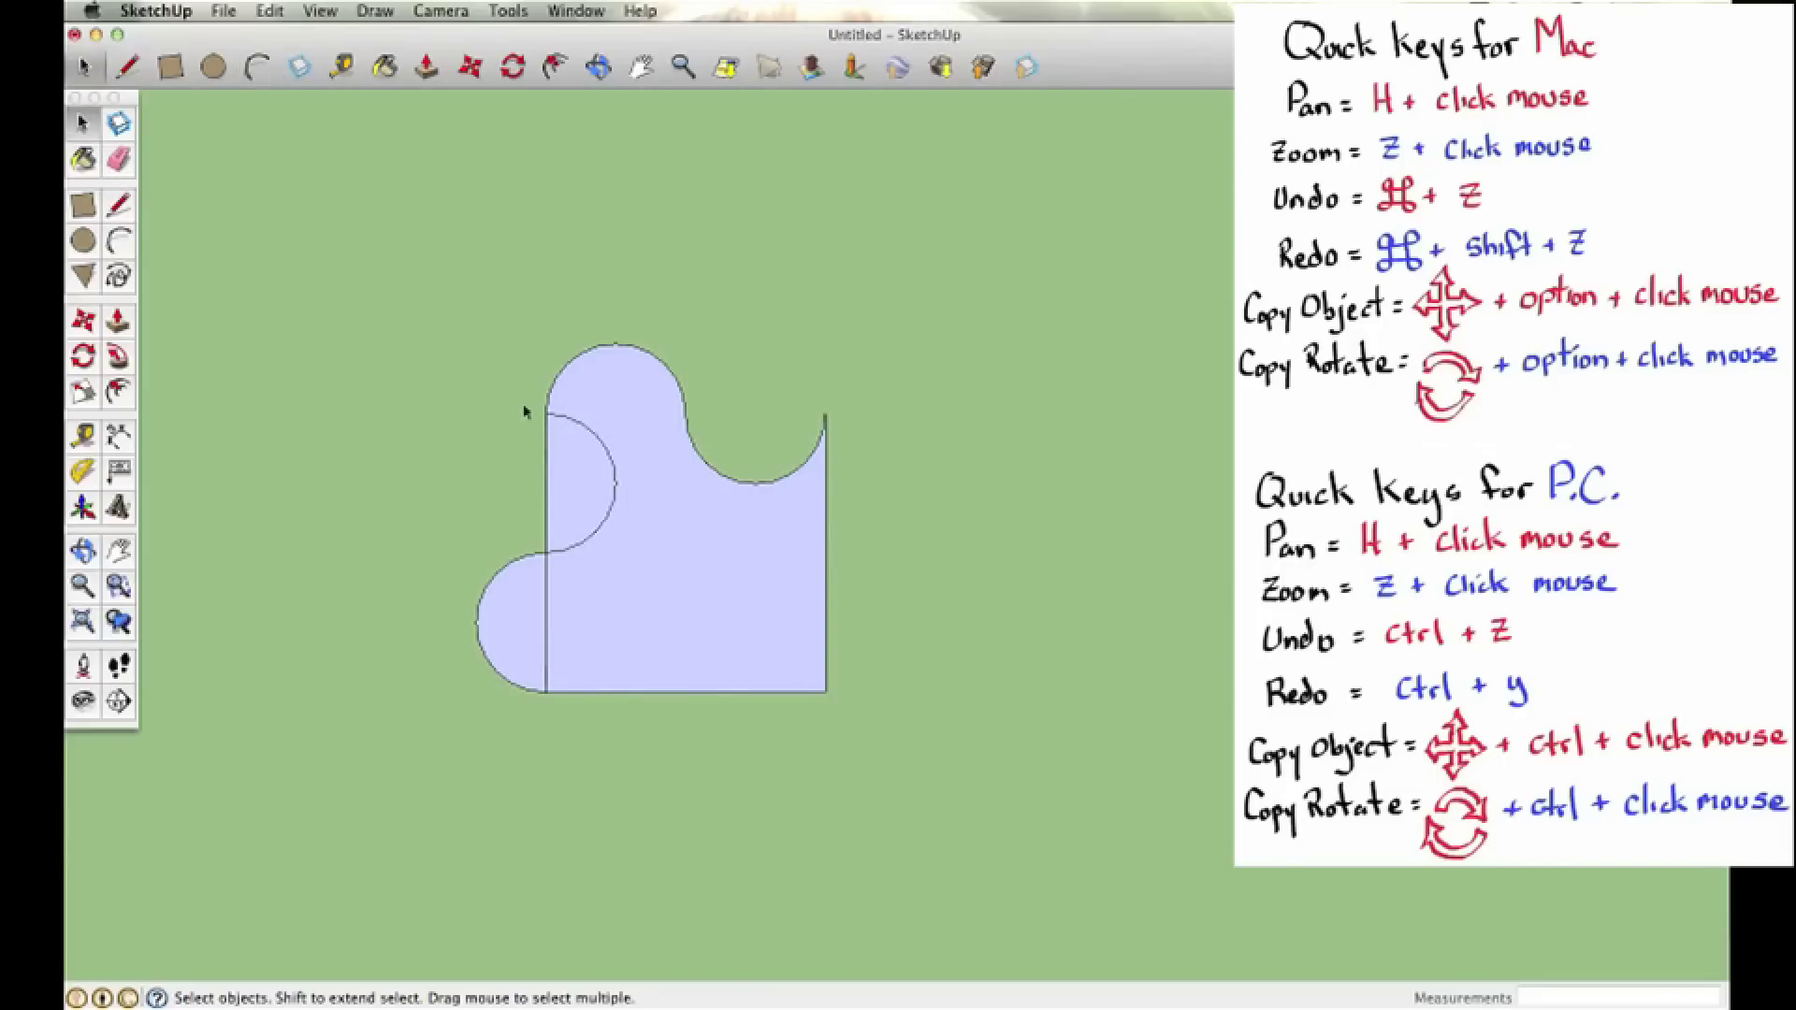
{"action": "left_click", "coordinate": [616, 348]}
{"action": "left_click", "coordinate": [744, 485], "text": "alt"}
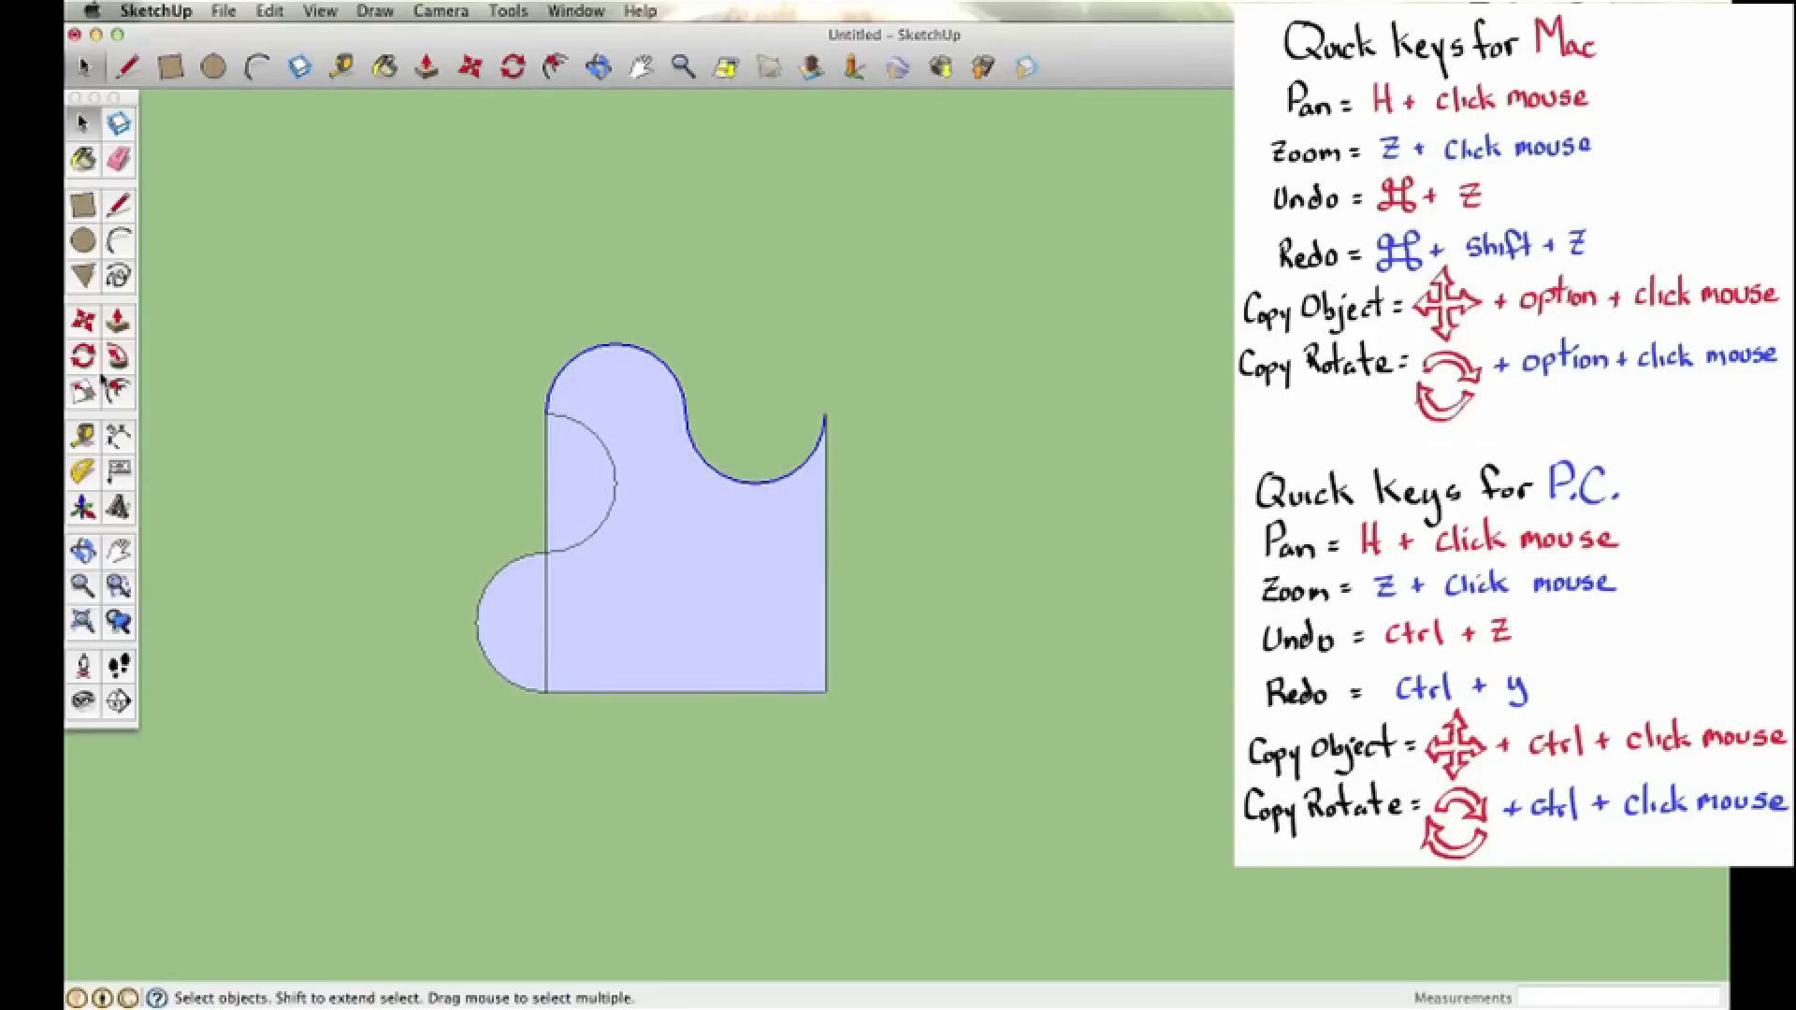
{"action": "left_click", "coordinate": [86, 321]}
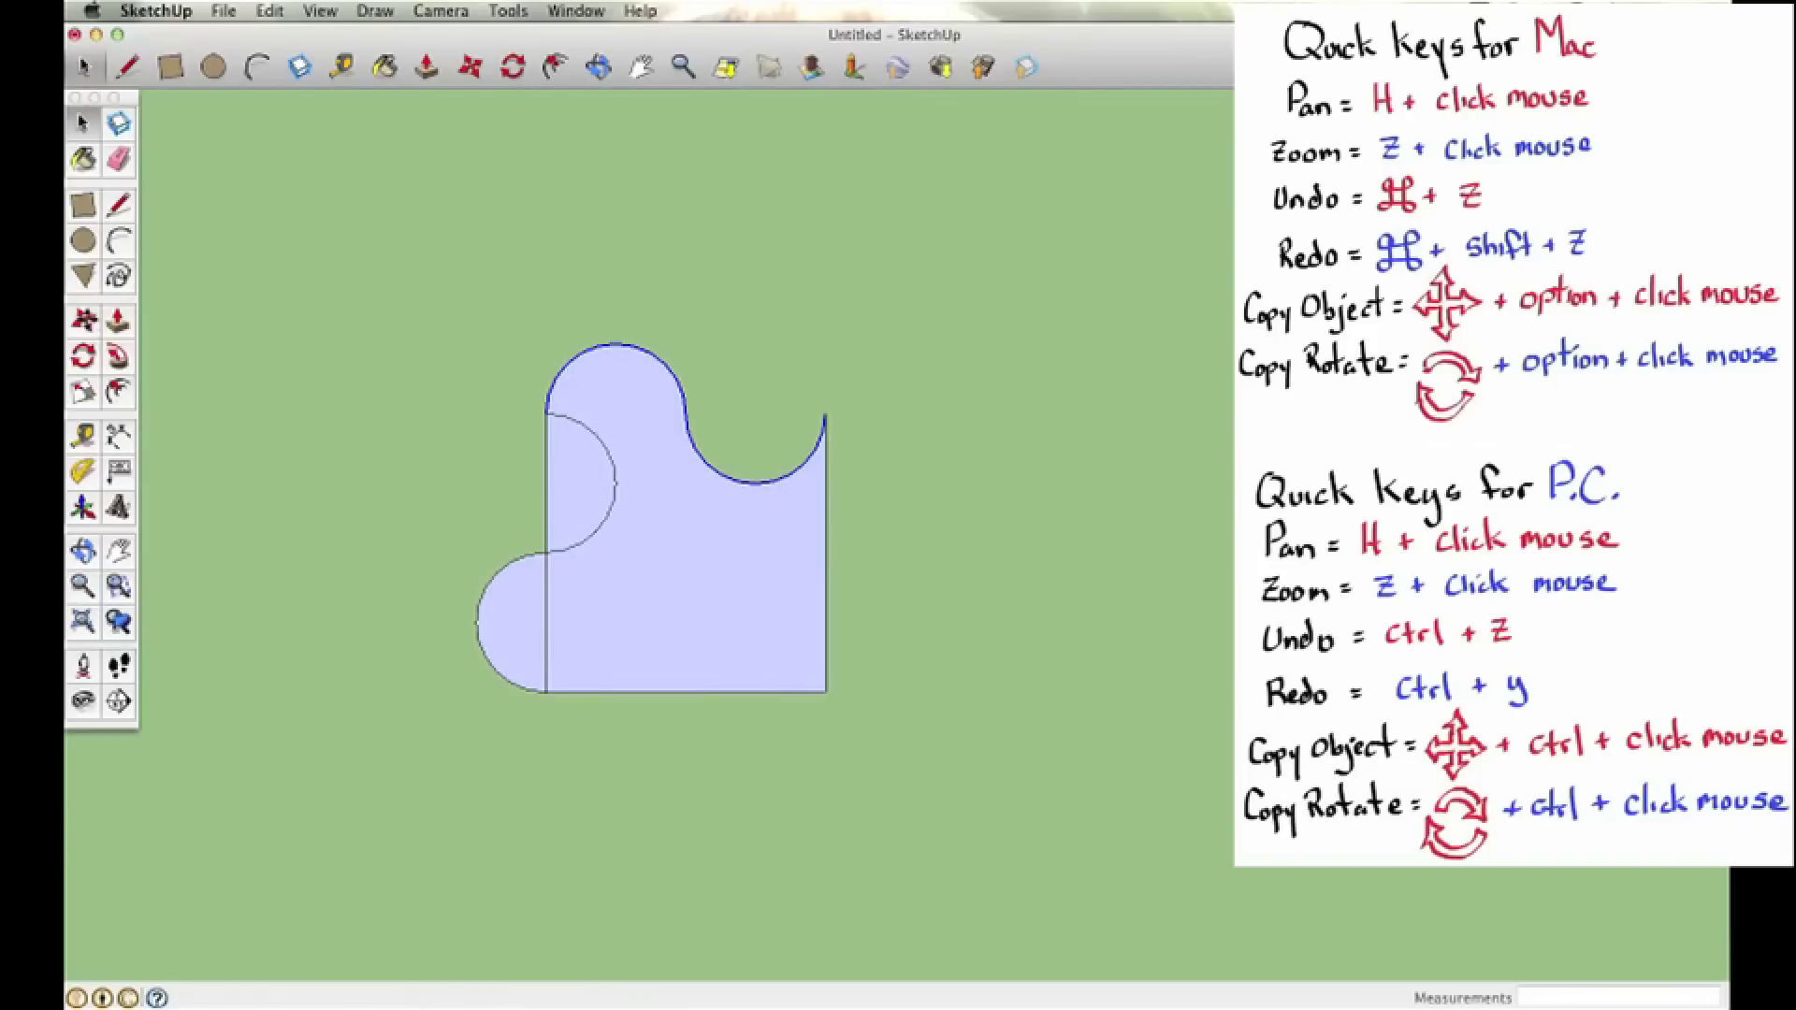
{"action": "left_click", "coordinate": [547, 413], "text": "alt"}
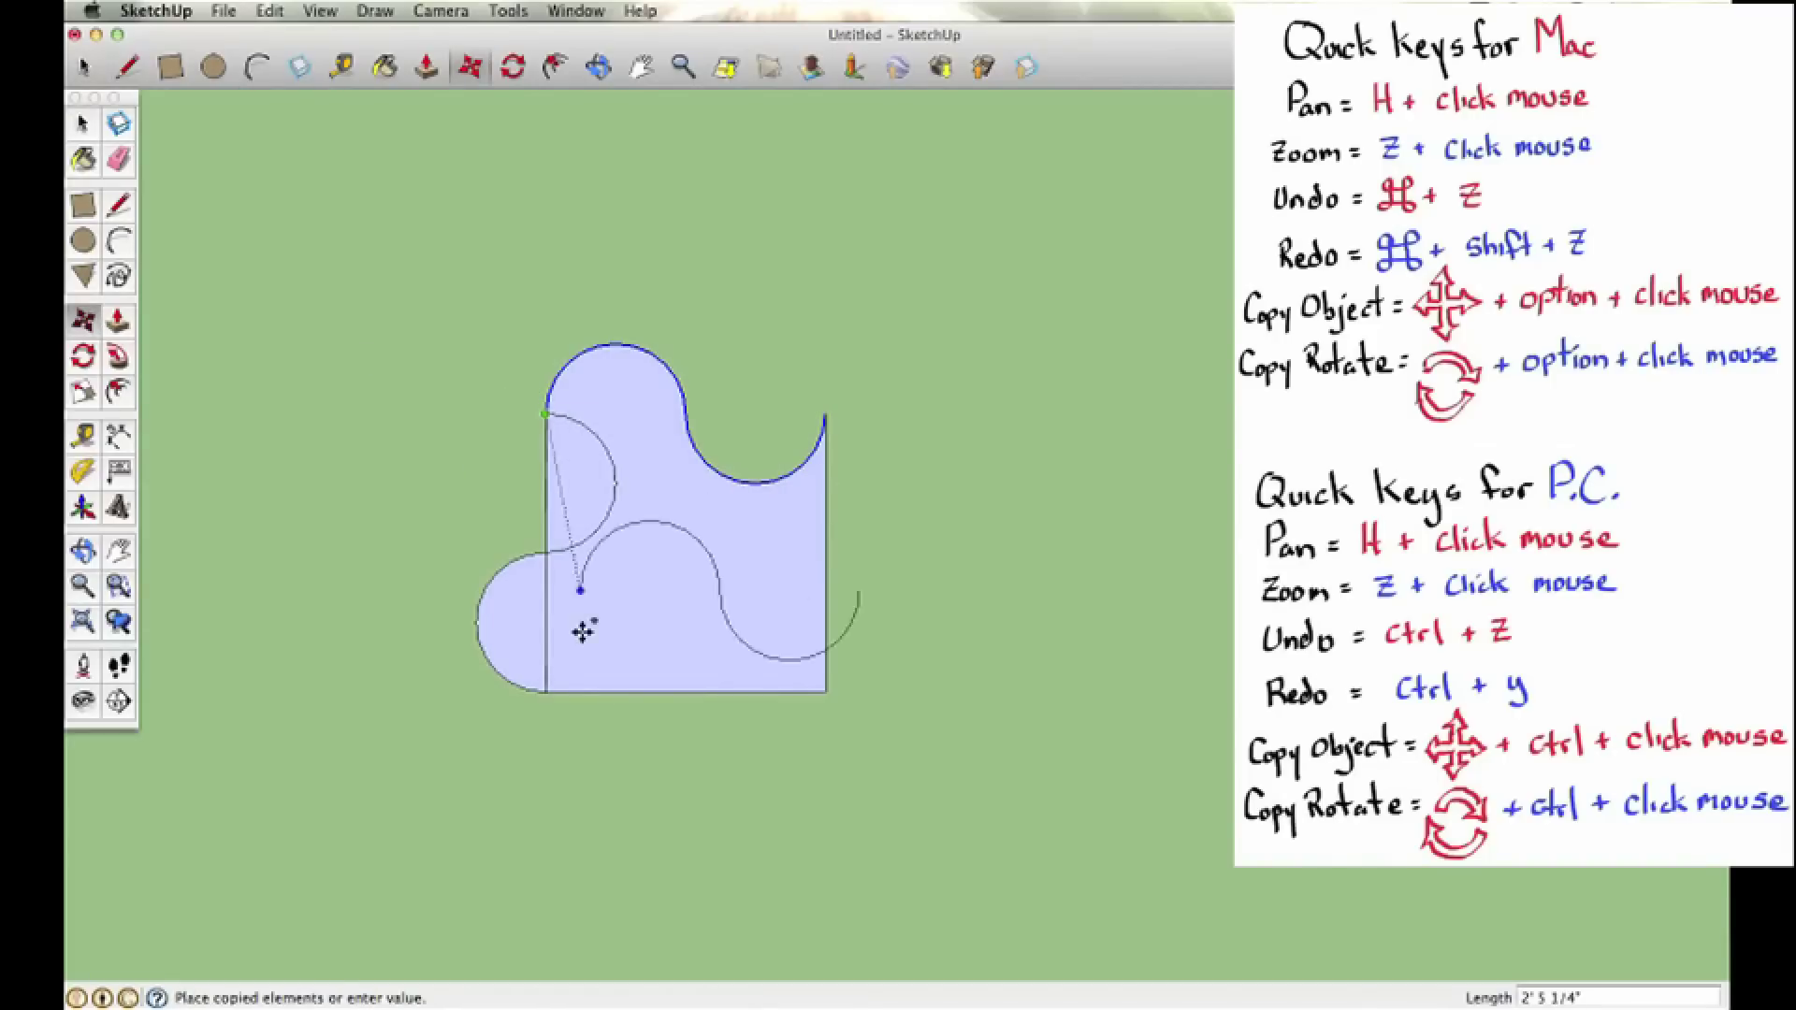
{"action": "left_click", "coordinate": [548, 690]}
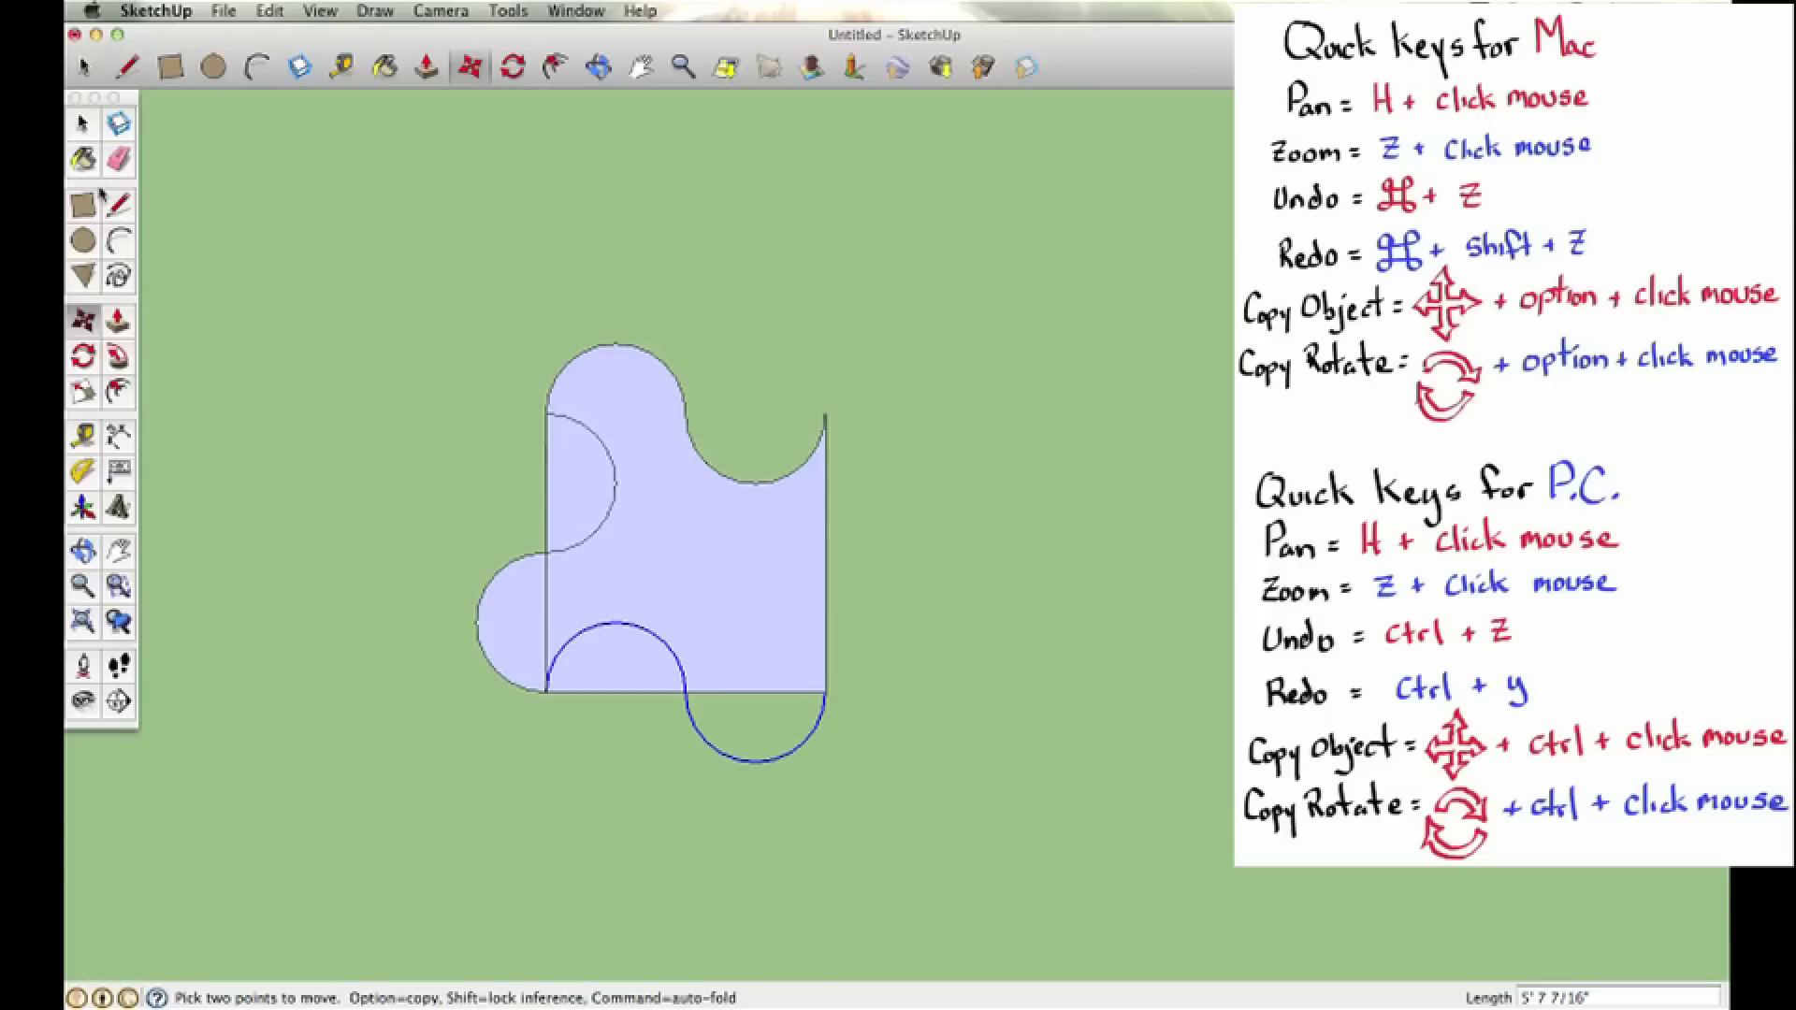
Step: Erase the straight left edge and select both left-side arcs
{"action": "left_click", "coordinate": [118, 160]}
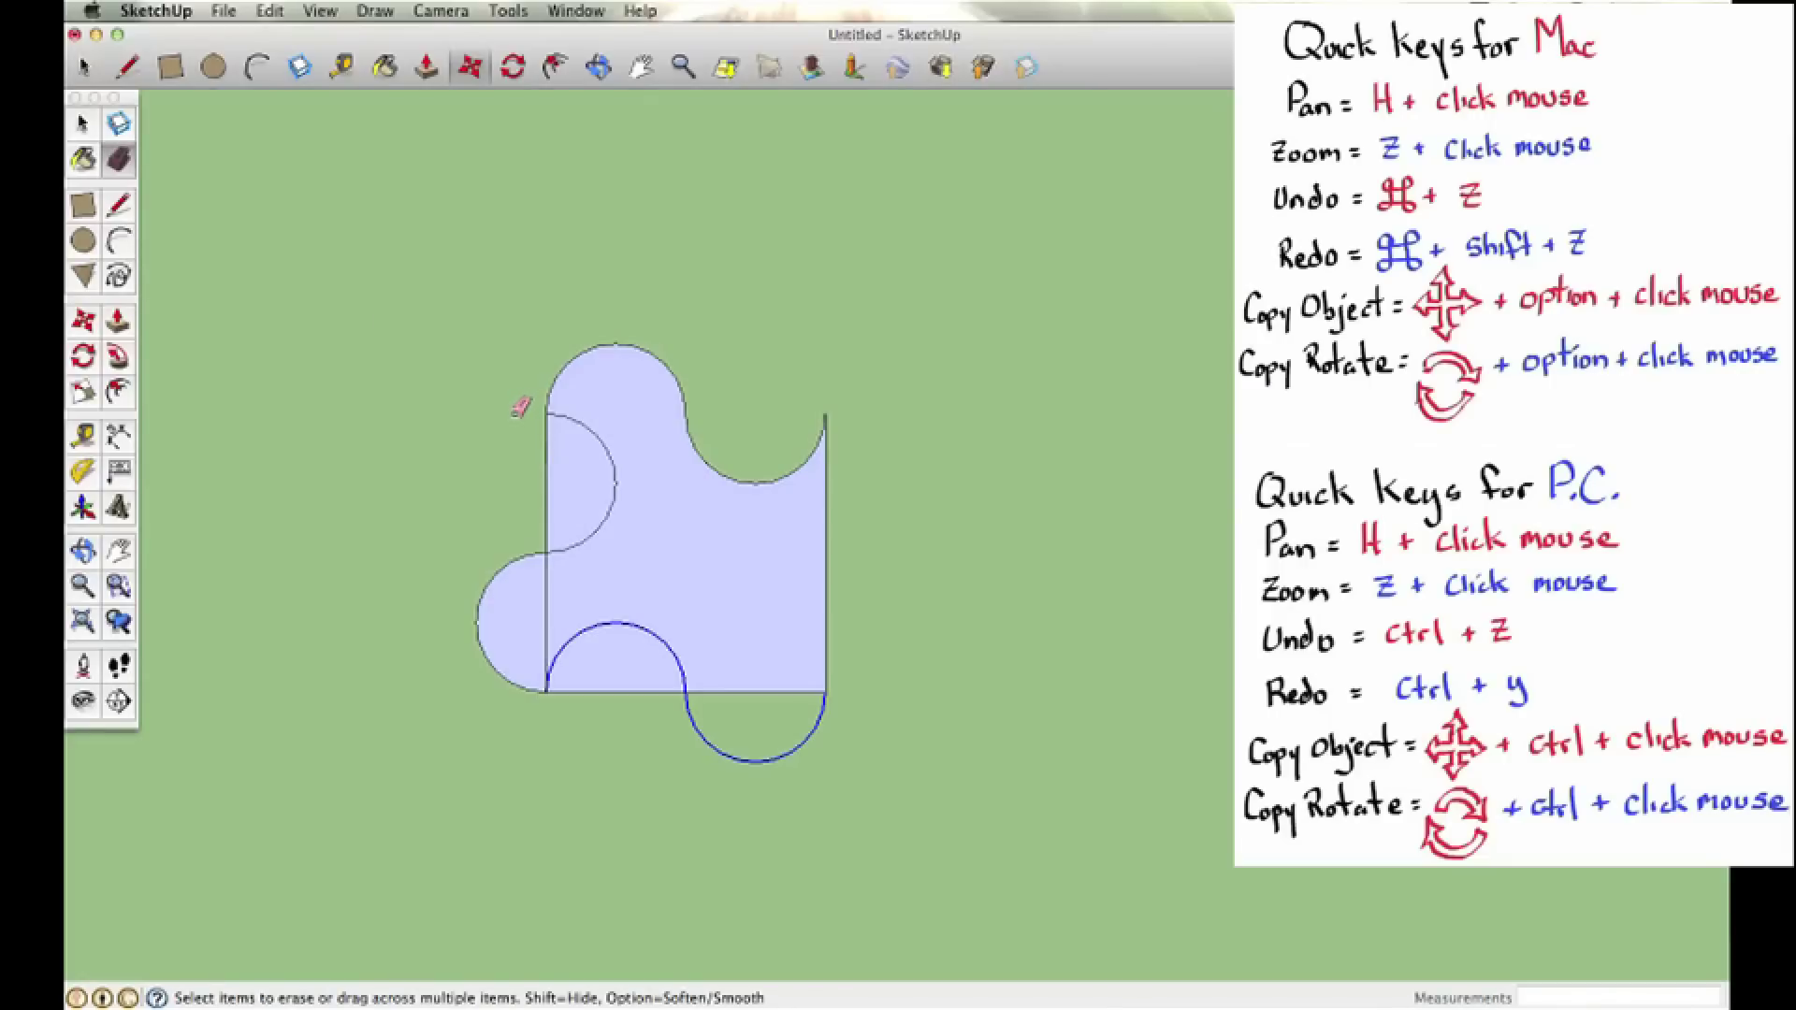
{"action": "left_click", "coordinate": [547, 477]}
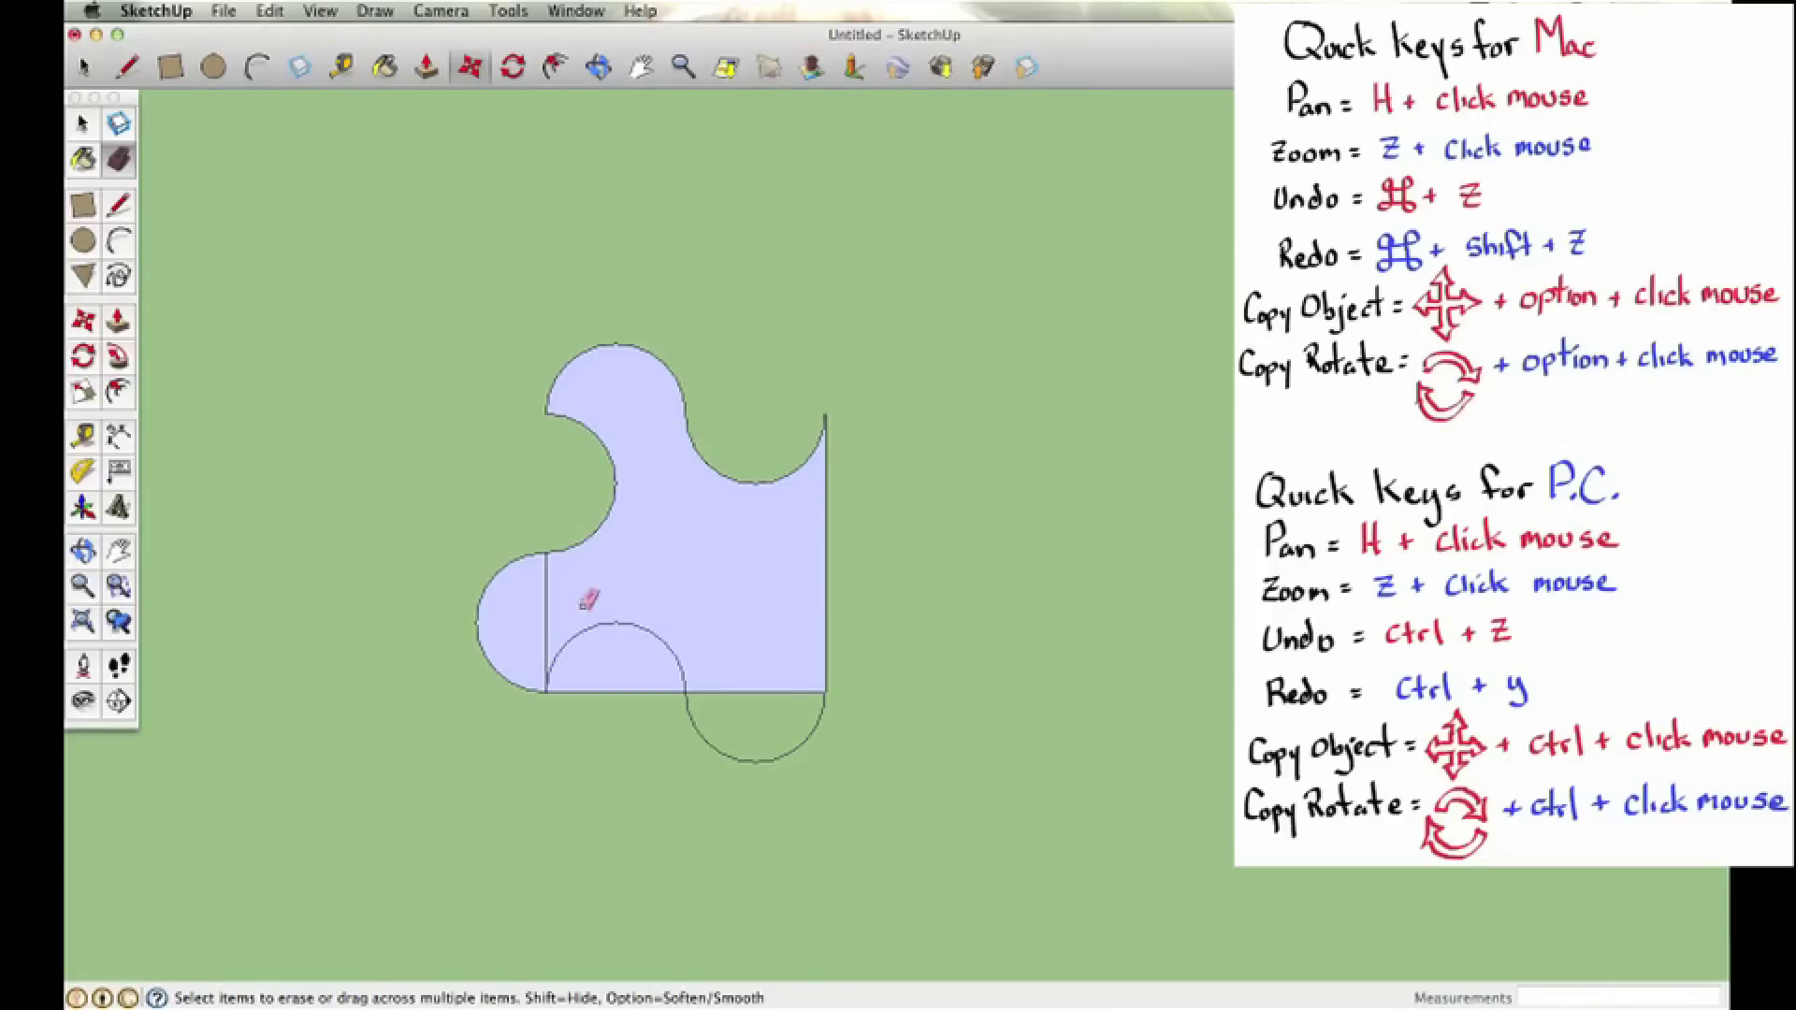
{"action": "left_click", "coordinate": [547, 621]}
{"action": "left_click", "coordinate": [82, 124]}
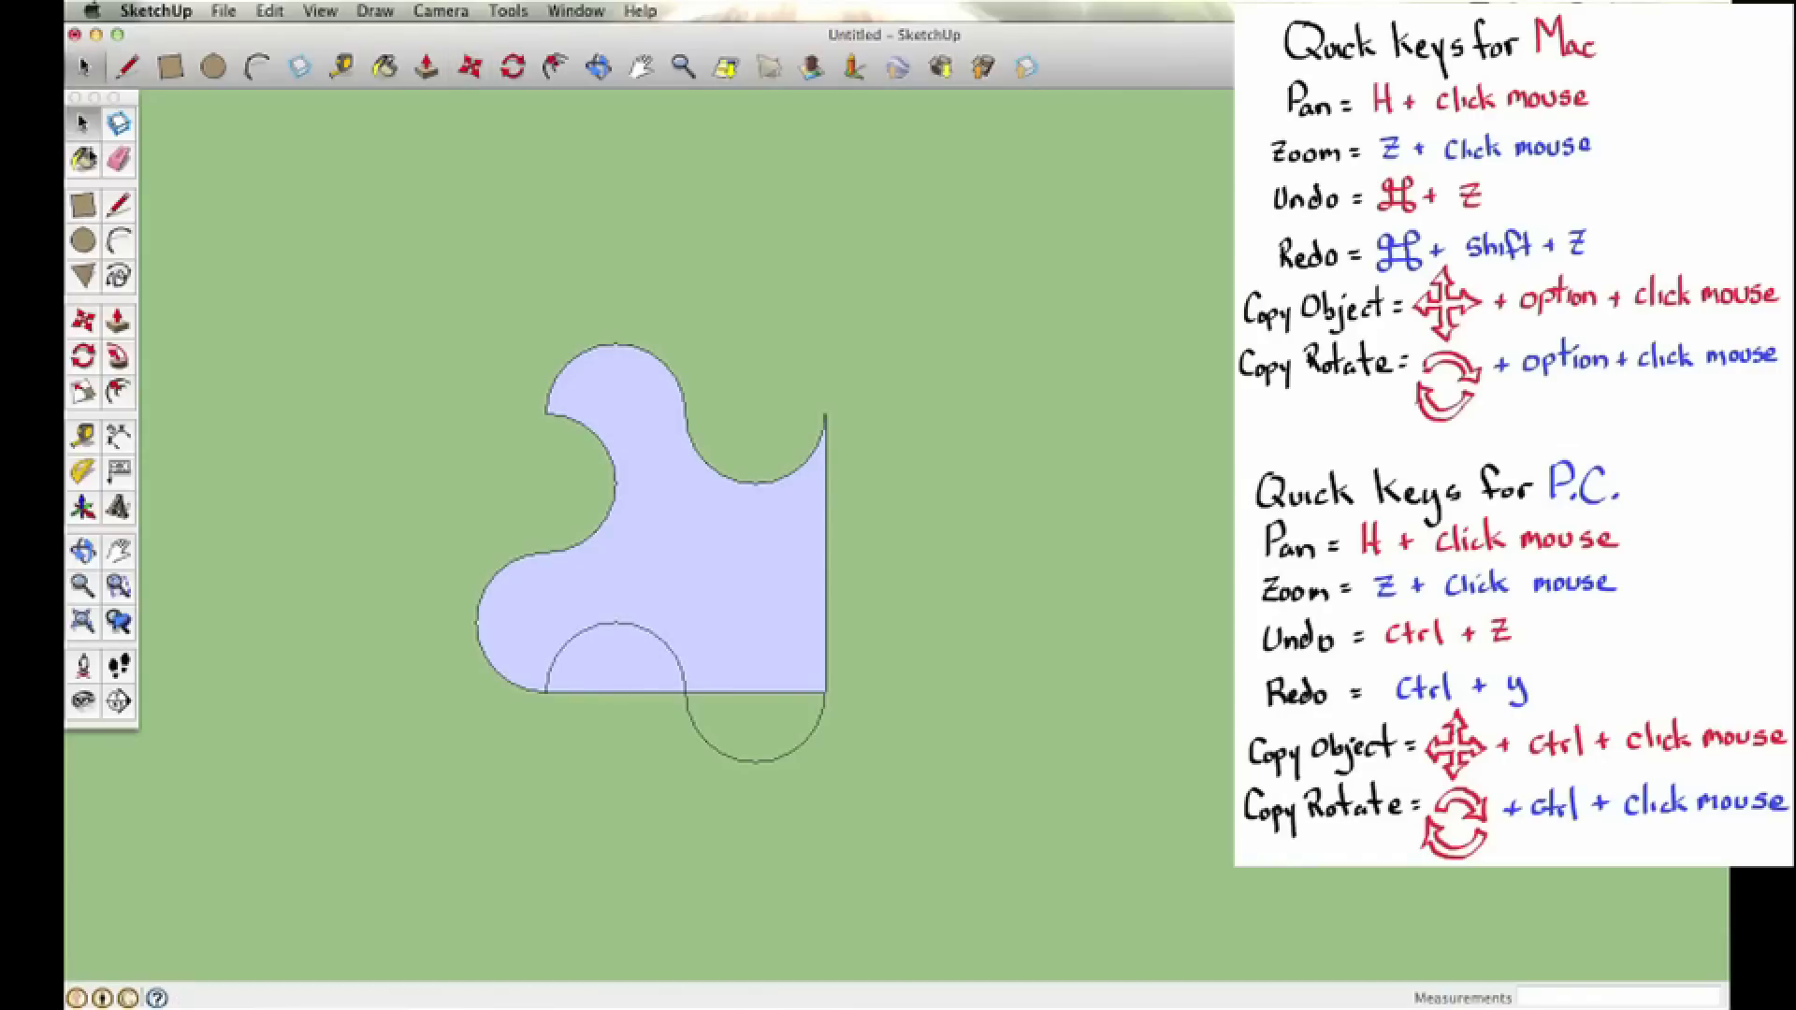
{"action": "left_click", "coordinate": [613, 498]}
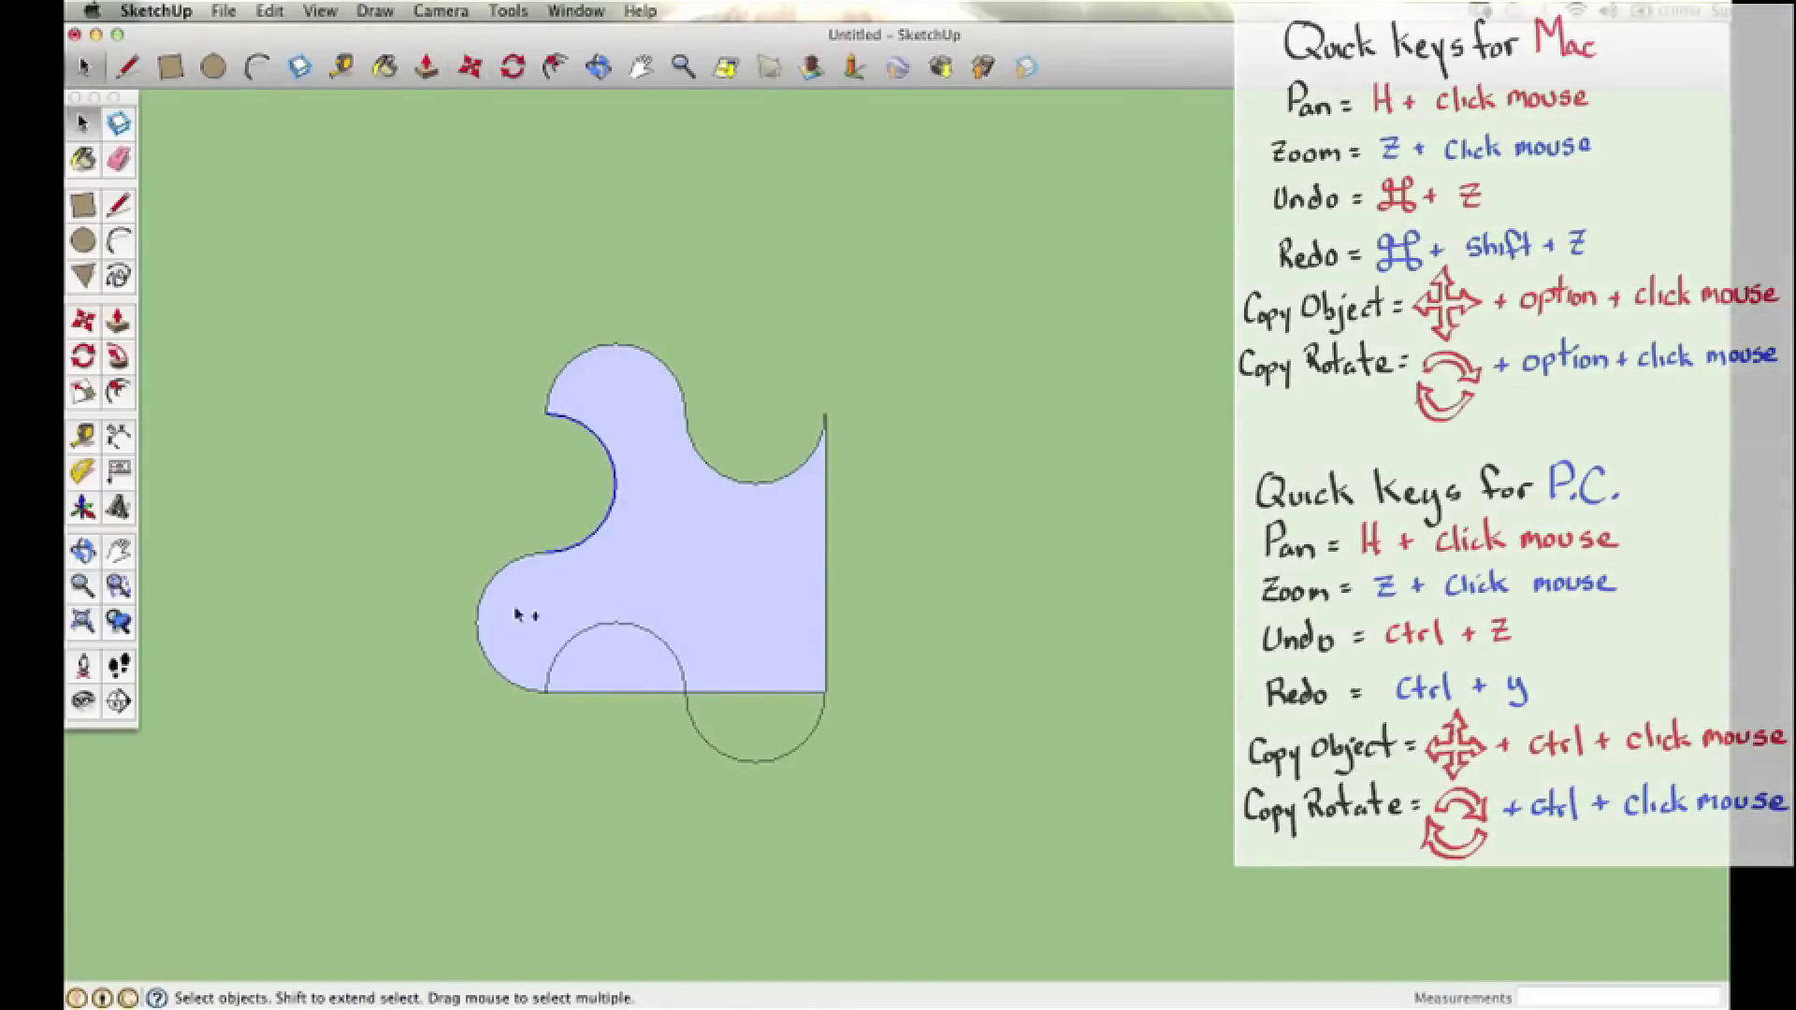
{"action": "left_click", "coordinate": [483, 657], "text": "shift"}
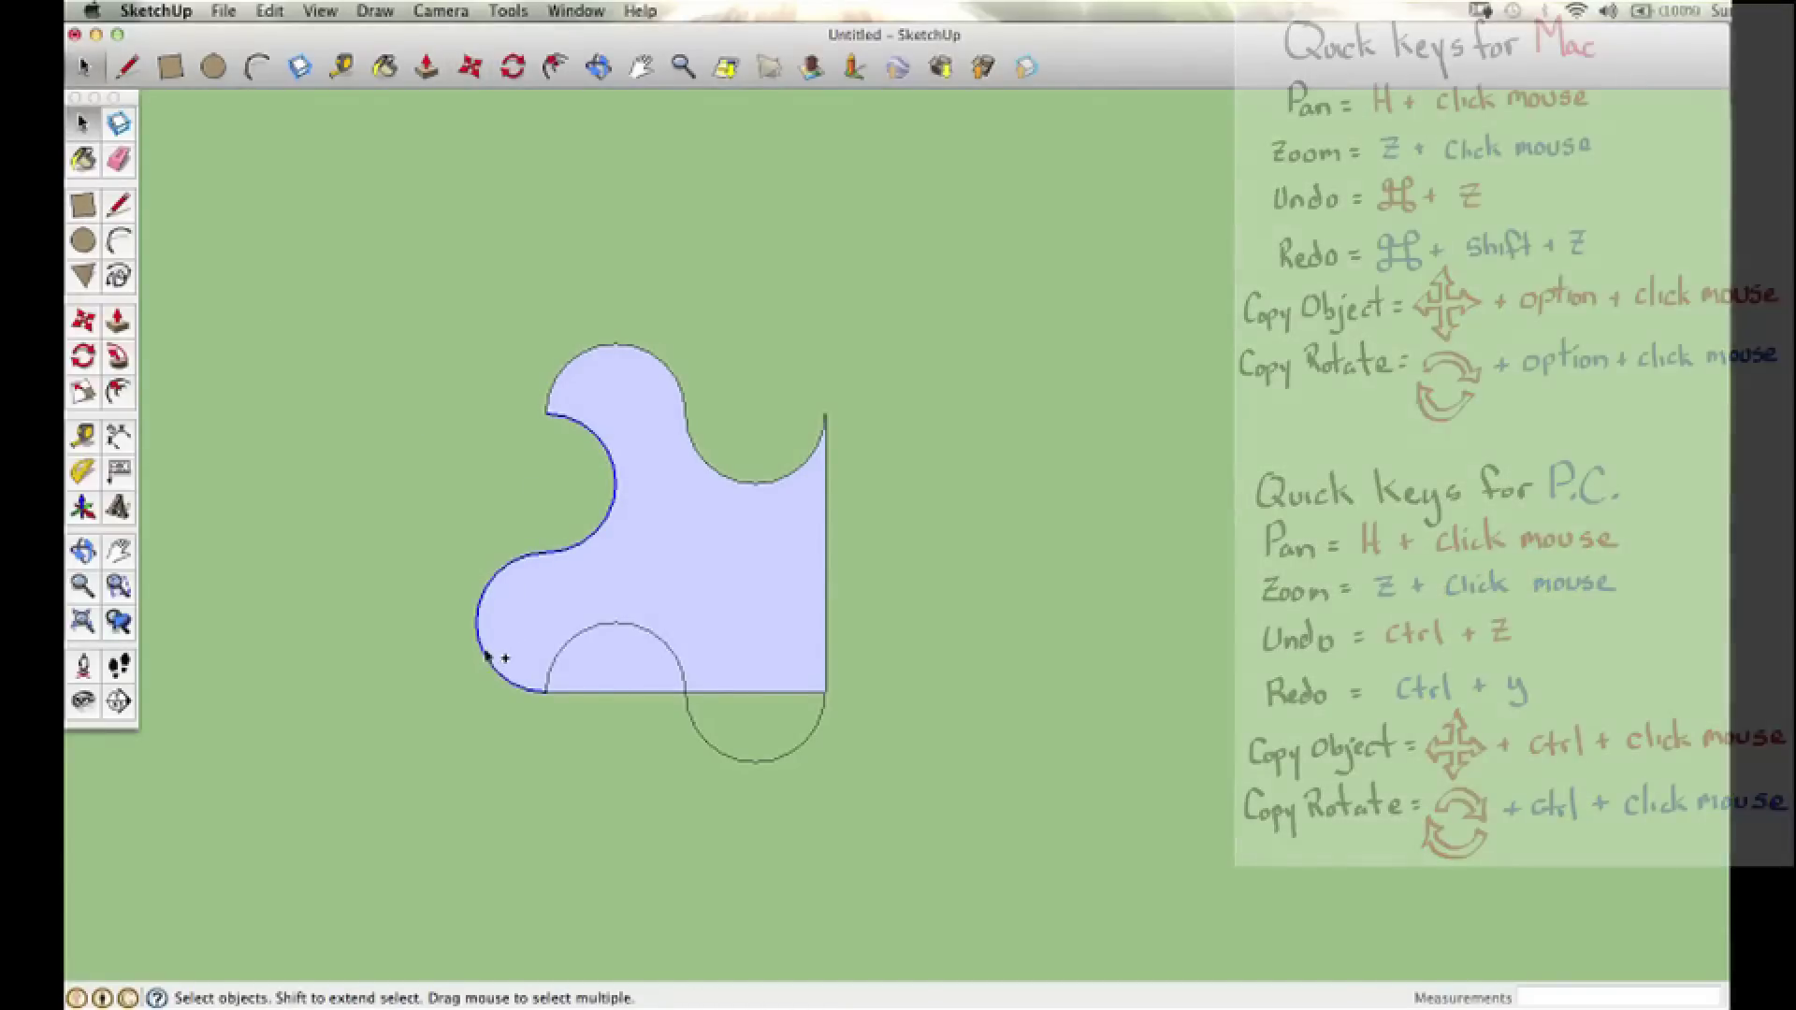
Step: Copy the left-side arcs onto the square's right edge
{"action": "left_click", "coordinate": [84, 327]}
{"action": "left_click", "coordinate": [547, 416]}
{"action": "key", "text": "alt"}
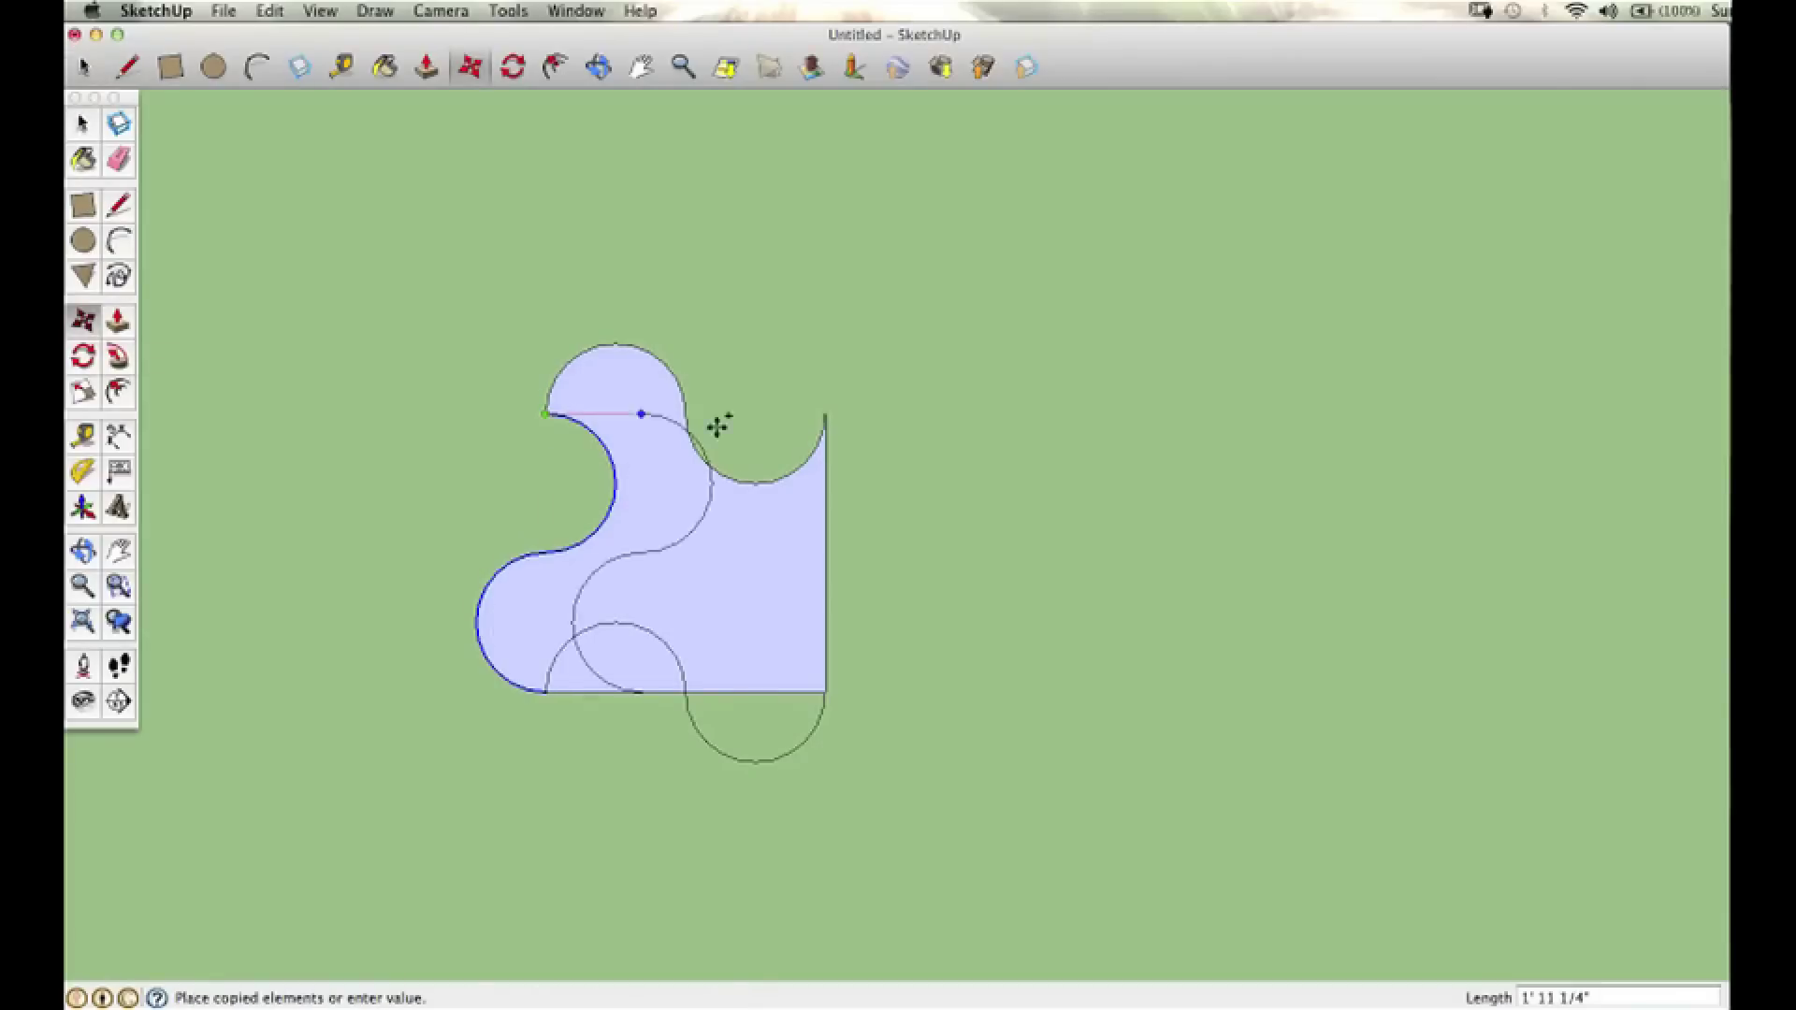
{"action": "left_click", "coordinate": [827, 417]}
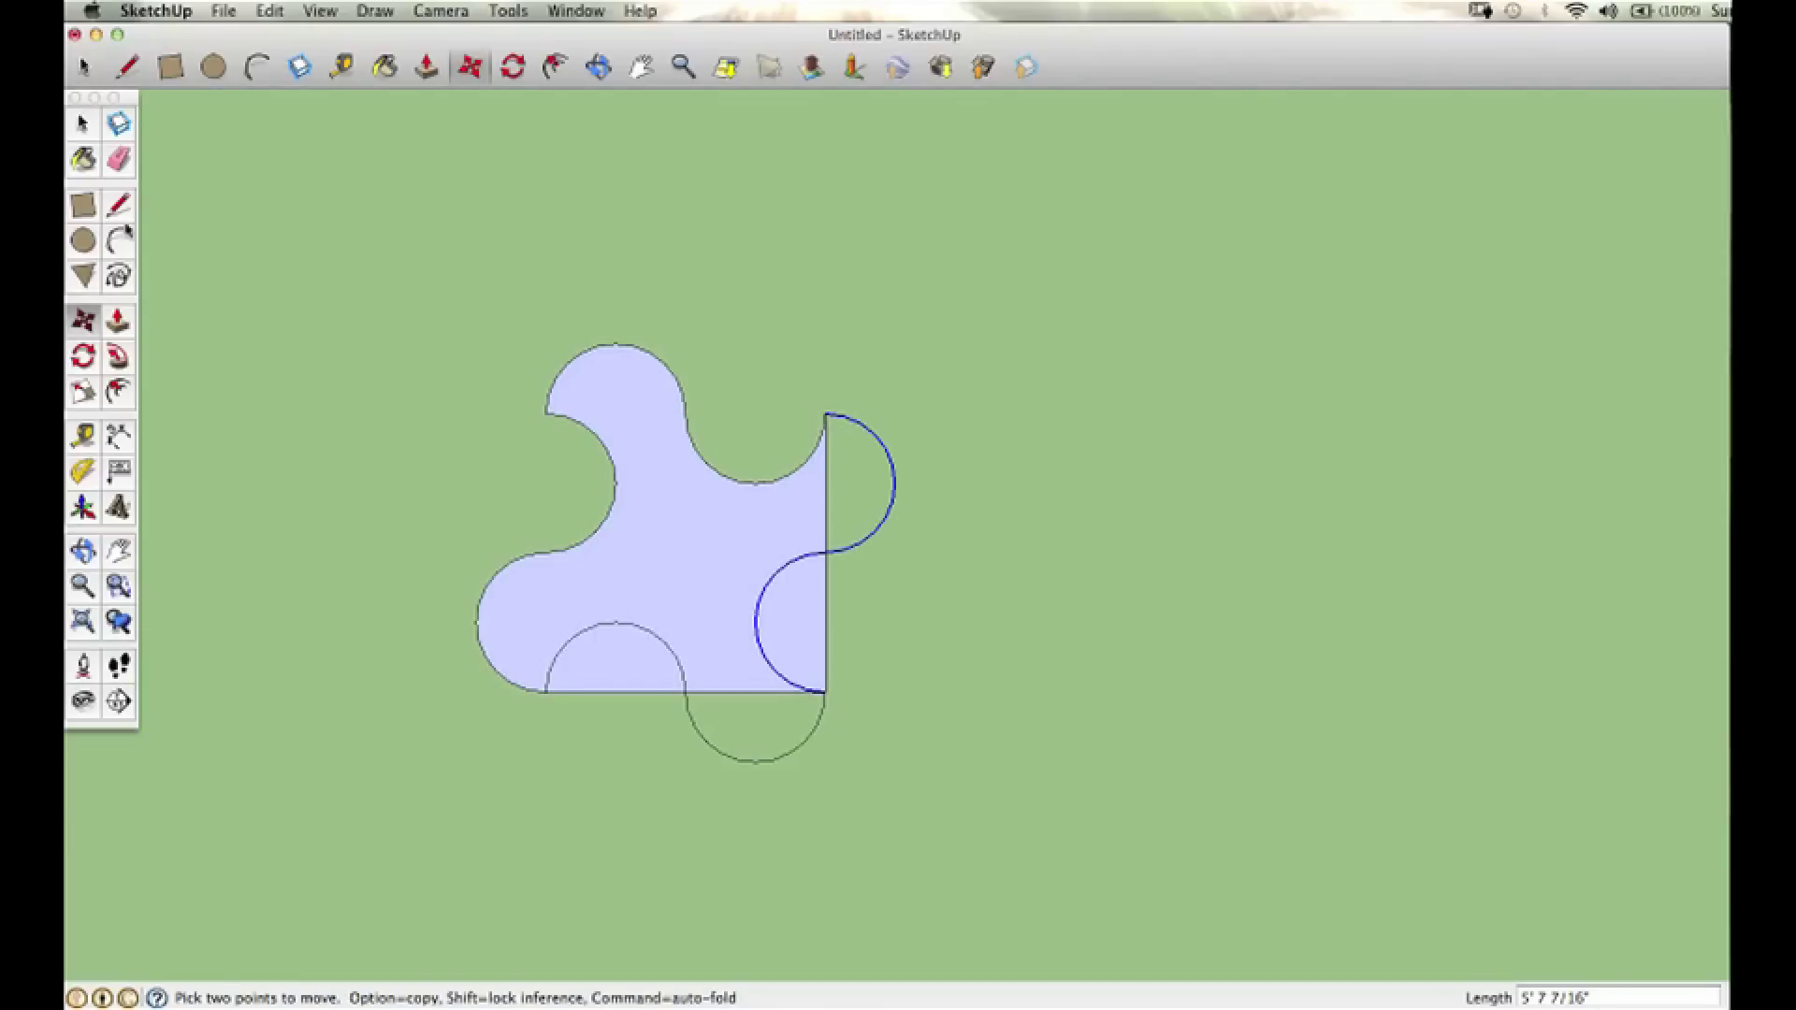
Step: Erase the leftover straight segments on the right and bottom edges
{"action": "key", "text": "e"}
{"action": "left_click", "coordinate": [828, 575]}
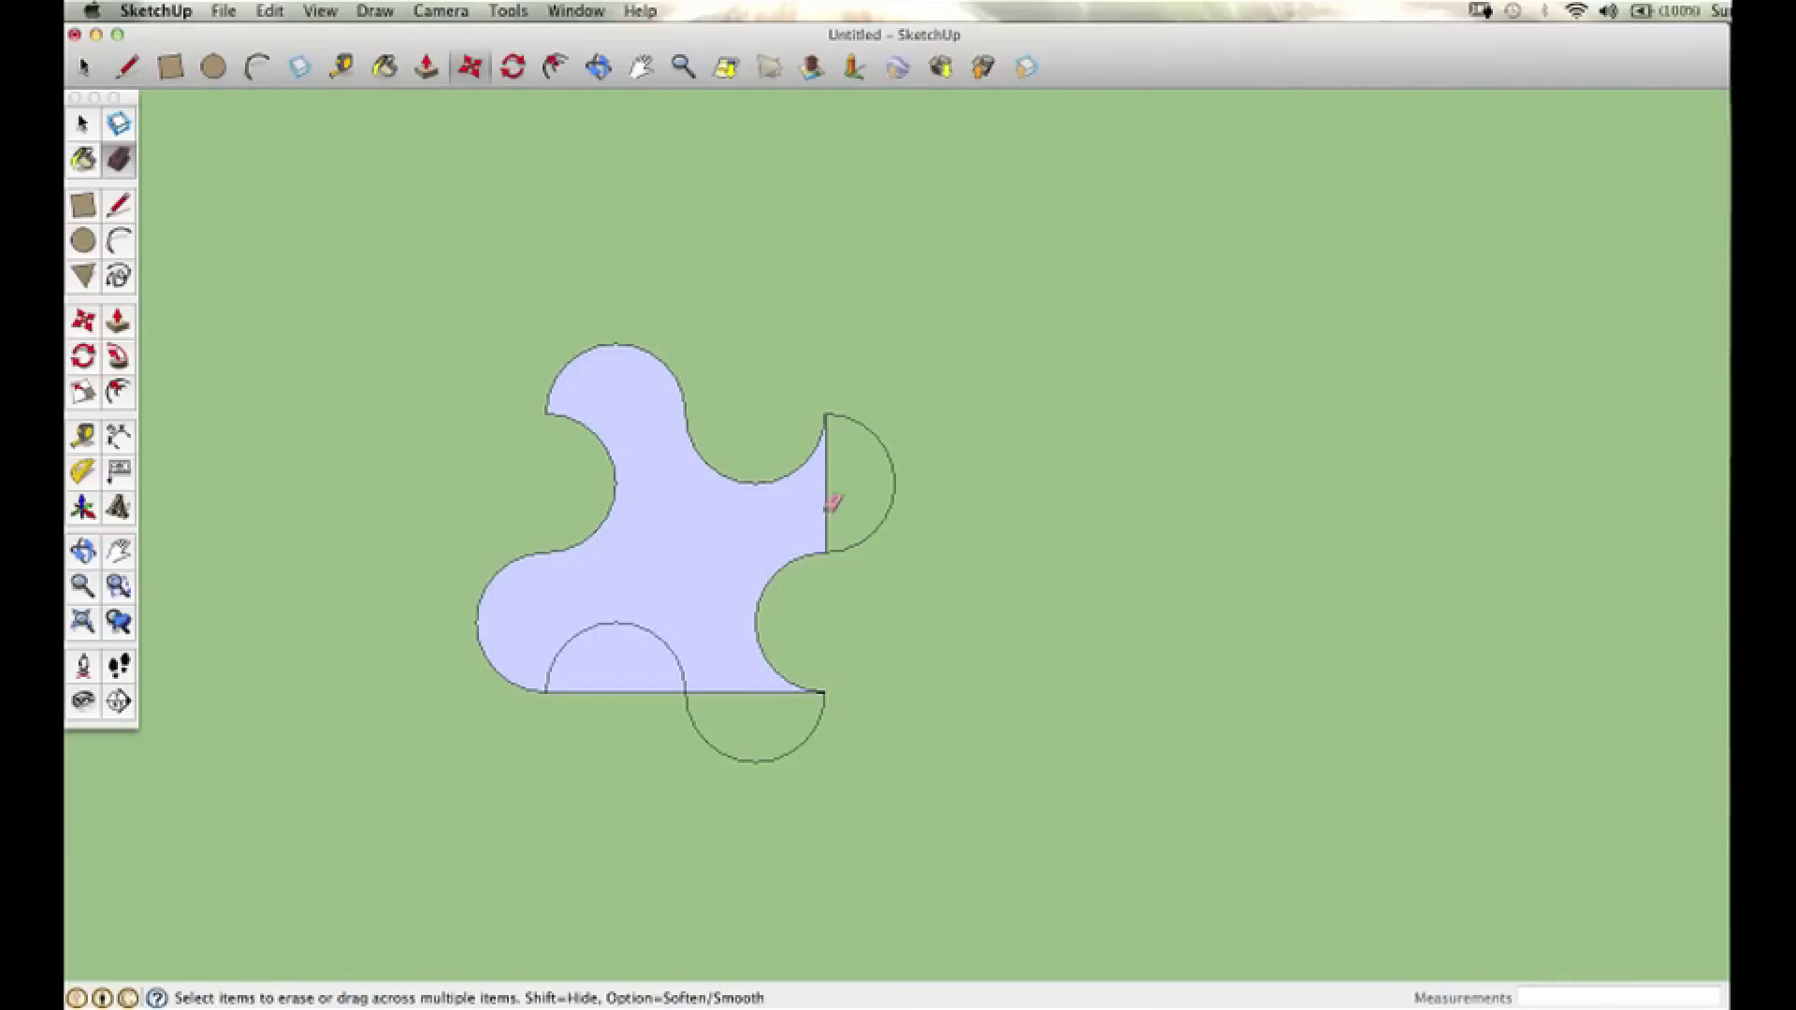
{"action": "left_click", "coordinate": [827, 505]}
{"action": "left_click", "coordinate": [627, 692]}
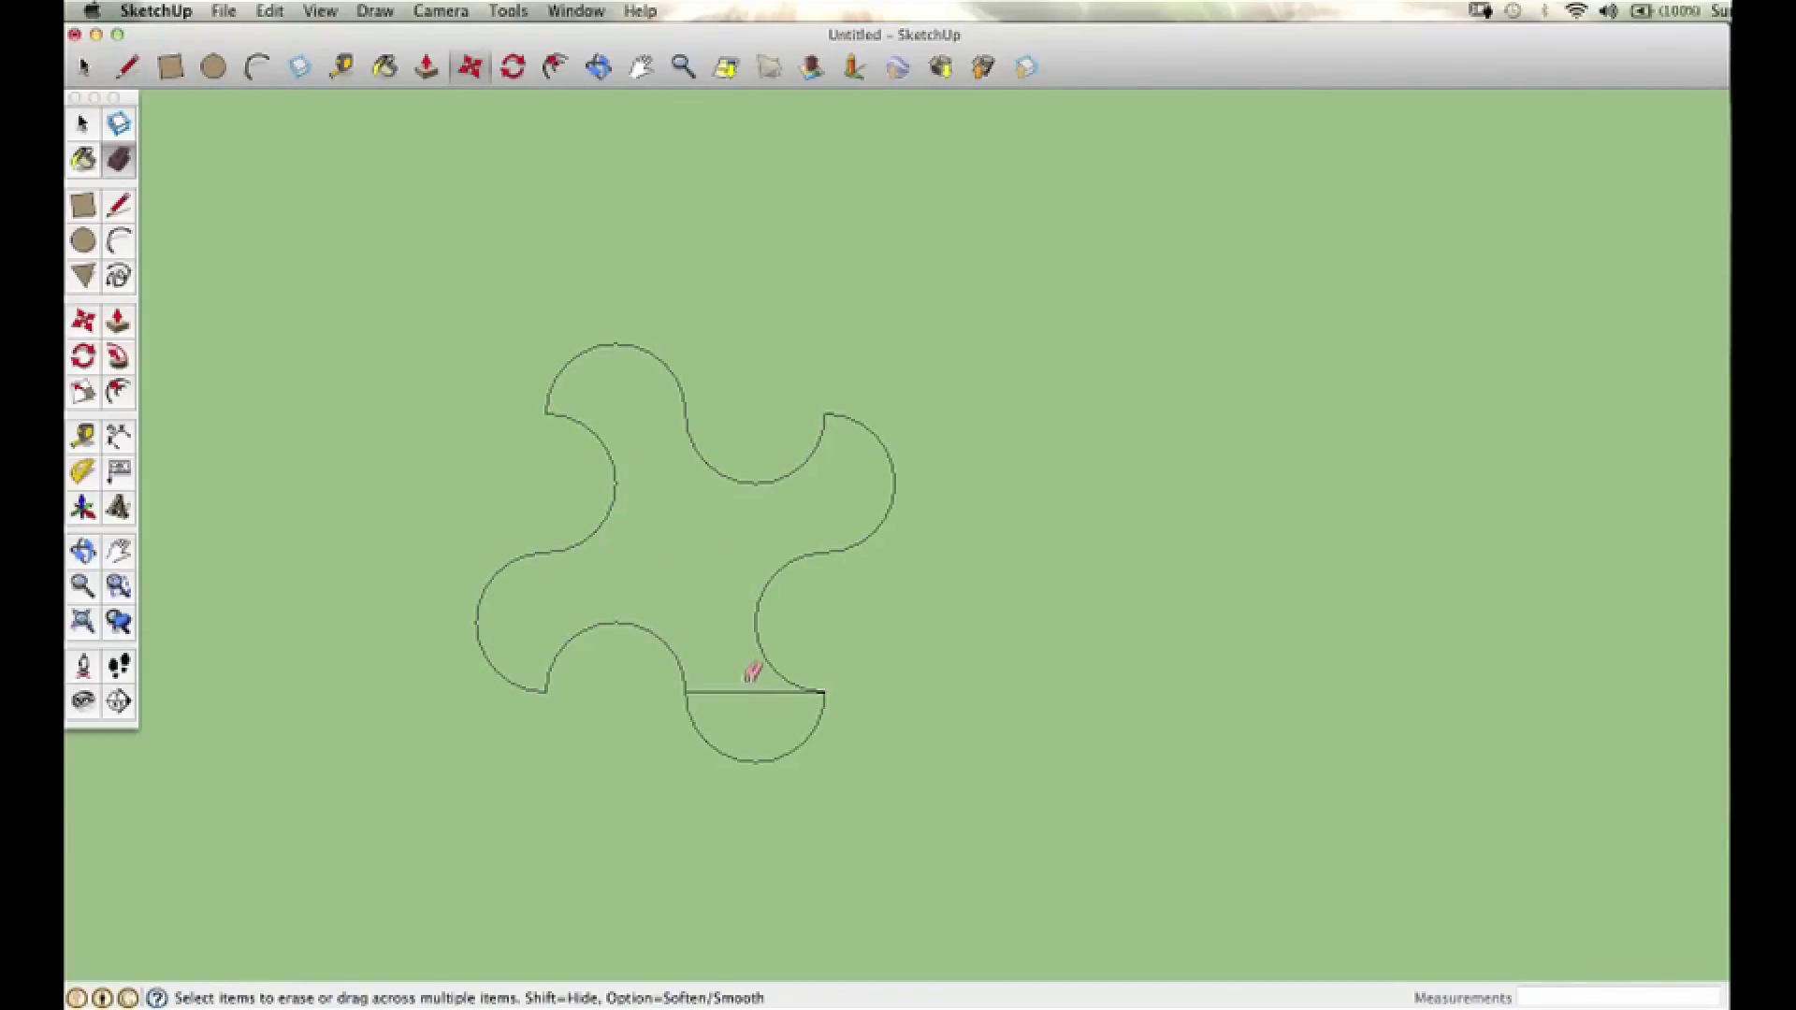
{"action": "left_click", "coordinate": [745, 691]}
Step: Retrace the lower-left arc to close the outline into one filled face
{"action": "left_click", "coordinate": [117, 240]}
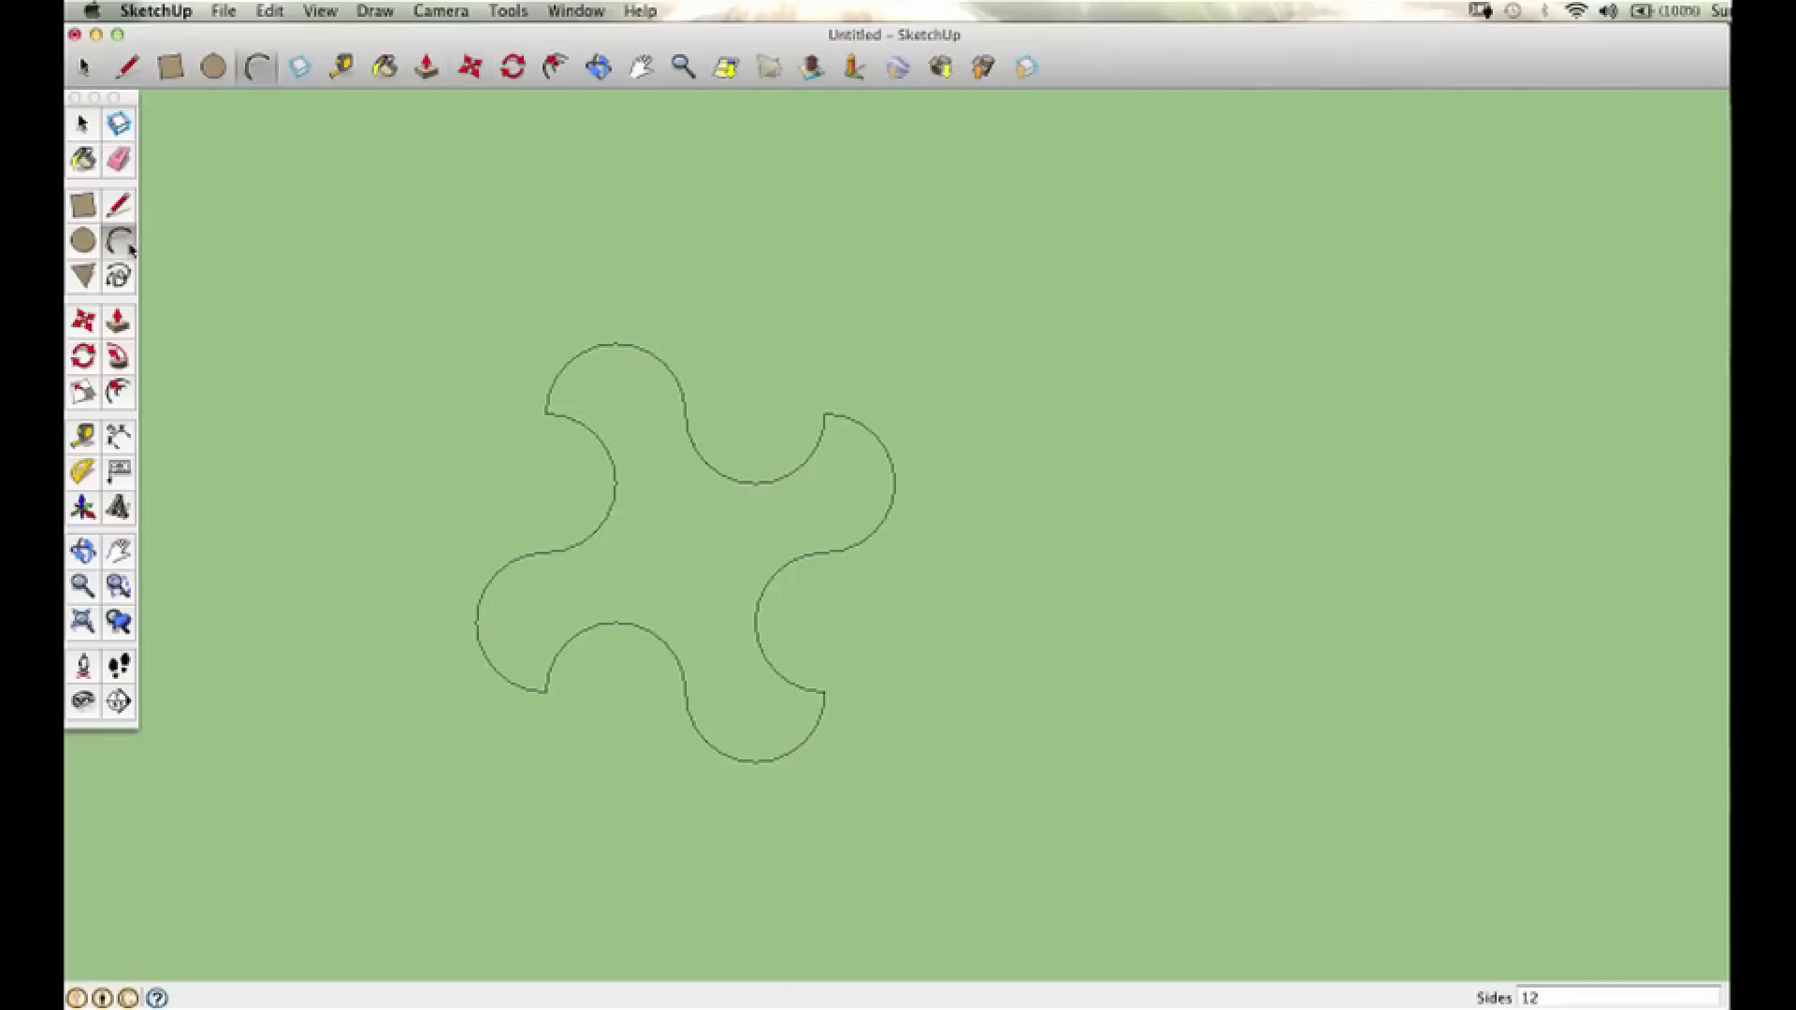
{"action": "left_click", "coordinate": [546, 692]}
{"action": "left_click", "coordinate": [546, 552]}
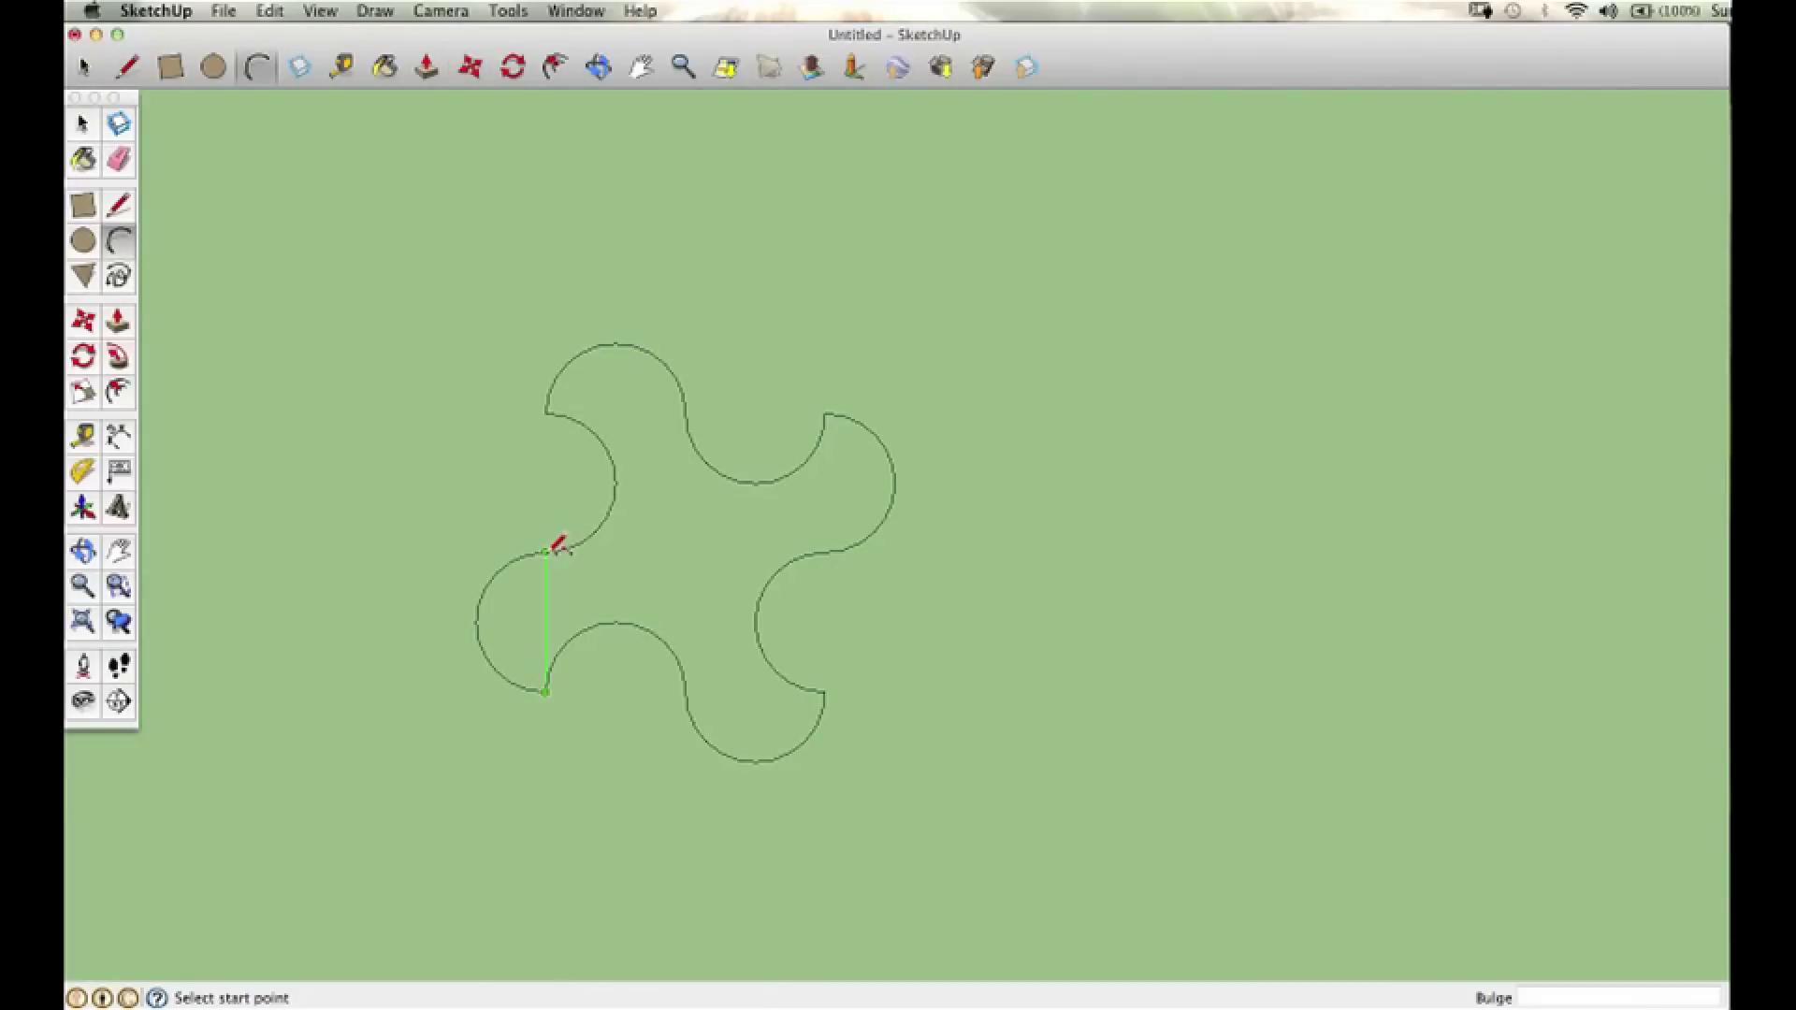
{"action": "left_click", "coordinate": [479, 621]}
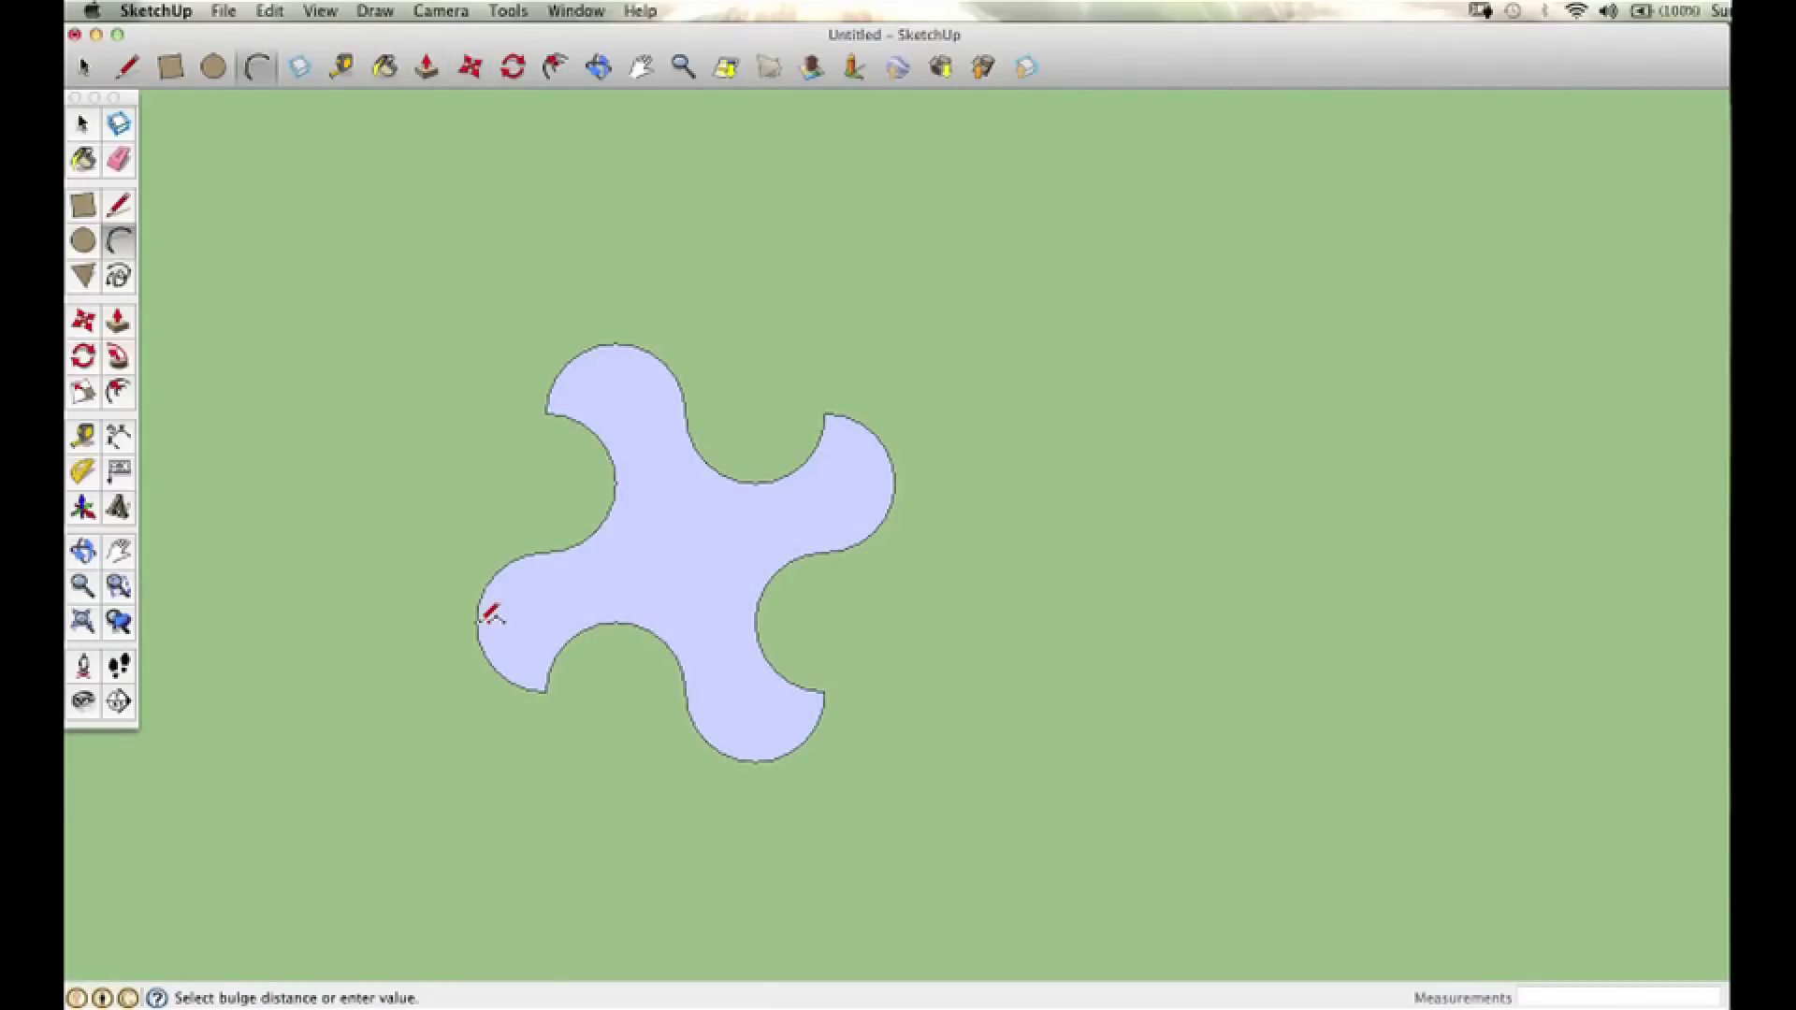
{"action": "left_click", "coordinate": [80, 126]}
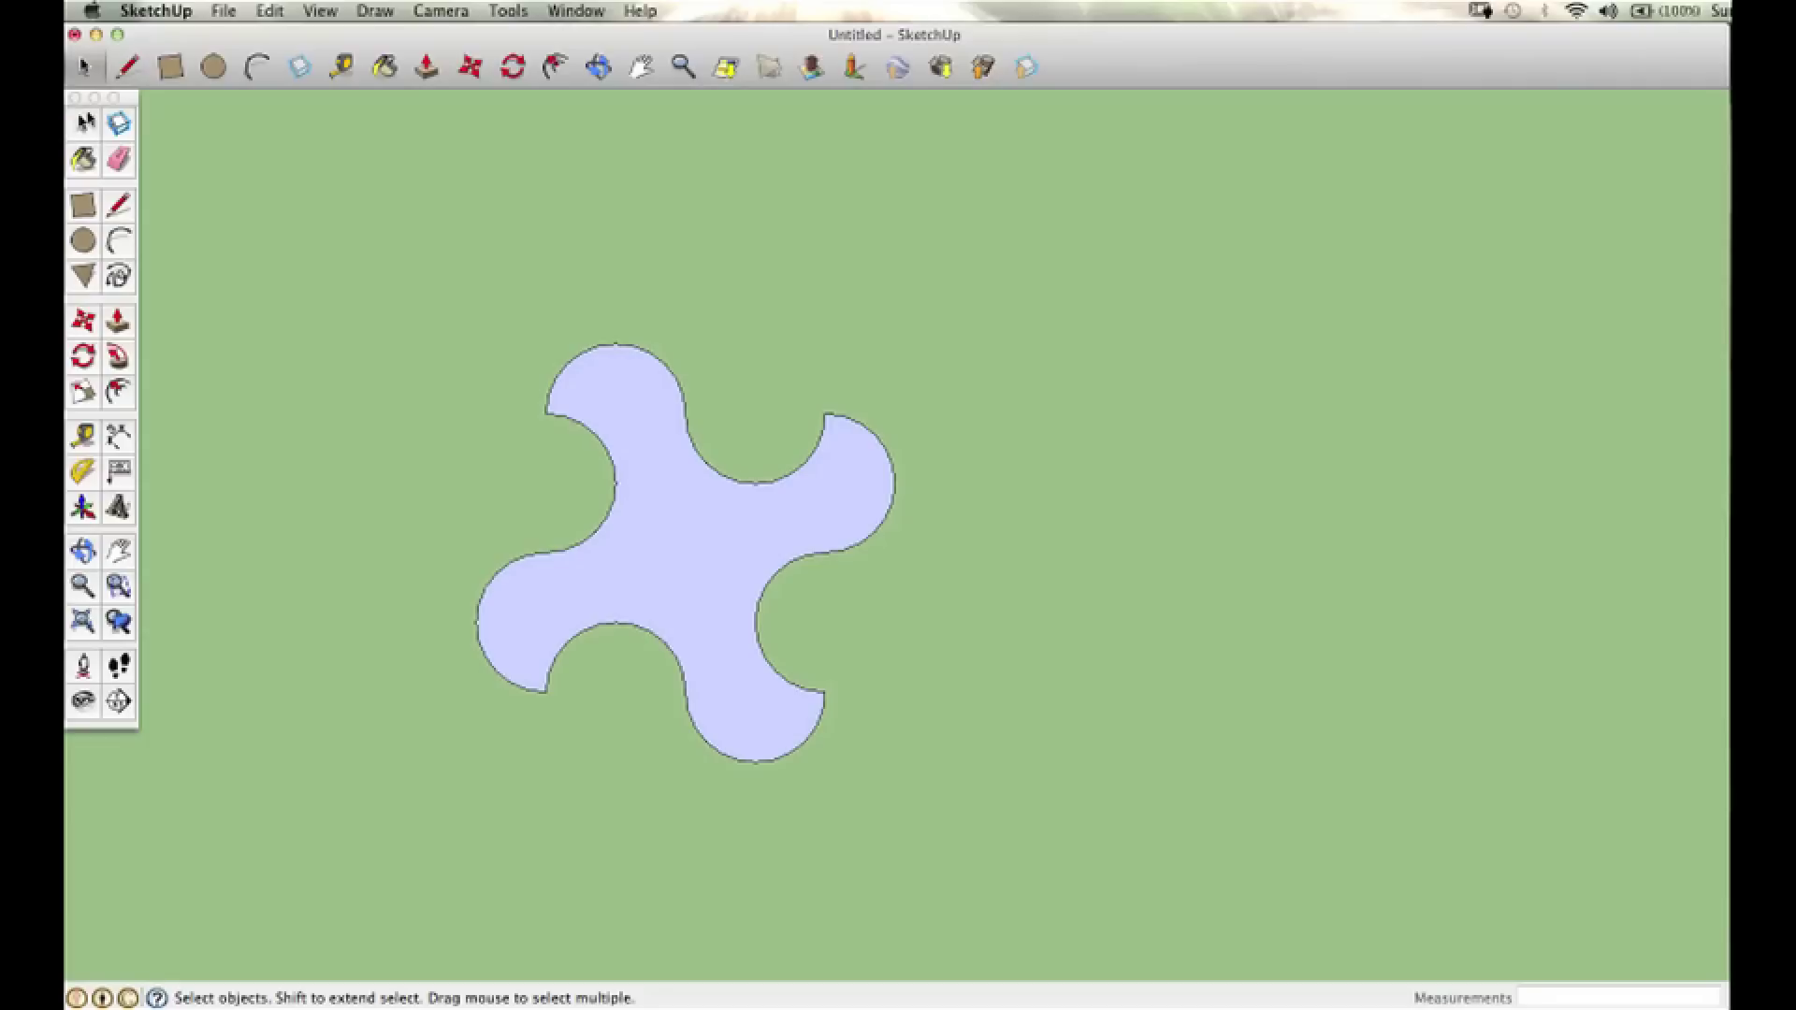
Step: Select the pinwheel tile and copy it rightward edge to edge into a row of four
{"action": "mouse_move", "coordinate": [389, 242]}
{"action": "left_mouse_down"}
{"action": "mouse_move", "coordinate": [770, 789]}
{"action": "mouse_move", "coordinate": [1011, 814]}
{"action": "left_mouse_up"}
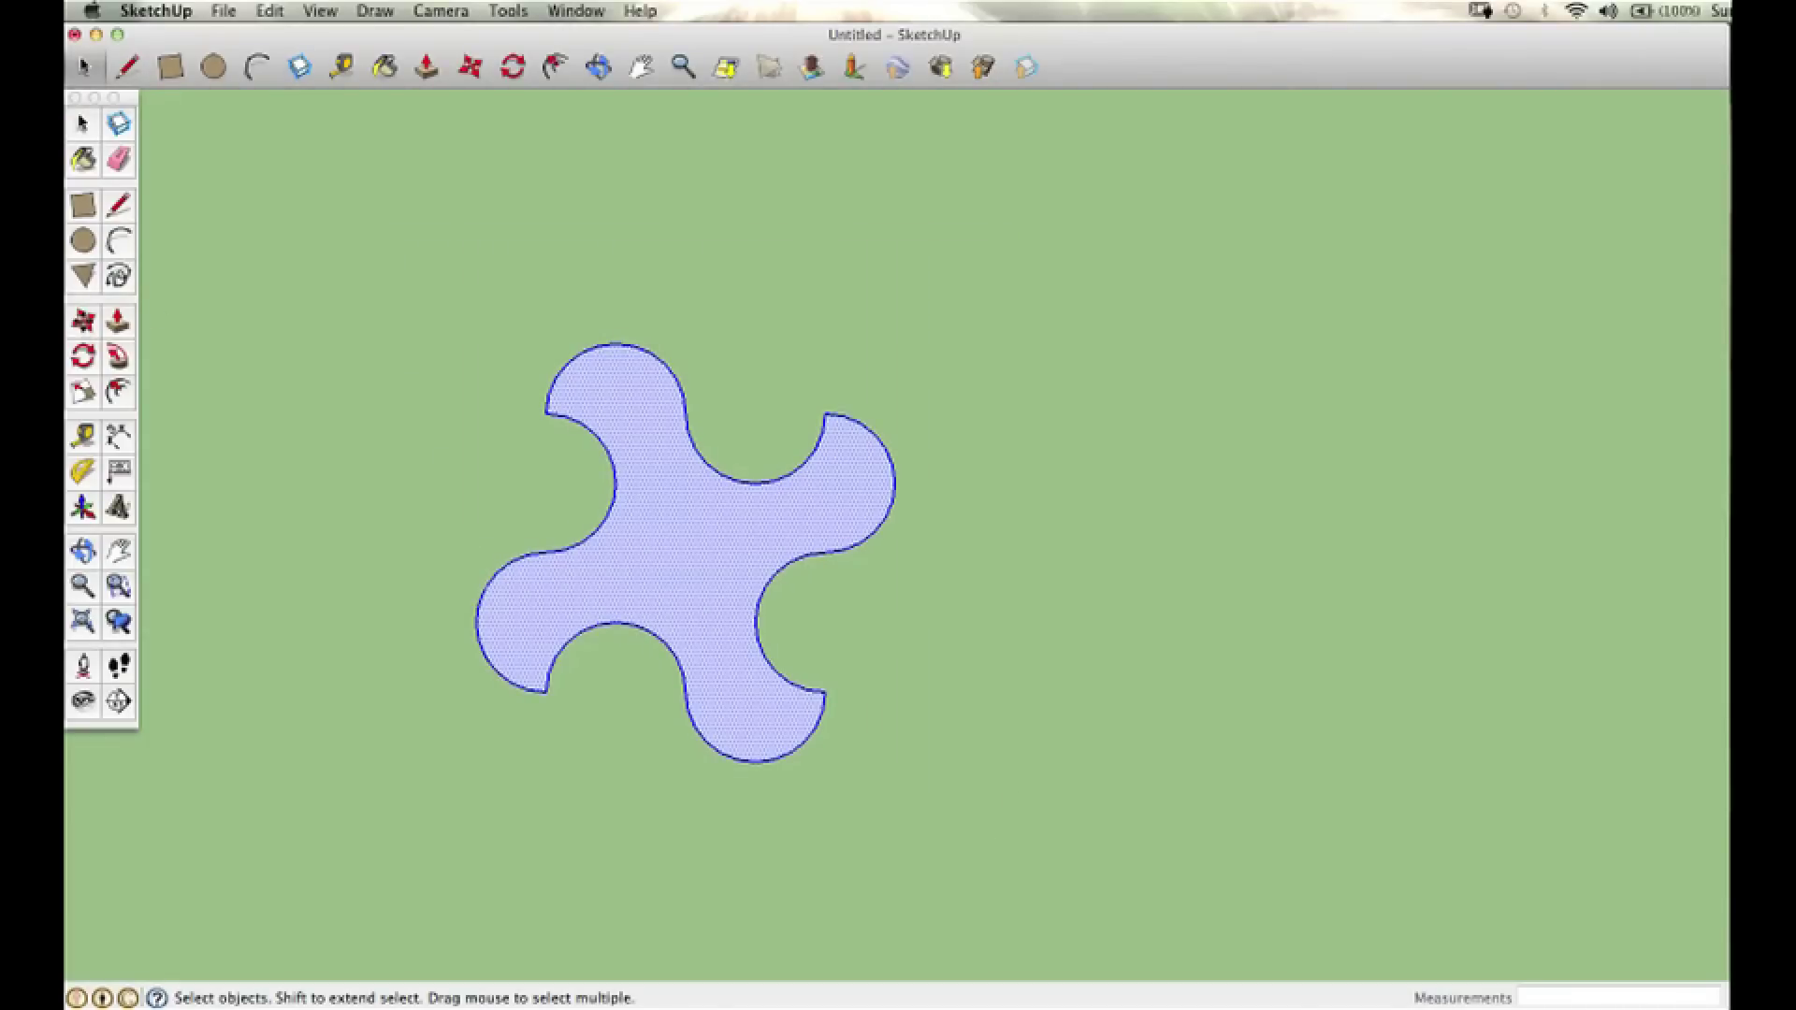
{"action": "key", "text": "m"}
{"action": "left_click", "coordinate": [546, 413]}
{"action": "key", "text": "alt"}
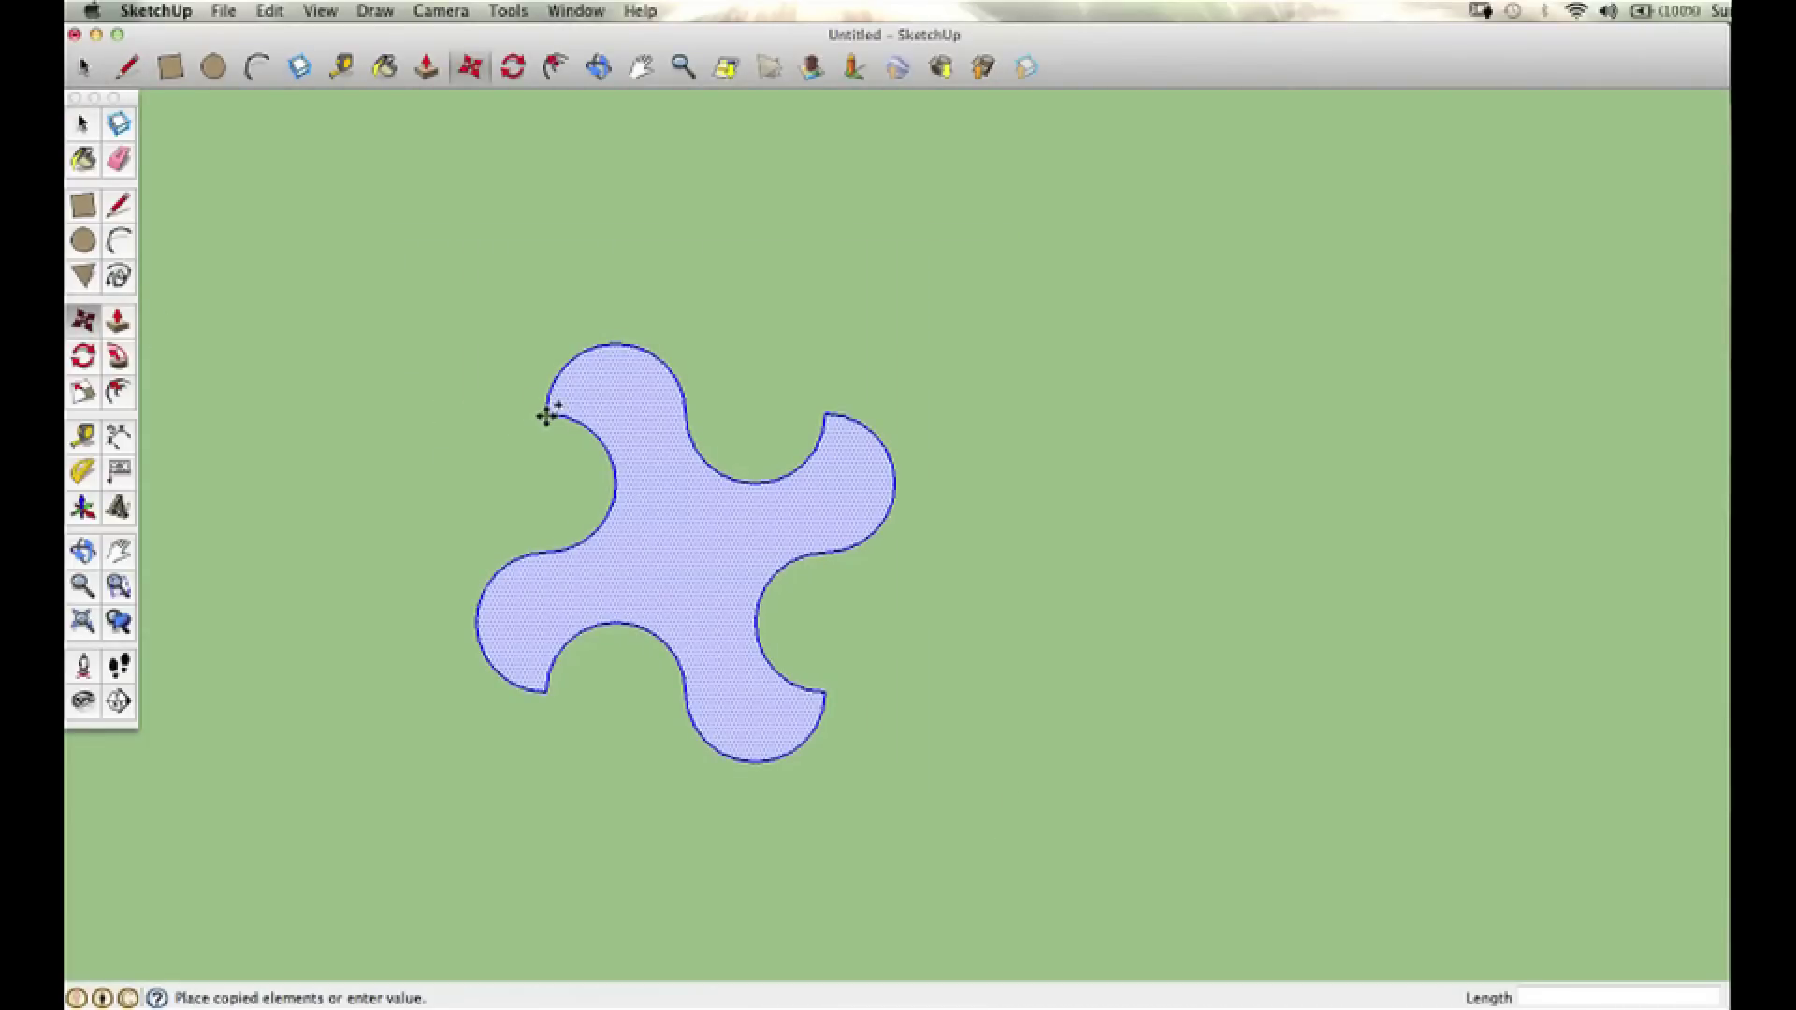
{"action": "left_click", "coordinate": [829, 417]}
{"action": "left_click", "coordinate": [830, 418]}
{"action": "key", "text": "alt"}
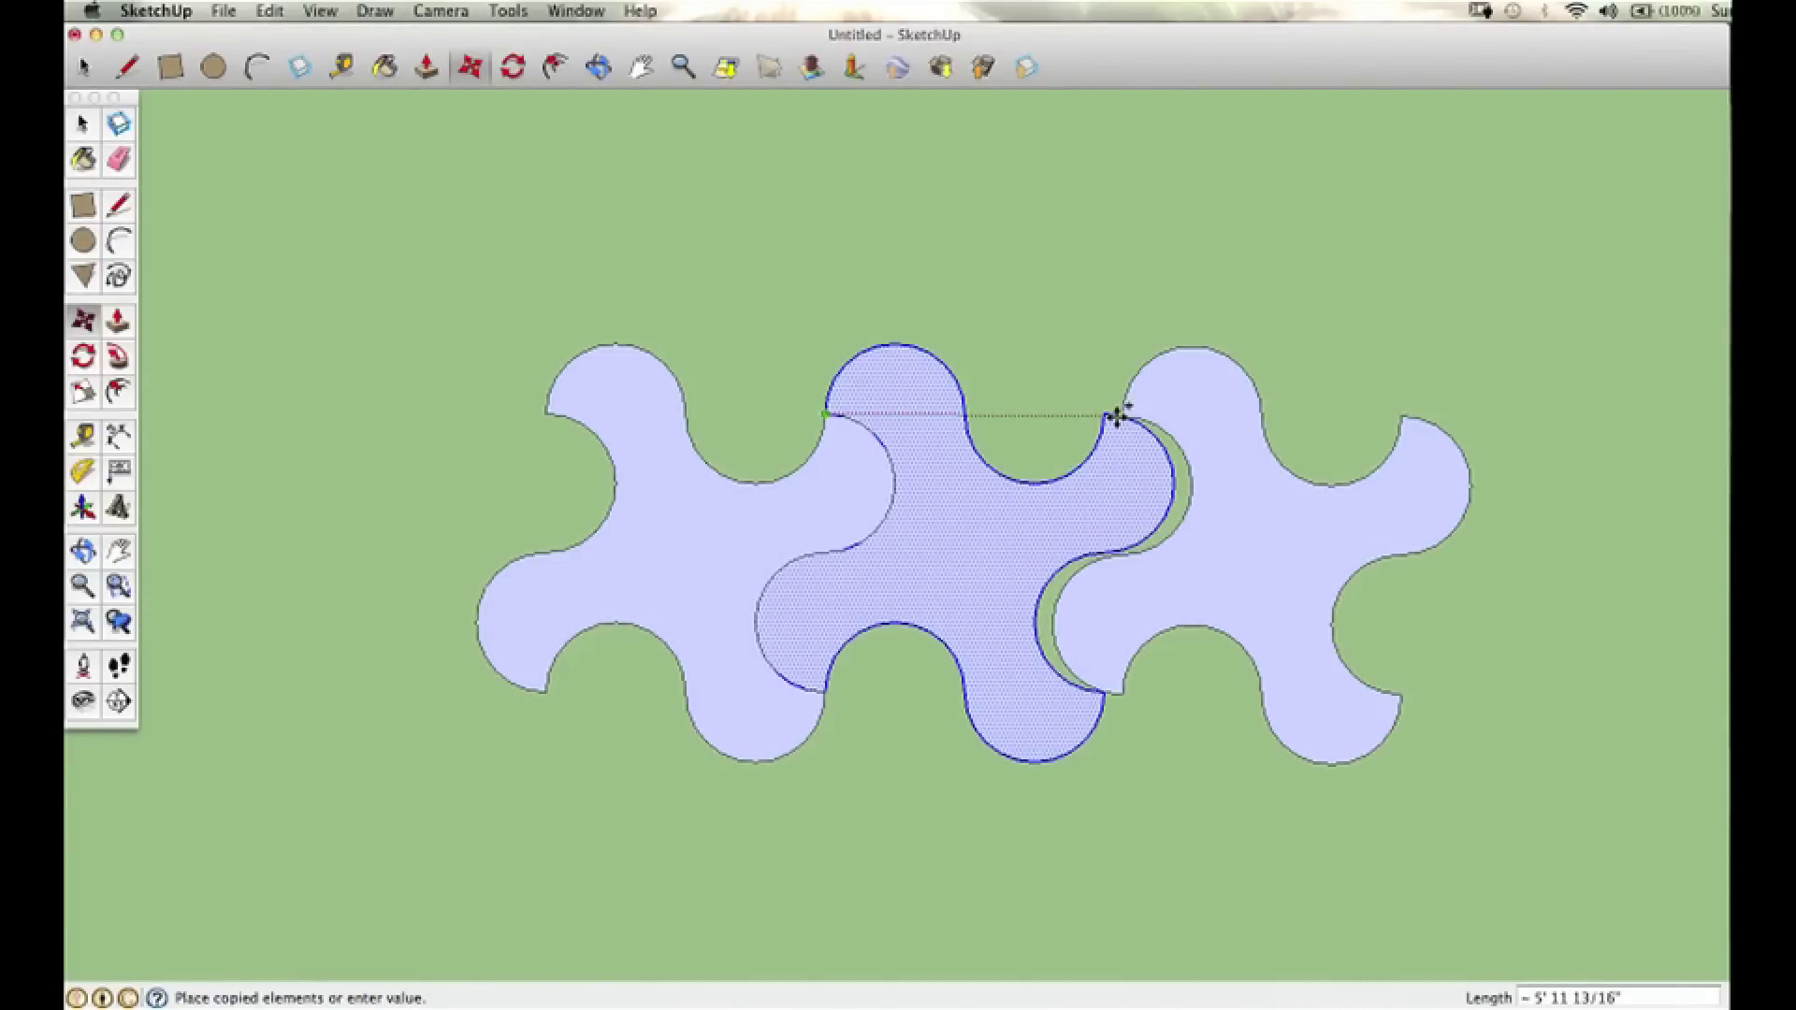
{"action": "left_click", "coordinate": [1107, 417]}
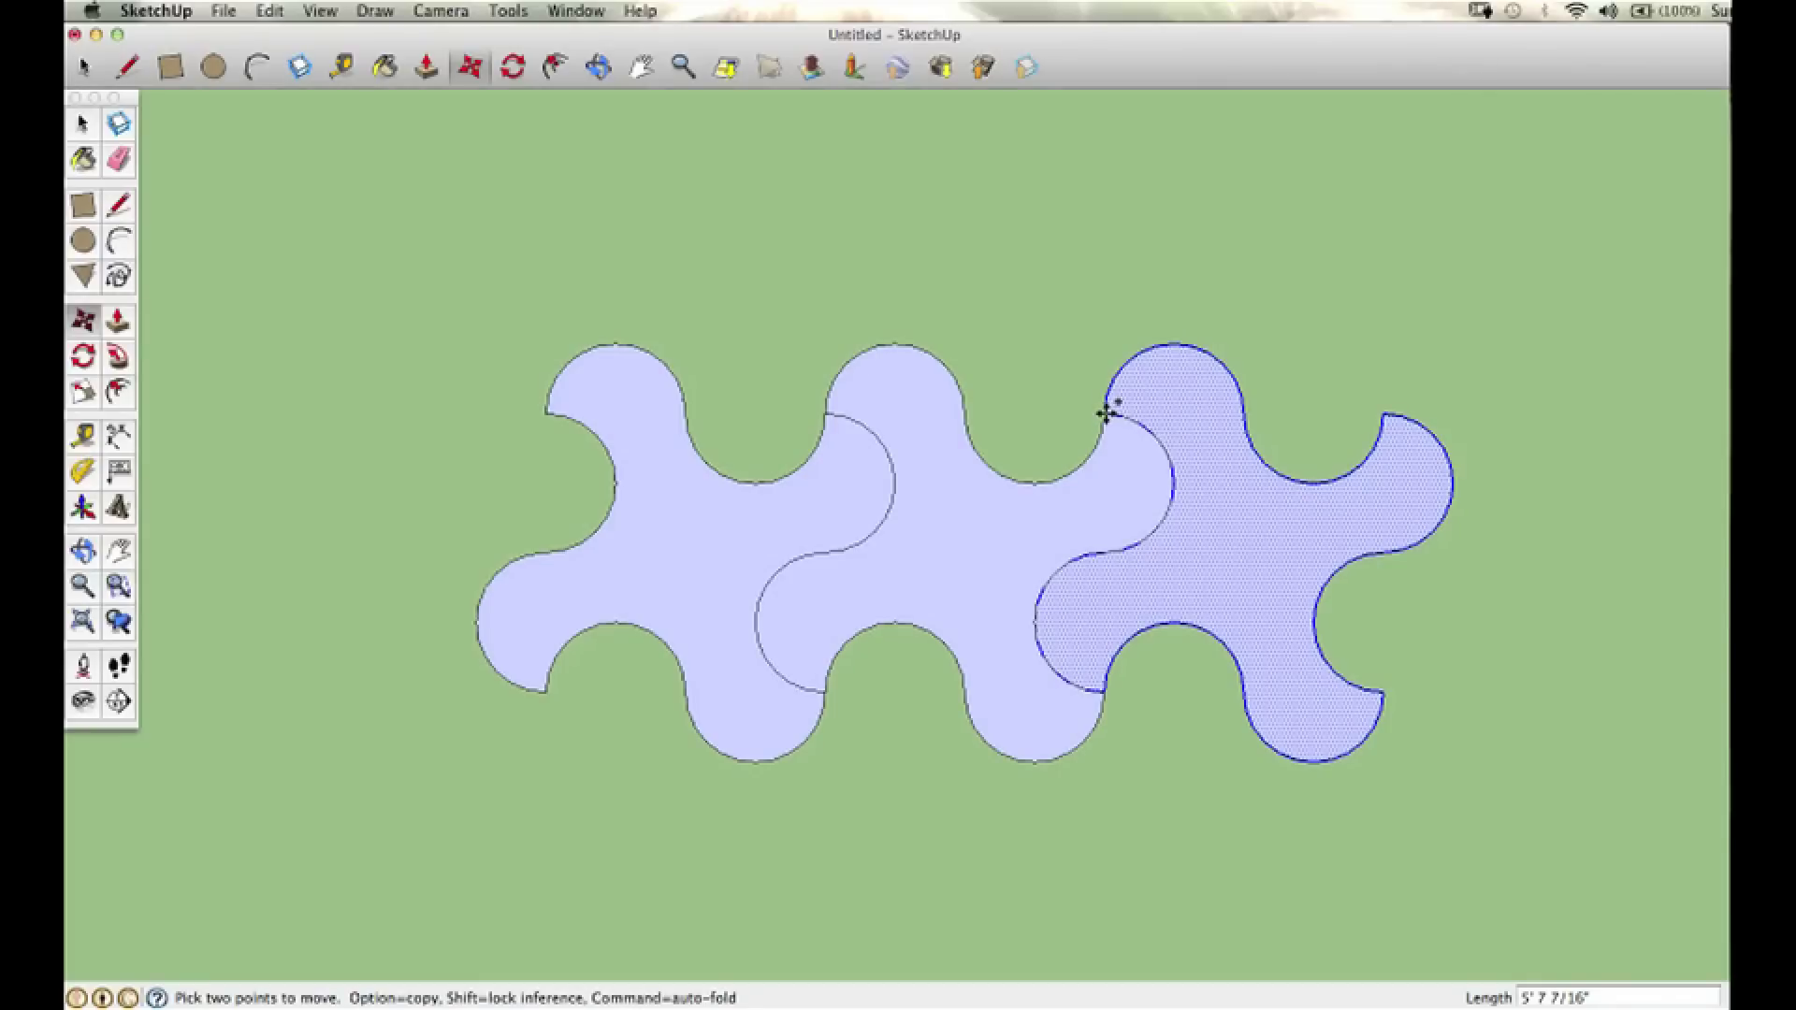
{"action": "left_click", "coordinate": [1107, 413]}
{"action": "key", "text": "alt"}
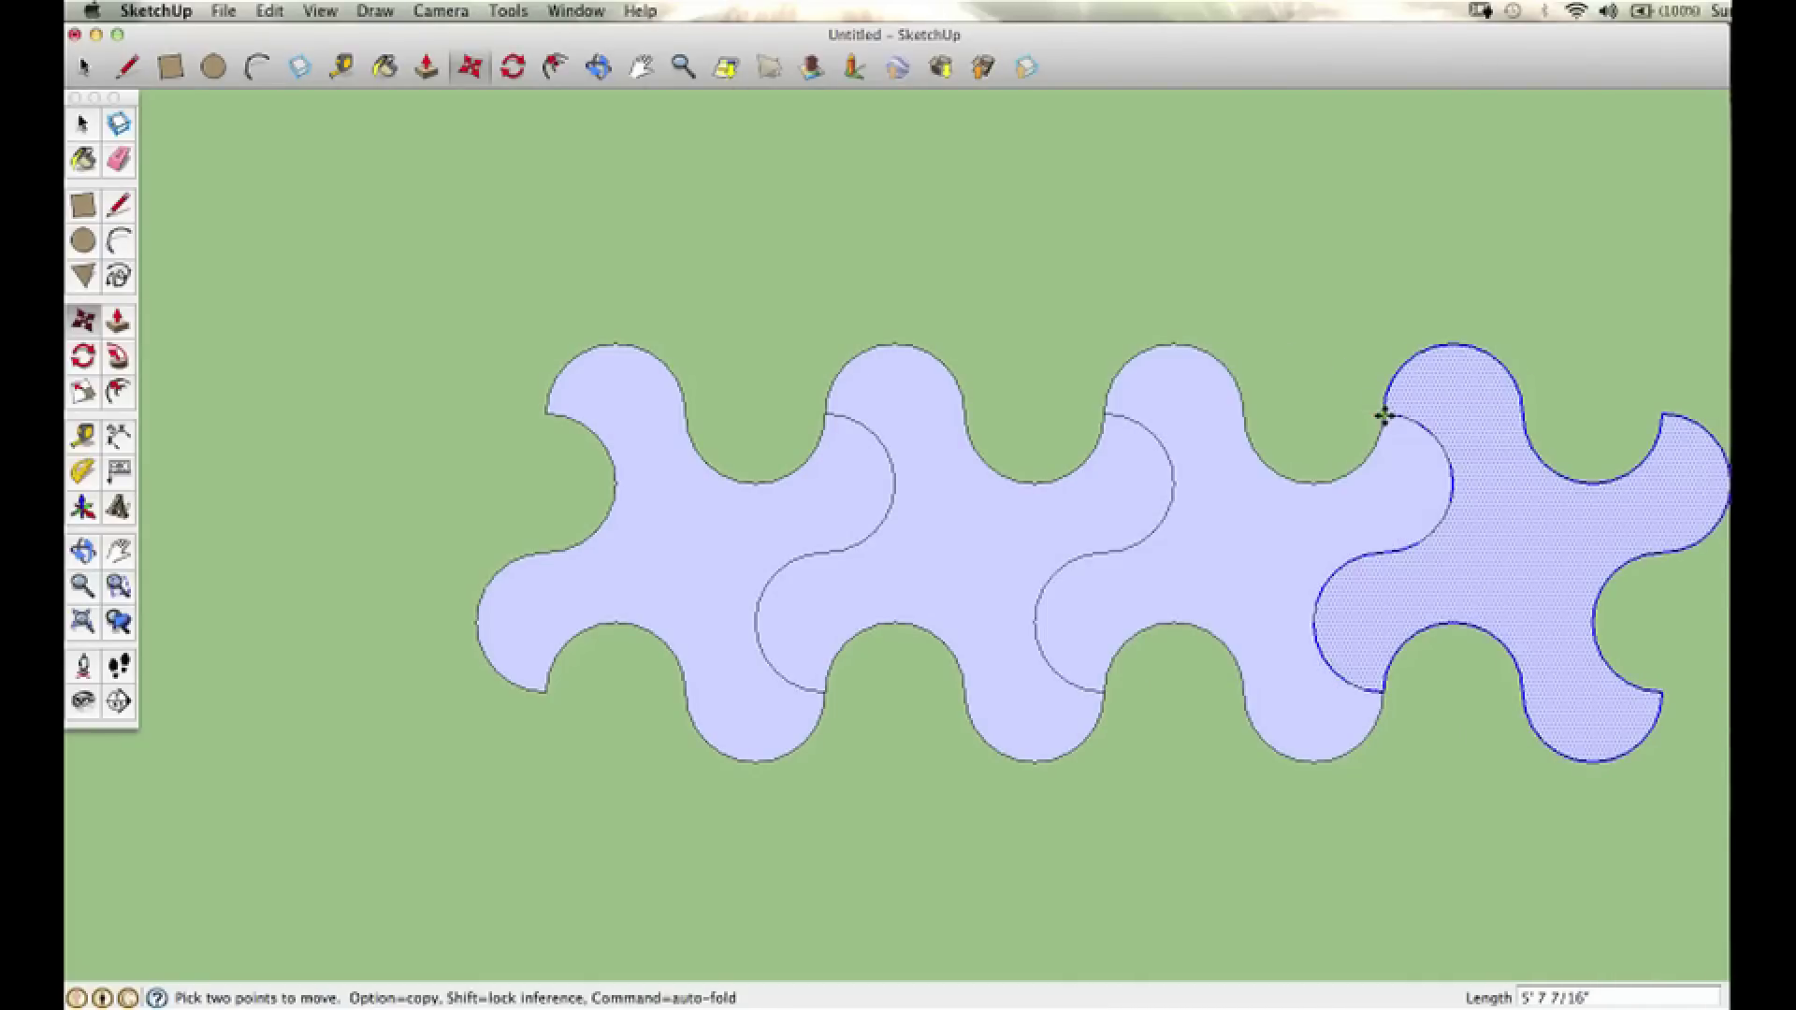
Step: Cancel a misplaced copy and box-select all four tiles
{"action": "key", "text": "super+a"}
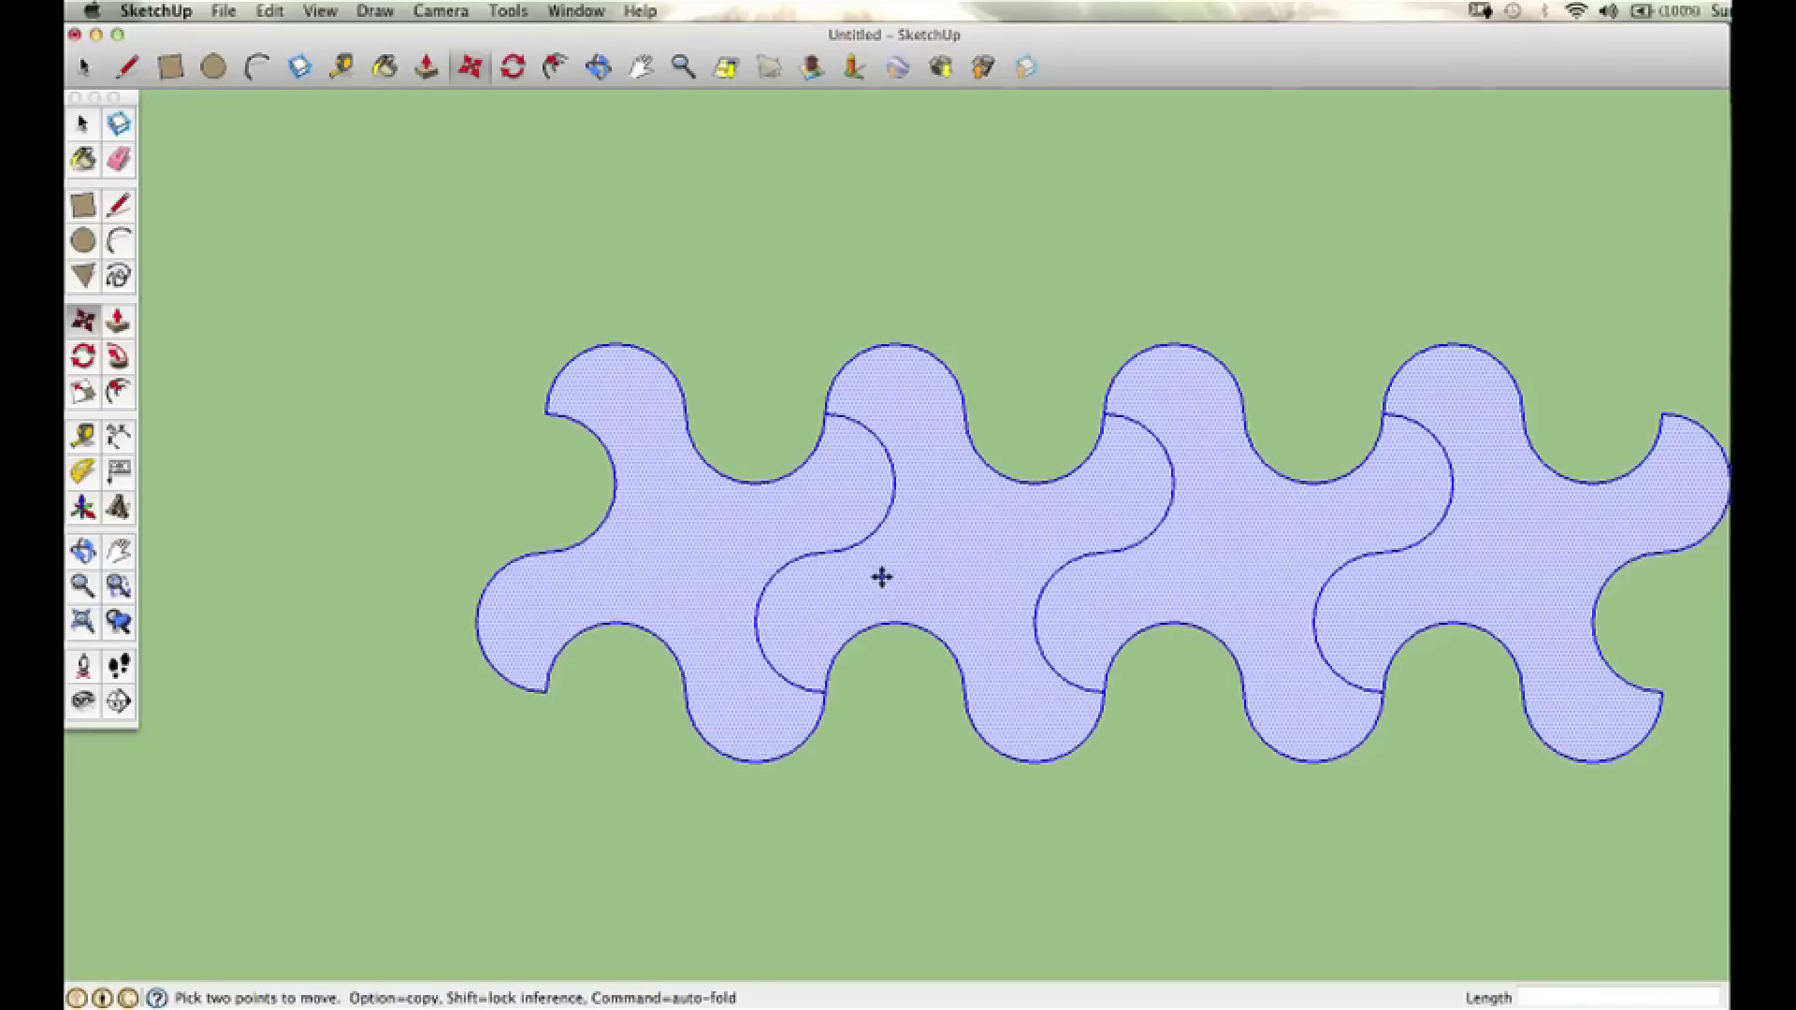
{"action": "left_click", "coordinate": [546, 694]}
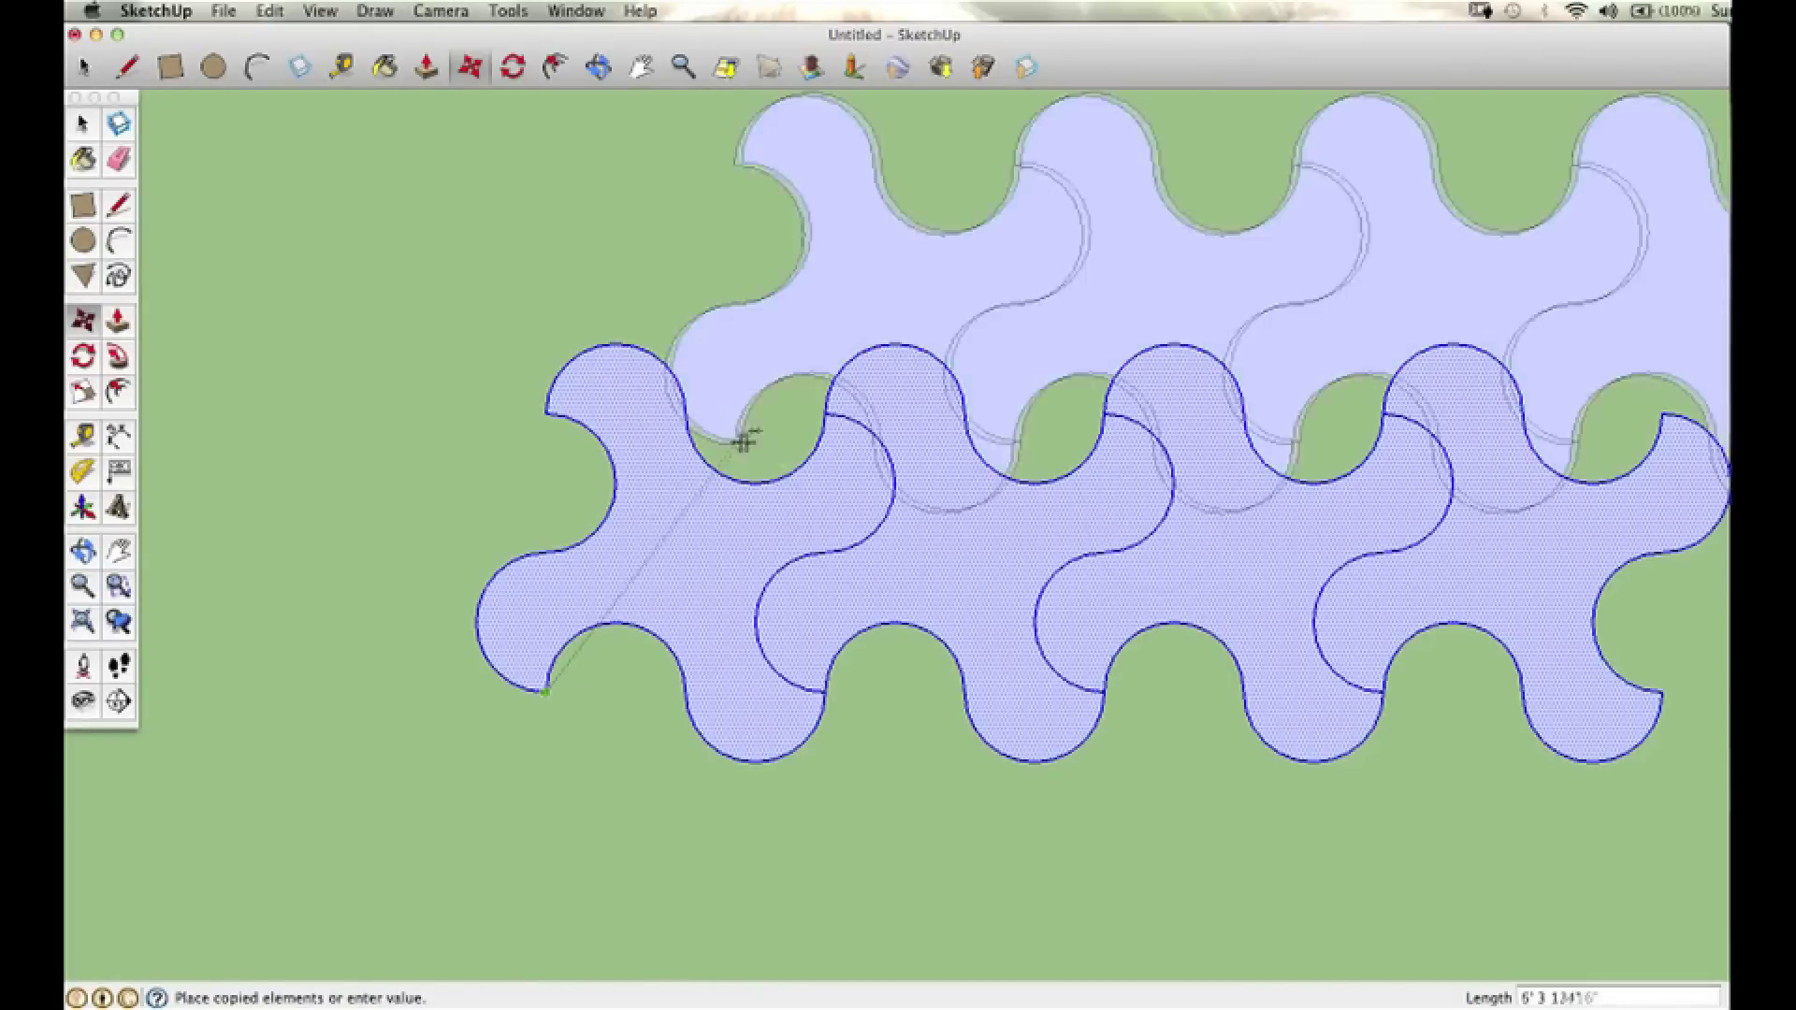
{"action": "key", "text": "Escape"}
{"action": "key", "text": "space"}
{"action": "left_click", "coordinate": [208, 160]}
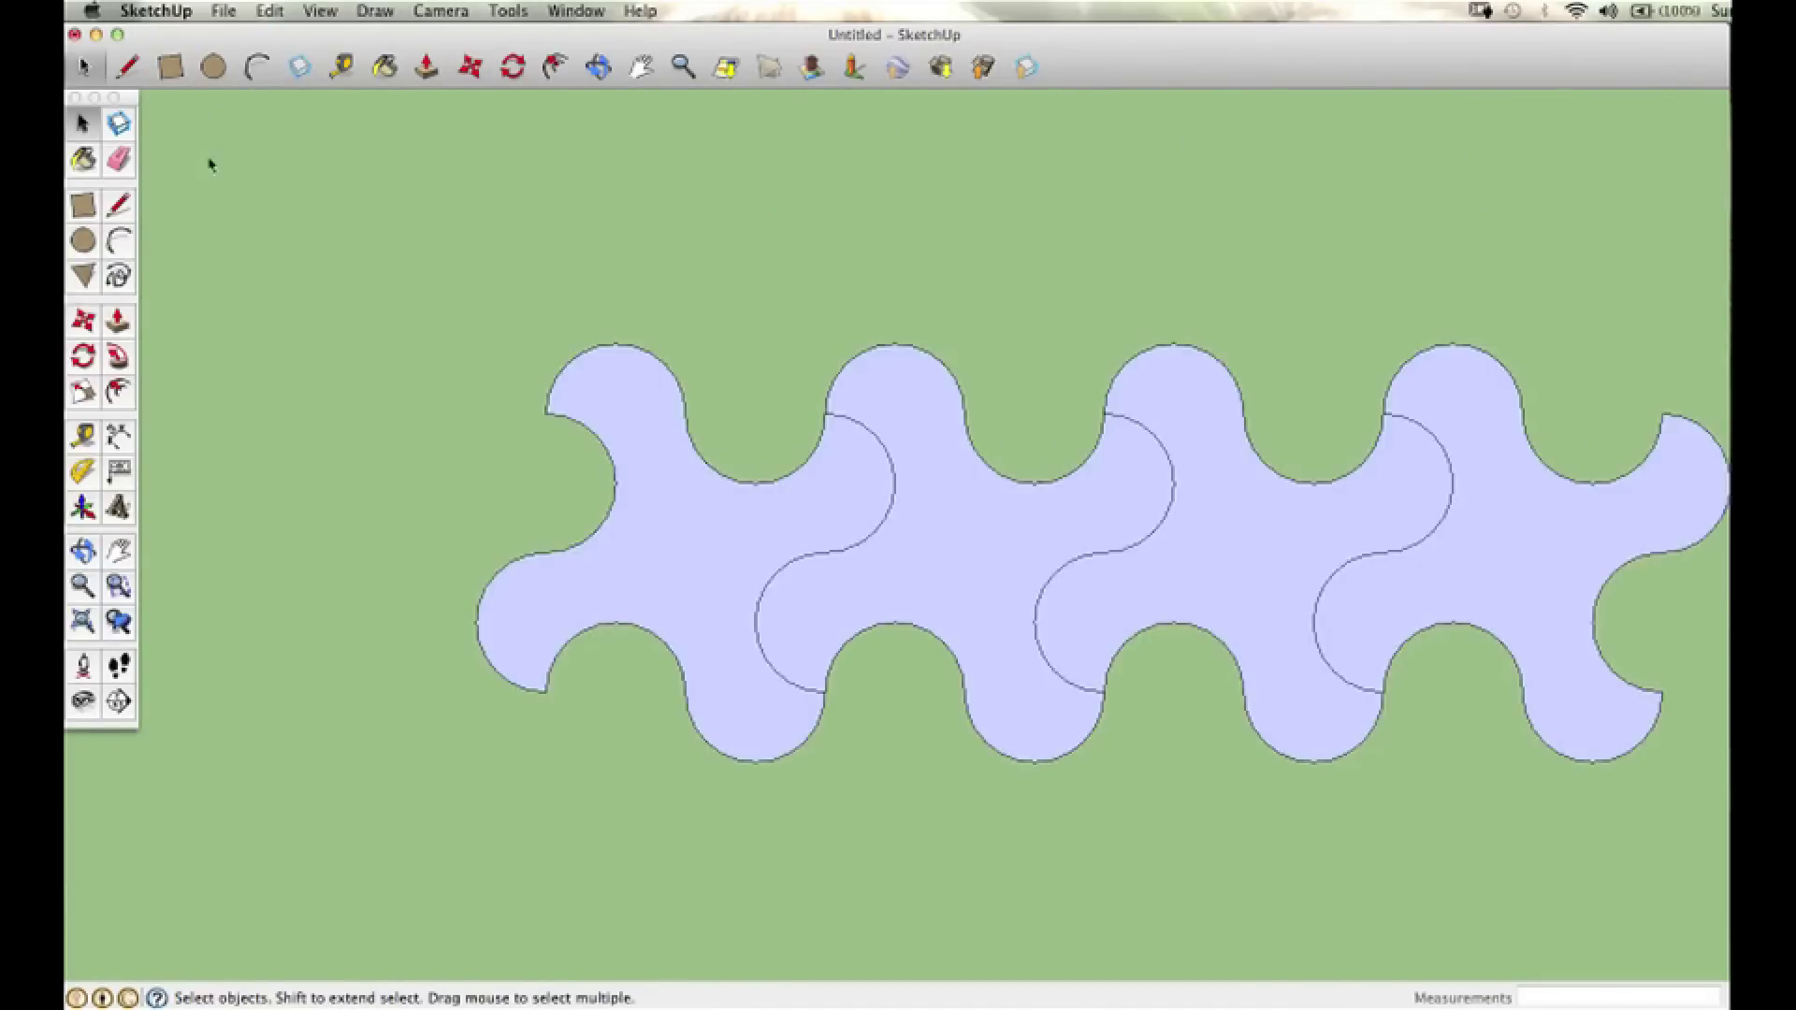
{"action": "scroll", "coordinate": [654, 312], "scroll_direction": "down", "scroll_amount": 5}
{"action": "middle_click_drag", "start_coordinate": [654, 313], "coordinate": [453, 309], "text": "shift"}
{"action": "left_click_drag", "start_coordinate": [220, 260], "coordinate": [882, 561]}
Step: Copy the four tiles to the row's end, making eight interlocking tiles
{"action": "key", "text": "m"}
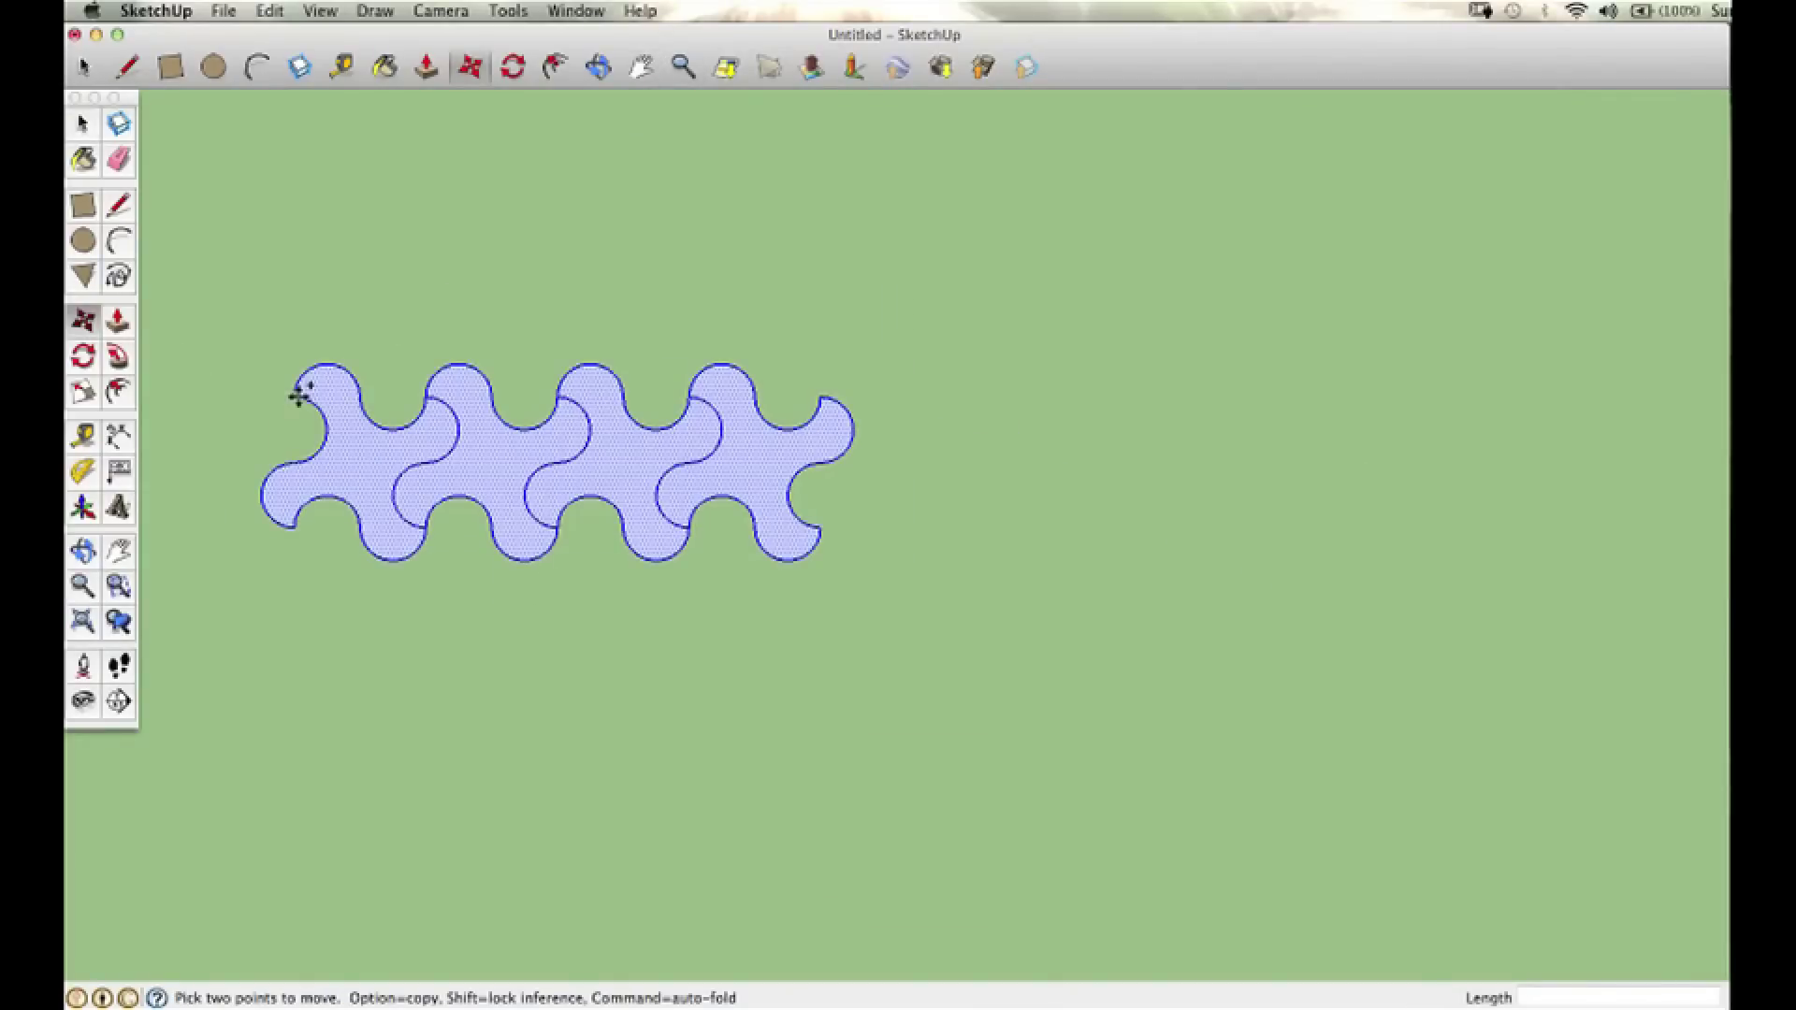
{"action": "left_click", "coordinate": [682, 67]}
{"action": "left_click_drag", "start_coordinate": [503, 468], "coordinate": [501, 441]}
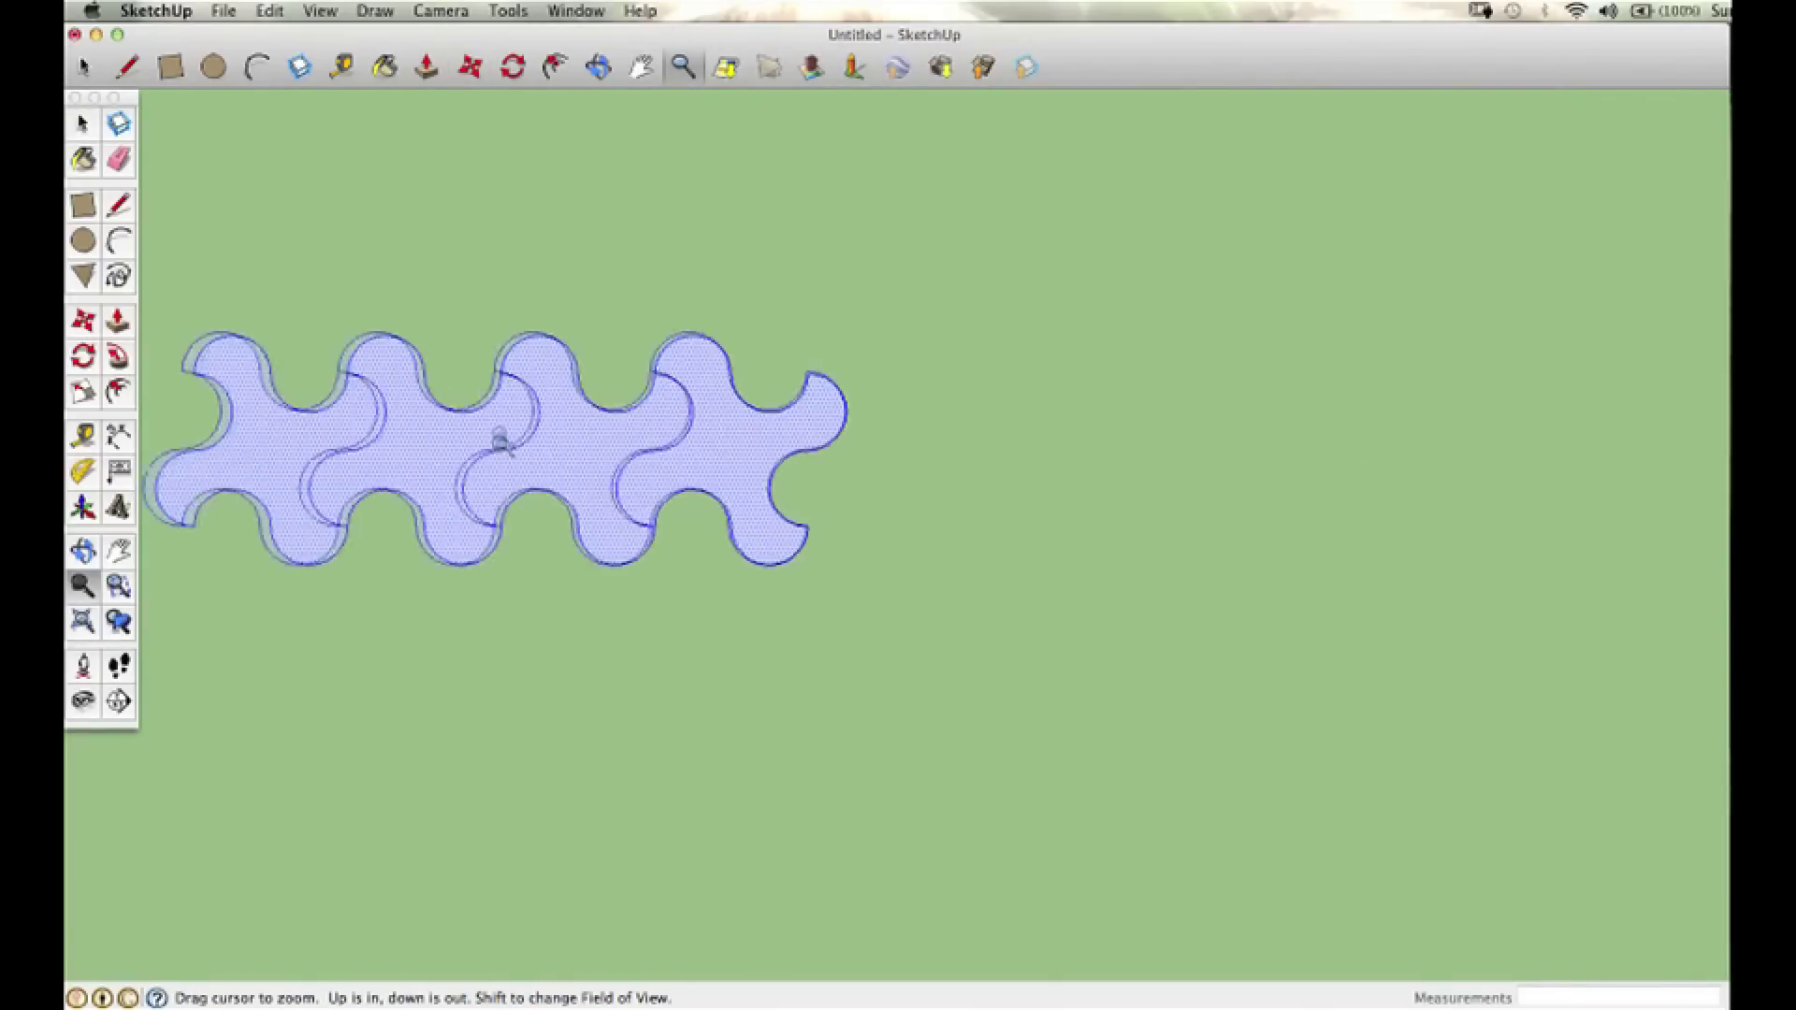
{"action": "left_click", "coordinate": [641, 67]}
{"action": "left_click_drag", "start_coordinate": [561, 288], "coordinate": [724, 305]}
{"action": "key", "text": "m"}
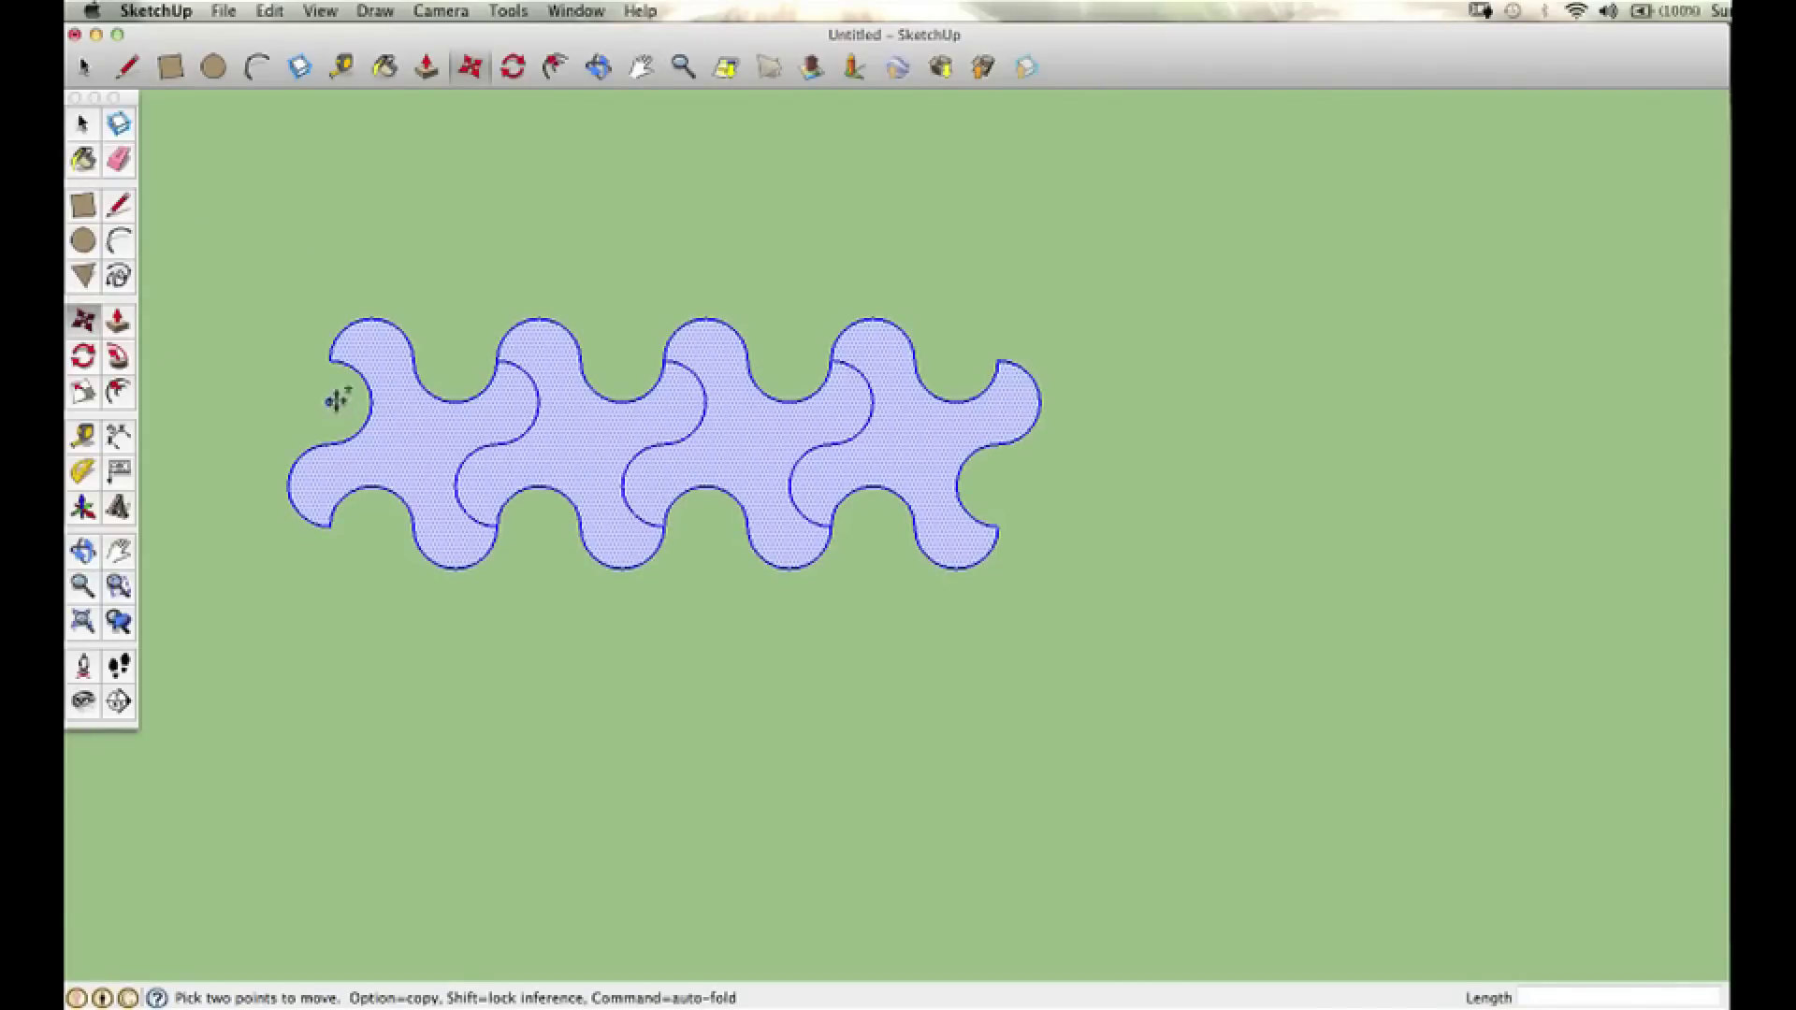
{"action": "left_click", "coordinate": [331, 361]}
{"action": "key", "text": "alt"}
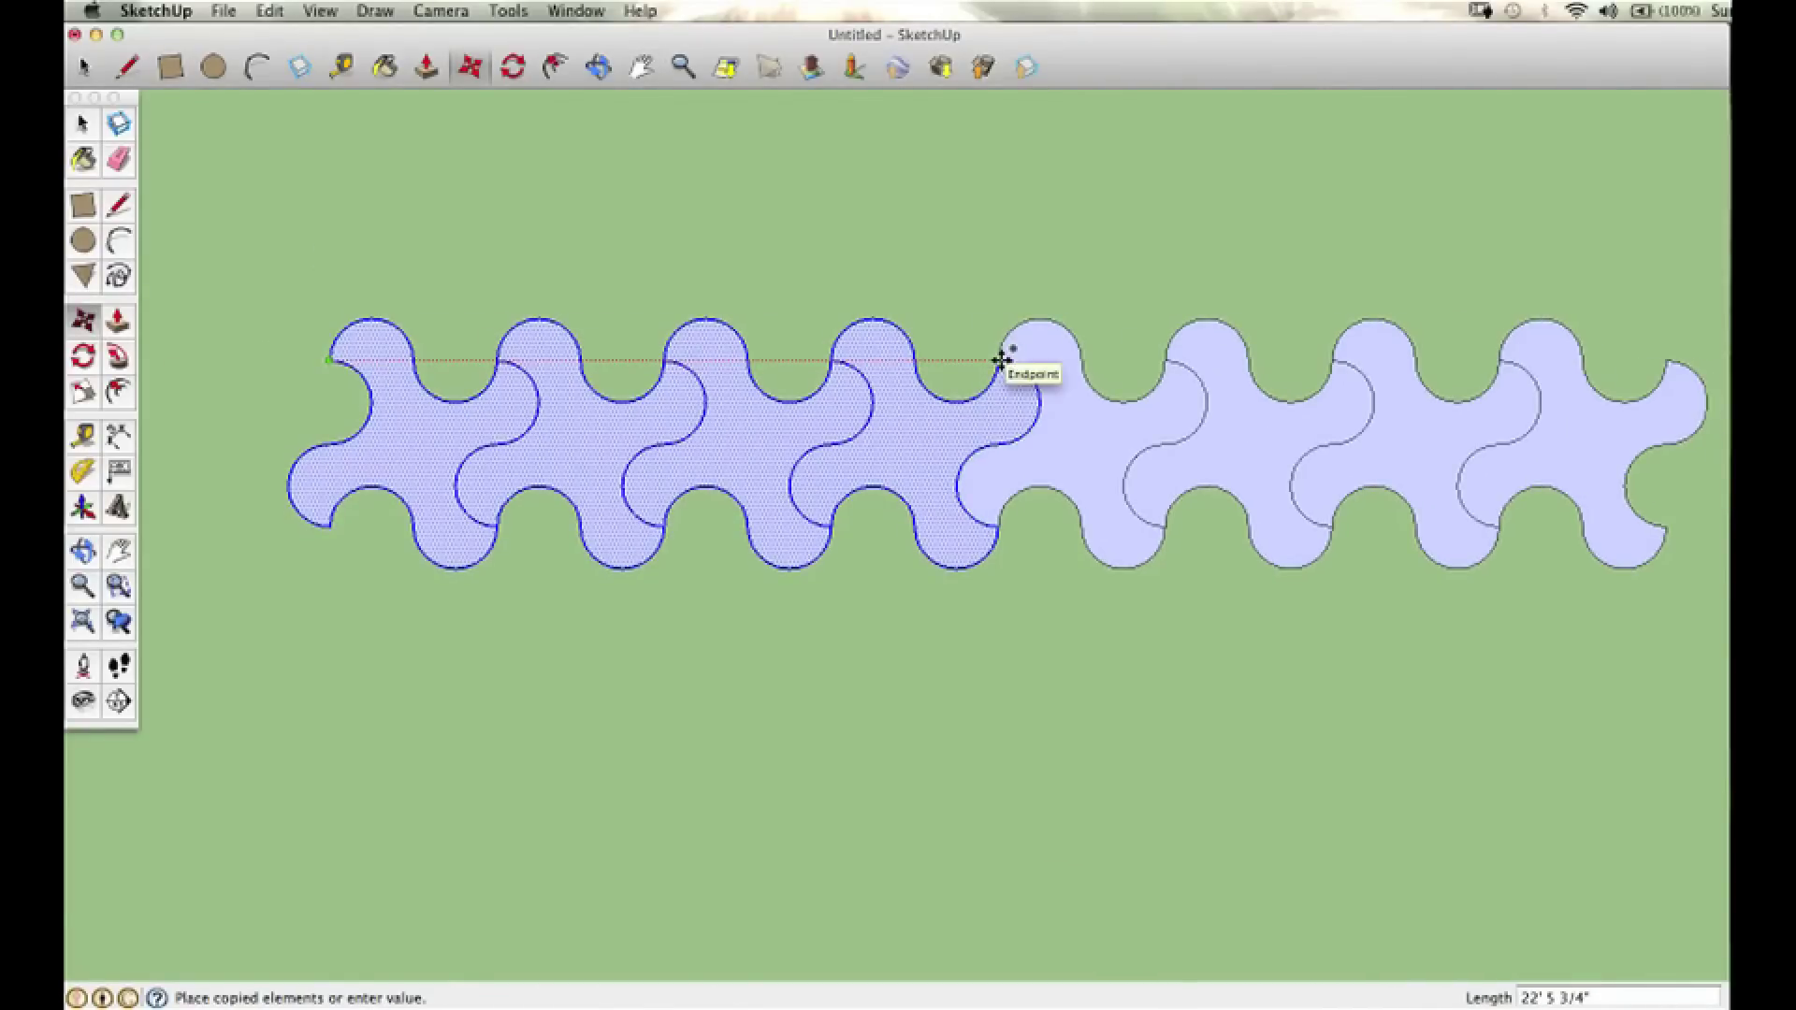
{"action": "left_click", "coordinate": [1000, 362]}
Step: Paint the first four tiles Snow white and then progressively darker crayon greys
{"action": "left_click", "coordinate": [83, 122]}
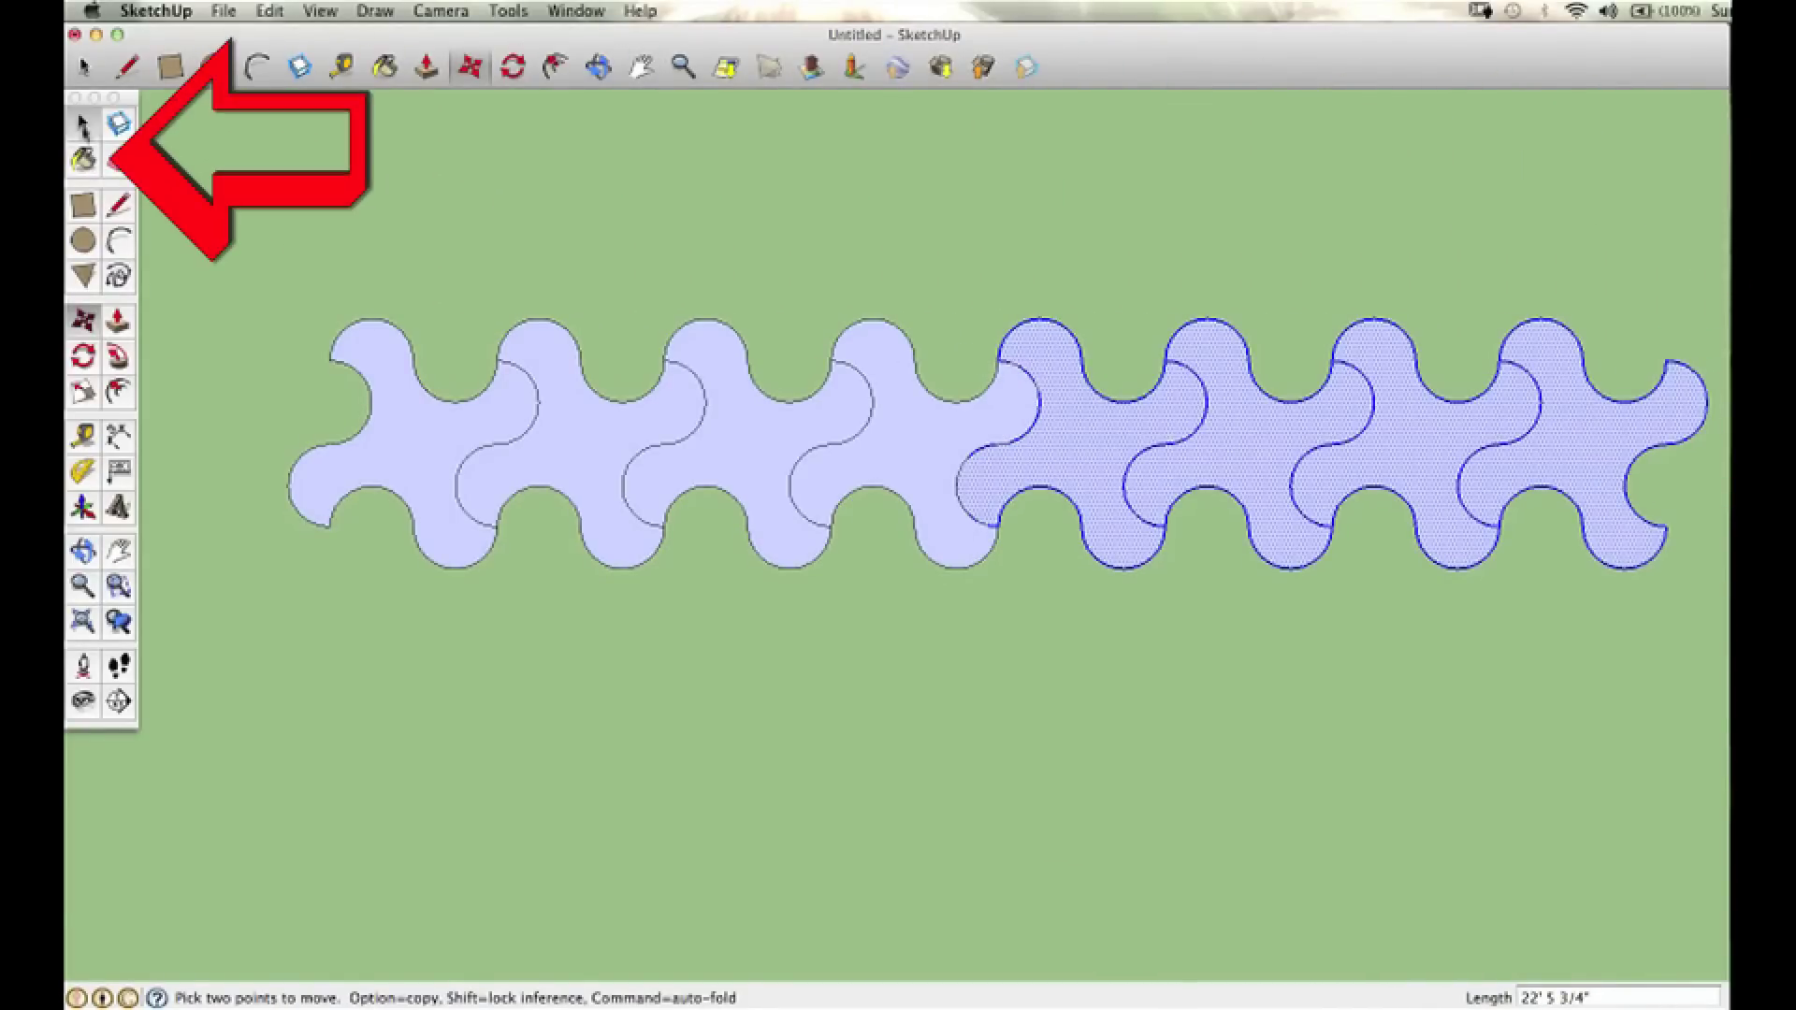
{"action": "key", "text": "shift+super+a"}
{"action": "left_click", "coordinate": [82, 159]}
{"action": "left_click", "coordinate": [353, 816]}
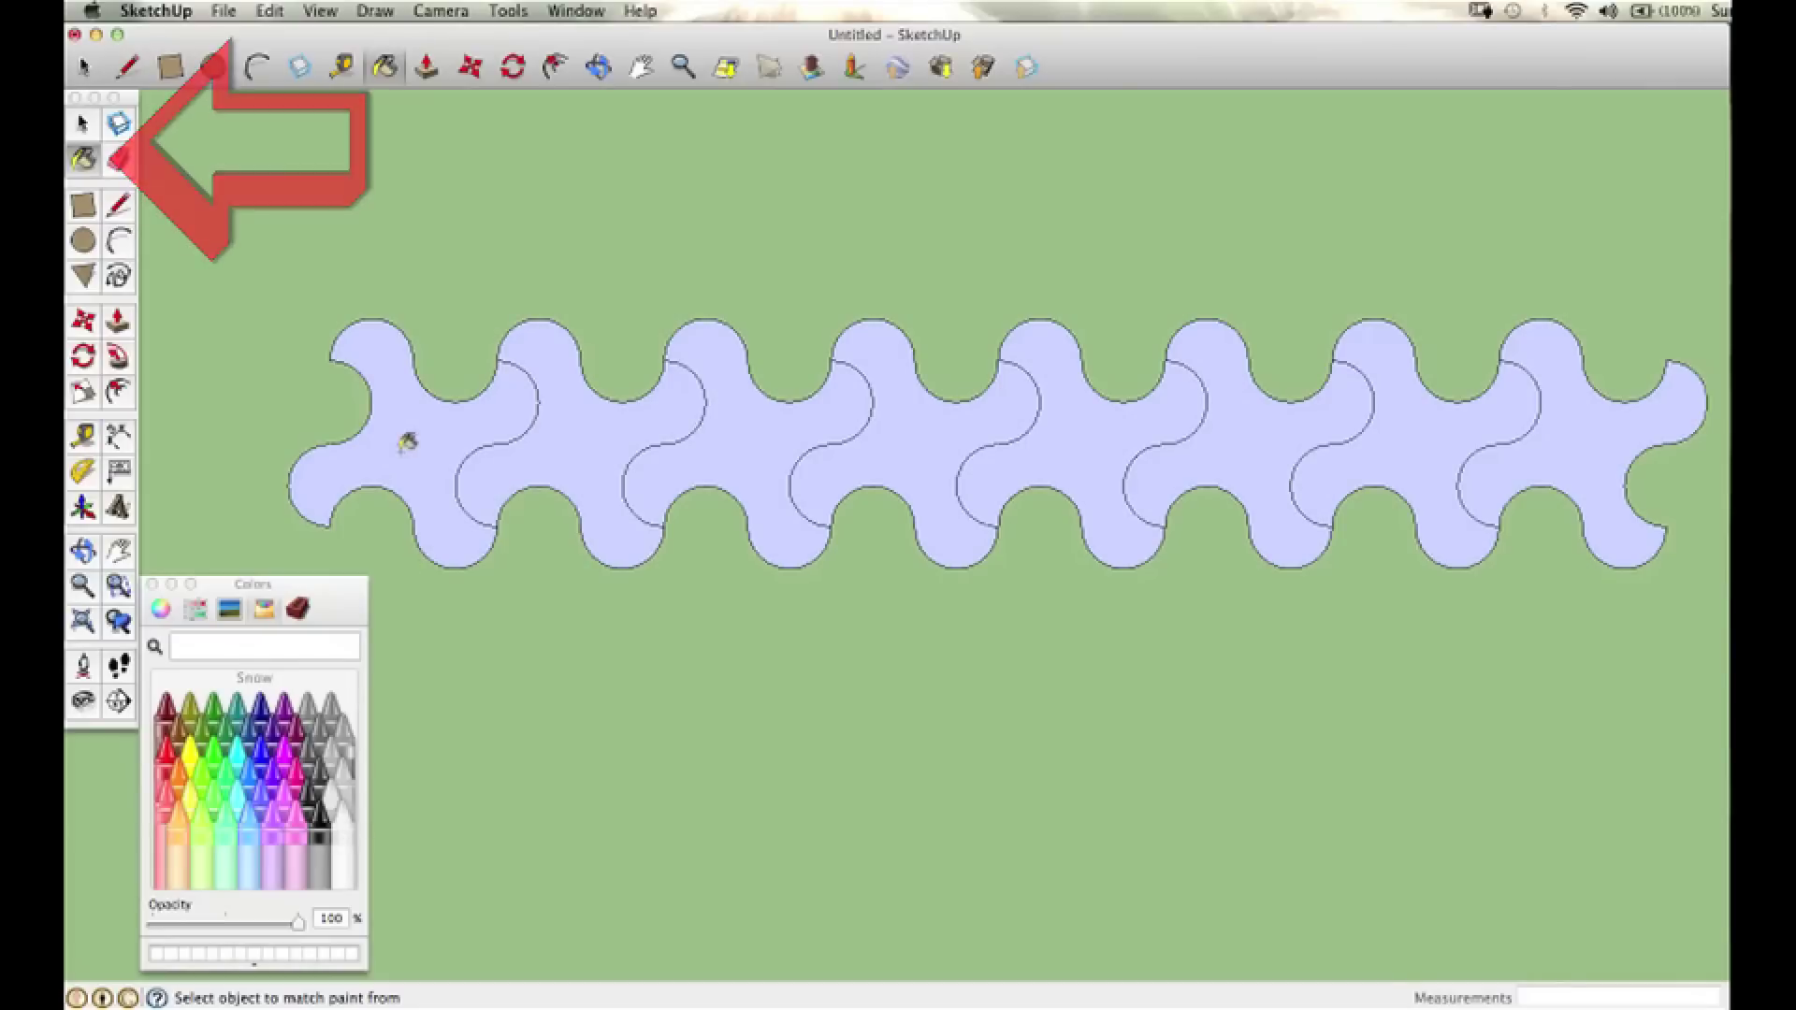
{"action": "left_click", "coordinate": [401, 441]}
{"action": "left_click", "coordinate": [593, 469]}
{"action": "left_click", "coordinate": [337, 758]}
{"action": "left_click", "coordinate": [725, 456]}
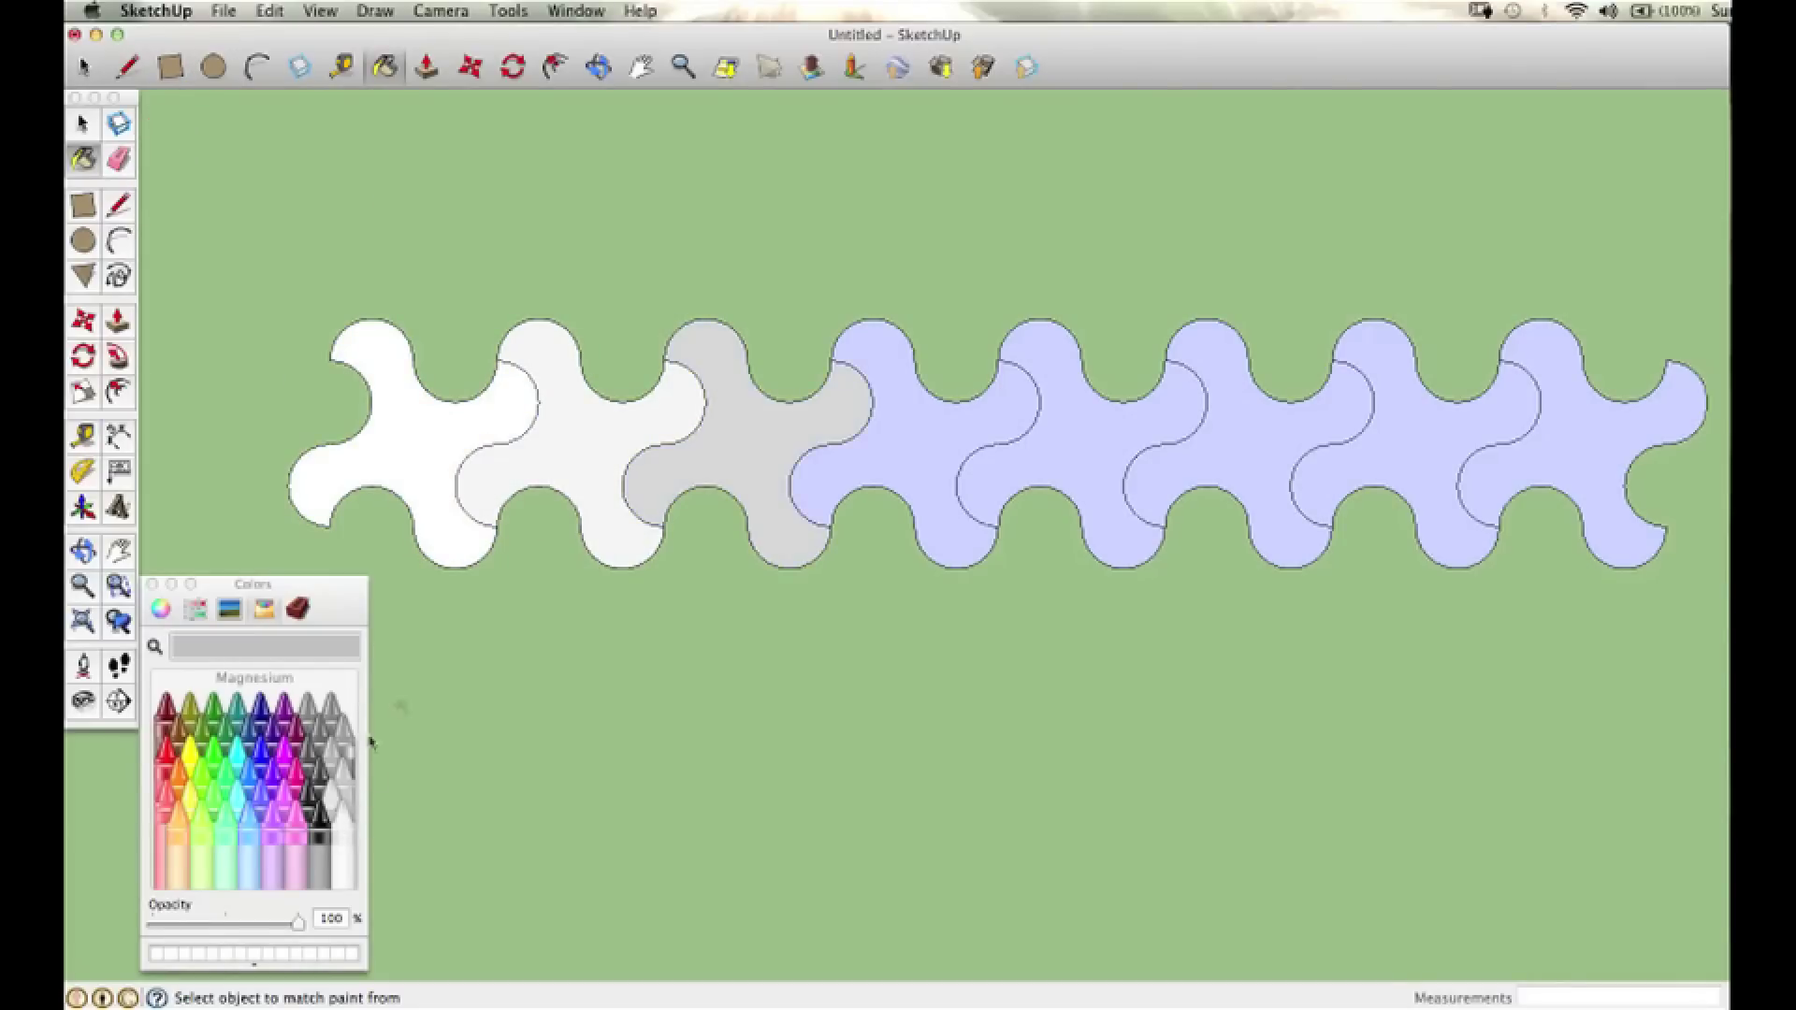
{"action": "left_click", "coordinate": [371, 742]}
{"action": "left_click", "coordinate": [797, 500]}
Step: Paint the last four tiles in darker greys down to Licorice black
{"action": "left_click", "coordinate": [331, 752]}
{"action": "left_click", "coordinate": [1115, 492]}
{"action": "left_click", "coordinate": [320, 770]}
{"action": "left_click", "coordinate": [1203, 449]}
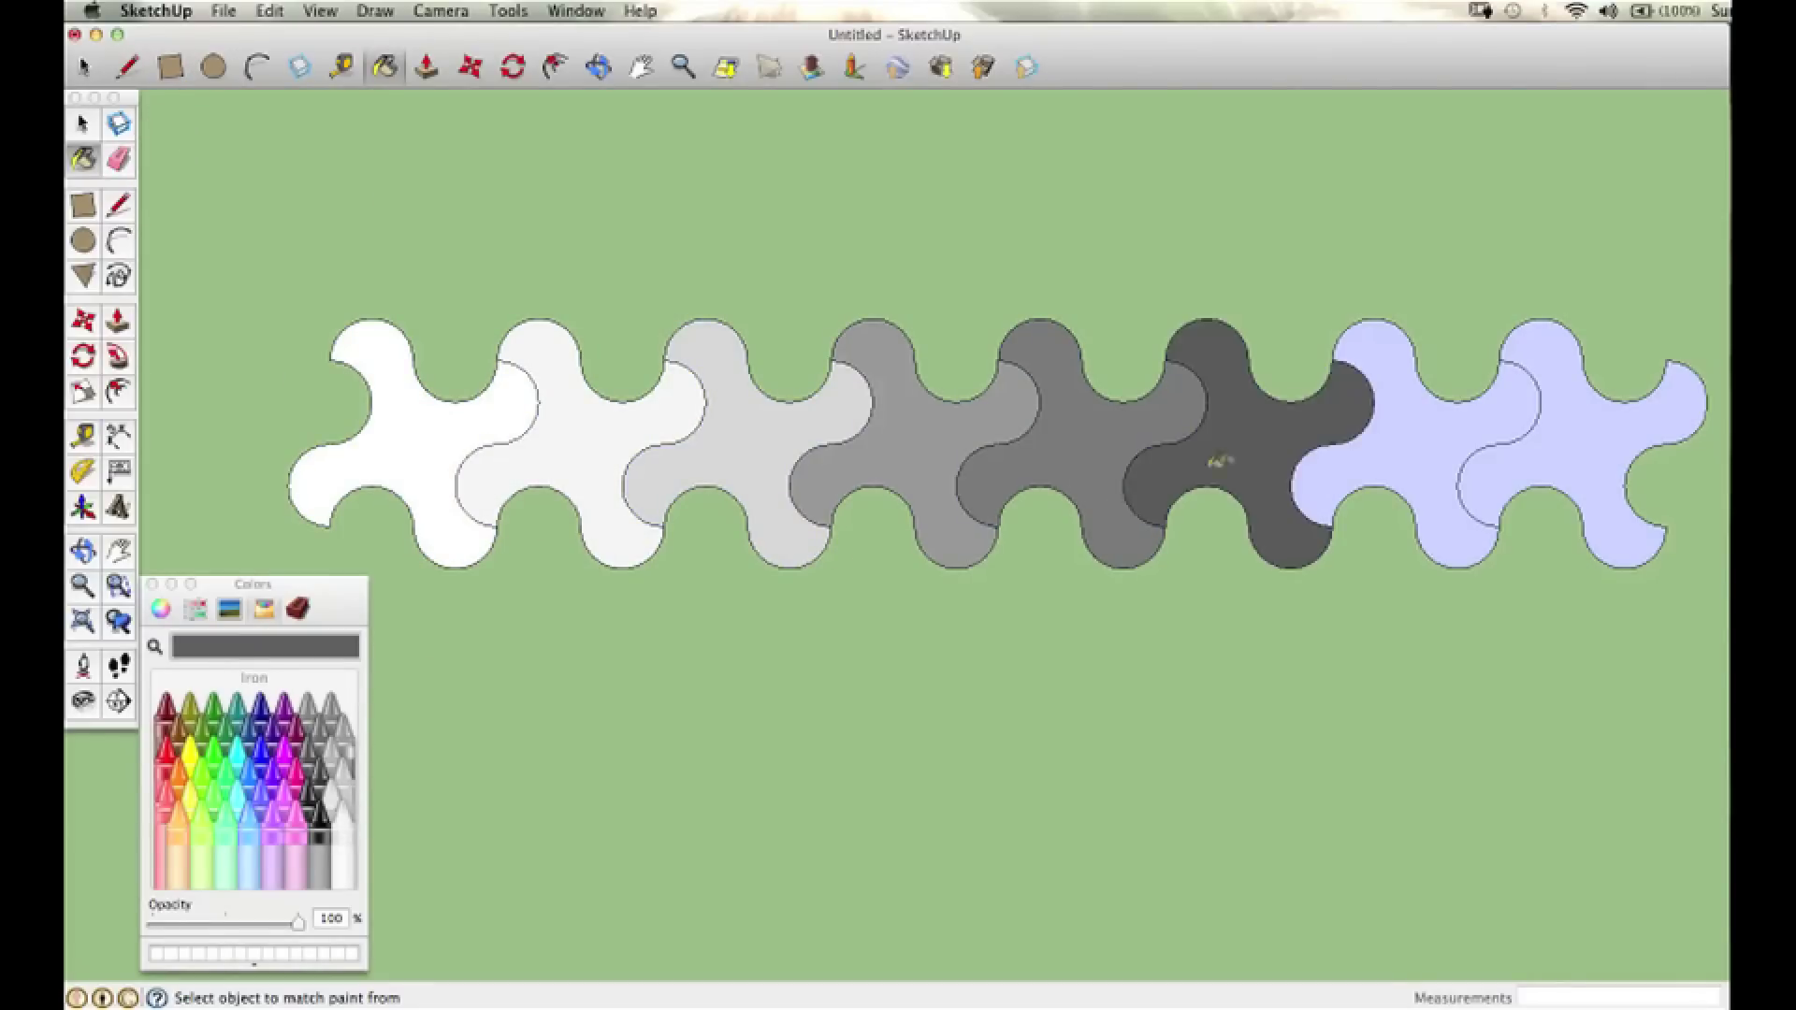
{"action": "left_click", "coordinate": [320, 795]}
{"action": "left_click", "coordinate": [1418, 436]}
{"action": "left_click", "coordinate": [320, 828]}
{"action": "left_click", "coordinate": [1569, 500]}
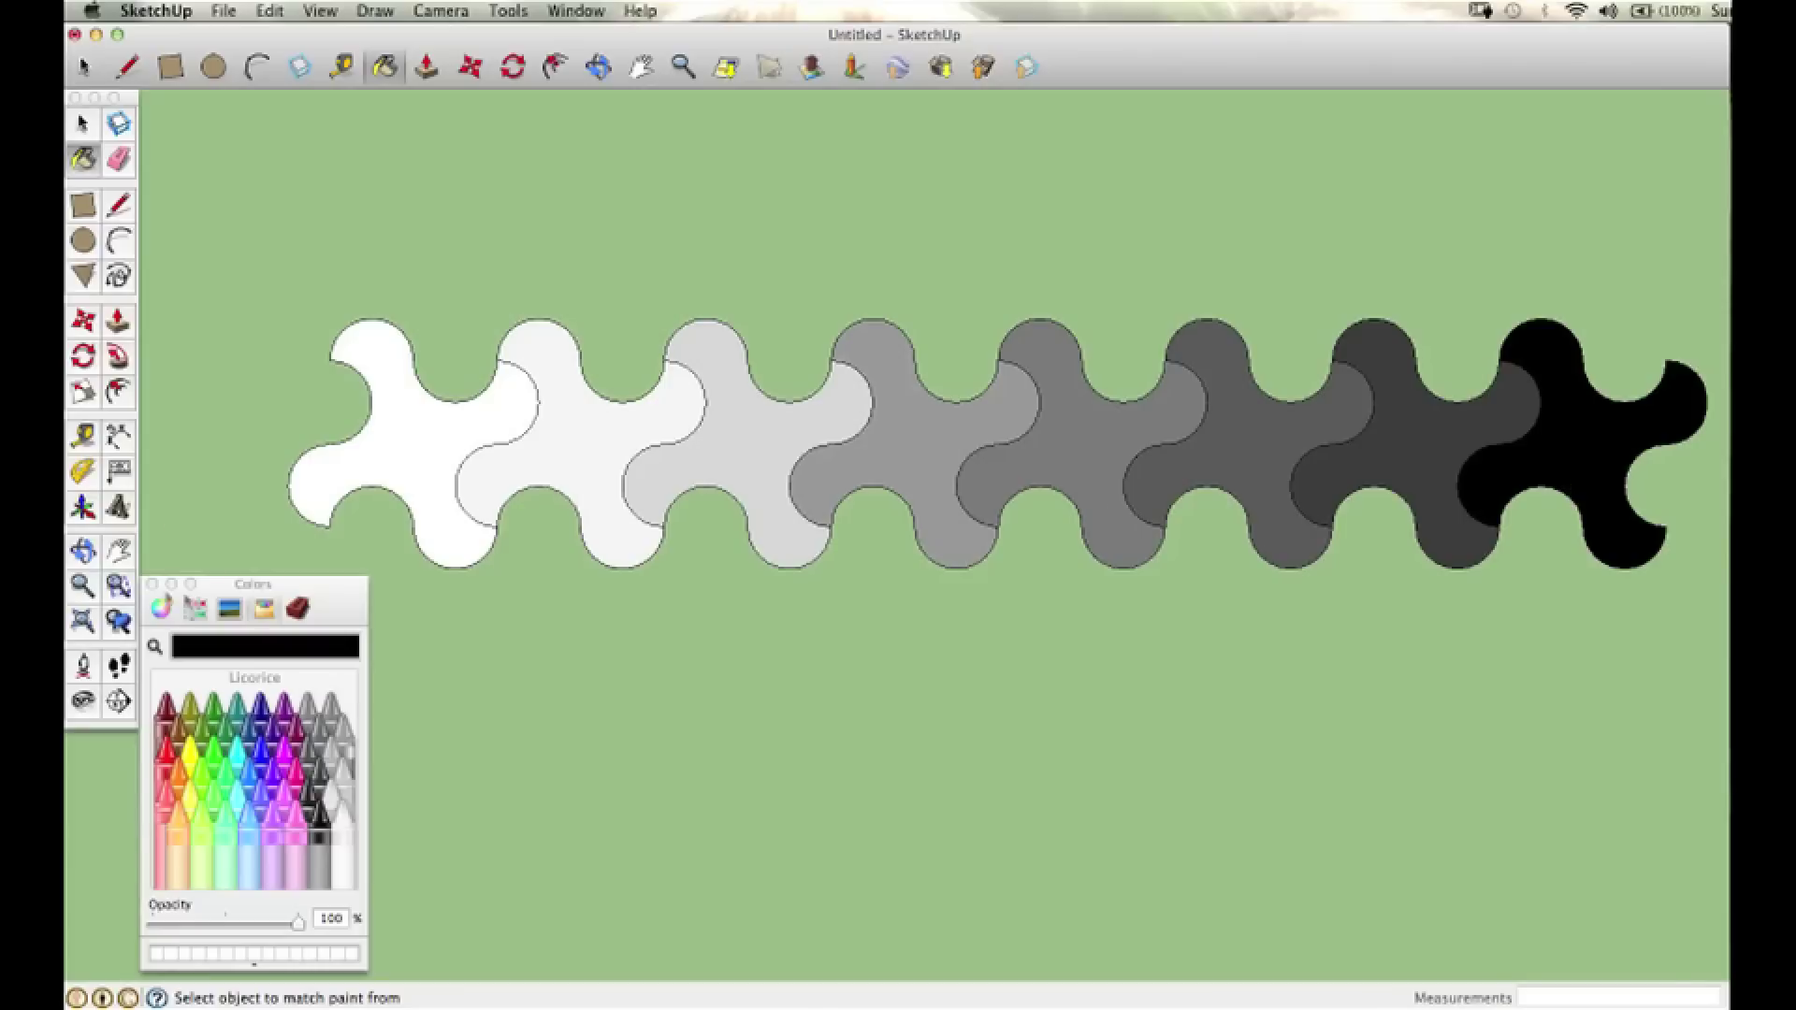
{"action": "left_click", "coordinate": [153, 584]}
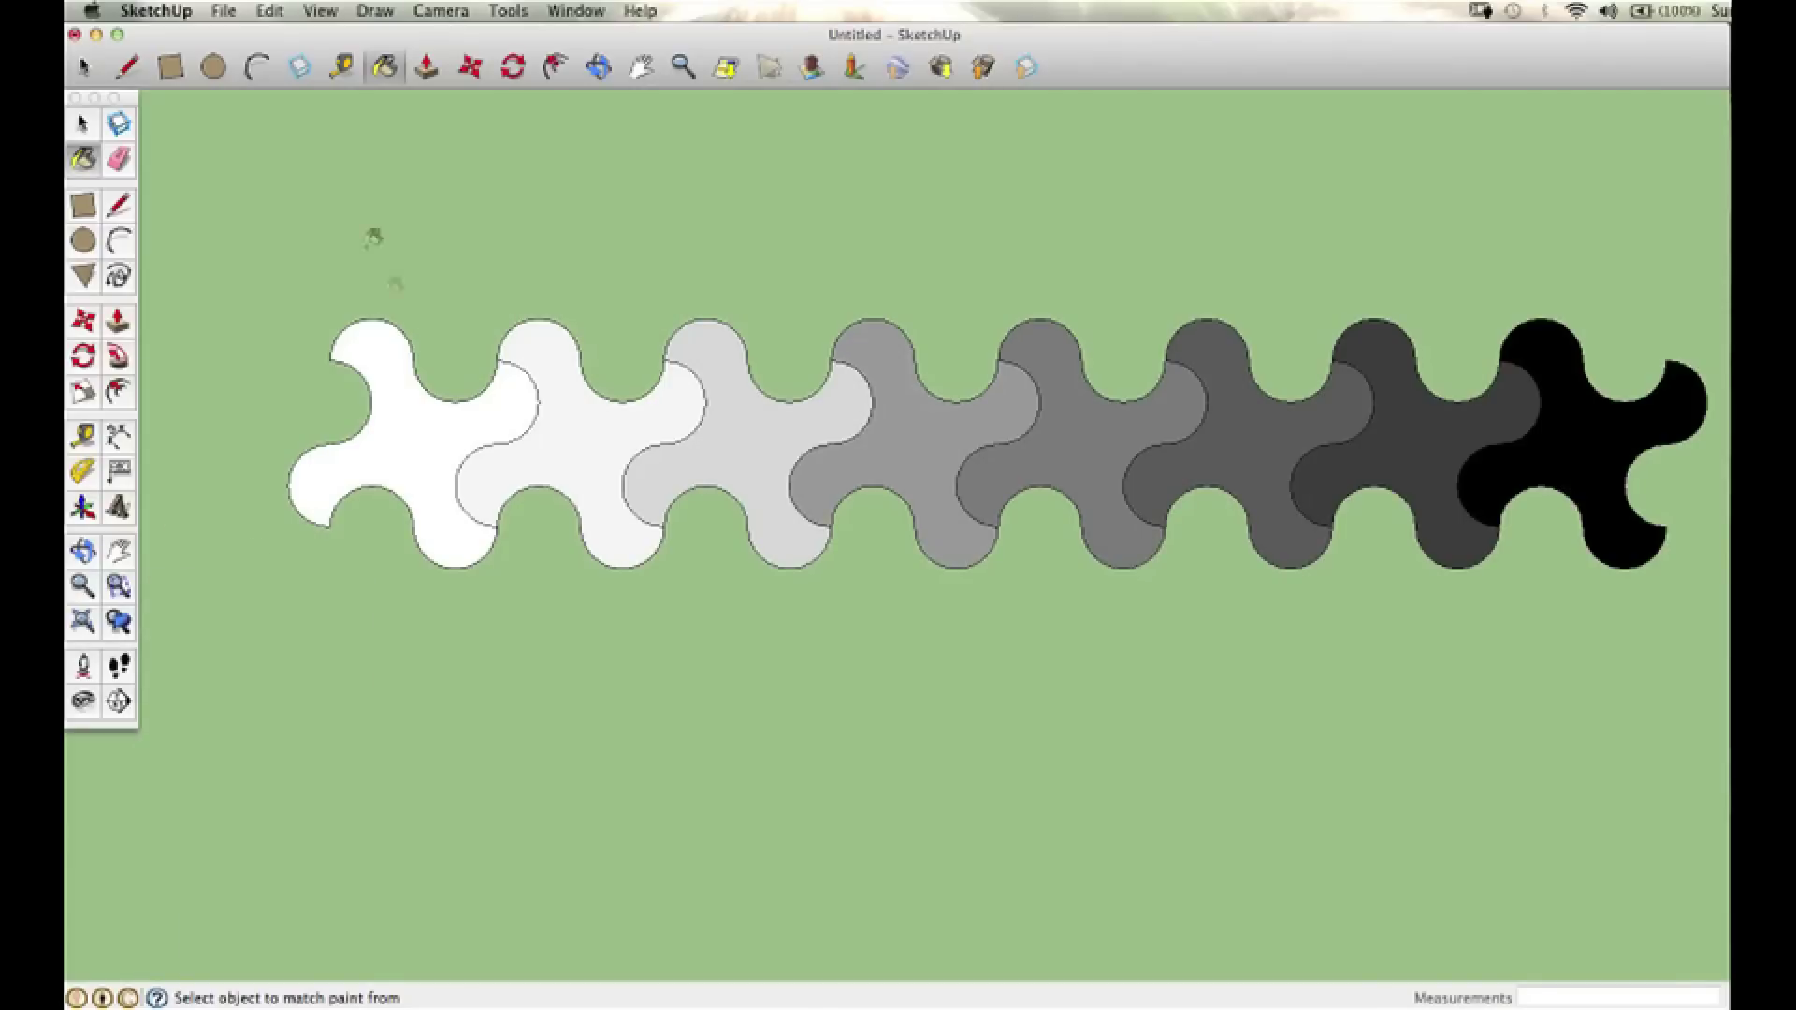
{"action": "left_click", "coordinate": [683, 67]}
{"action": "left_click_drag", "start_coordinate": [666, 332], "coordinate": [610, 381]}
{"action": "left_click", "coordinate": [83, 123]}
Step: Copy the graded row diagonally below, offset right, and repeat the copy to add more rows
{"action": "key", "text": "super+a"}
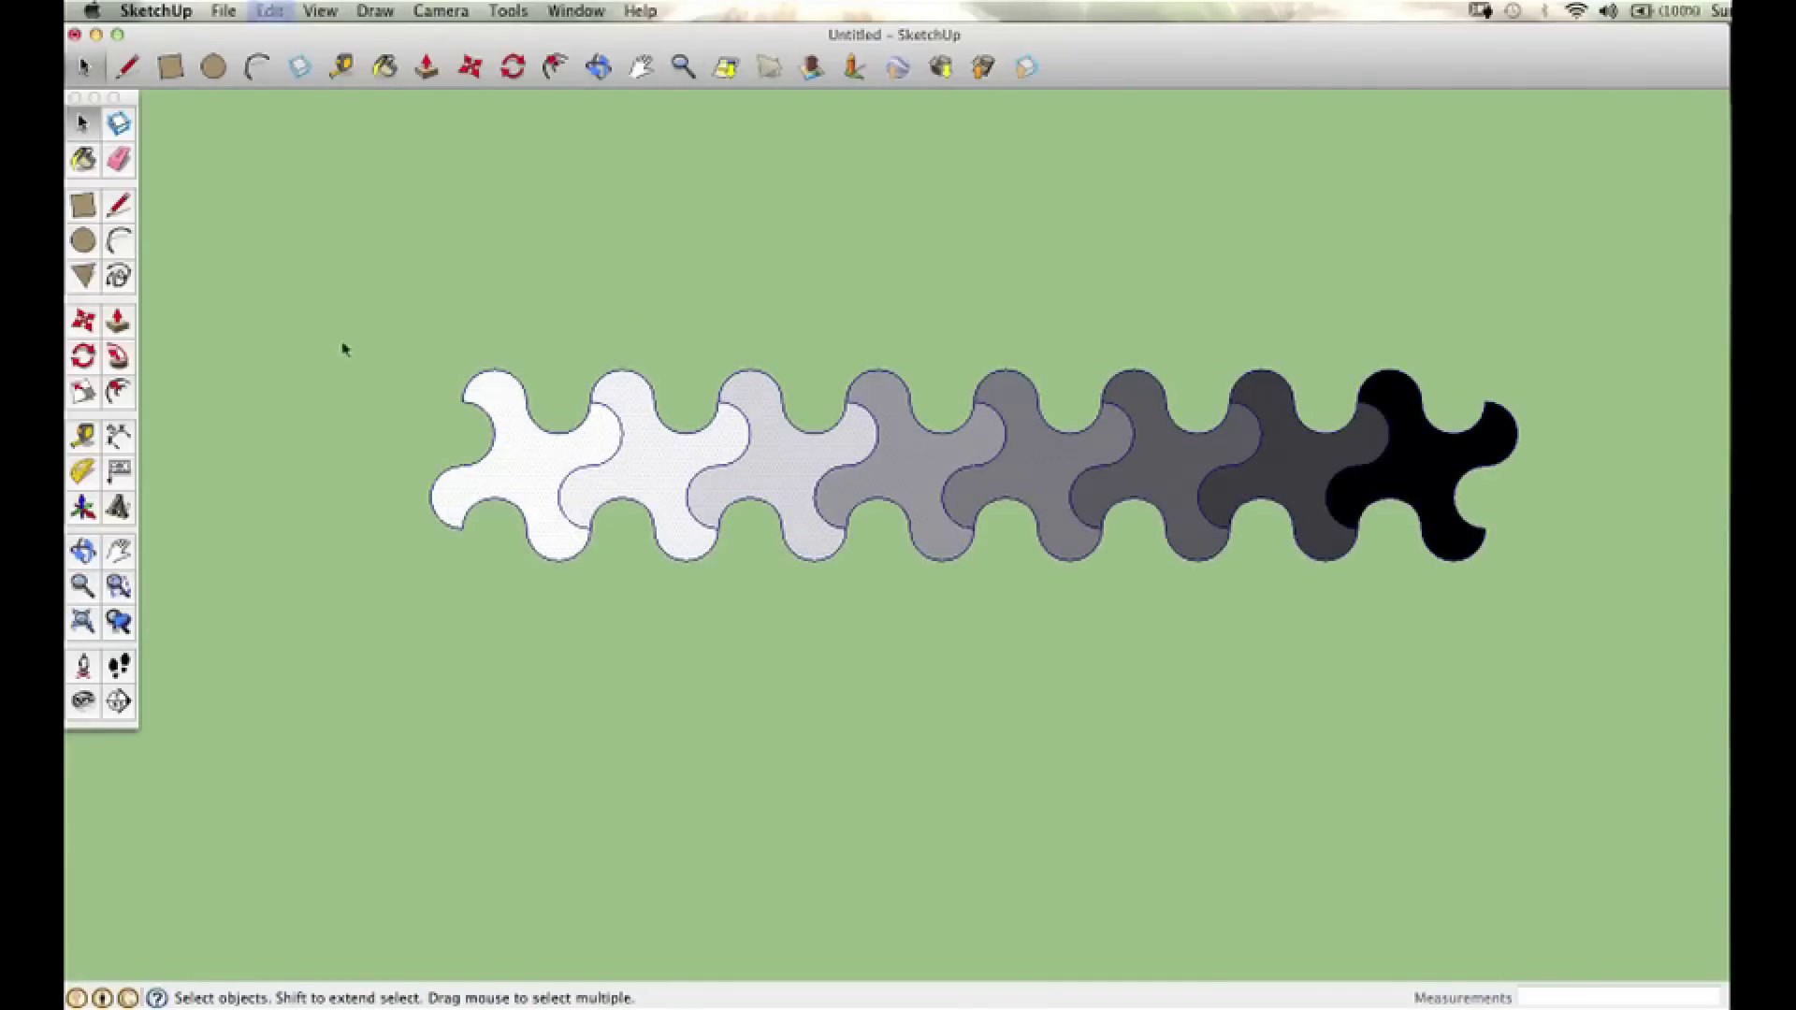
{"action": "key", "text": "m"}
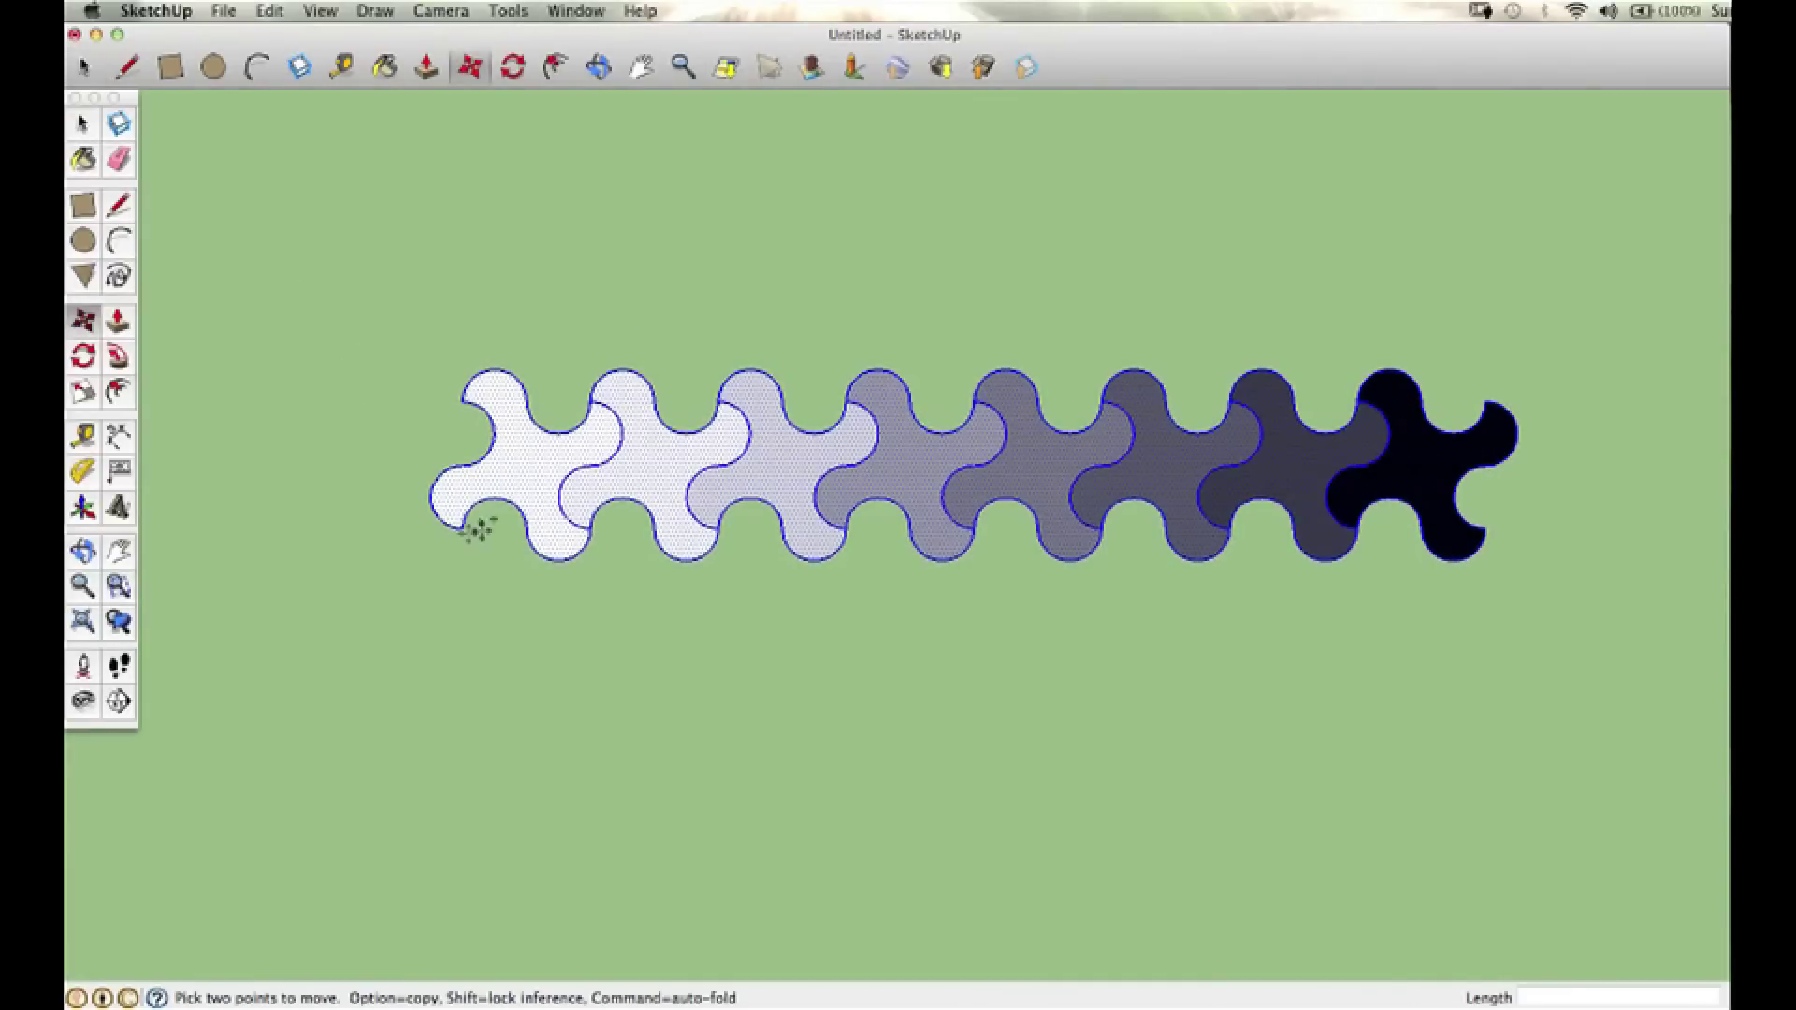
{"action": "left_click", "coordinate": [454, 527]}
{"action": "key", "text": "alt"}
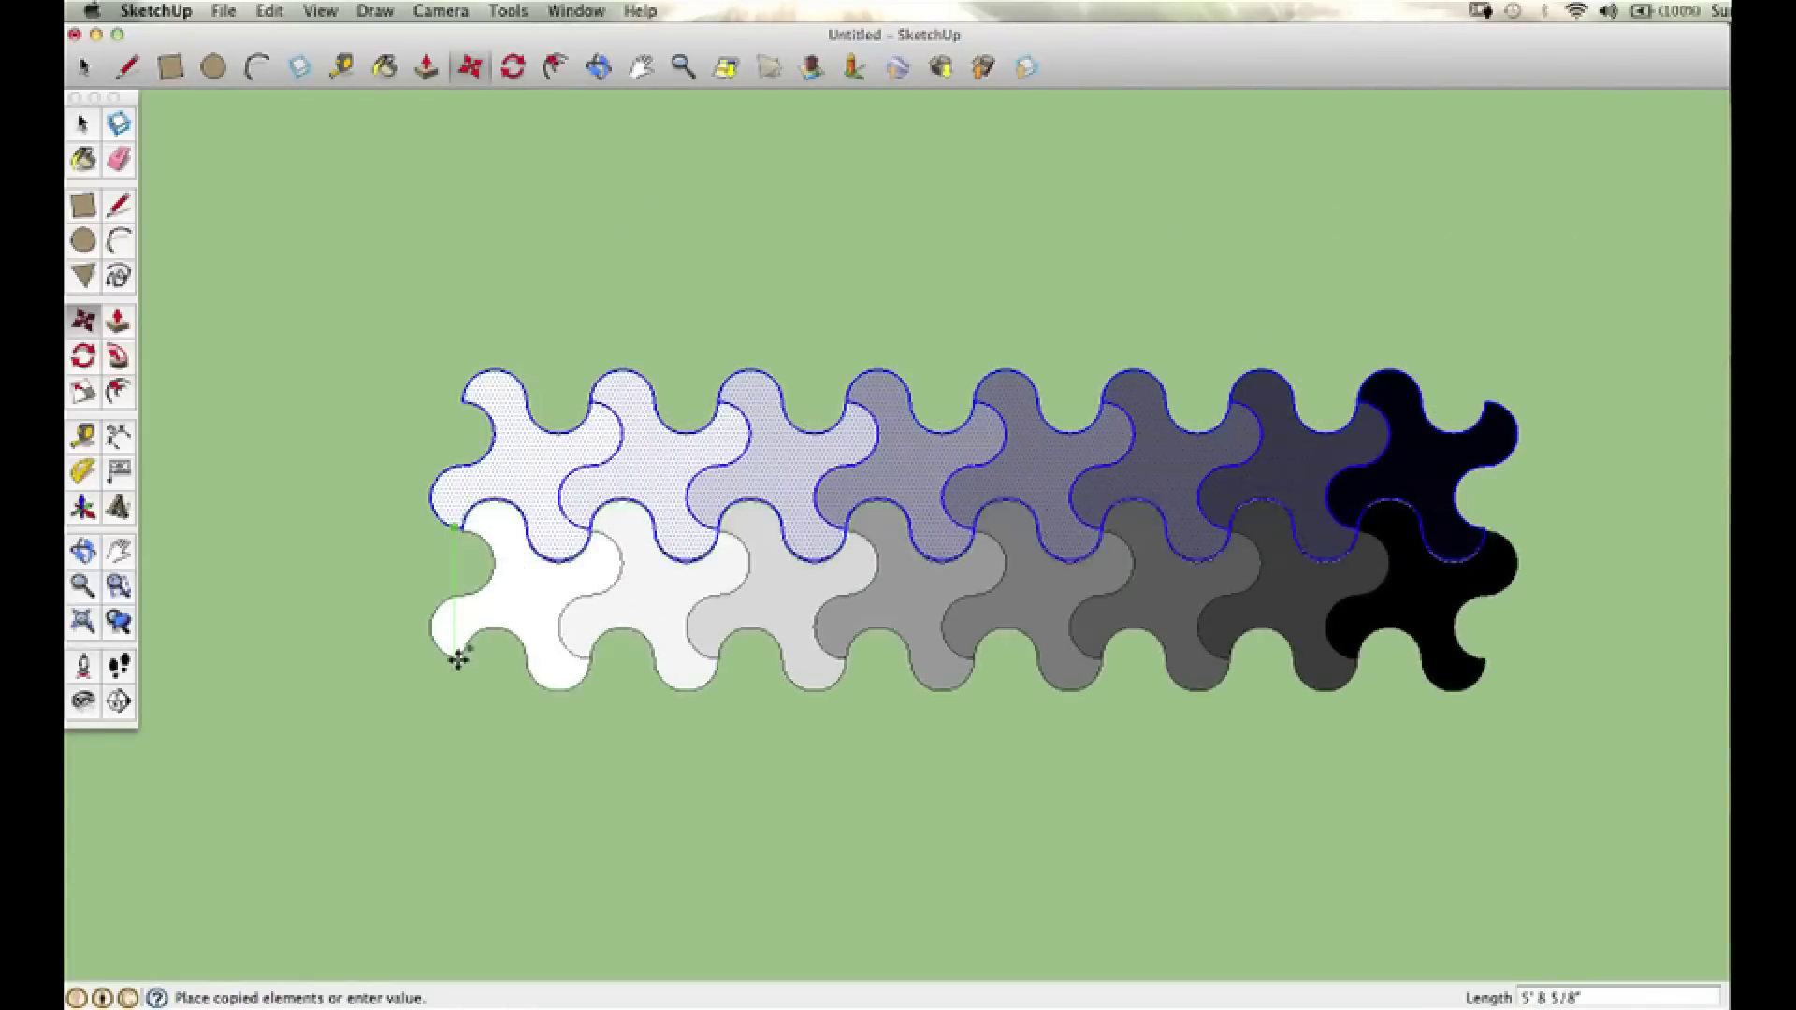
{"action": "left_click", "coordinate": [435, 750]}
{"action": "left_click", "coordinate": [447, 628]}
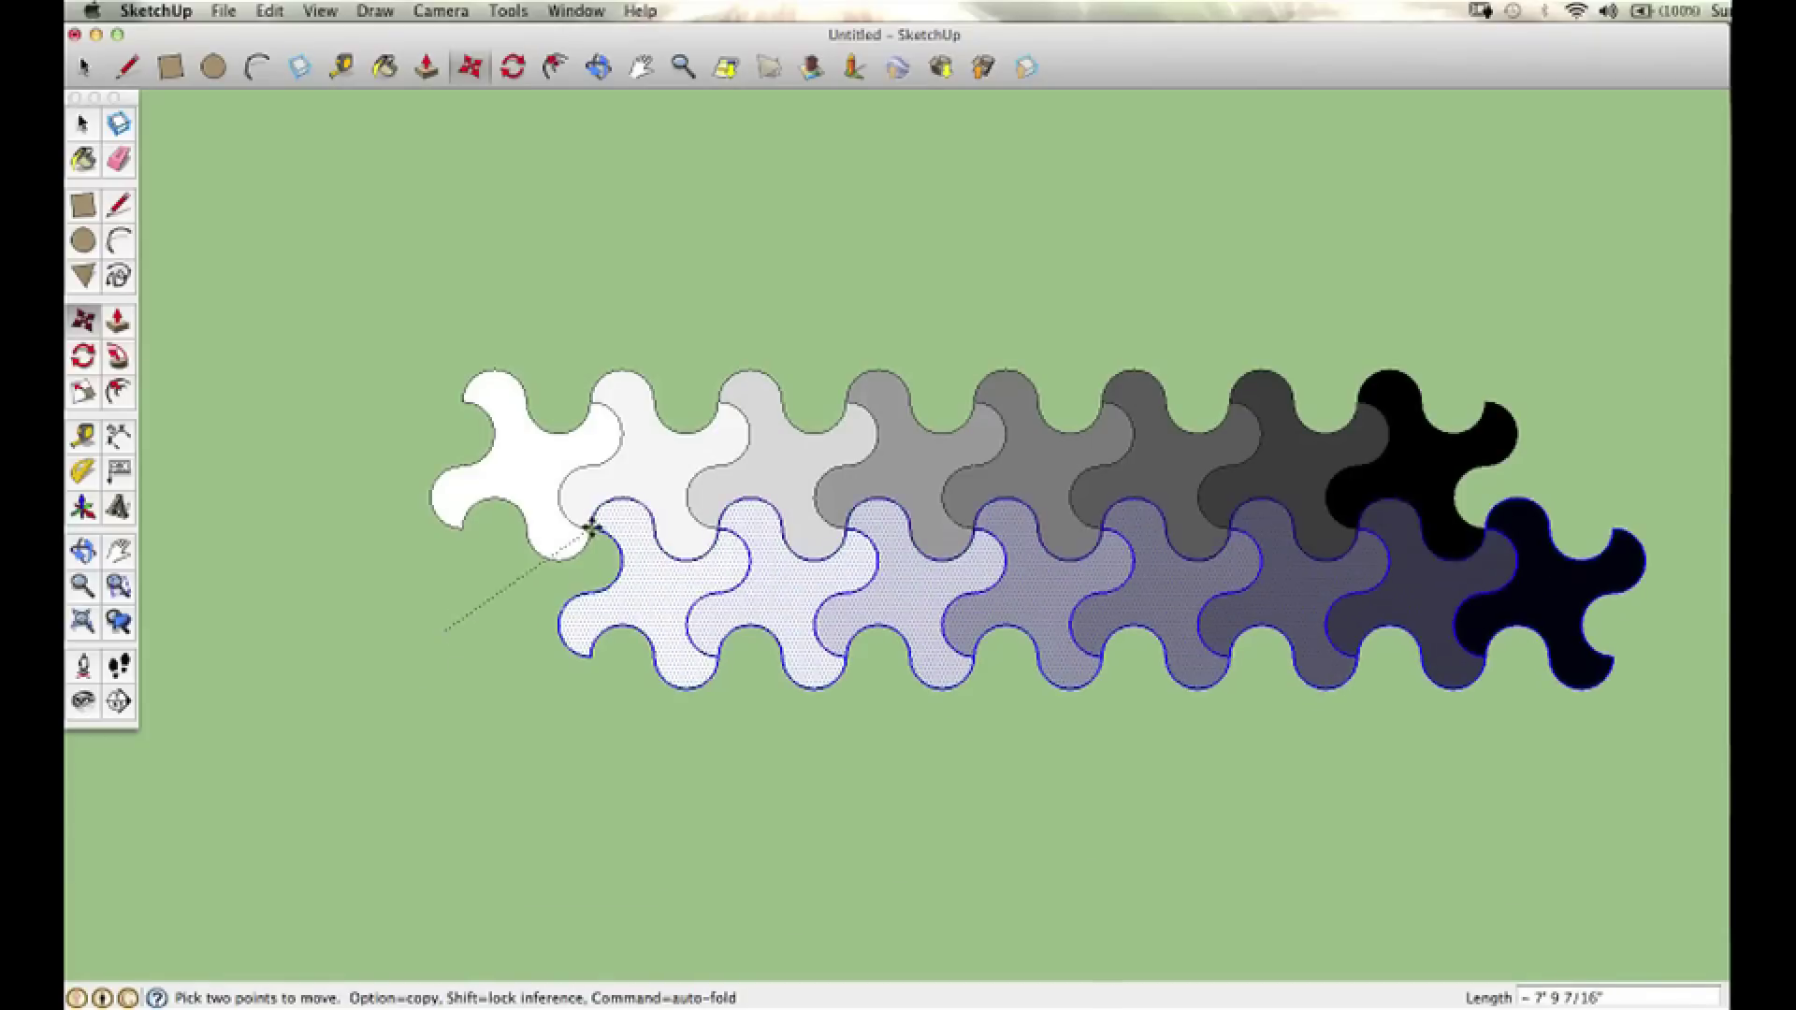
{"action": "left_click", "coordinate": [461, 532]}
{"action": "key", "text": "alt"}
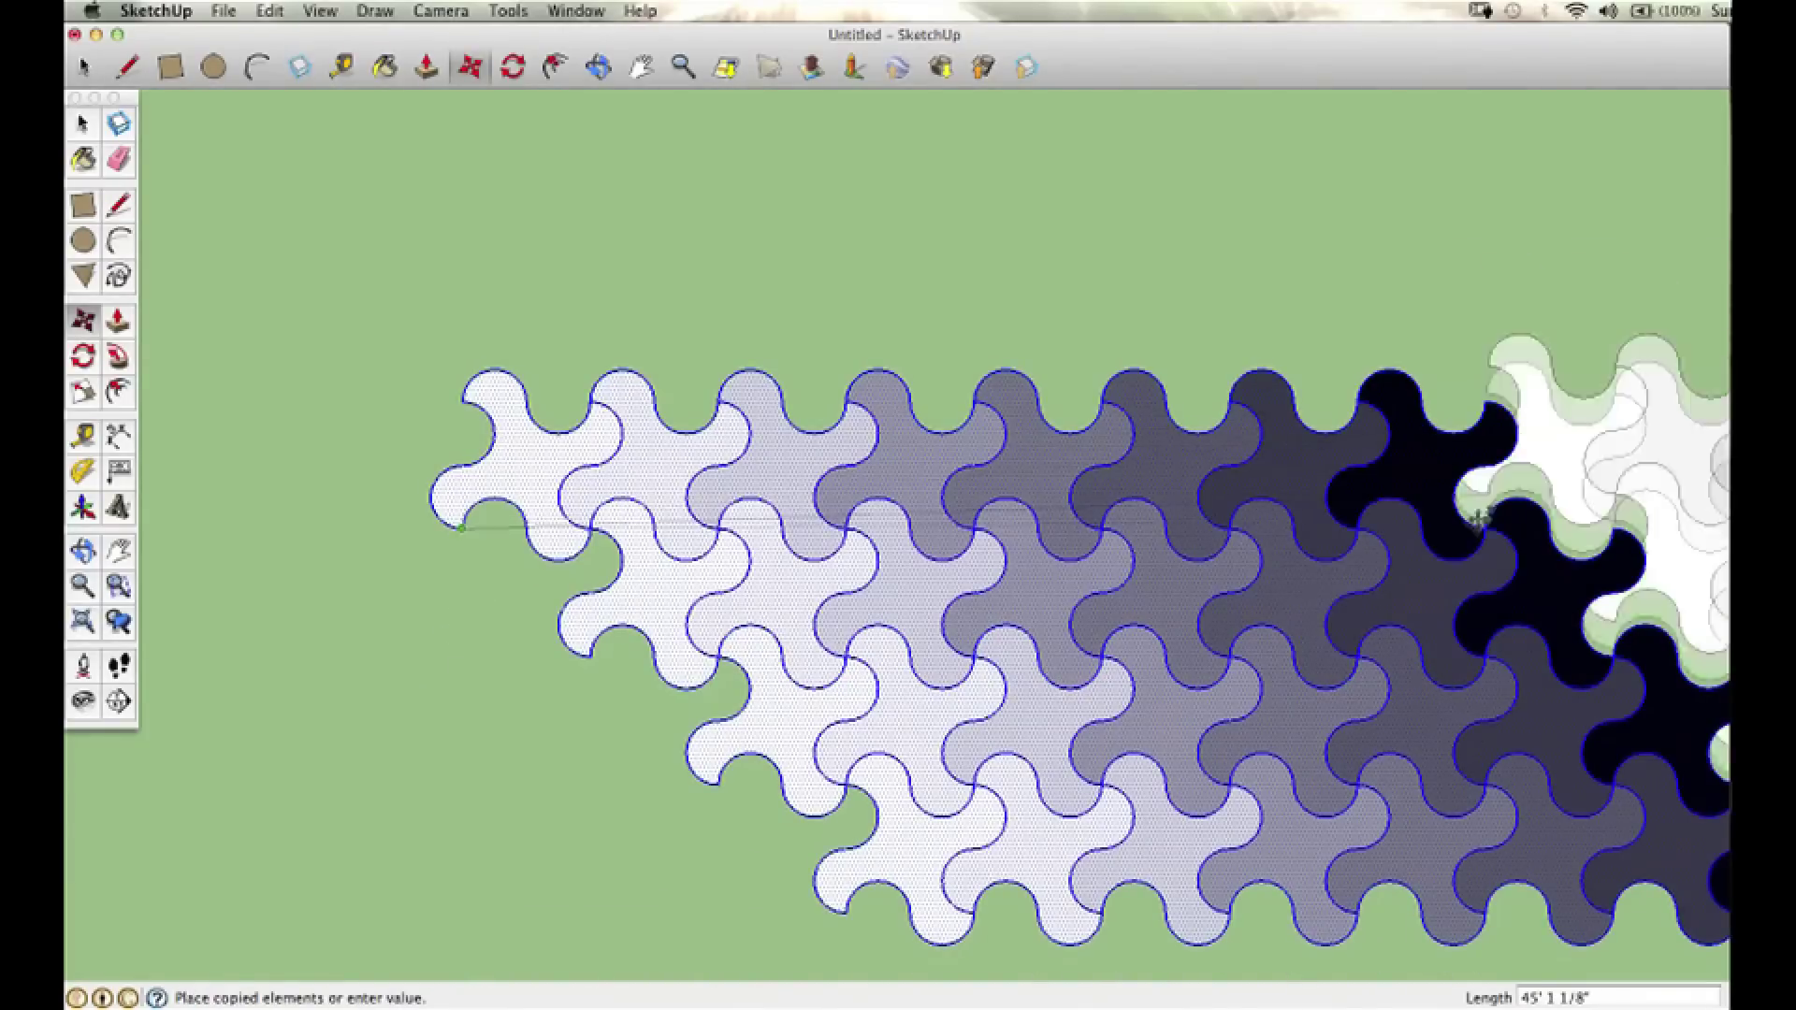
{"action": "left_click", "coordinate": [1499, 531]}
{"action": "scroll", "coordinate": [365, 384], "scroll_direction": "down", "scroll_amount": 5}
Step: Copy the whole band of tiles to place a second band above the first
{"action": "key", "text": "super+a"}
{"action": "left_click", "coordinate": [585, 620]}
{"action": "key", "text": "alt"}
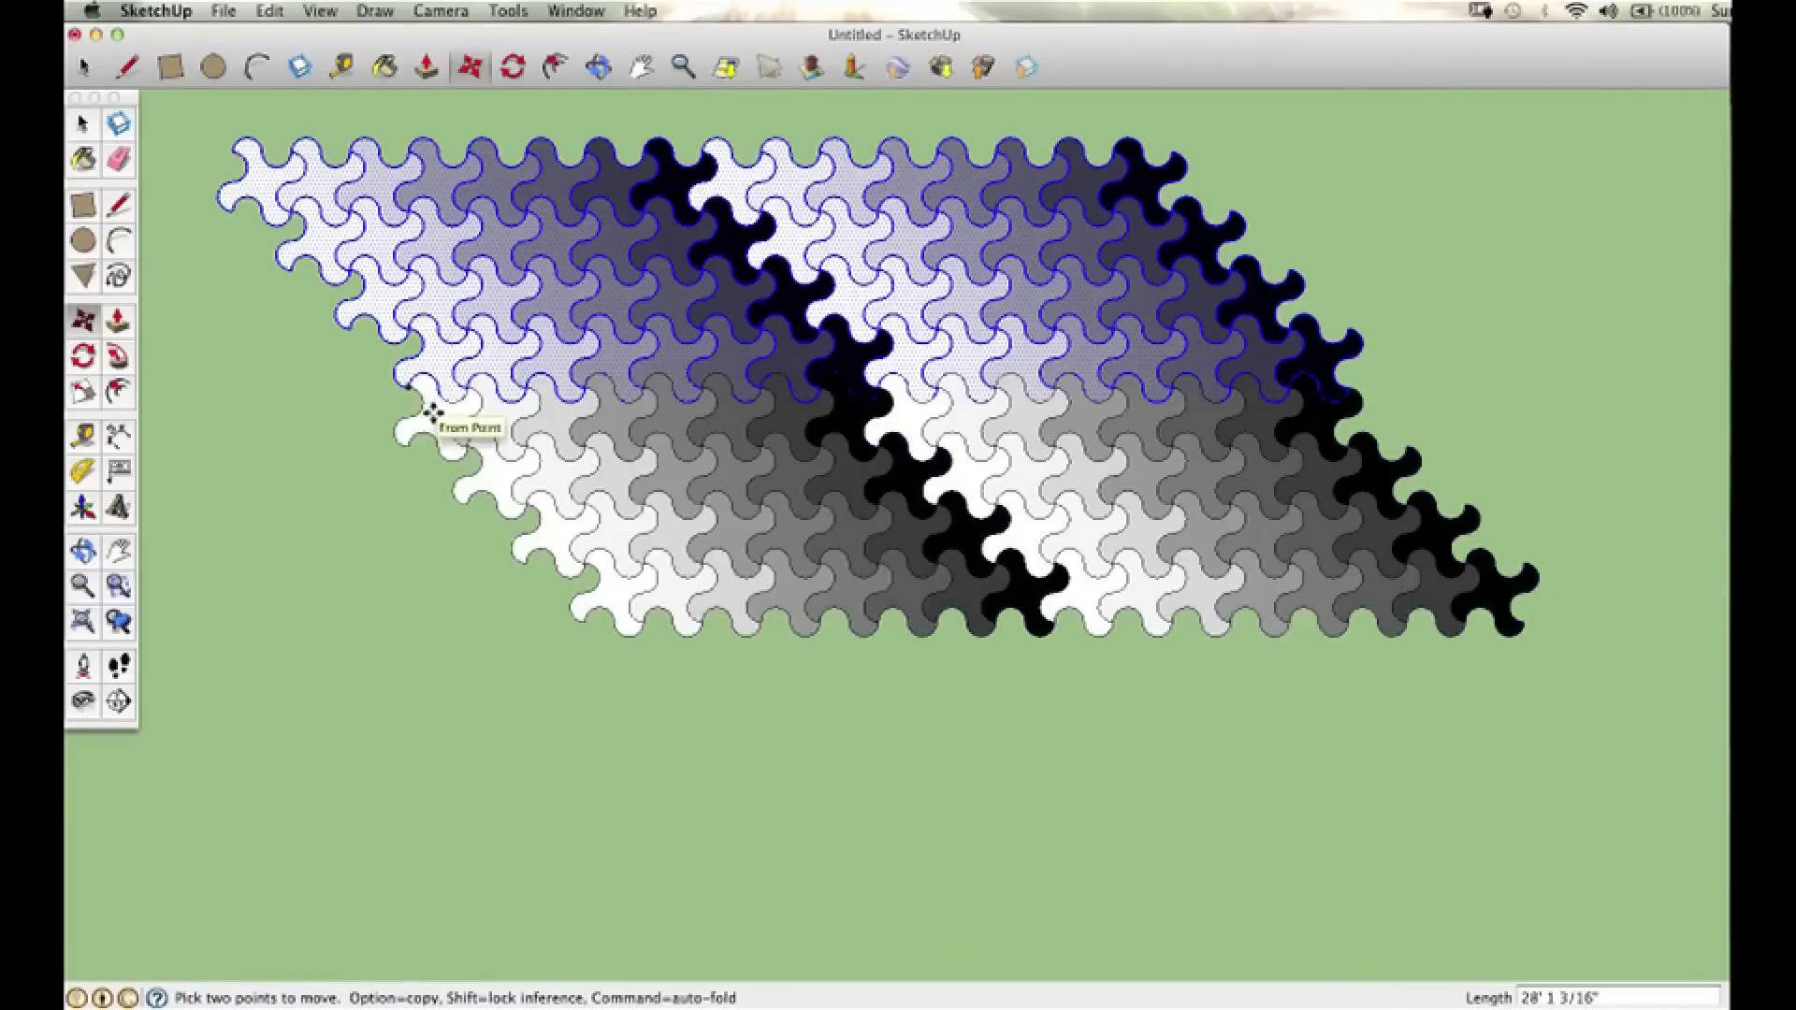
{"action": "left_click", "coordinate": [410, 387]}
{"action": "left_click", "coordinate": [726, 181]}
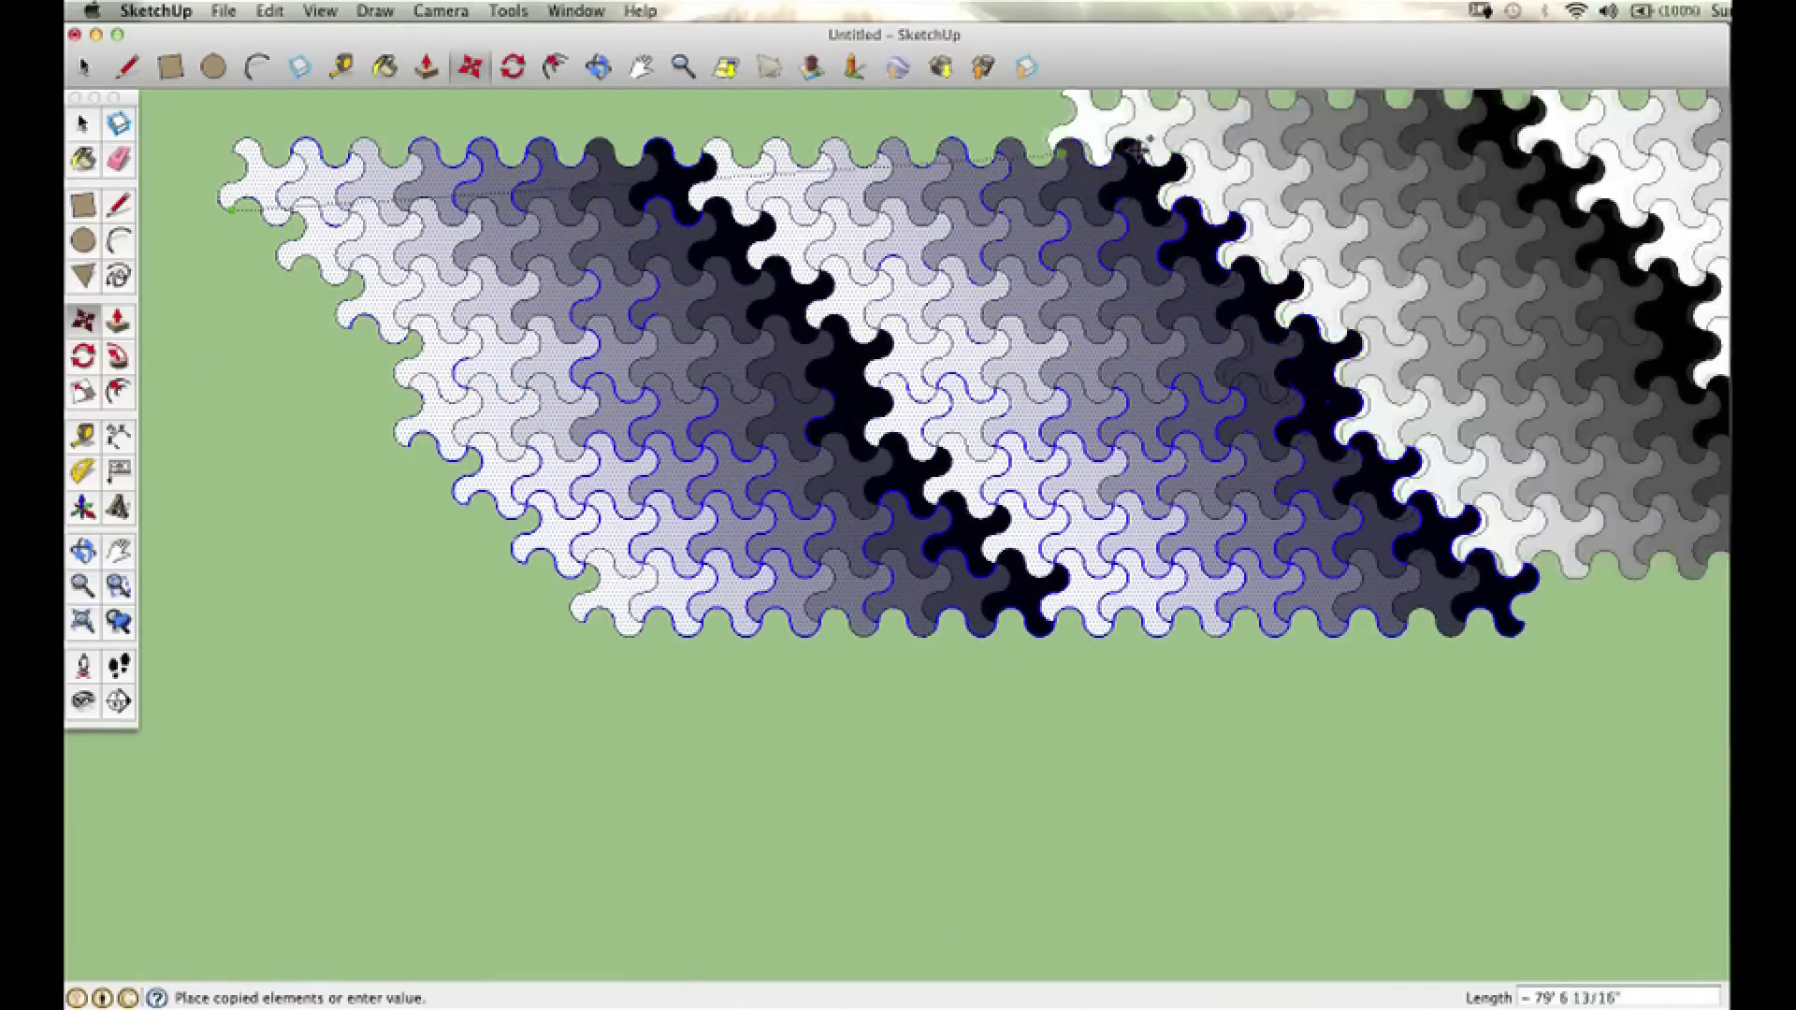
{"action": "key", "text": "Escape"}
{"action": "scroll", "coordinate": [686, 240], "scroll_direction": "up", "scroll_amount": 3}
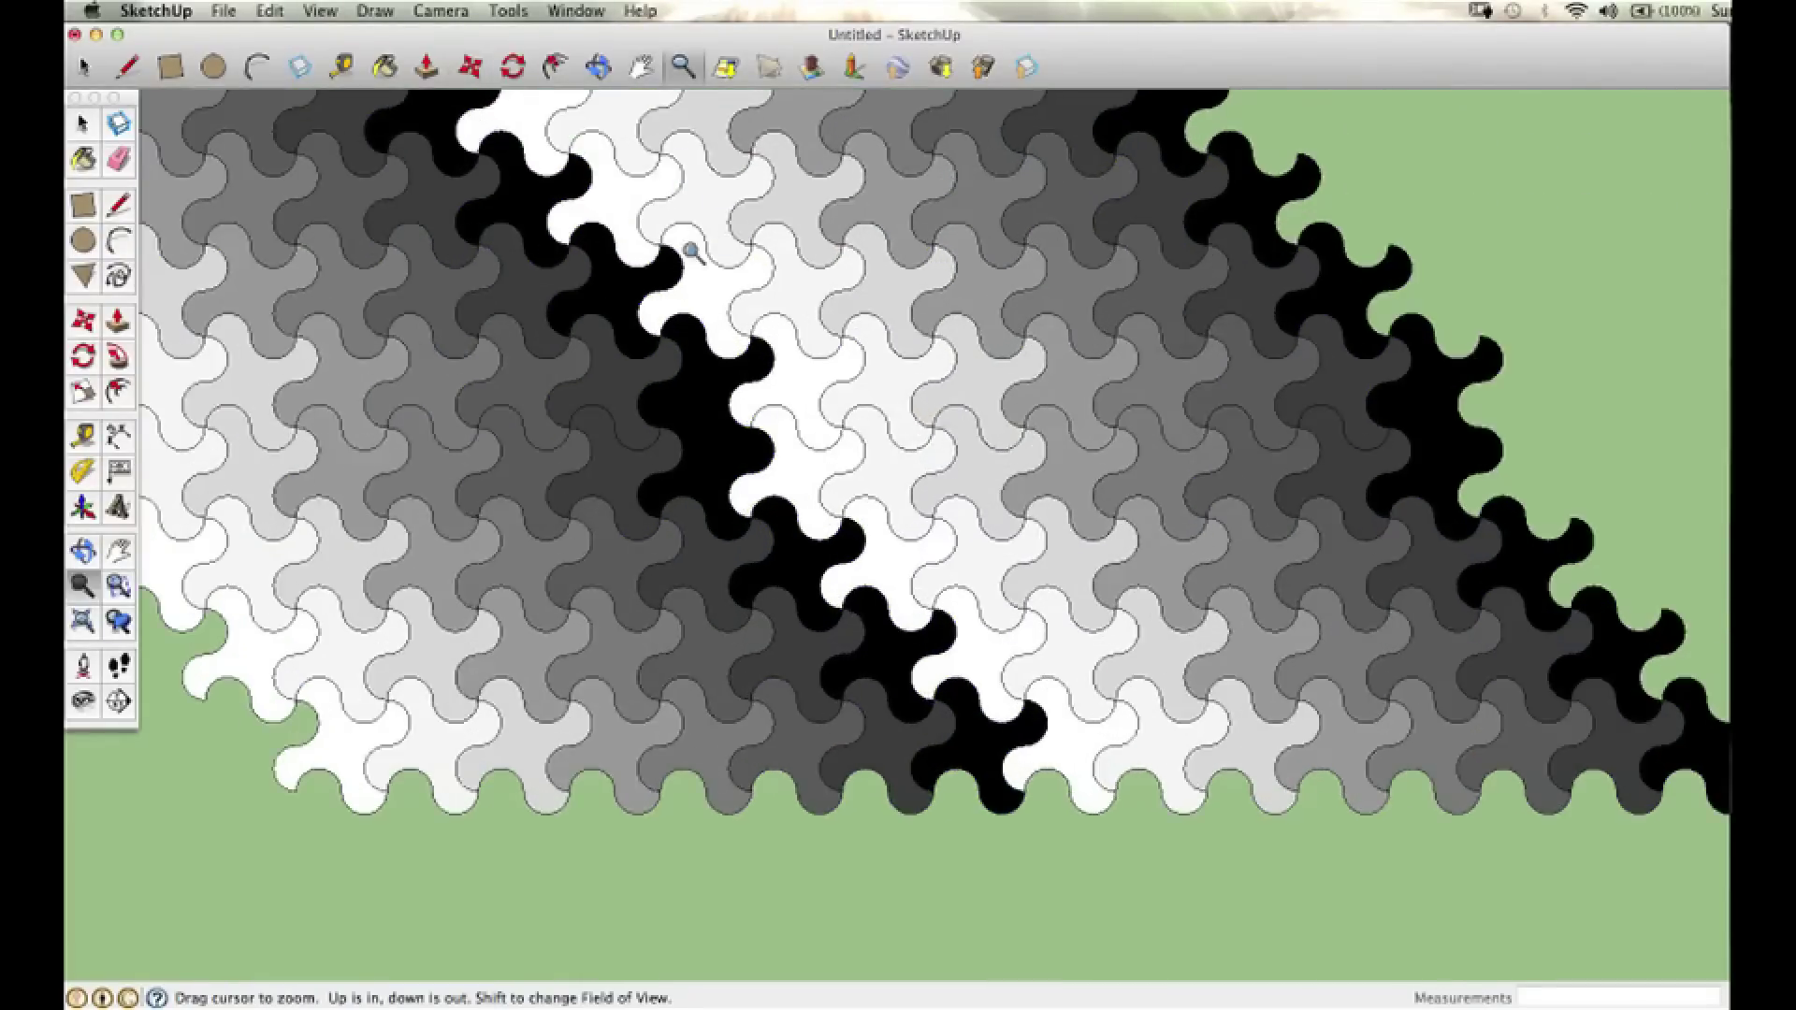
Step: Undo a misplaced offset copy and reselect all tiles for moving
{"action": "key", "text": "super+a"}
{"action": "left_click", "coordinate": [1688, 200]}
{"action": "key", "text": "alt"}
{"action": "left_click", "coordinate": [1661, 238]}
{"action": "key", "text": "space"}
{"action": "key", "text": "super+z"}
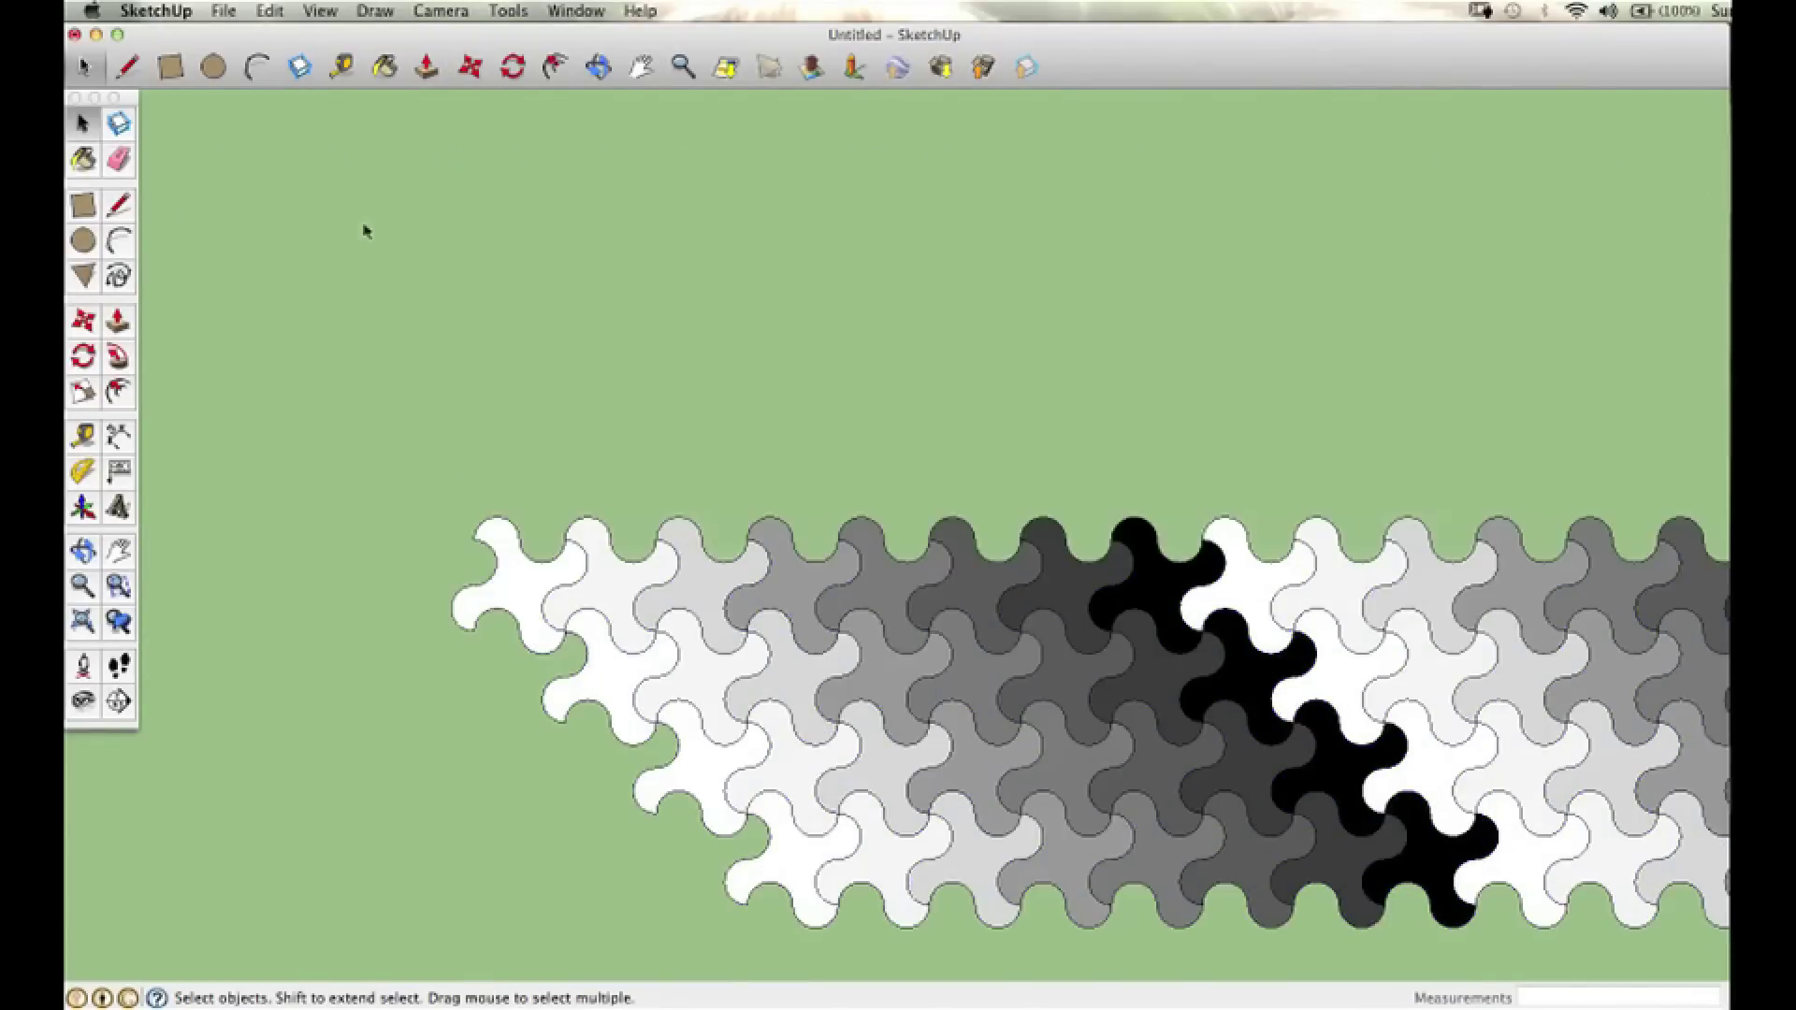
{"action": "key", "text": "z"}
{"action": "scroll", "coordinate": [786, 509], "scroll_direction": "up", "scroll_amount": 5}
{"action": "key", "text": "m"}
{"action": "scroll", "coordinate": [377, 365], "scroll_direction": "down", "scroll_amount": 1}
Step: Copy the tiles diagonally to extend the tessellation, then pan and zoom to inspect it
{"action": "left_click", "coordinate": [460, 369]}
{"action": "key", "text": "alt"}
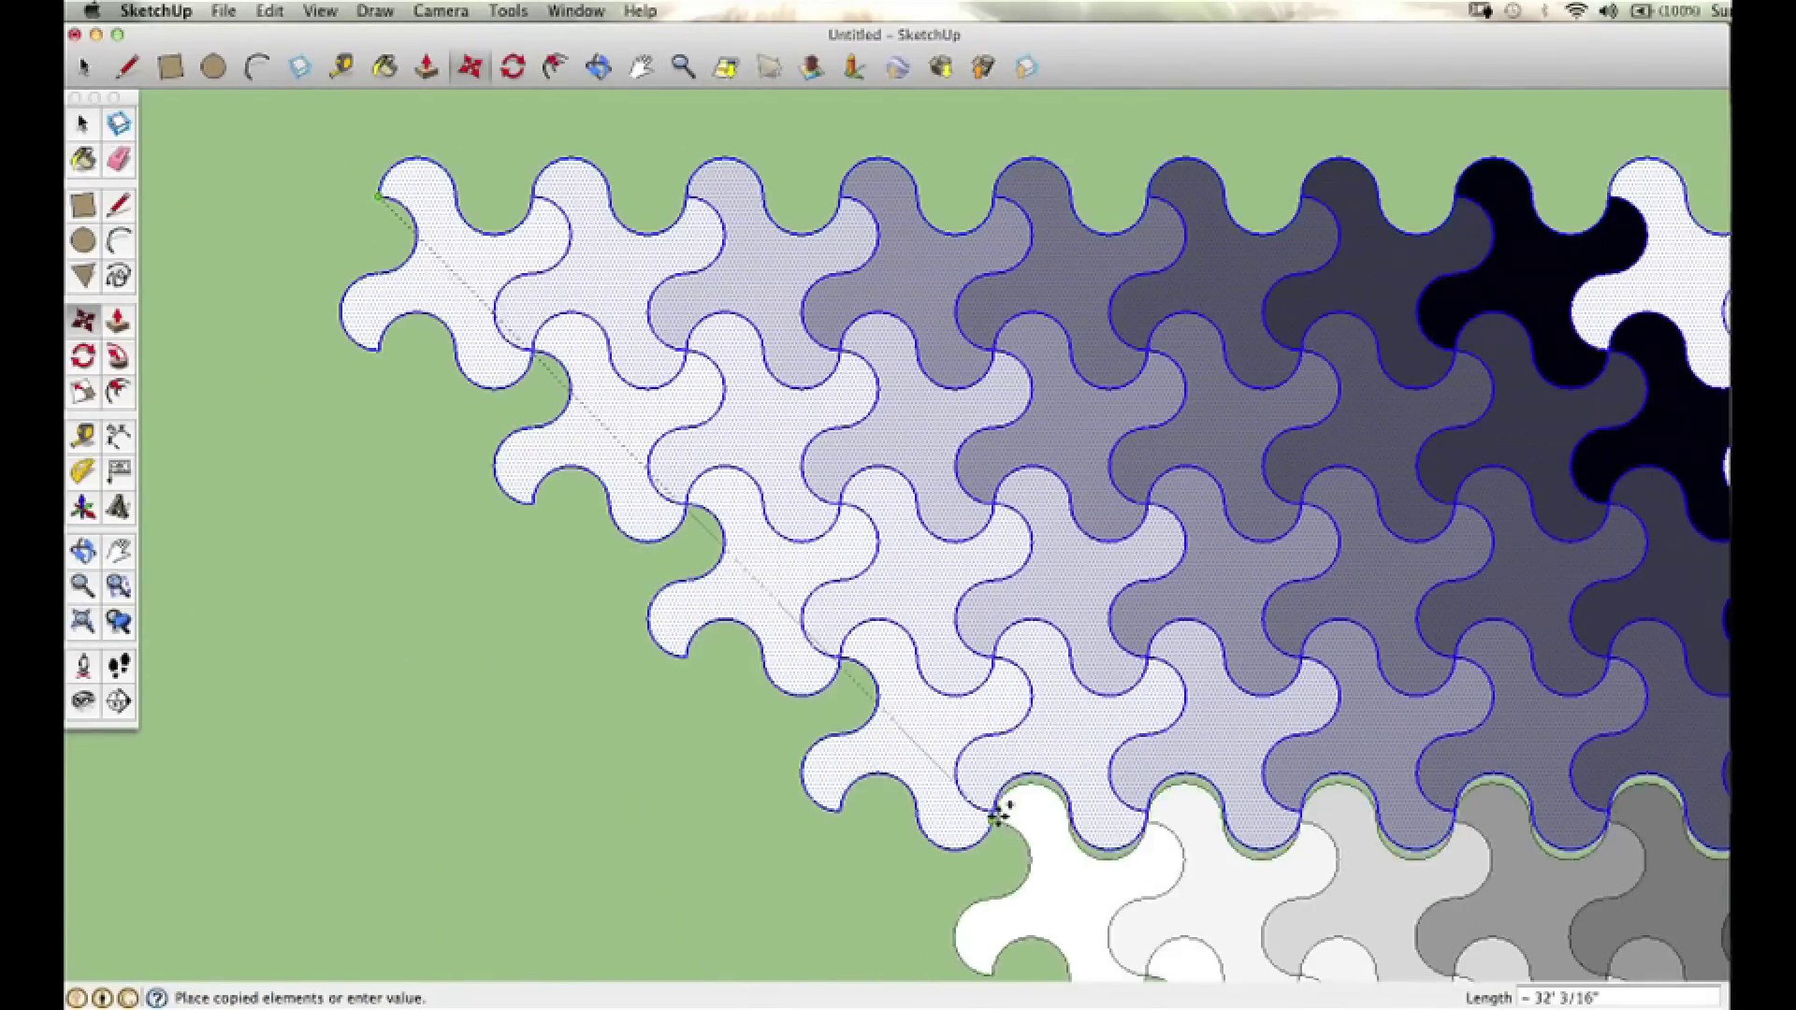
{"action": "left_click", "coordinate": [994, 802]}
{"action": "scroll", "coordinate": [995, 802], "scroll_direction": "up", "scroll_amount": 3}
{"action": "middle_click_drag", "start_coordinate": [995, 802], "coordinate": [494, 468], "text": "shift"}
{"action": "key", "text": "space"}
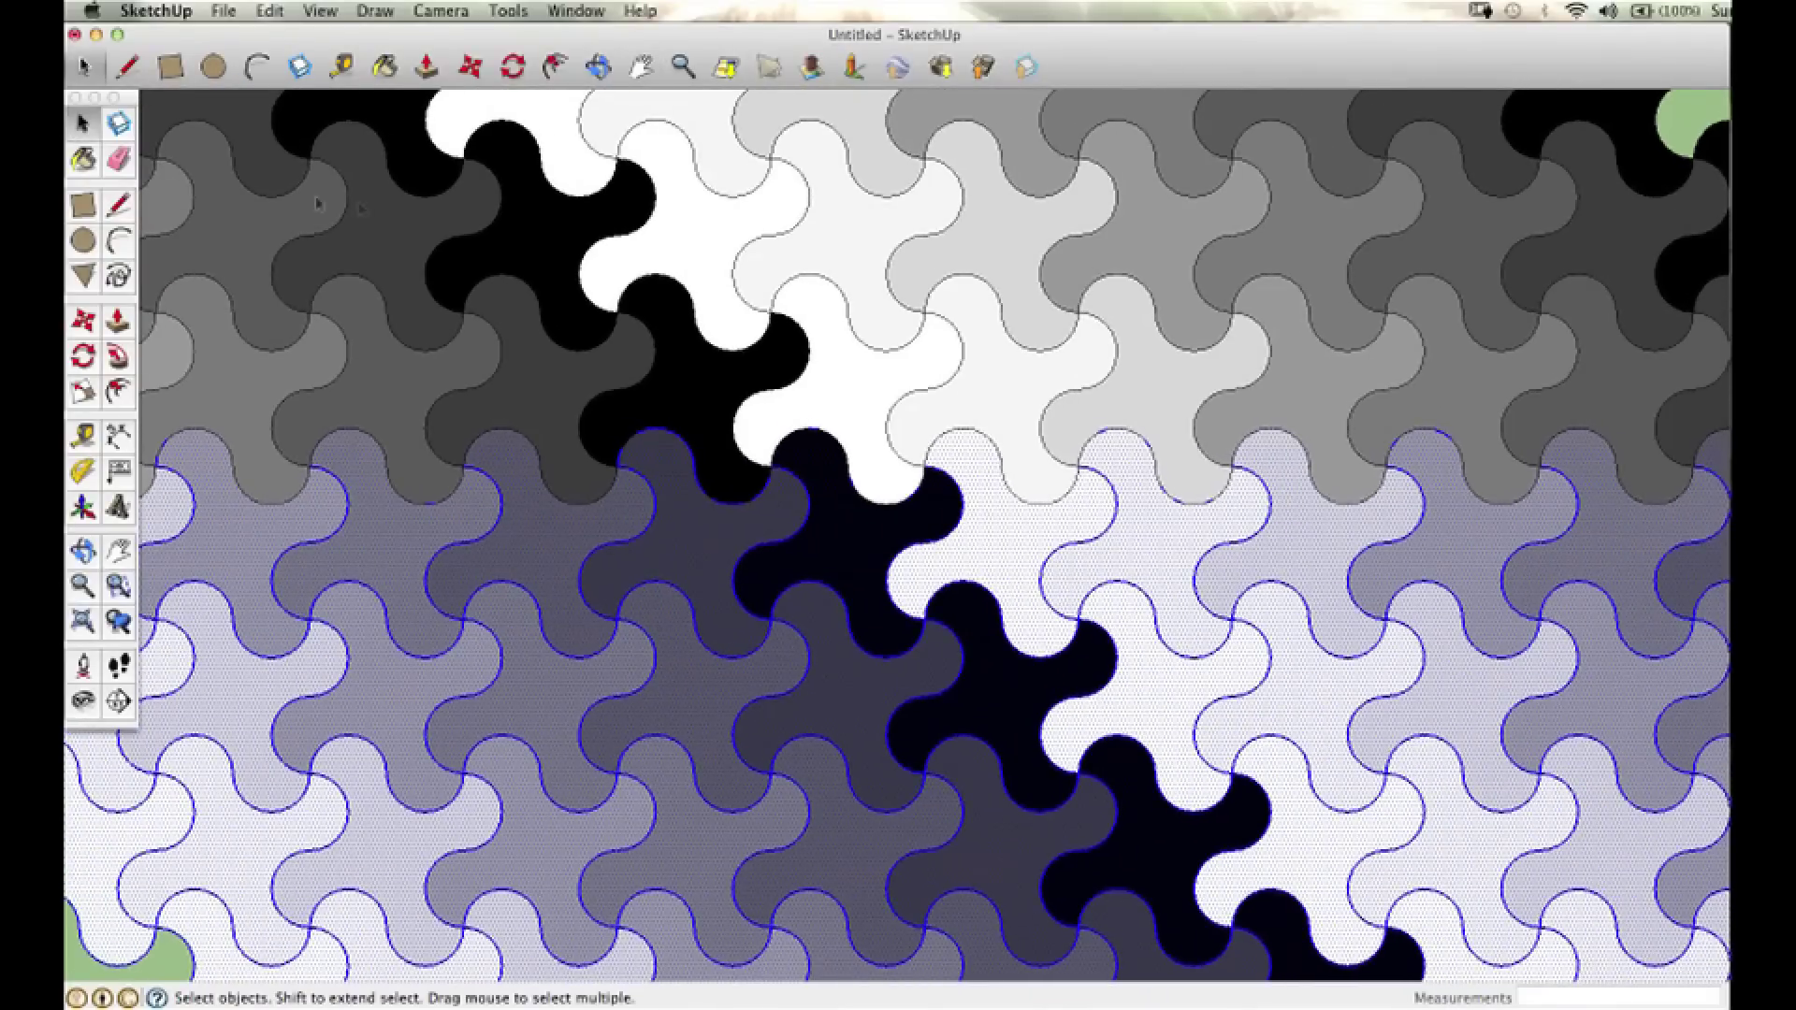
{"action": "left_click", "coordinate": [418, 215]}
{"action": "key", "text": "z"}
{"action": "left_click_drag", "start_coordinate": [862, 593], "coordinate": [870, 546]}
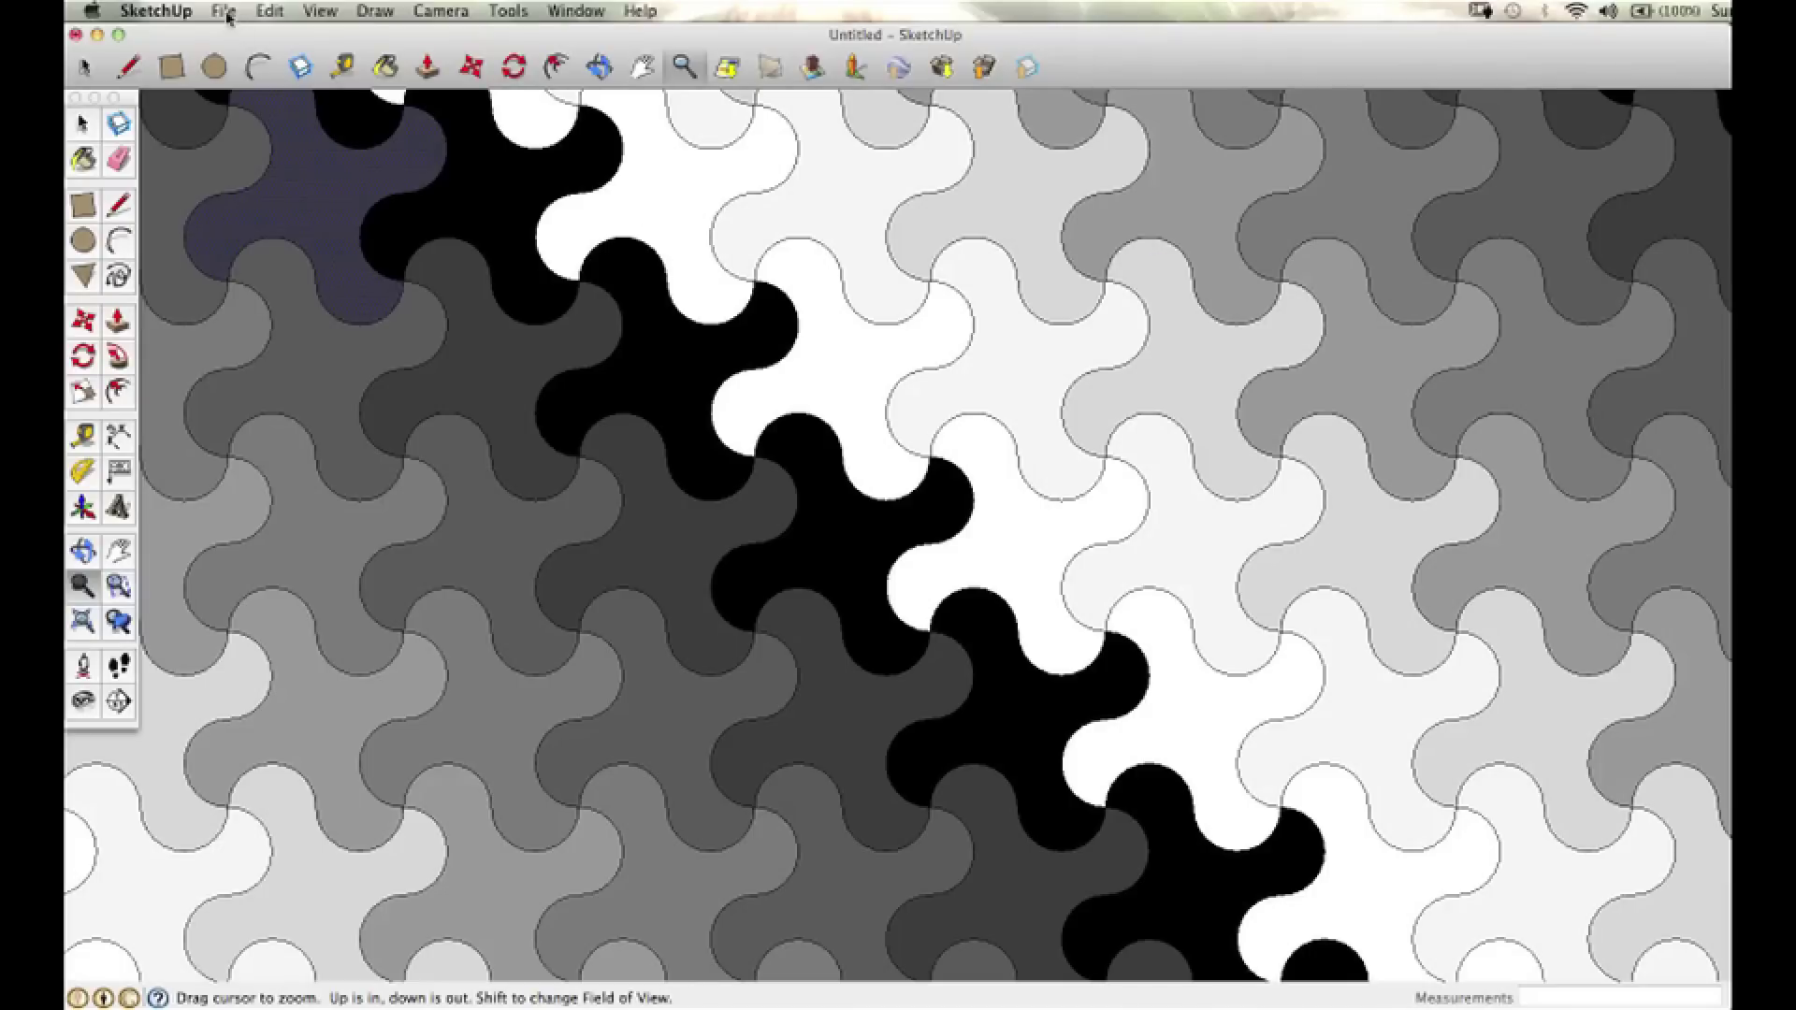
Step: Export the view as the PNG 'Escher Style Tess4 Mac' and open it in Preview
{"action": "left_click", "coordinate": [227, 13]}
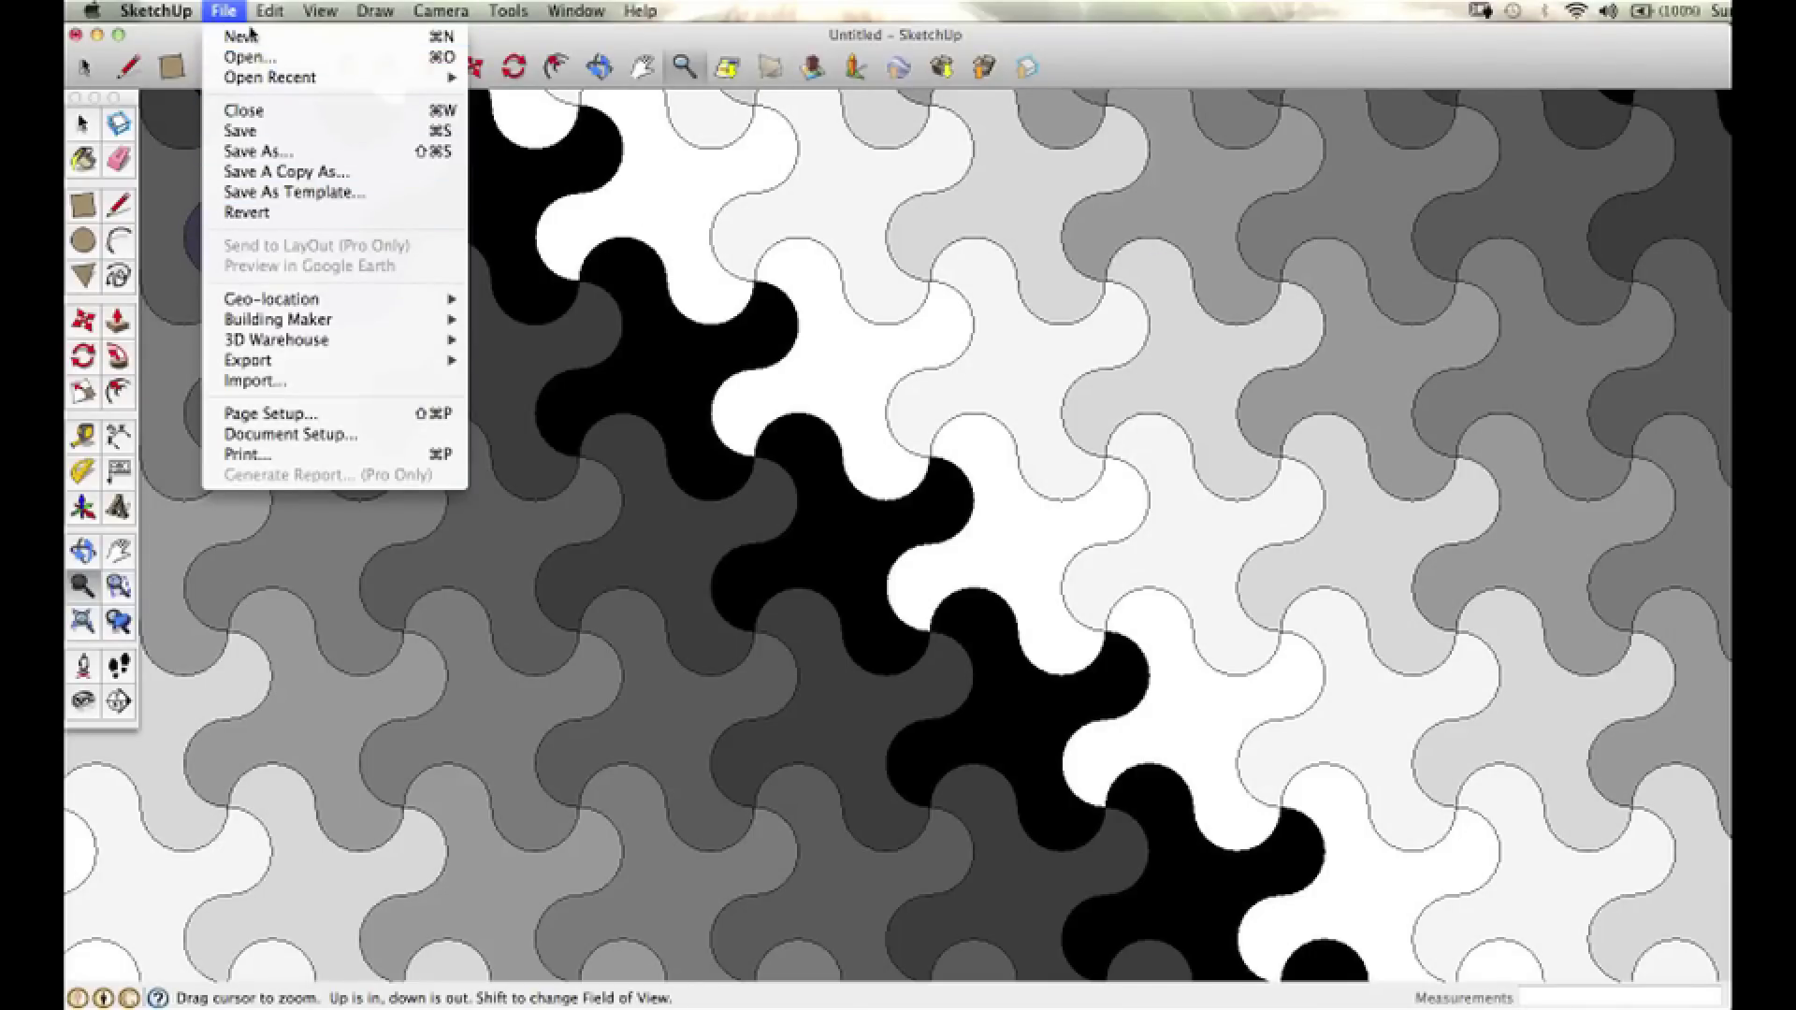
{"action": "mouse_move", "coordinate": [380, 369]}
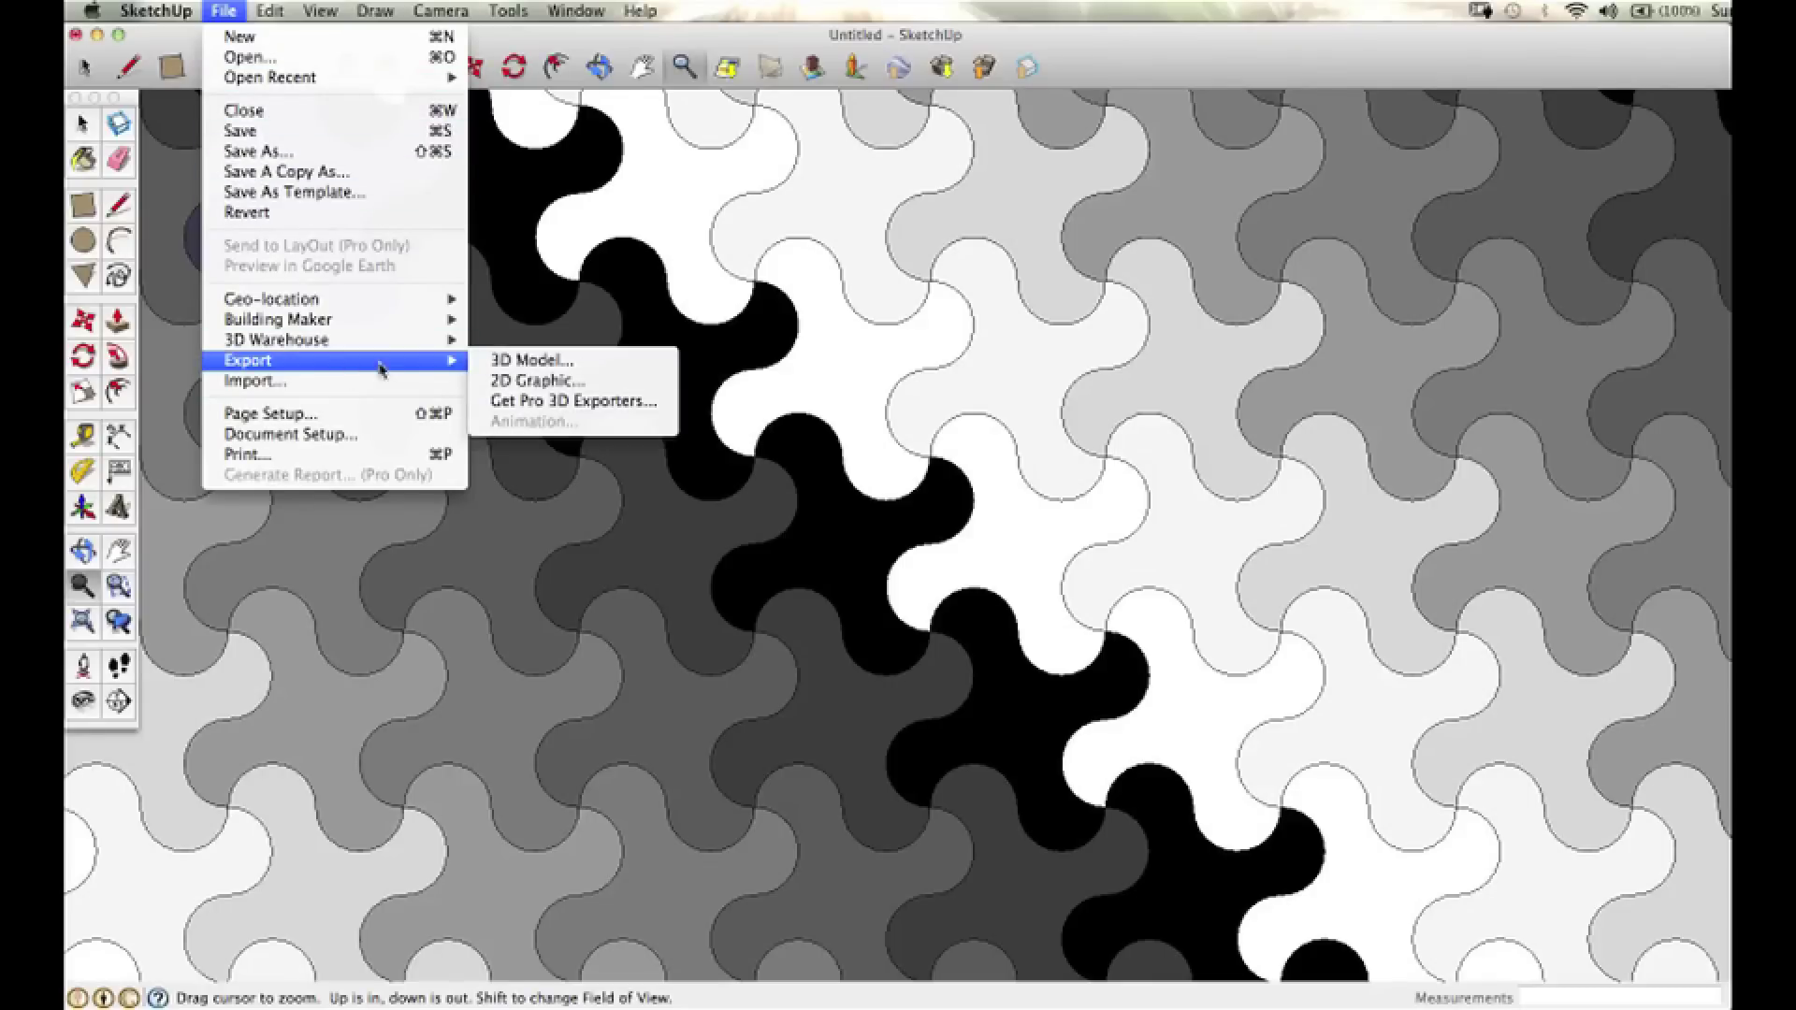
{"action": "left_click", "coordinate": [541, 382]}
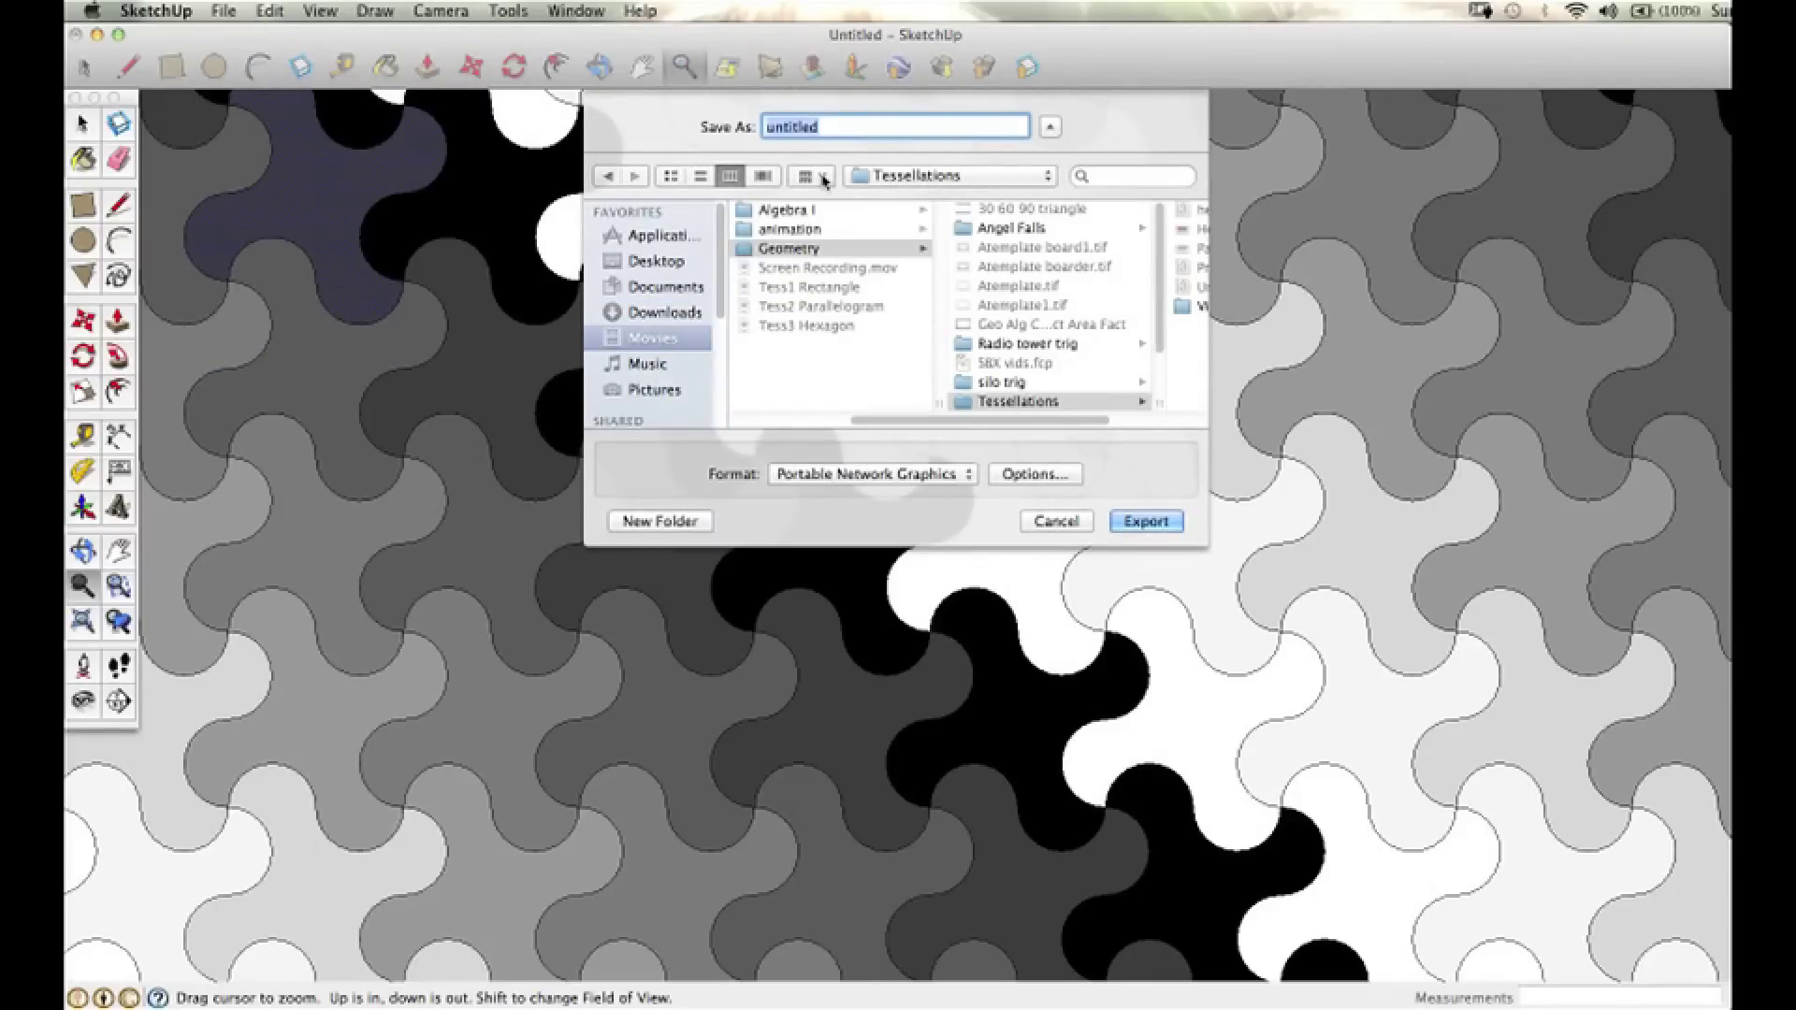
{"action": "type", "text": "Escher Style"}
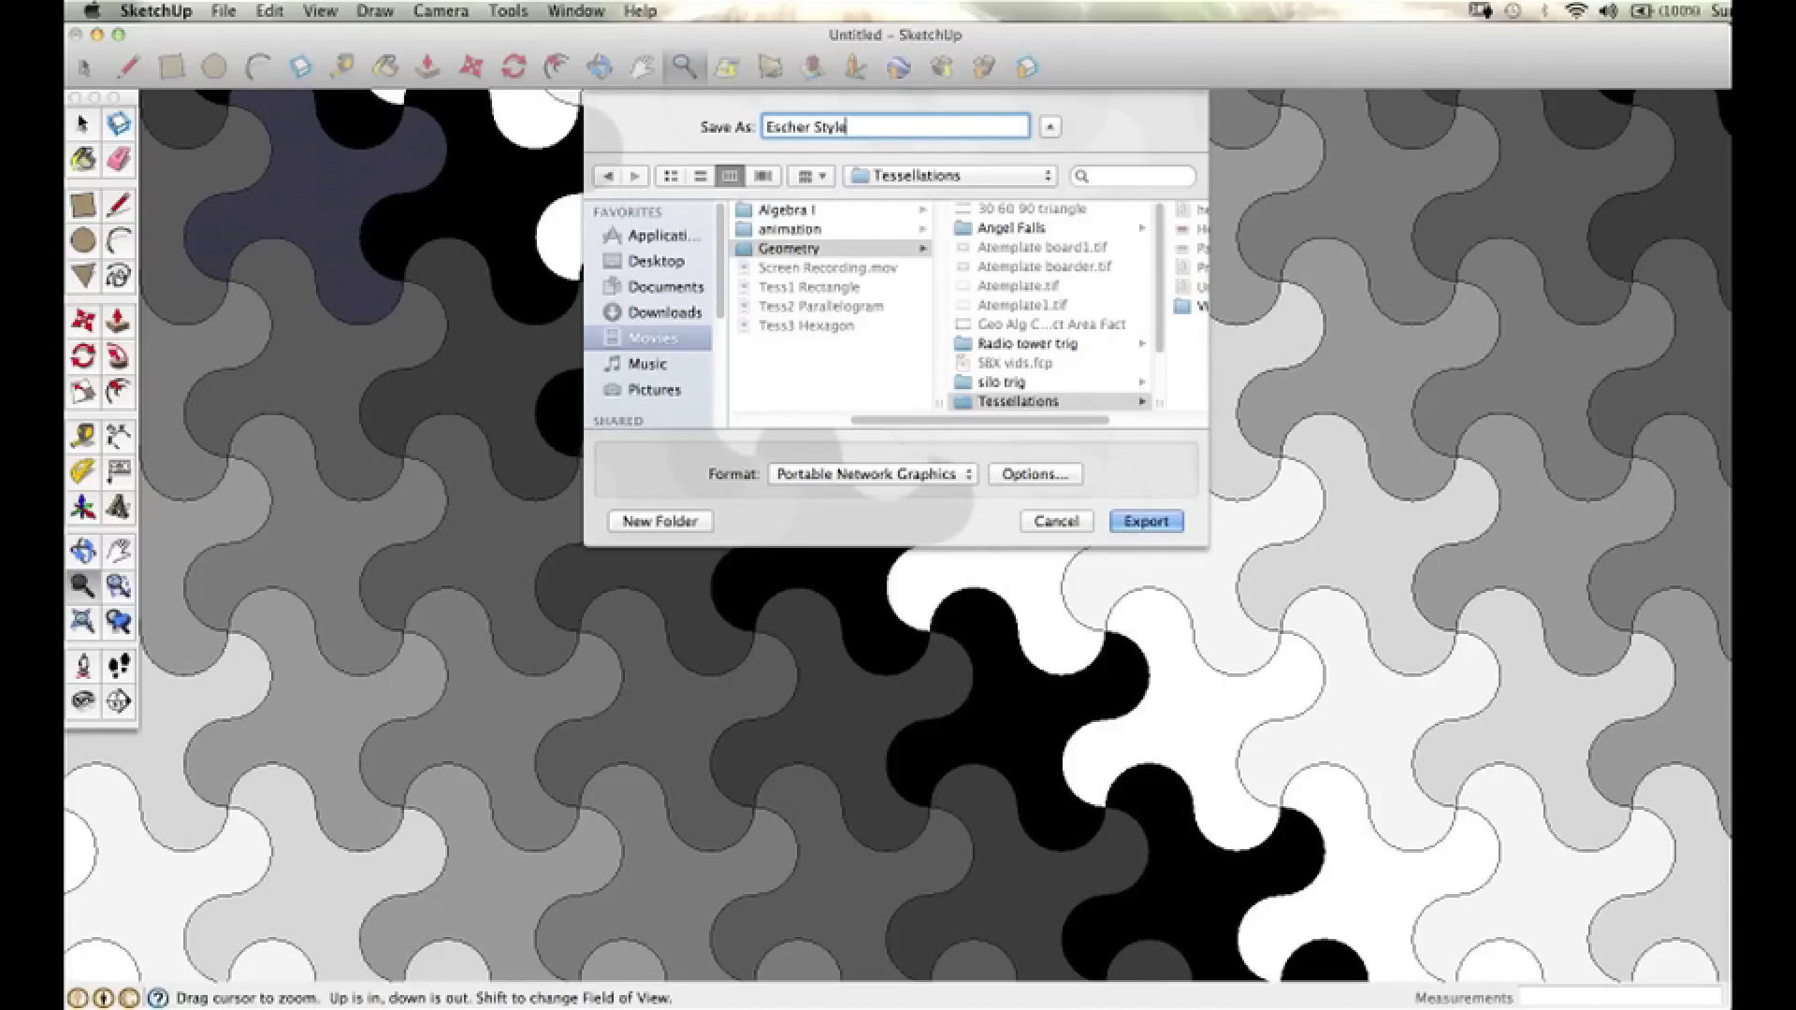
{"action": "type", "text": " Tess4 Mac"}
{"action": "left_click", "coordinate": [1137, 524]}
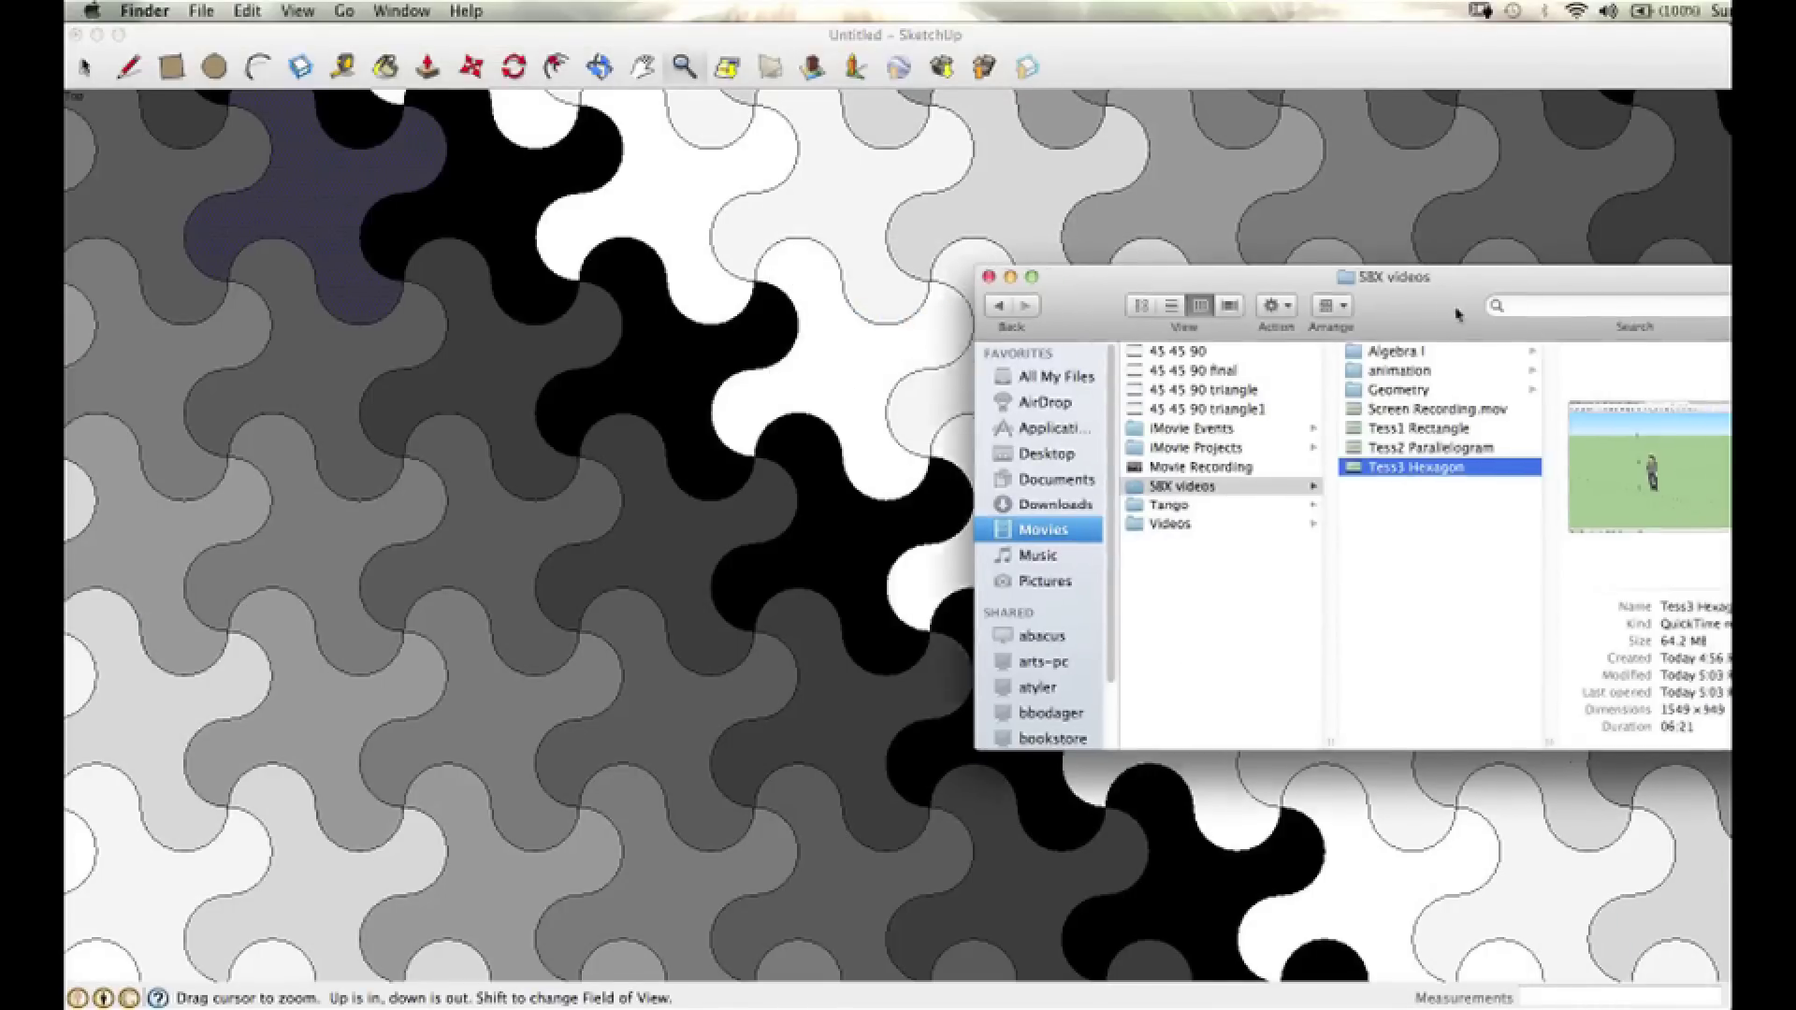
{"action": "left_click", "coordinate": [1329, 385]}
{"action": "left_click", "coordinate": [1347, 541]}
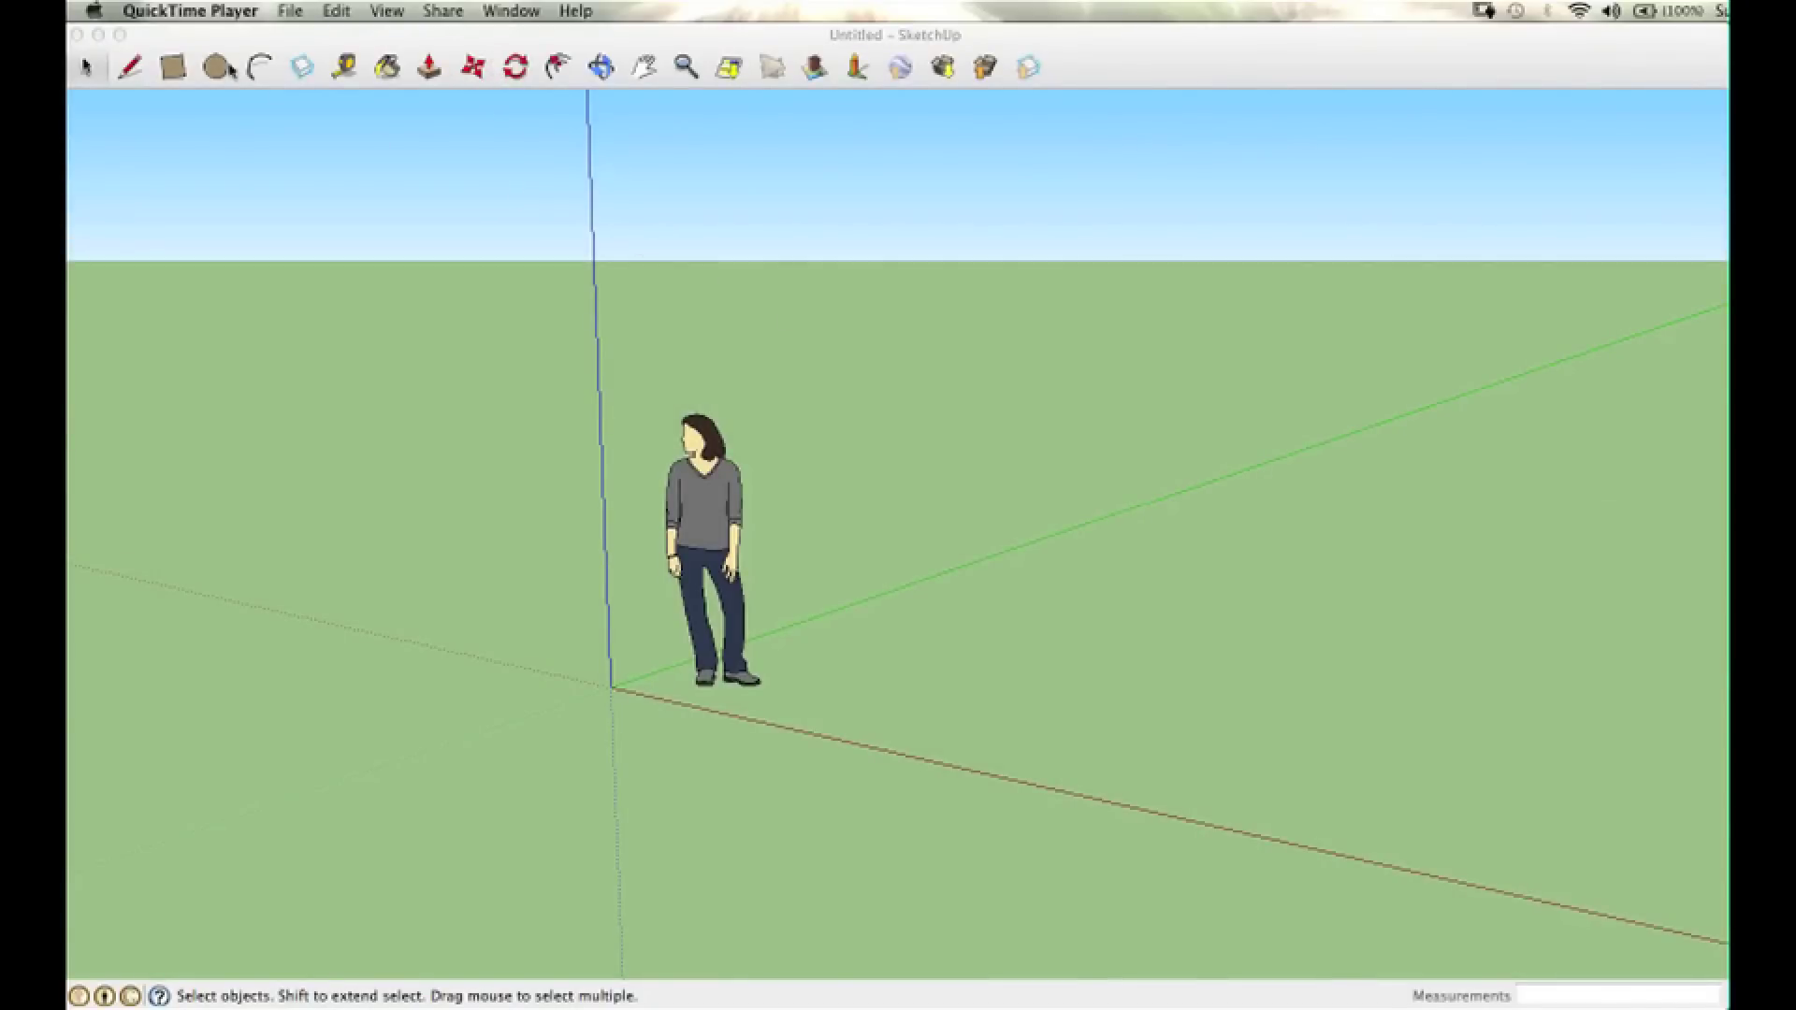
Step: Hide the axes and switch the camera to Parallel Projection
{"action": "left_click", "coordinate": [207, 39]}
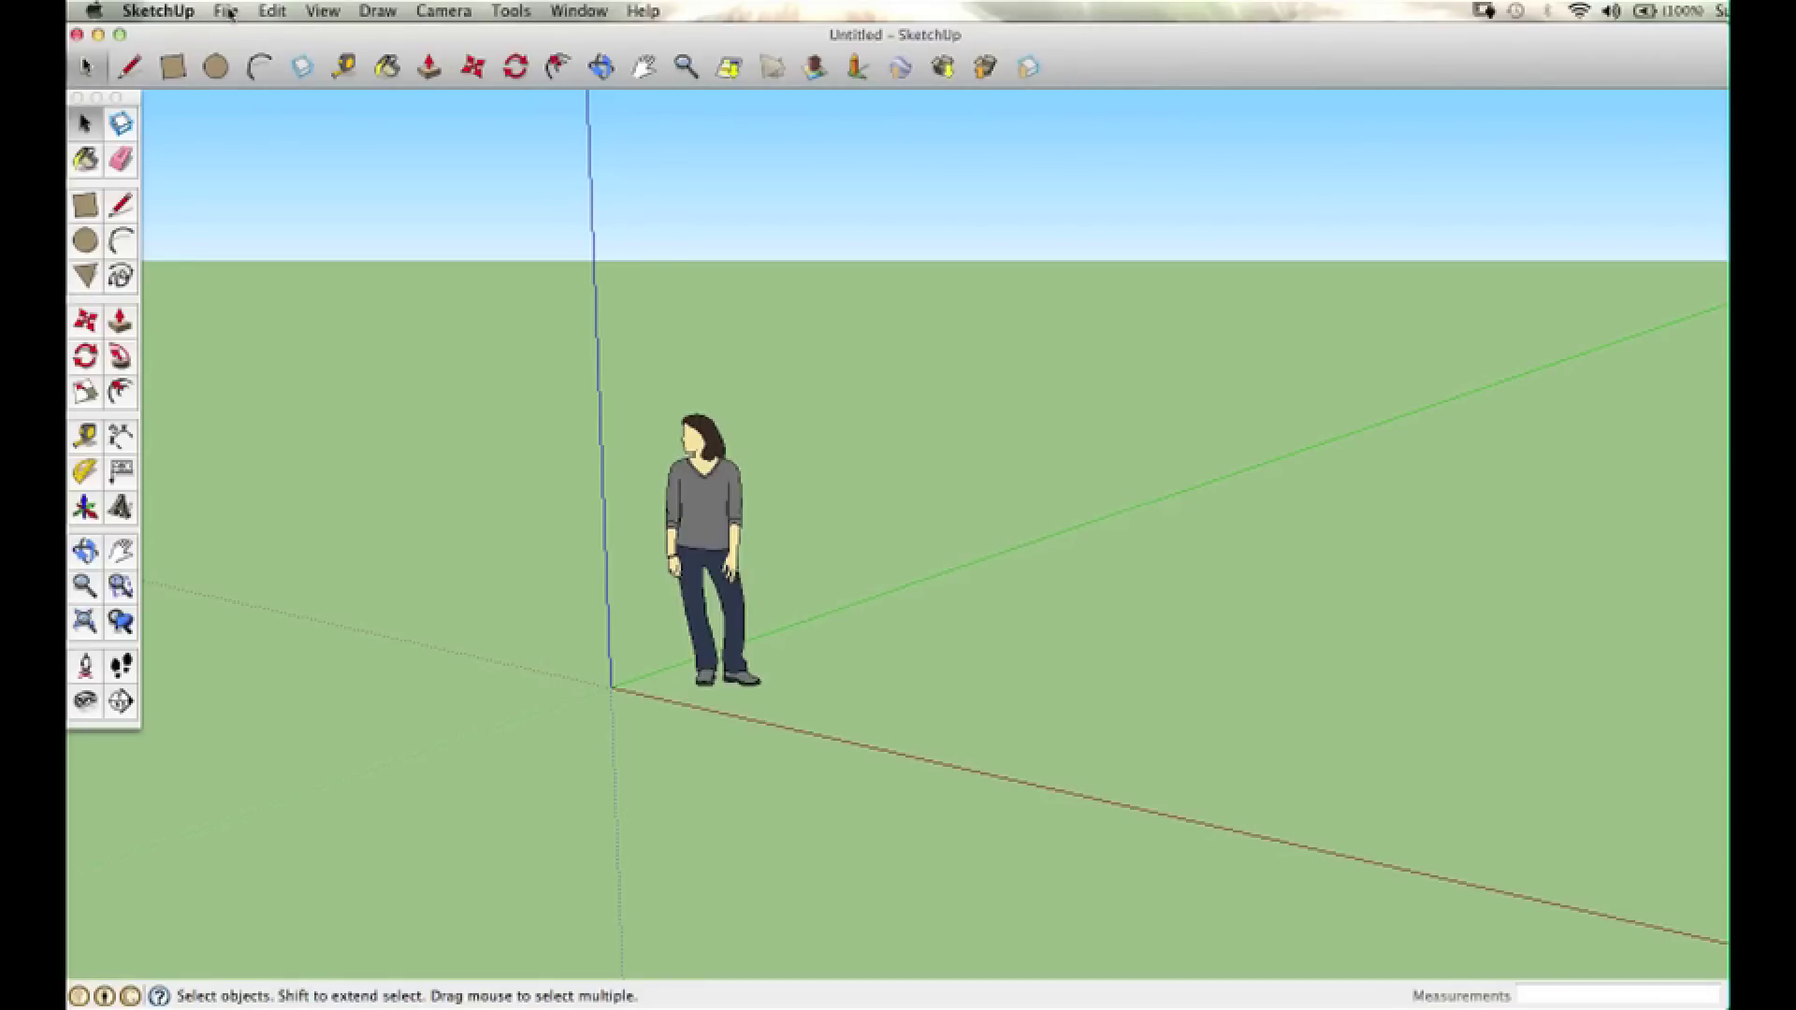
{"action": "left_click", "coordinate": [324, 10]}
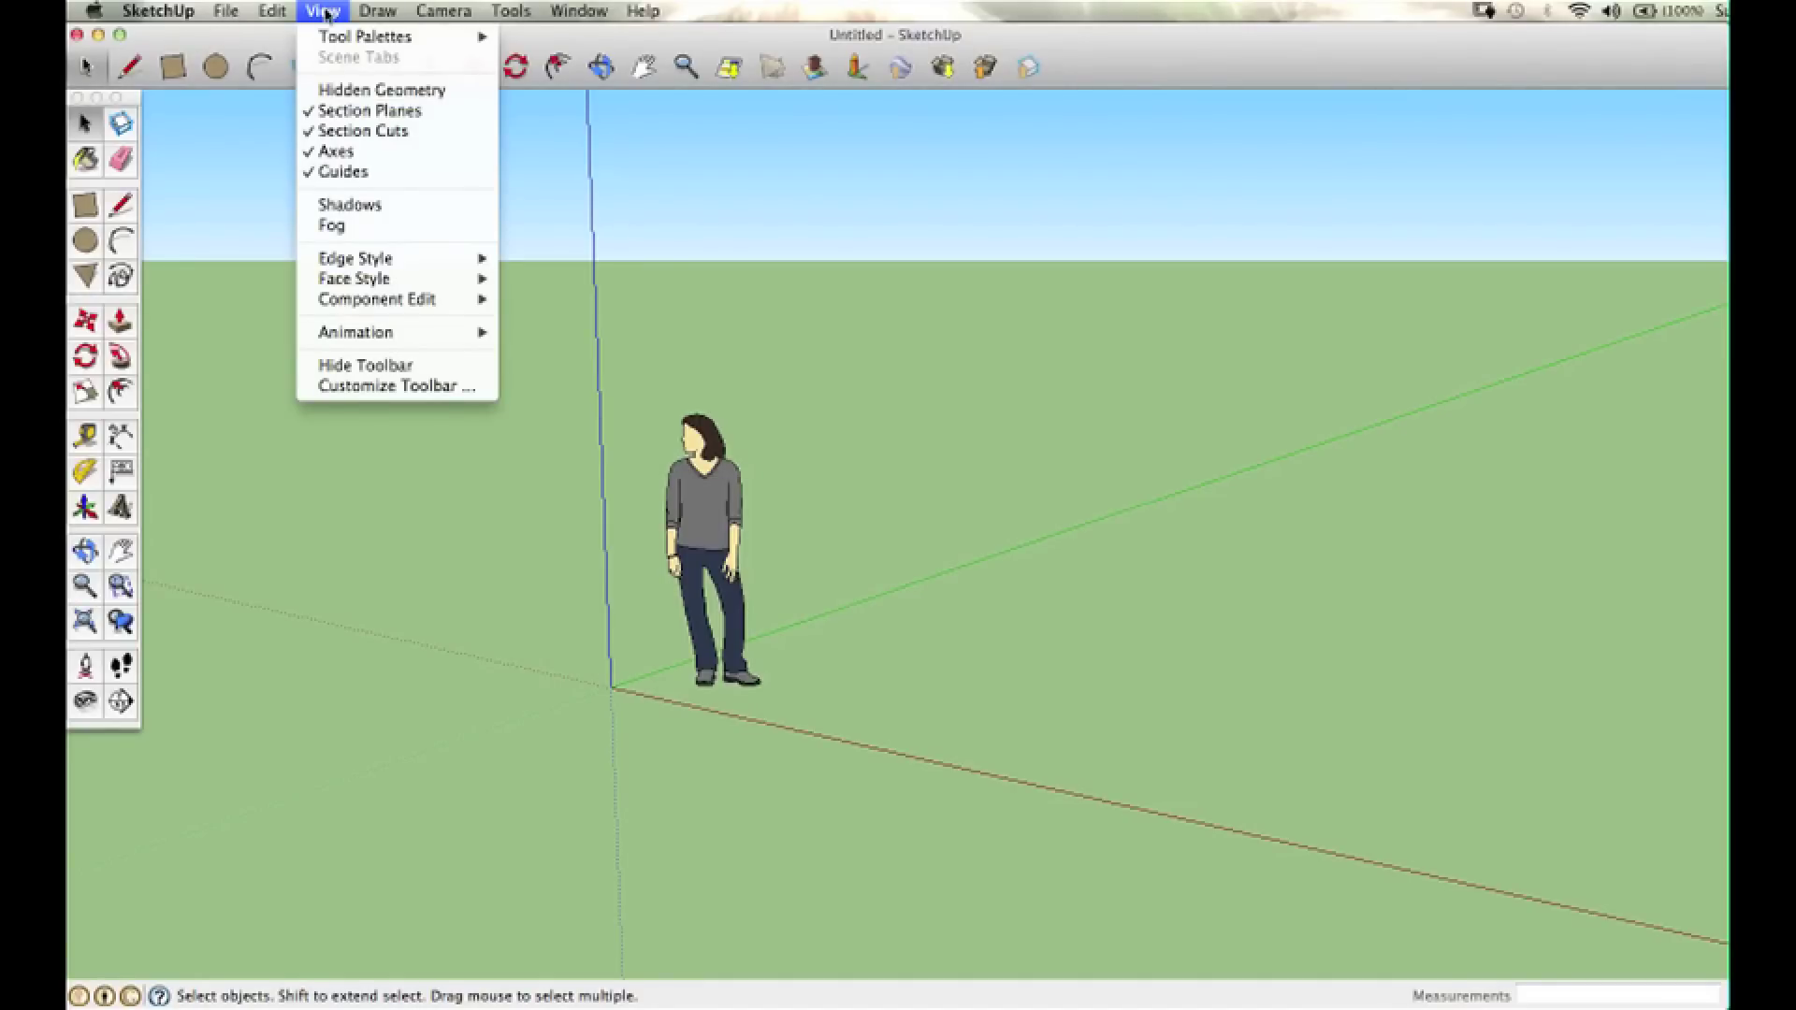
{"action": "left_click", "coordinate": [336, 151]}
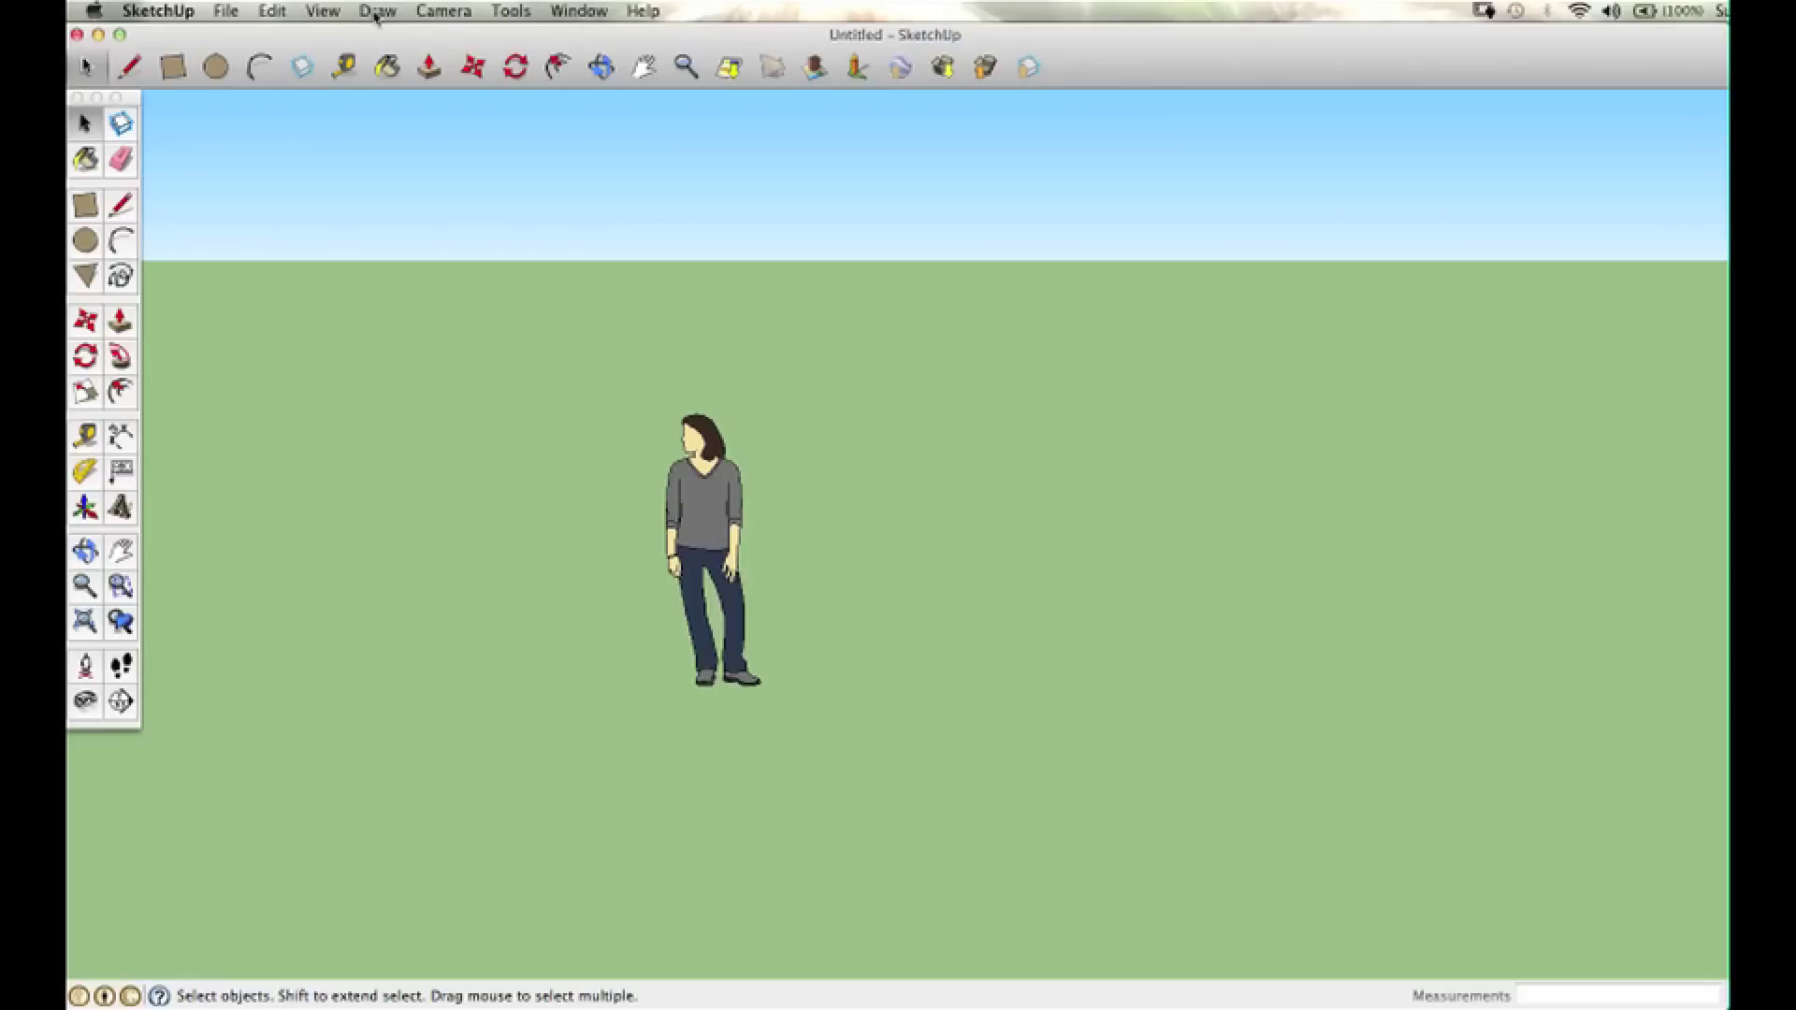
{"action": "left_click", "coordinate": [319, 11]}
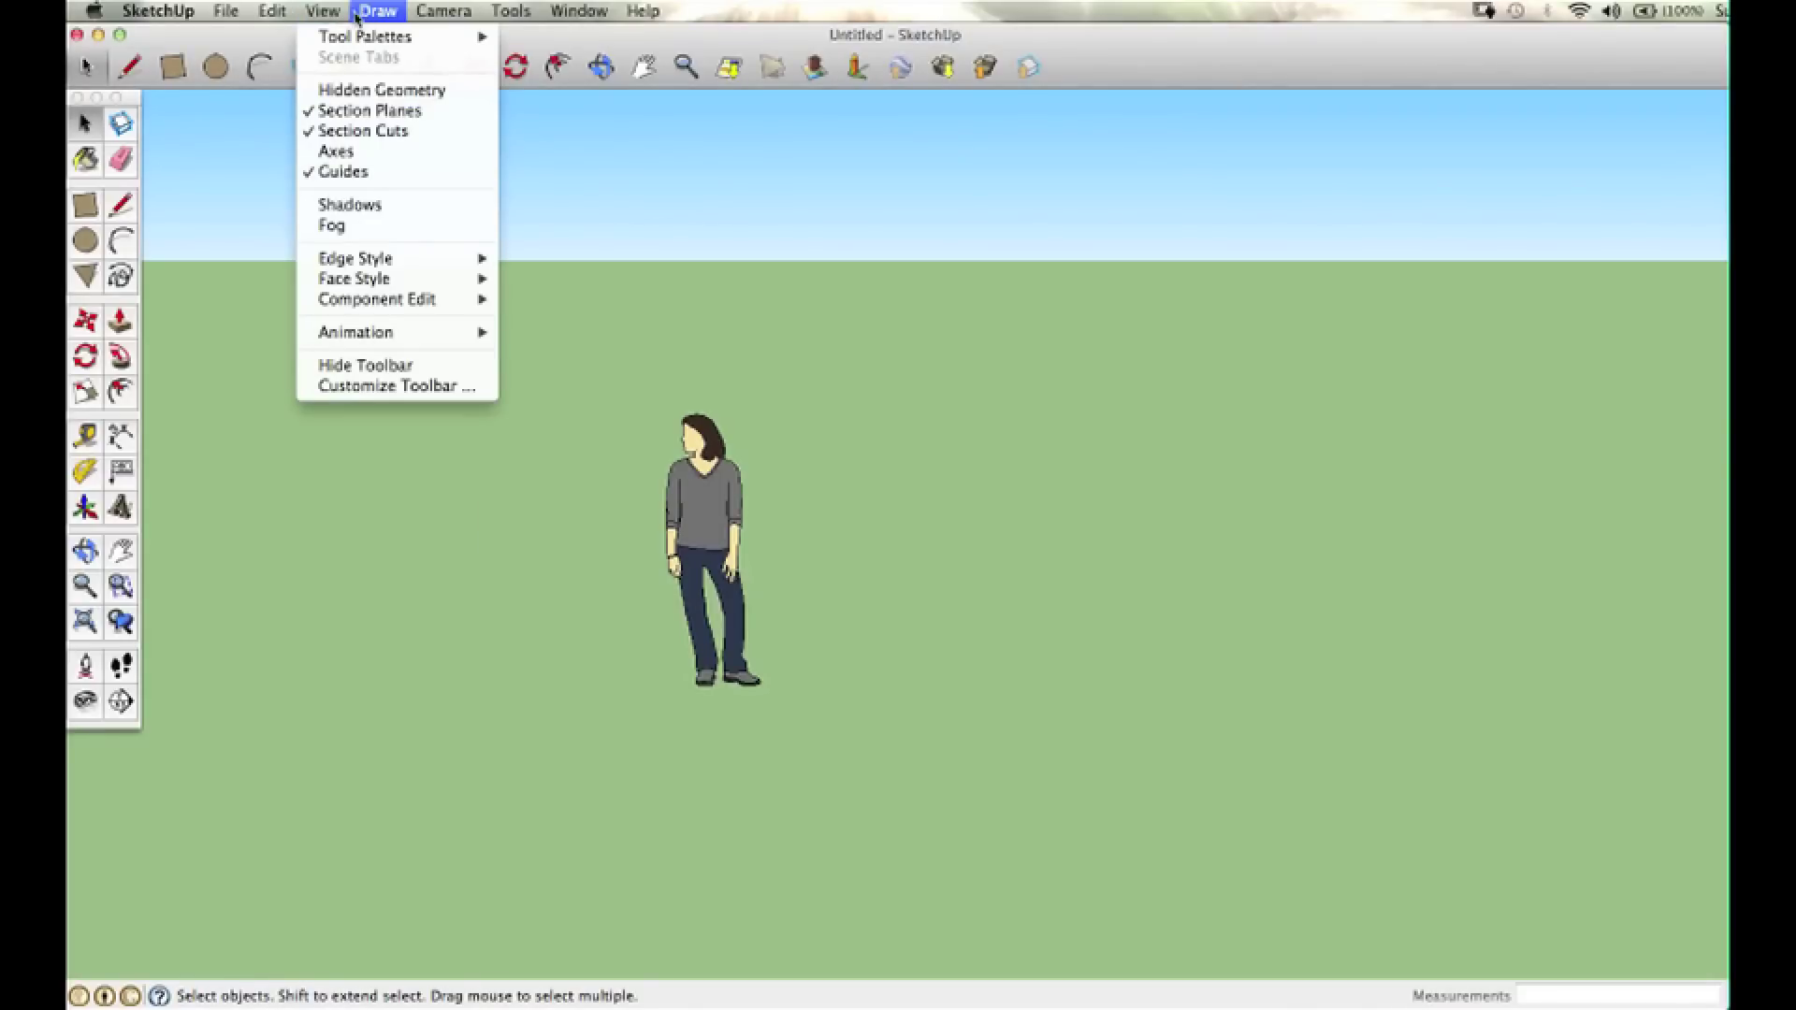
{"action": "mouse_move", "coordinate": [436, 12]}
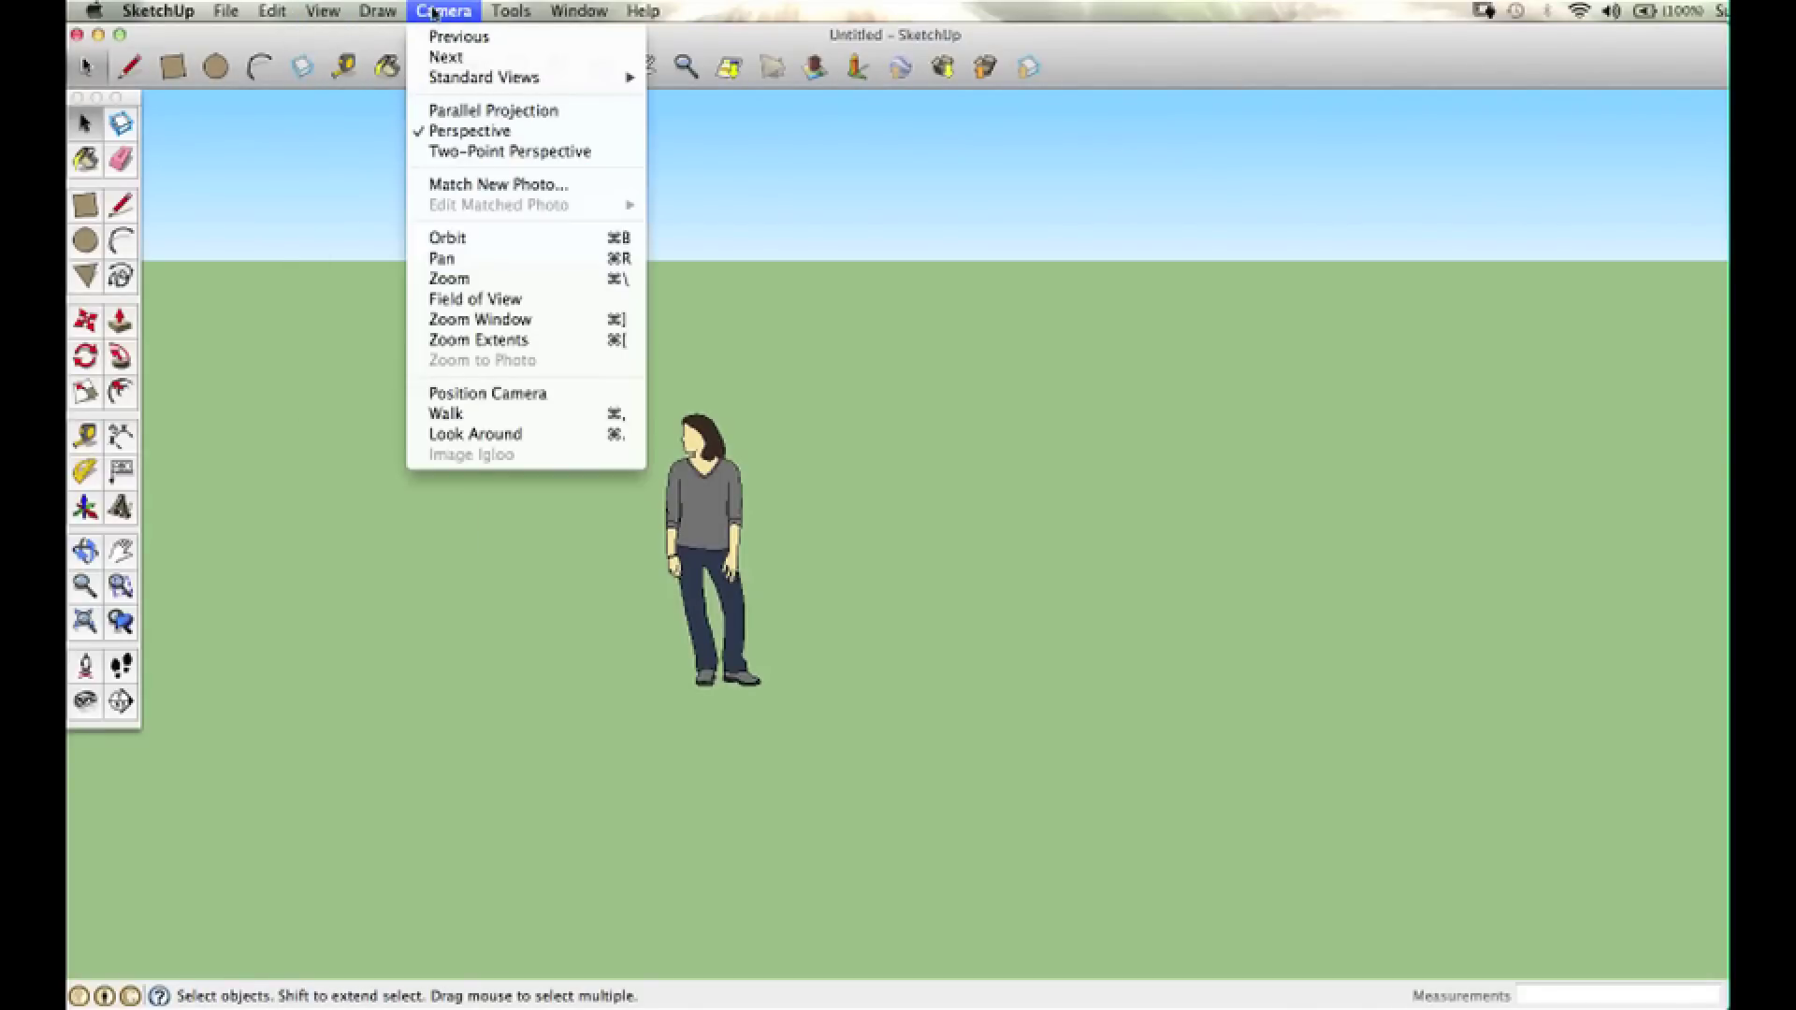
{"action": "left_click", "coordinate": [463, 110]}
Step: Set the camera to the standard Top view and select the human figure for deletion
{"action": "left_click", "coordinate": [457, 13]}
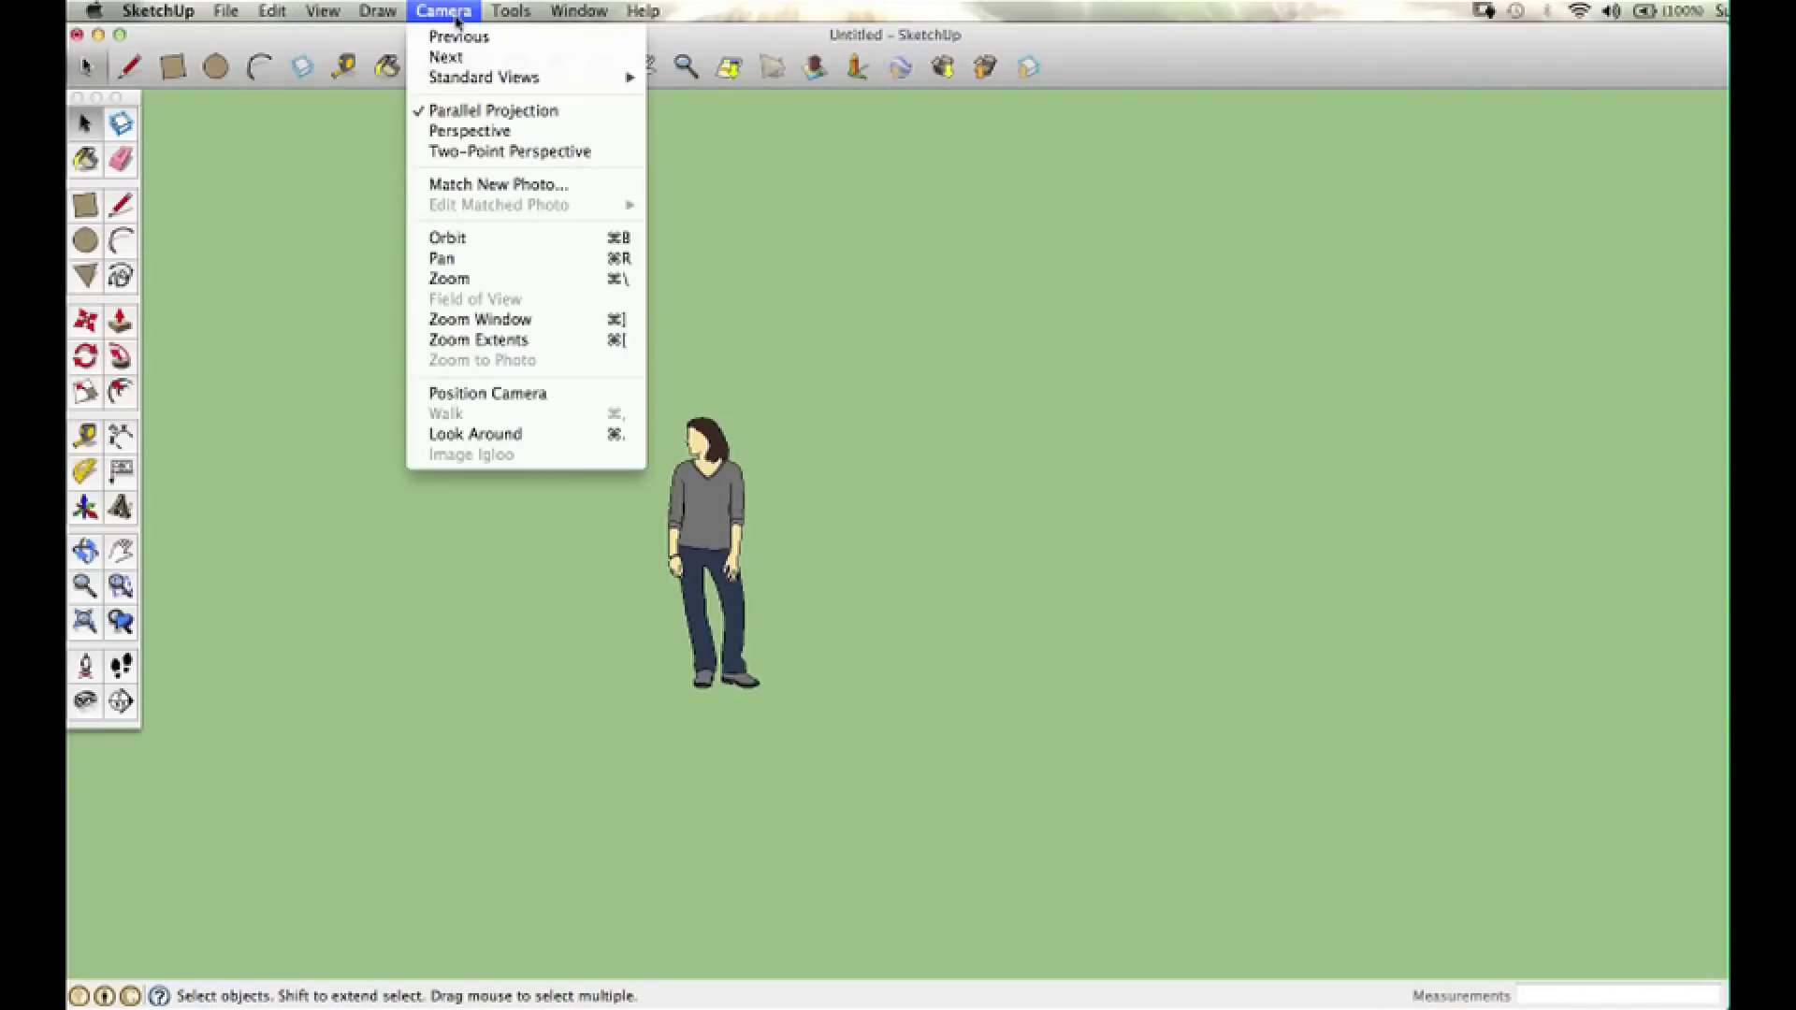
{"action": "mouse_move", "coordinate": [465, 78]}
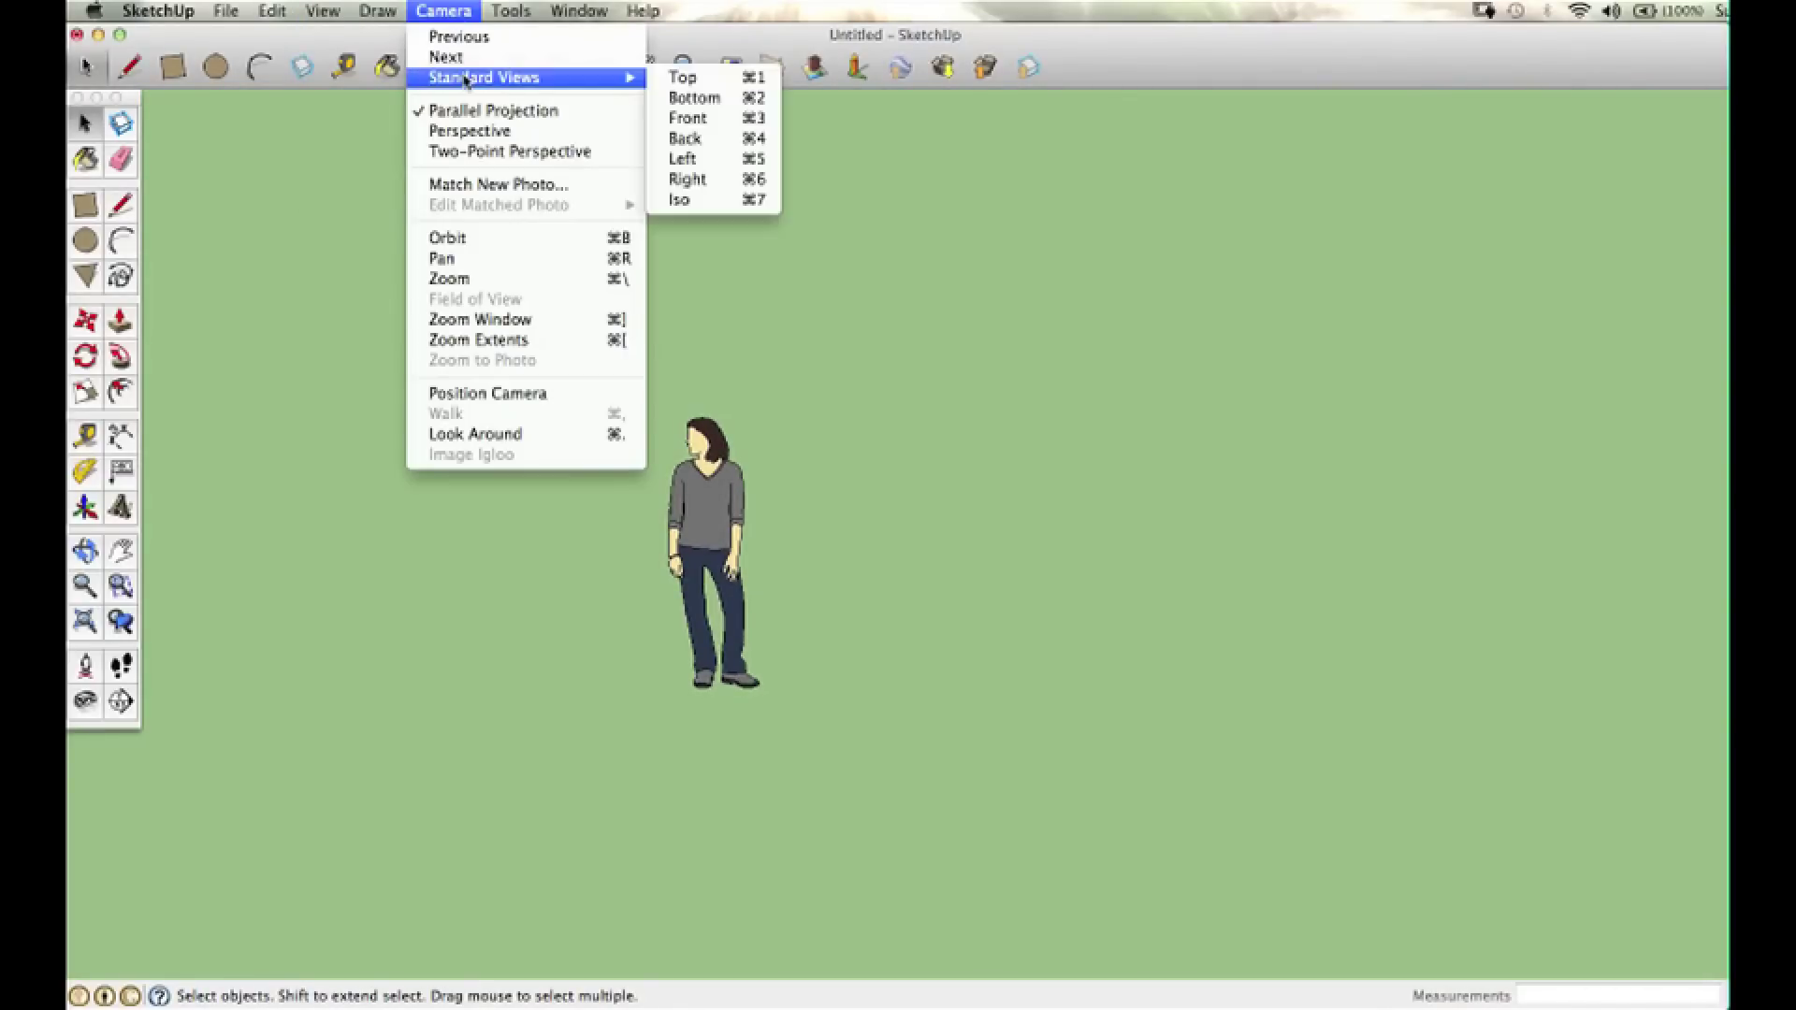
{"action": "left_click", "coordinate": [698, 78]}
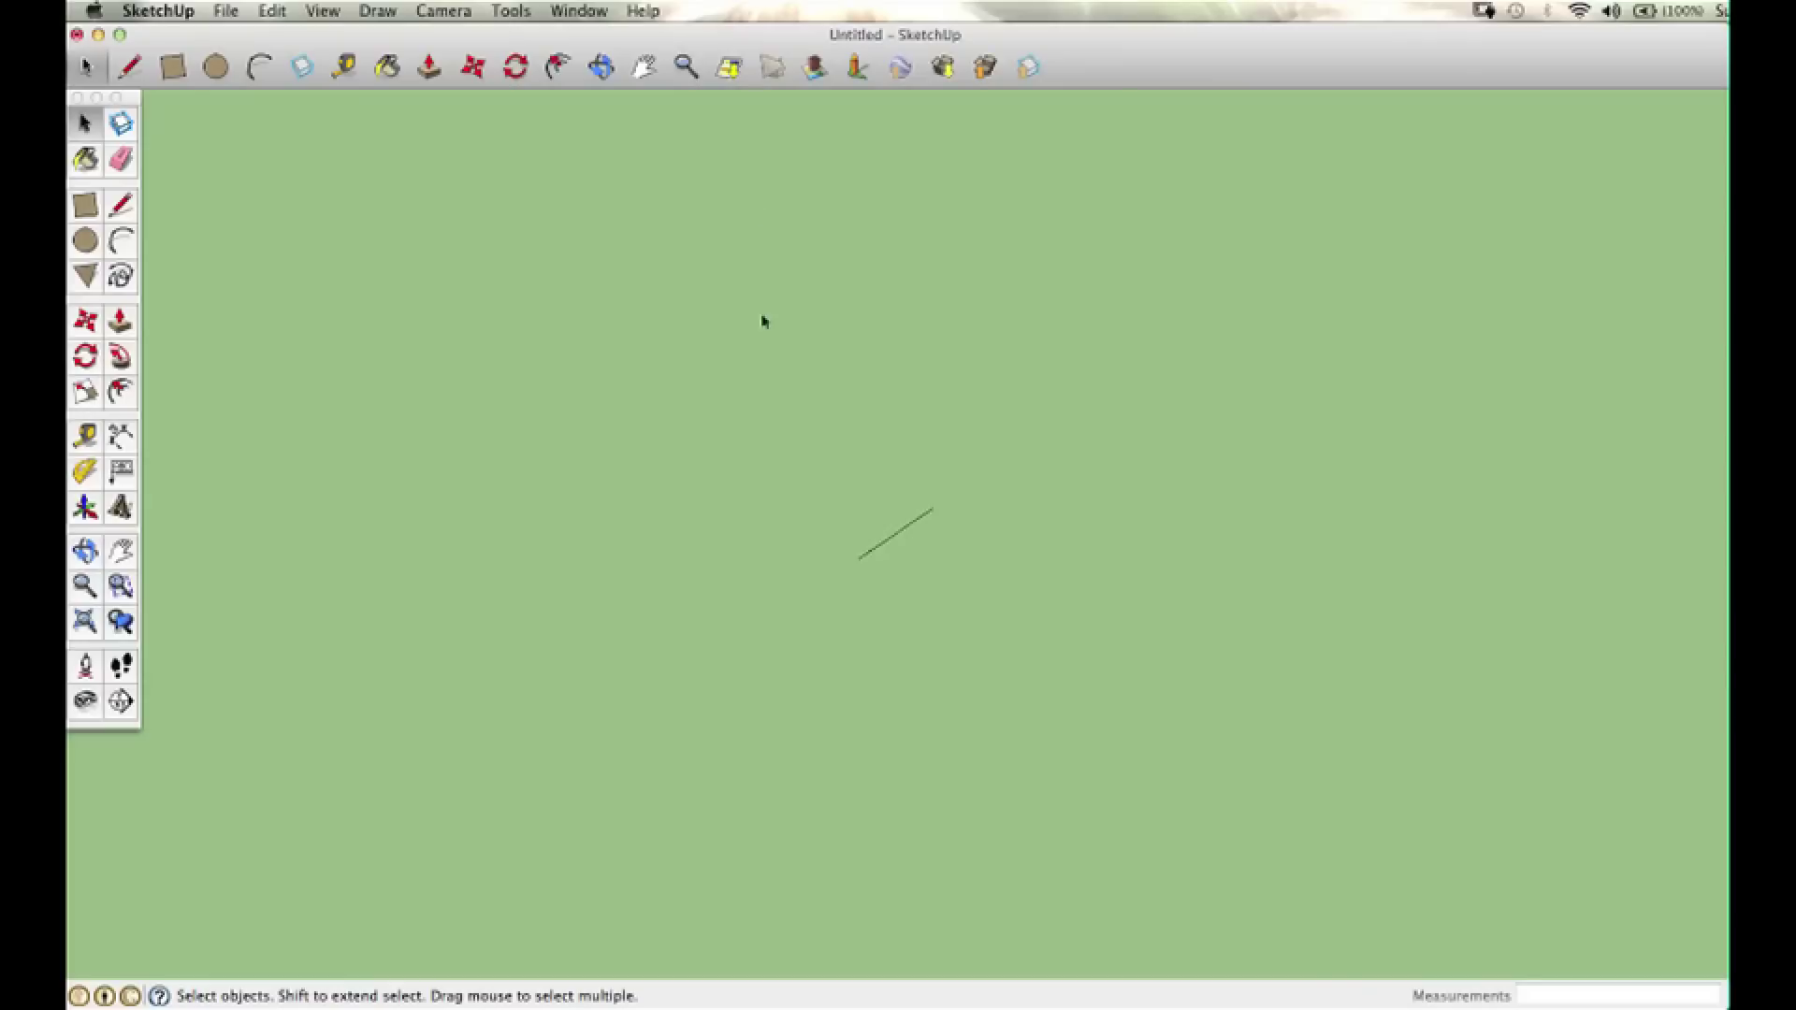
{"action": "left_click_drag", "start_coordinate": [794, 427], "coordinate": [1019, 657]}
{"action": "left_click", "coordinate": [377, 11]}
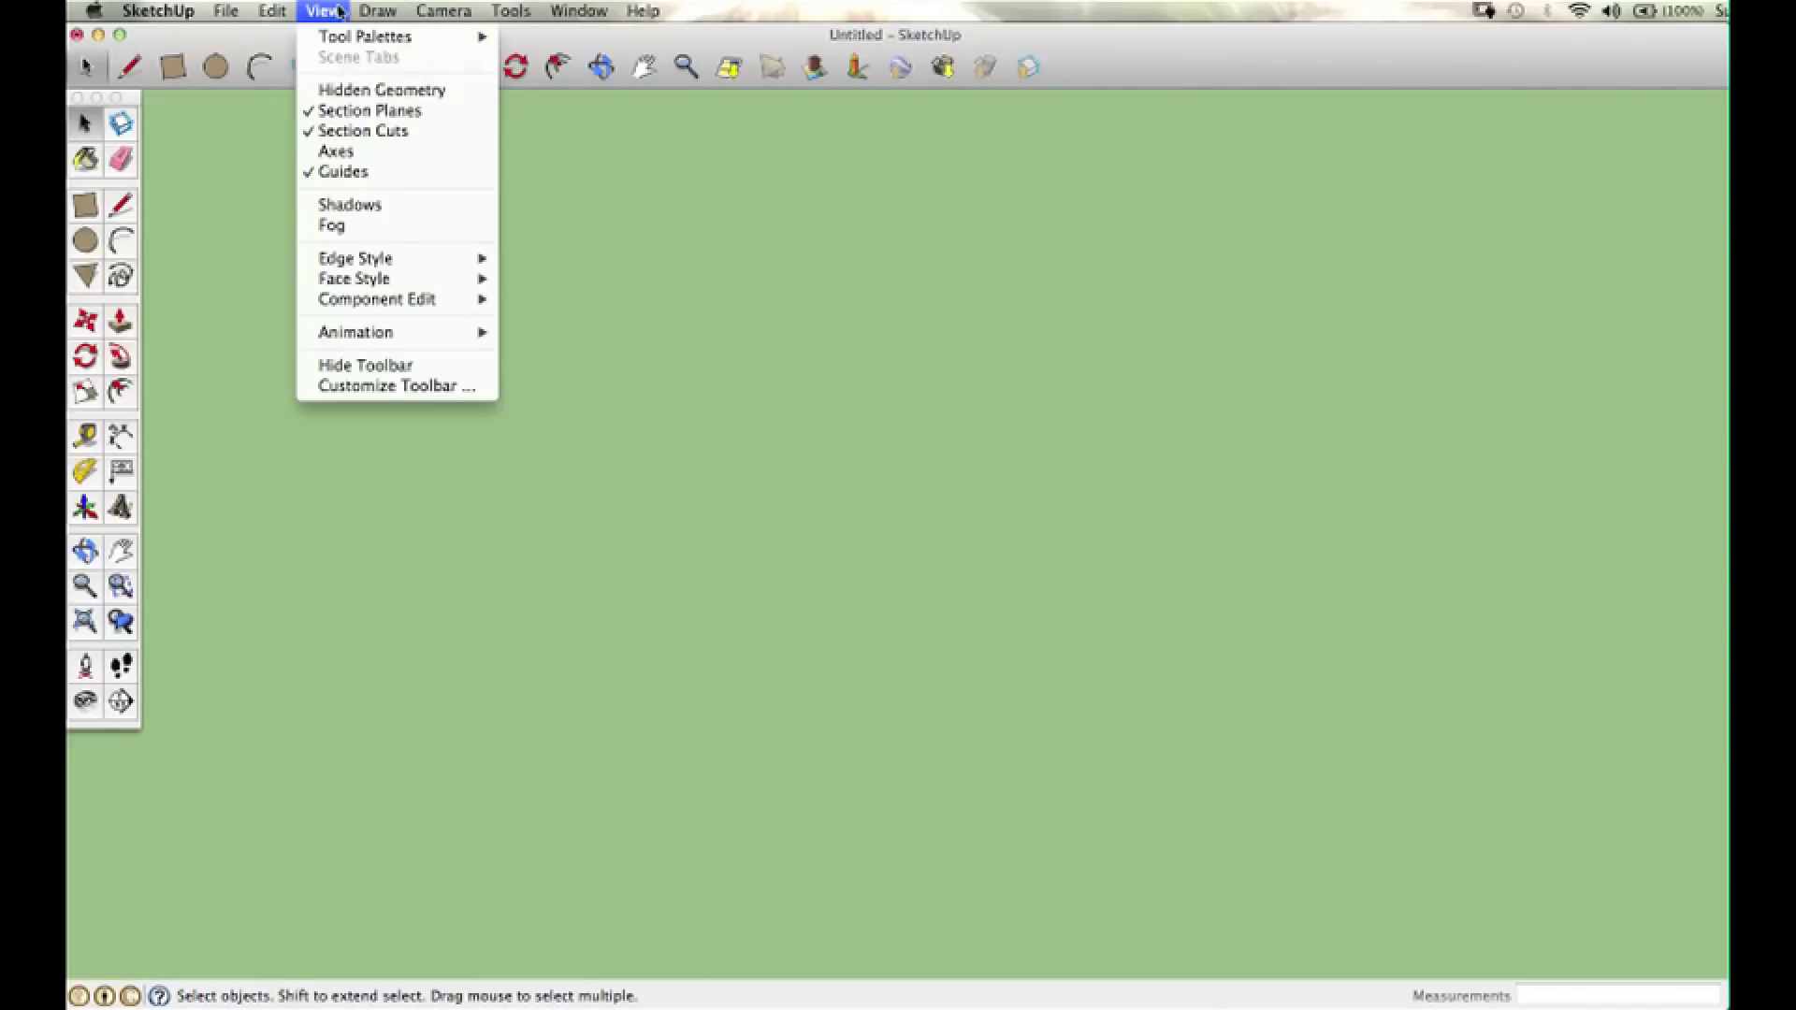
{"action": "mouse_move", "coordinate": [397, 38]}
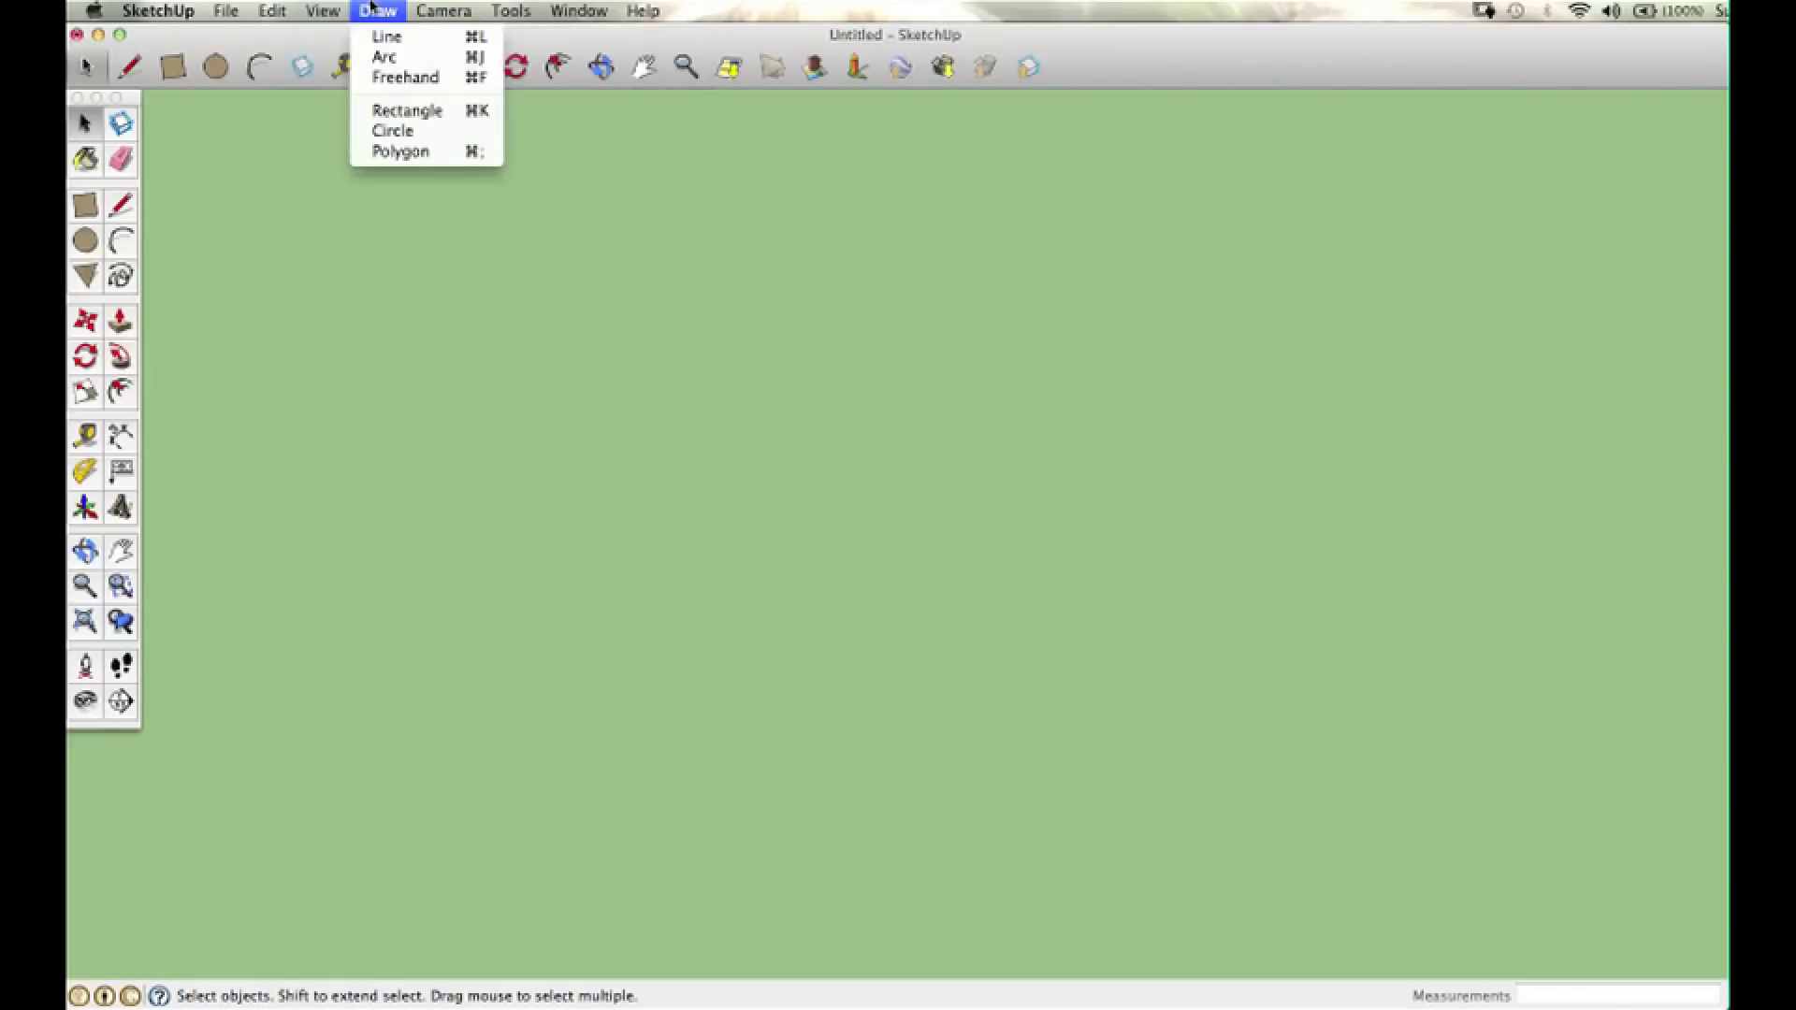
Step: Draw a square face with the Rectangle tool
{"action": "left_click", "coordinate": [98, 208]}
{"action": "left_click", "coordinate": [92, 207]}
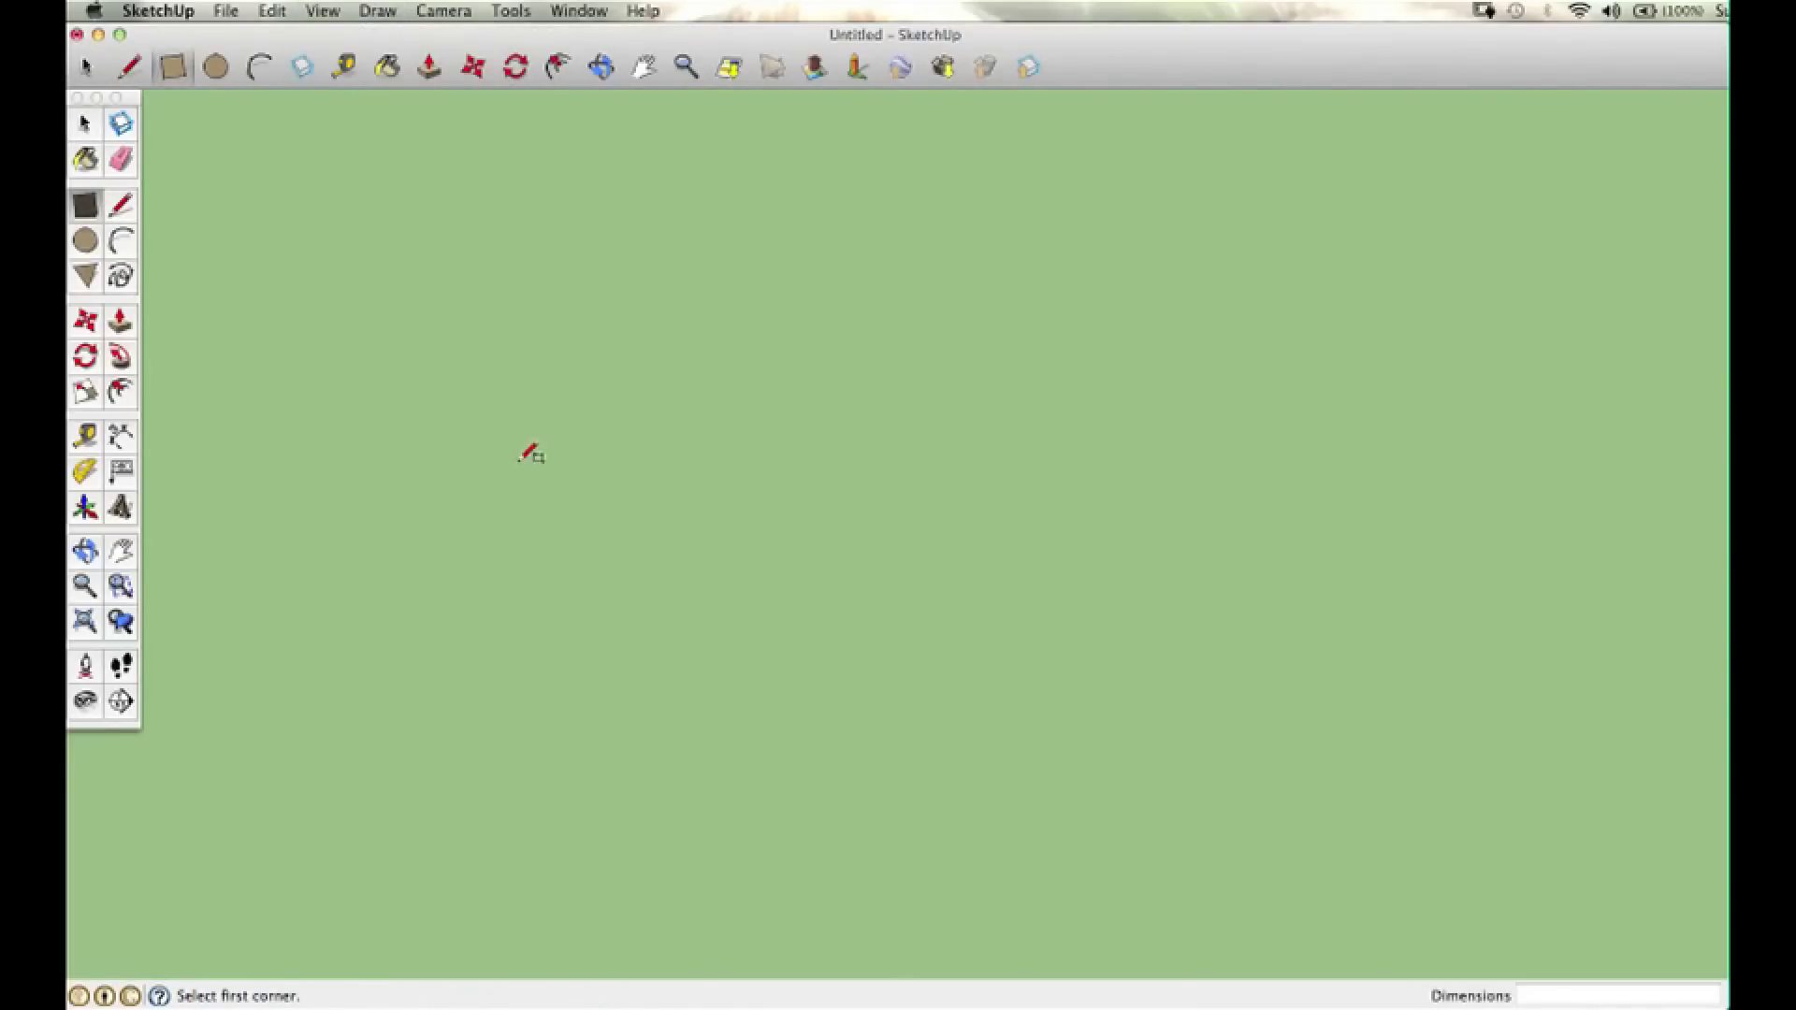
{"action": "left_click", "coordinate": [484, 368]}
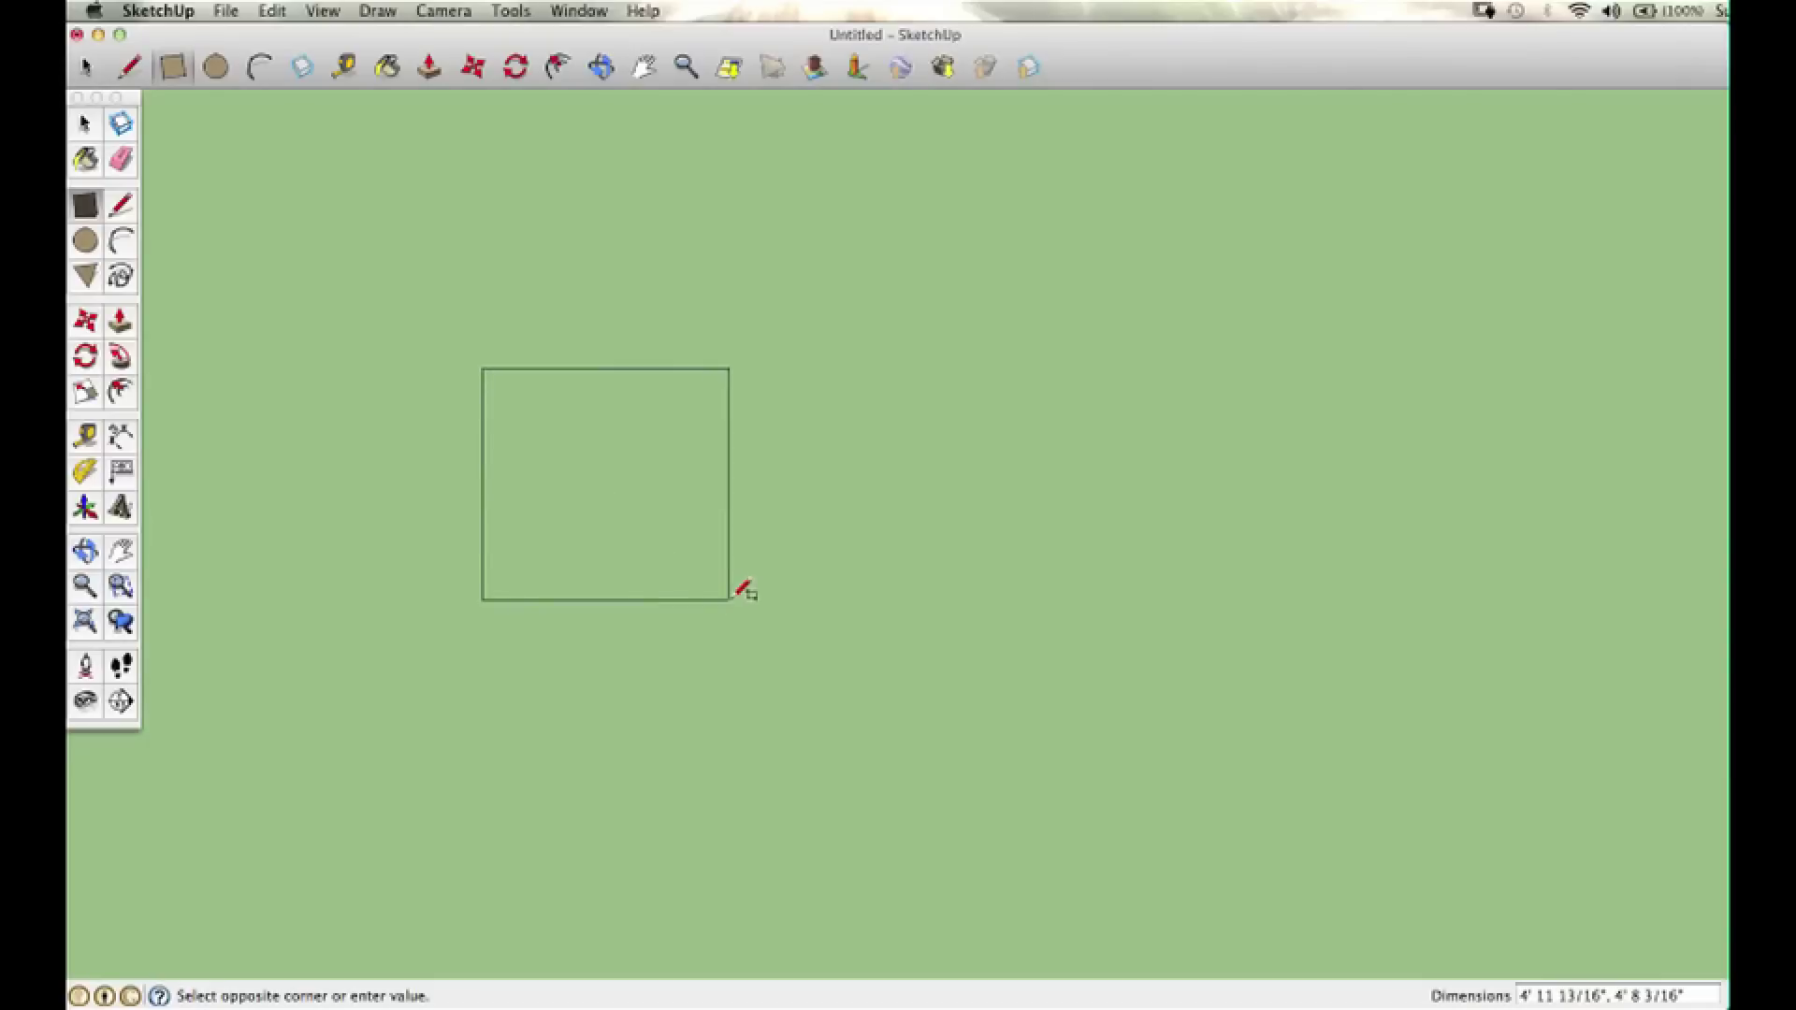
{"action": "left_click", "coordinate": [769, 656]}
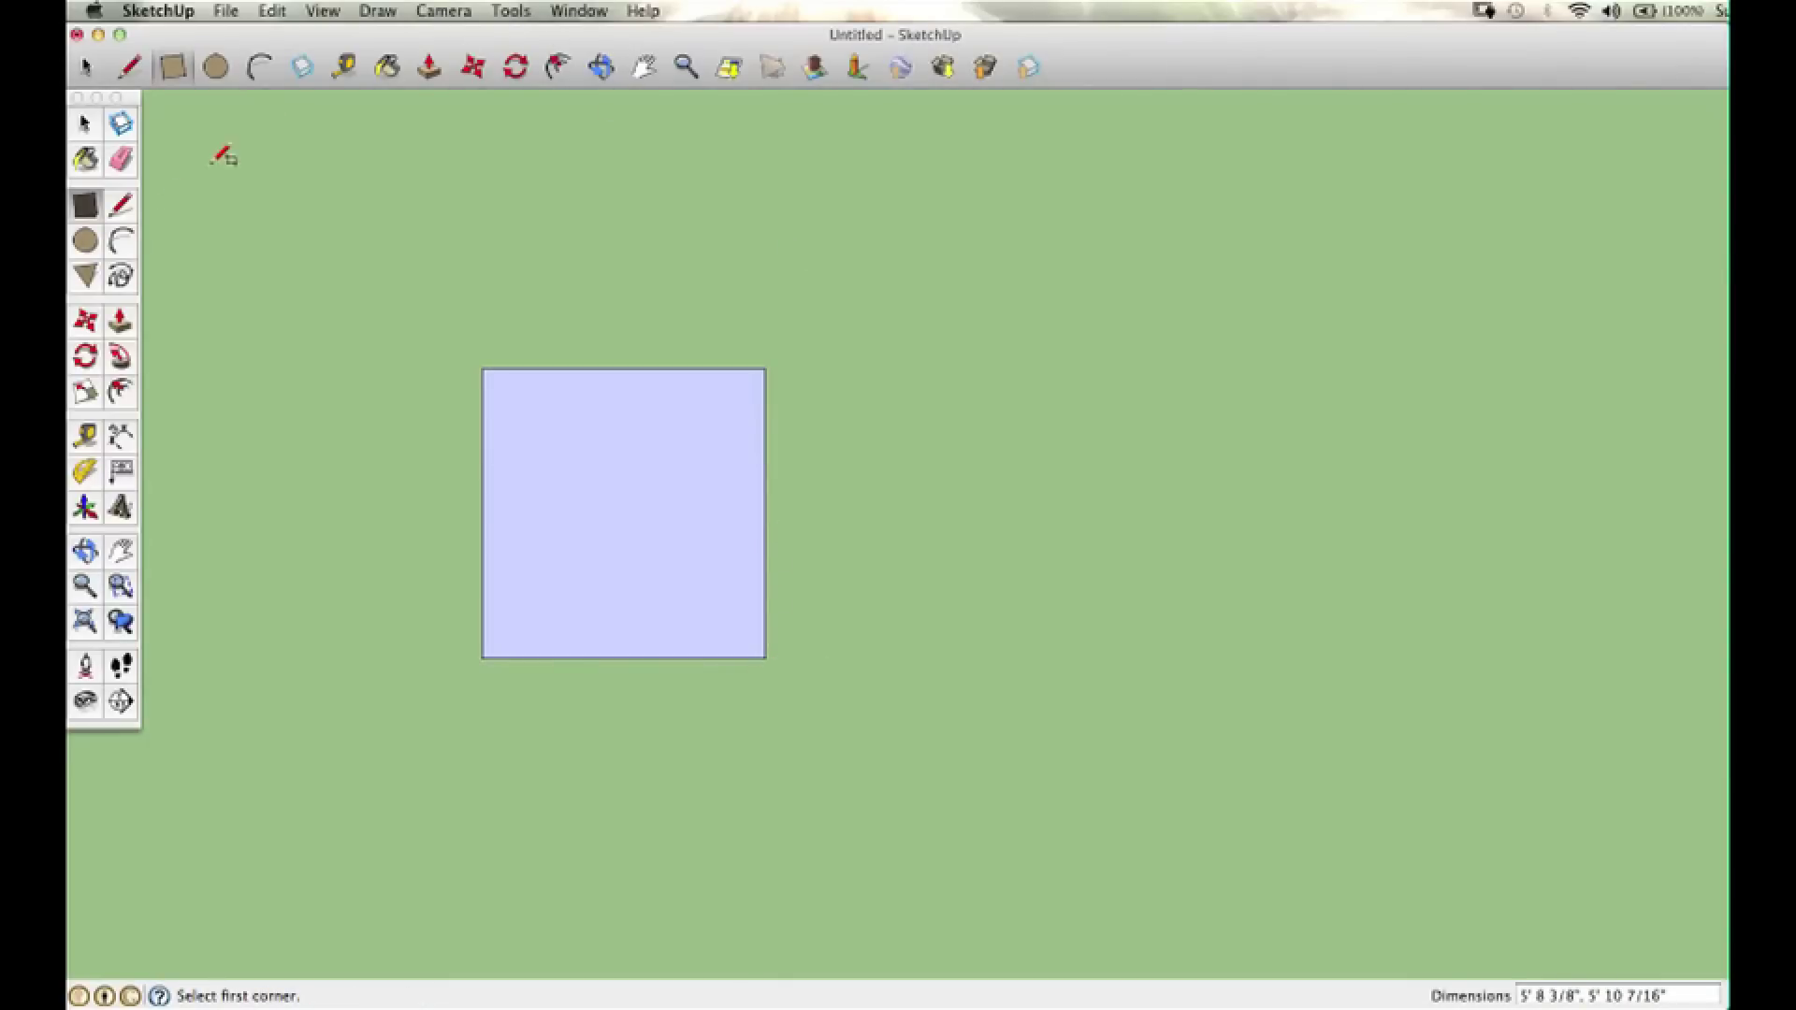
Step: Draw a zigzag spike and V-notch along the square's top edge, corner to corner
{"action": "left_click", "coordinate": [120, 207]}
{"action": "left_click", "coordinate": [484, 369]}
{"action": "left_click", "coordinate": [591, 327]}
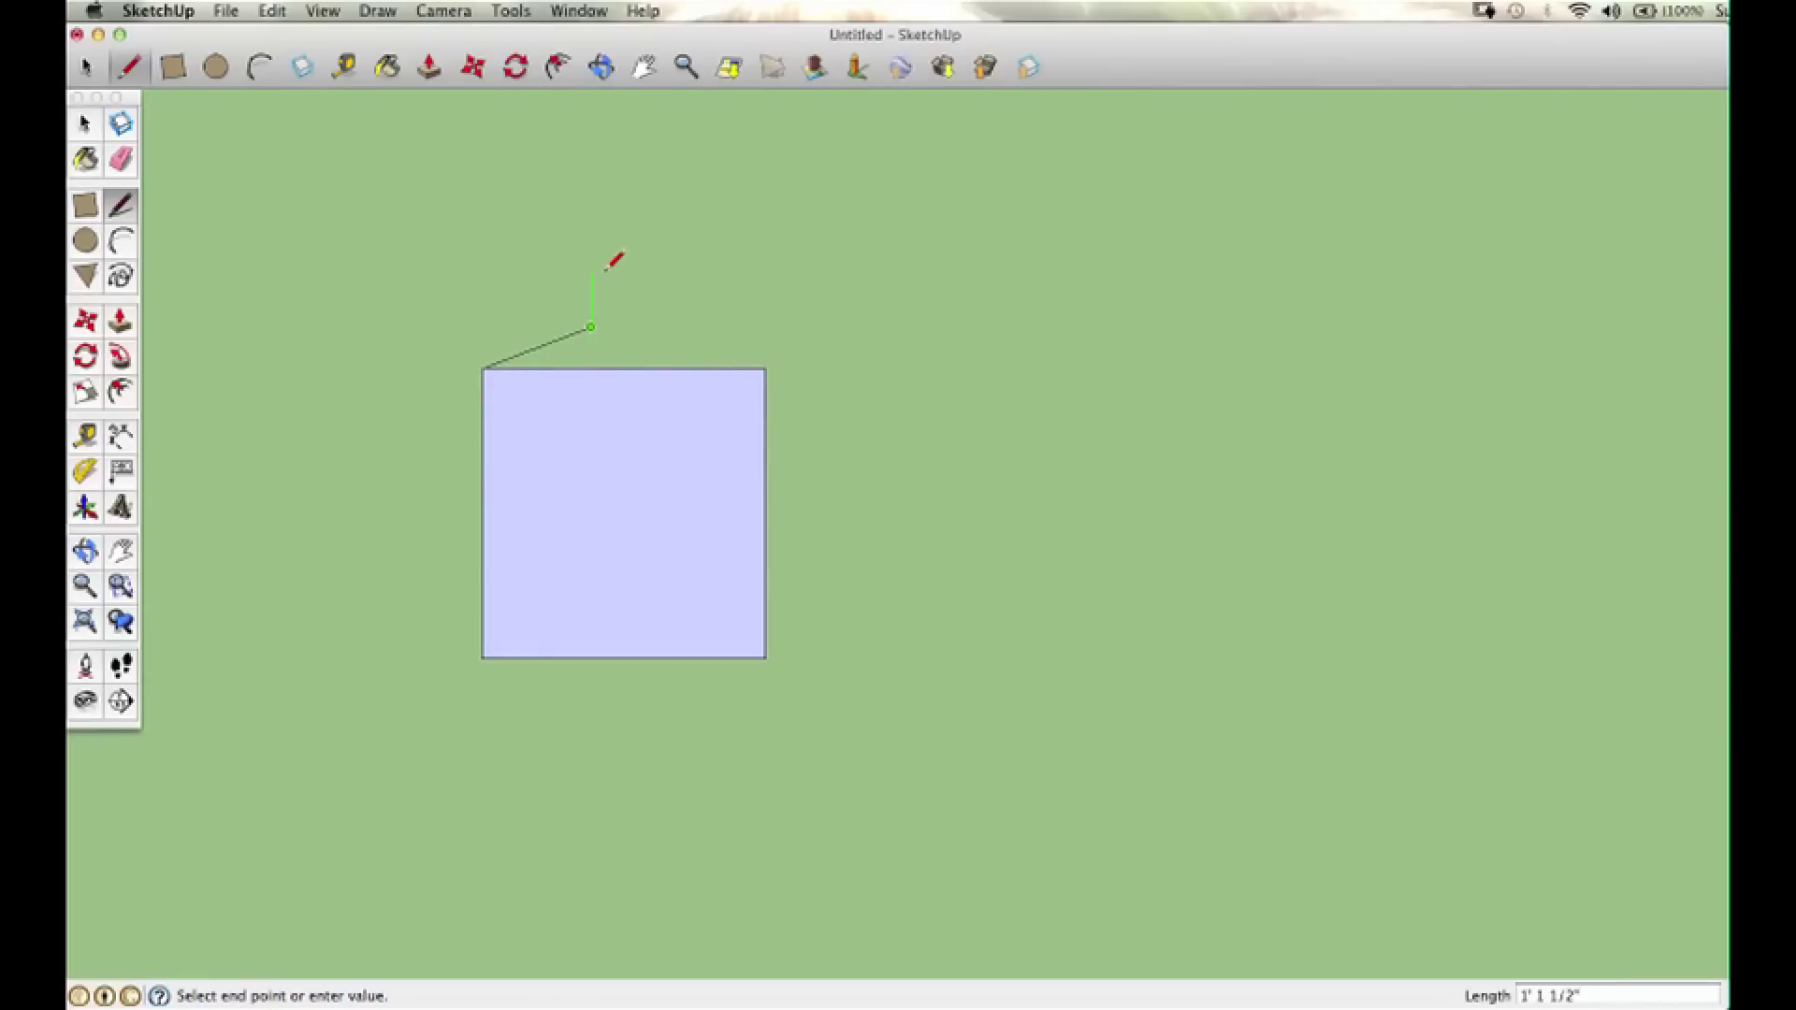
{"action": "left_click", "coordinate": [630, 274]}
{"action": "left_click", "coordinate": [633, 341]}
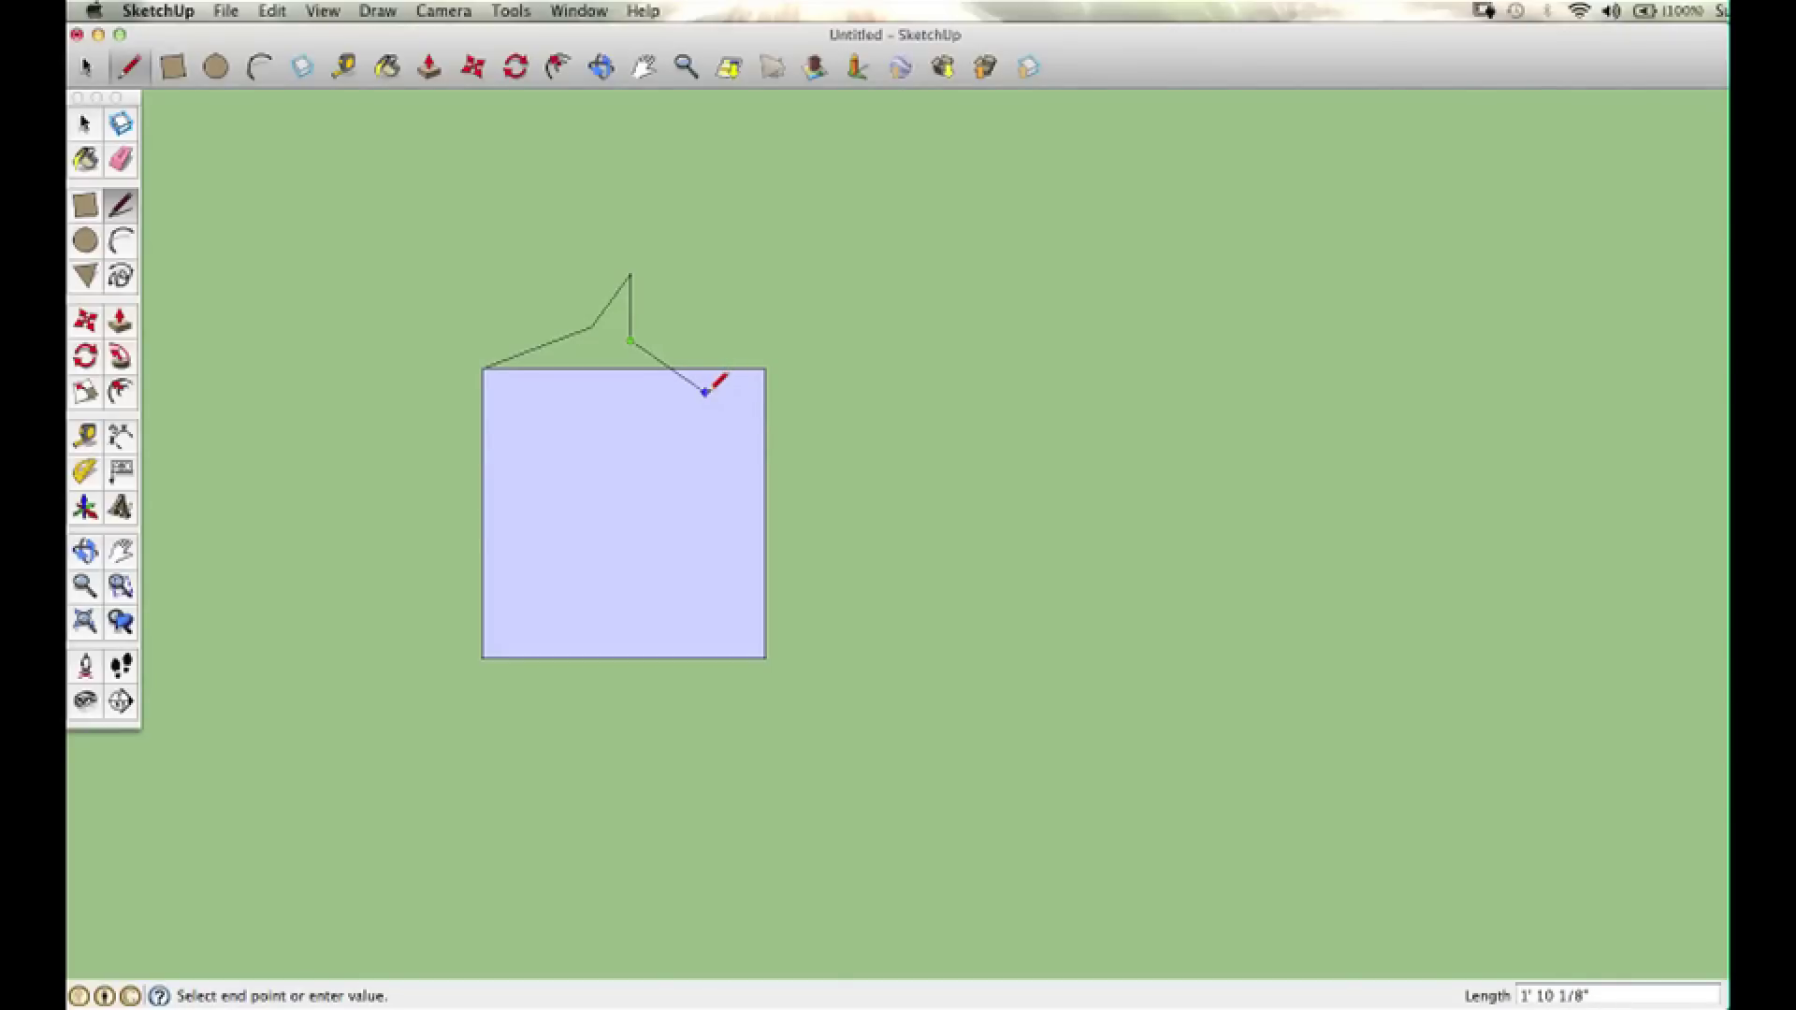
{"action": "left_click", "coordinate": [705, 407]}
{"action": "left_click", "coordinate": [766, 369]}
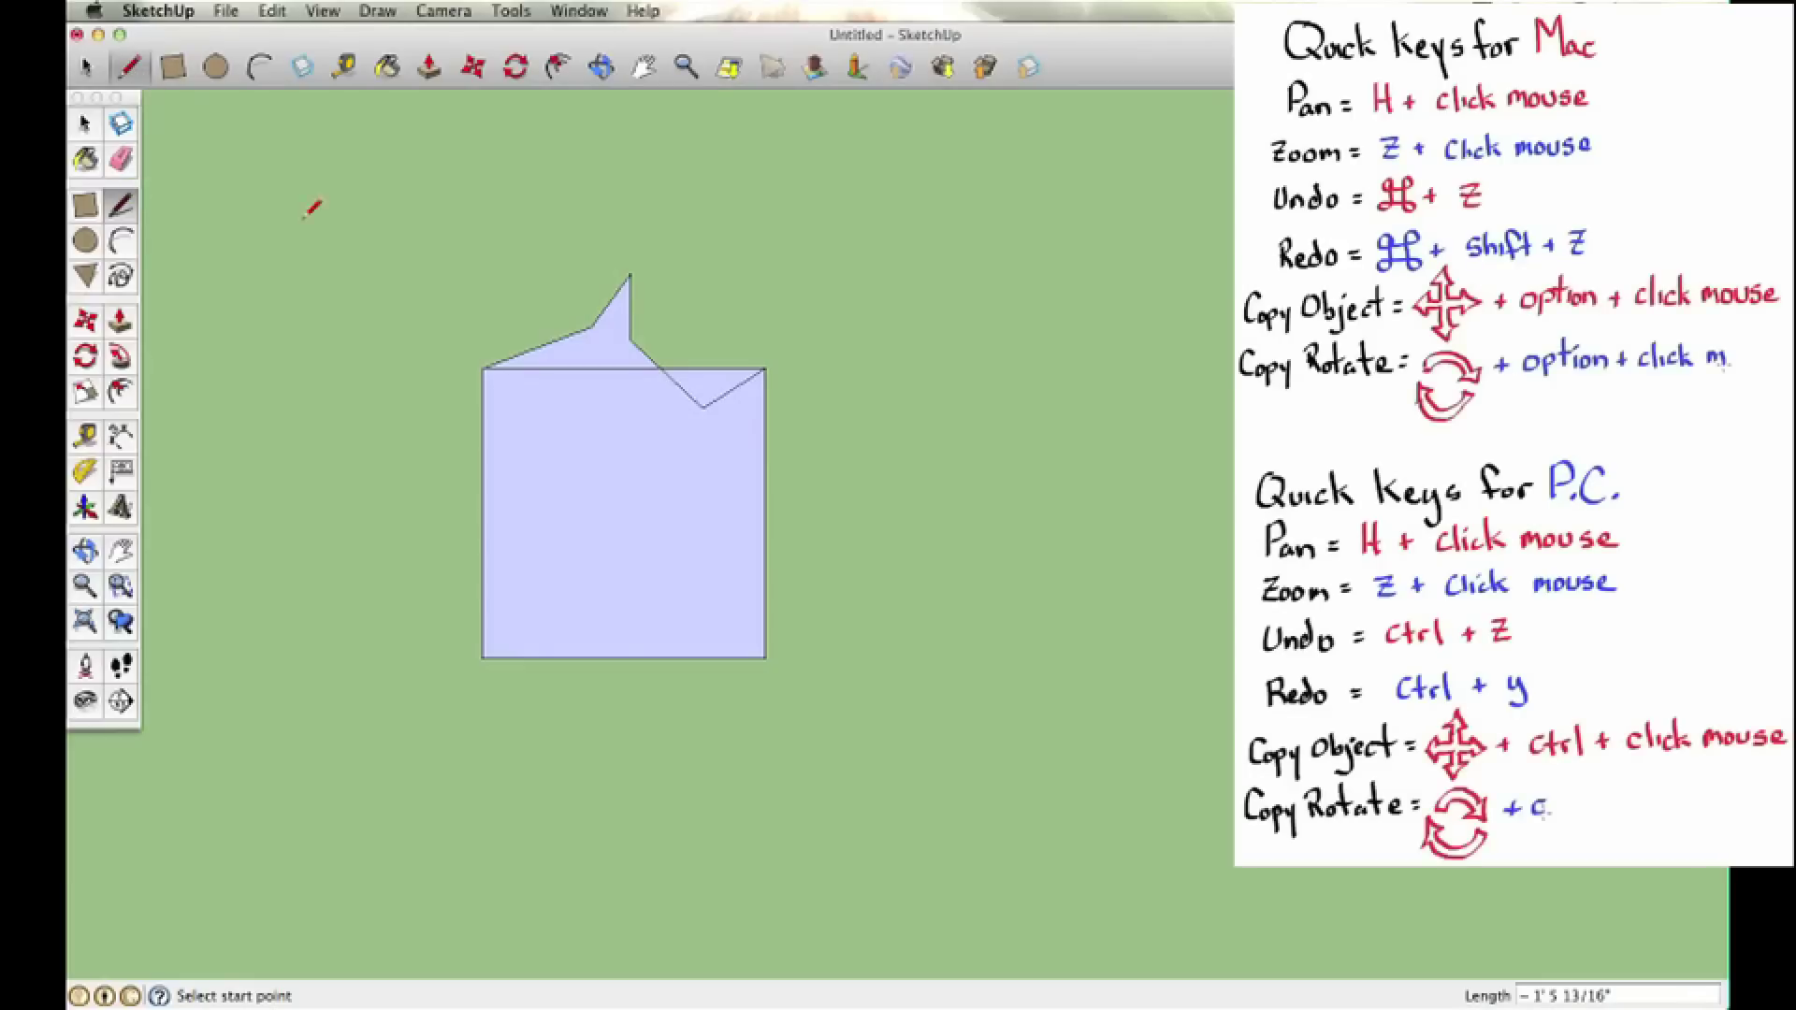
Step: Start a notch on the left side with lines from the top-left corner
{"action": "left_click", "coordinate": [484, 369]}
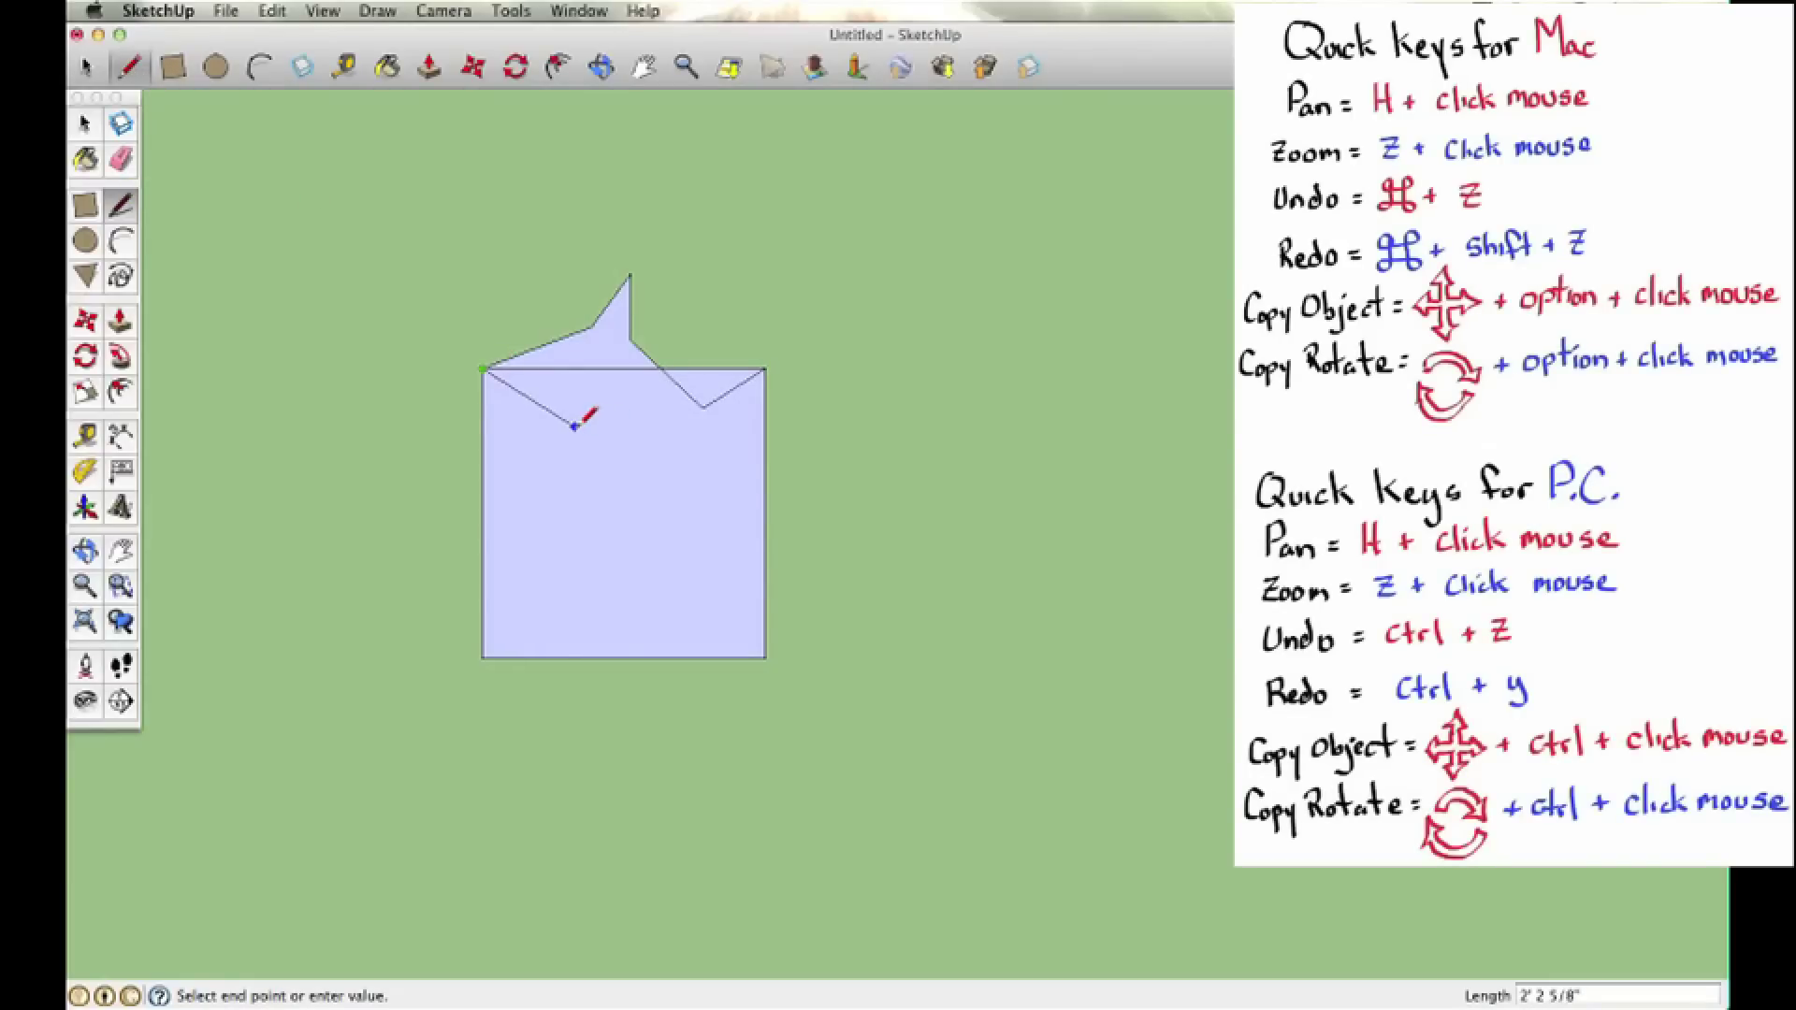
{"action": "left_click", "coordinate": [581, 427]}
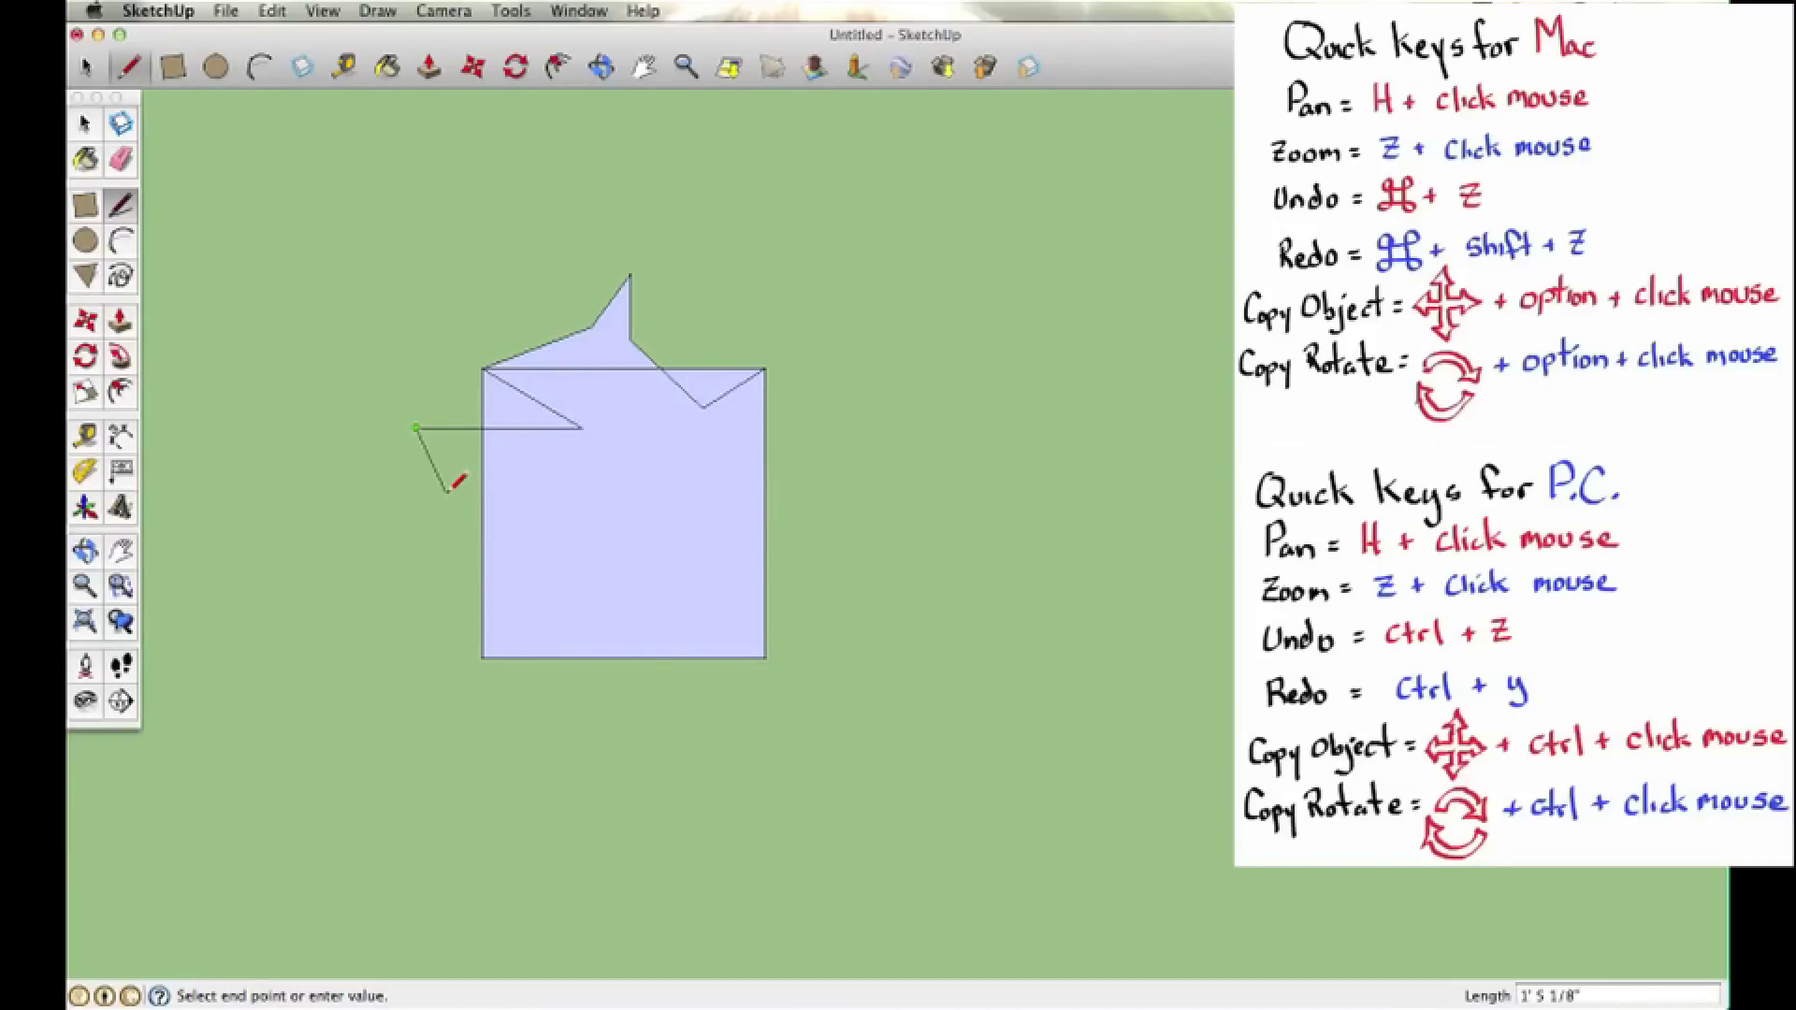
{"action": "left_click", "coordinate": [445, 485]}
{"action": "key", "text": "Escape"}
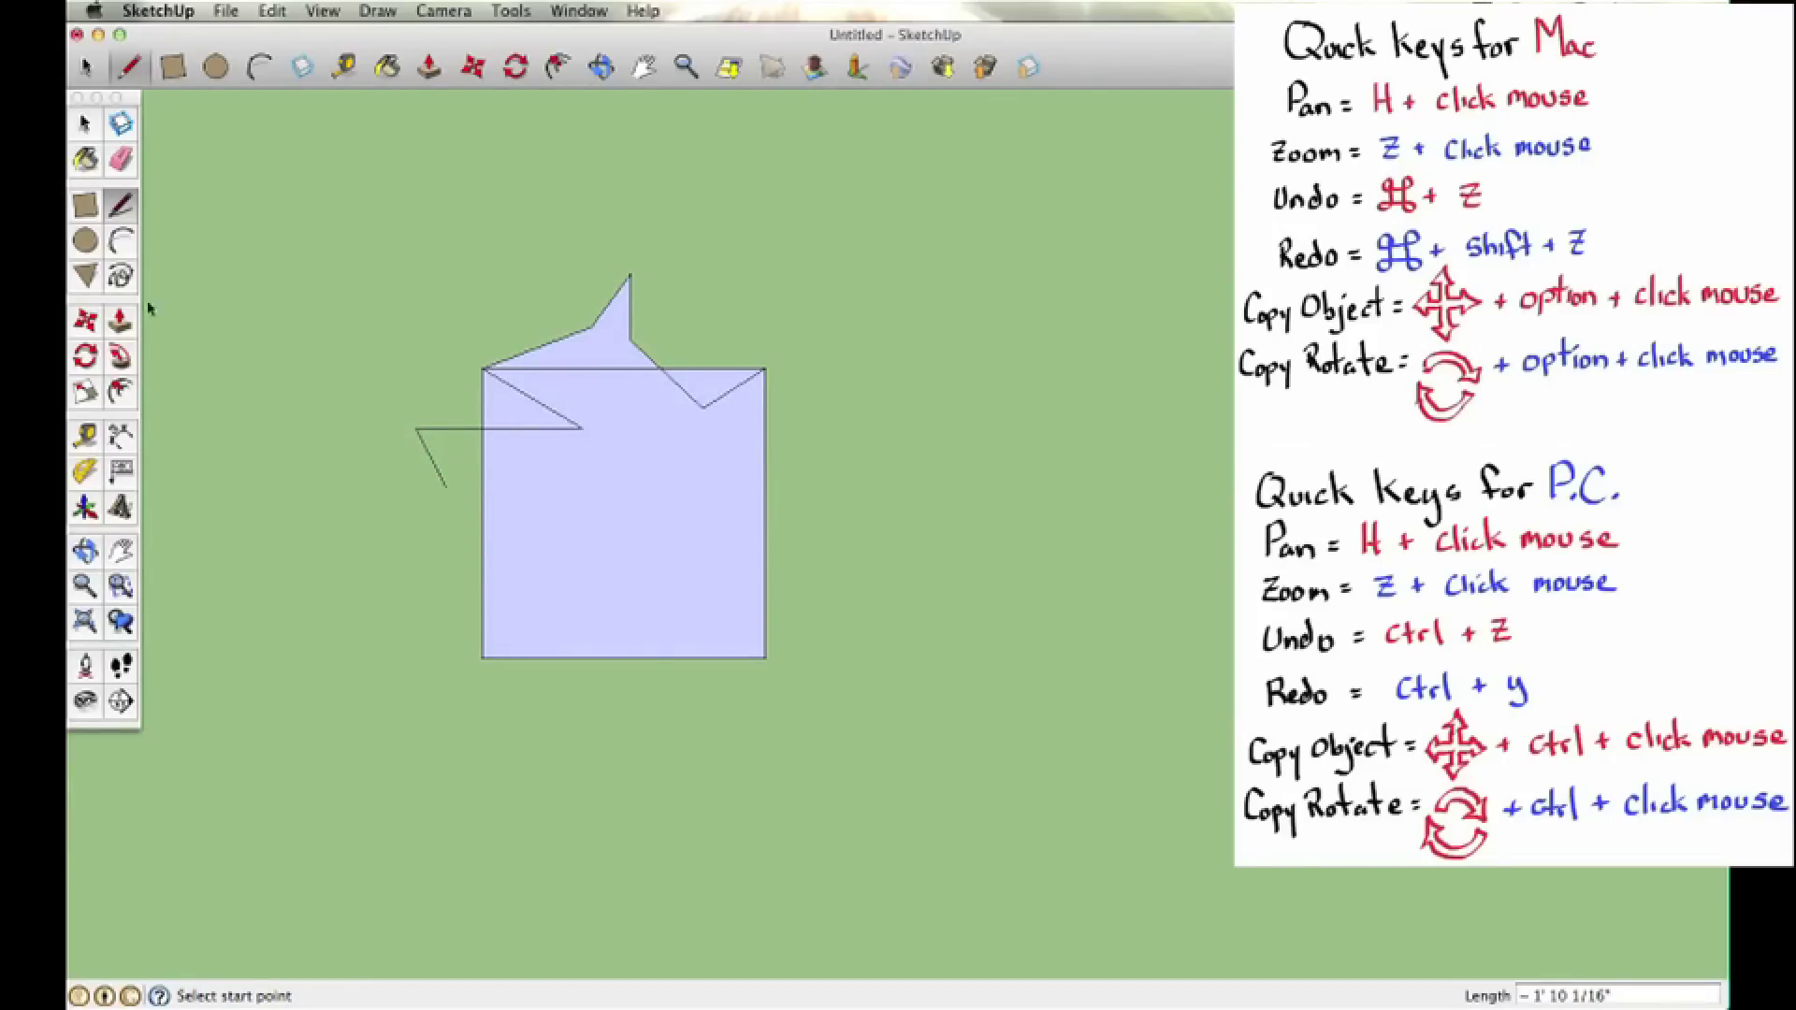
{"action": "left_click", "coordinate": [122, 243]}
Step: Draw an inward arc from the notch's loose end to the square's bottom-left corner
{"action": "left_click", "coordinate": [445, 486]}
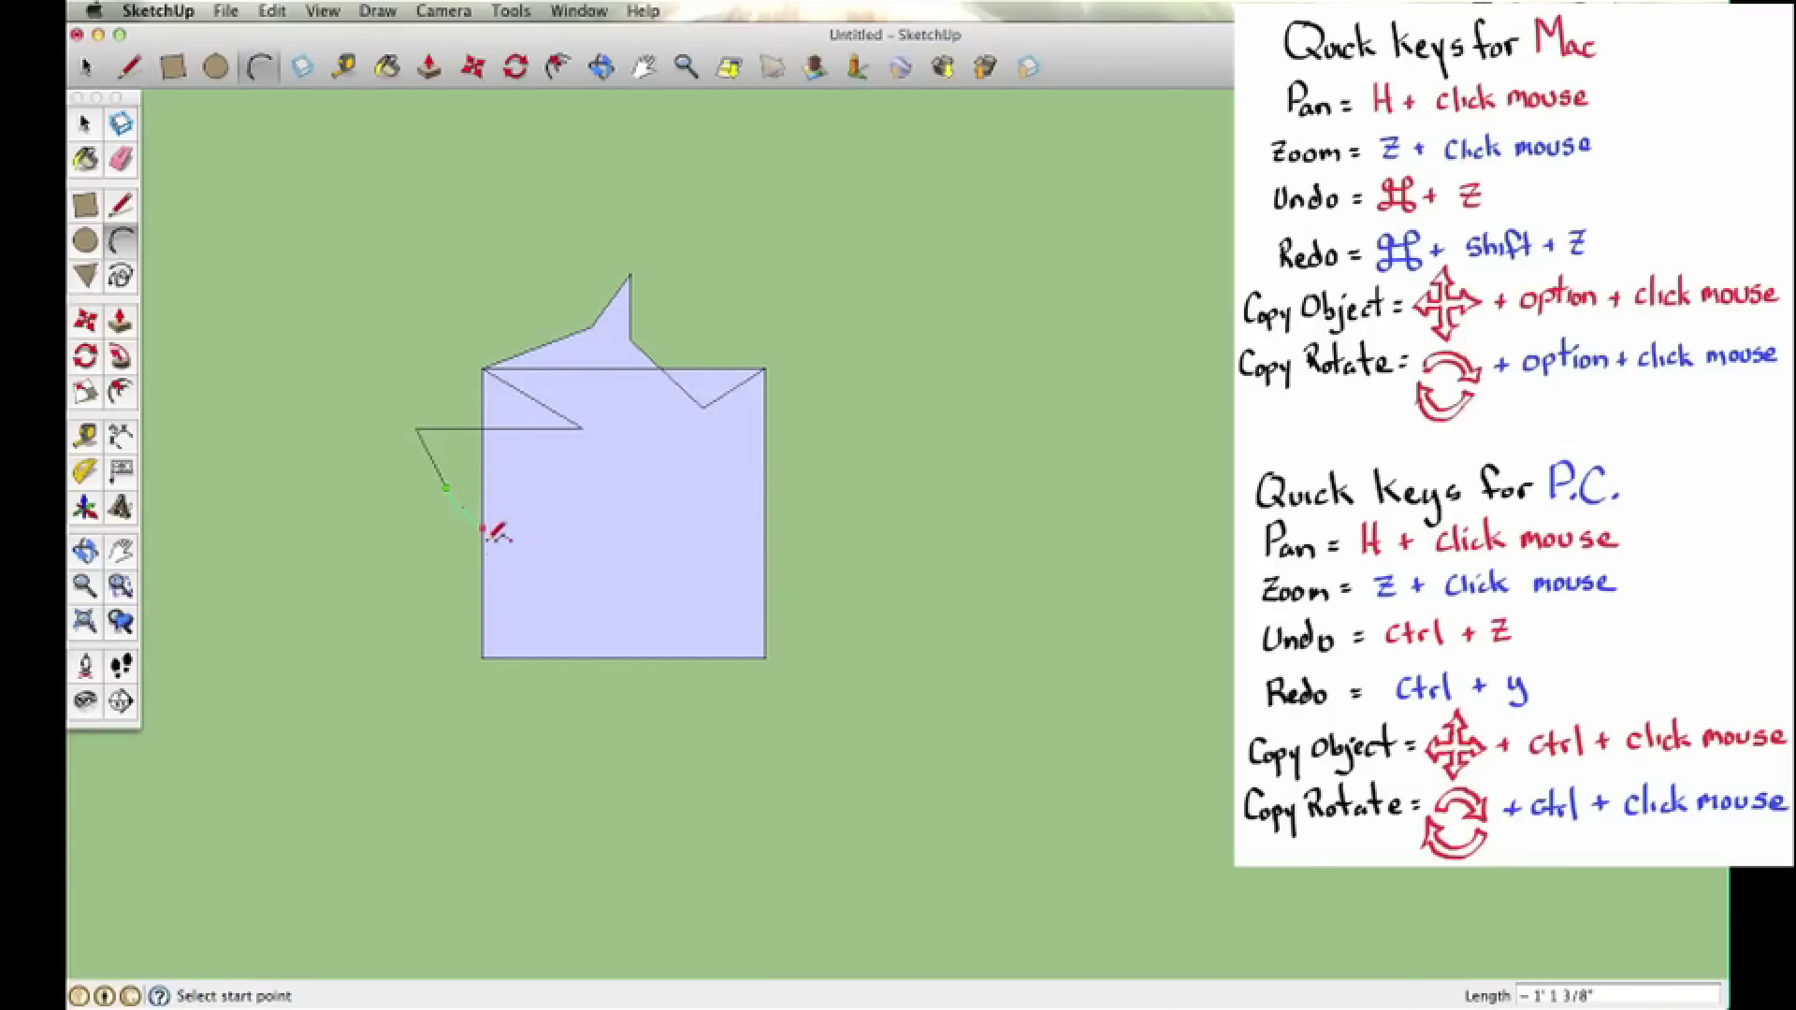
{"action": "left_click", "coordinate": [483, 657]}
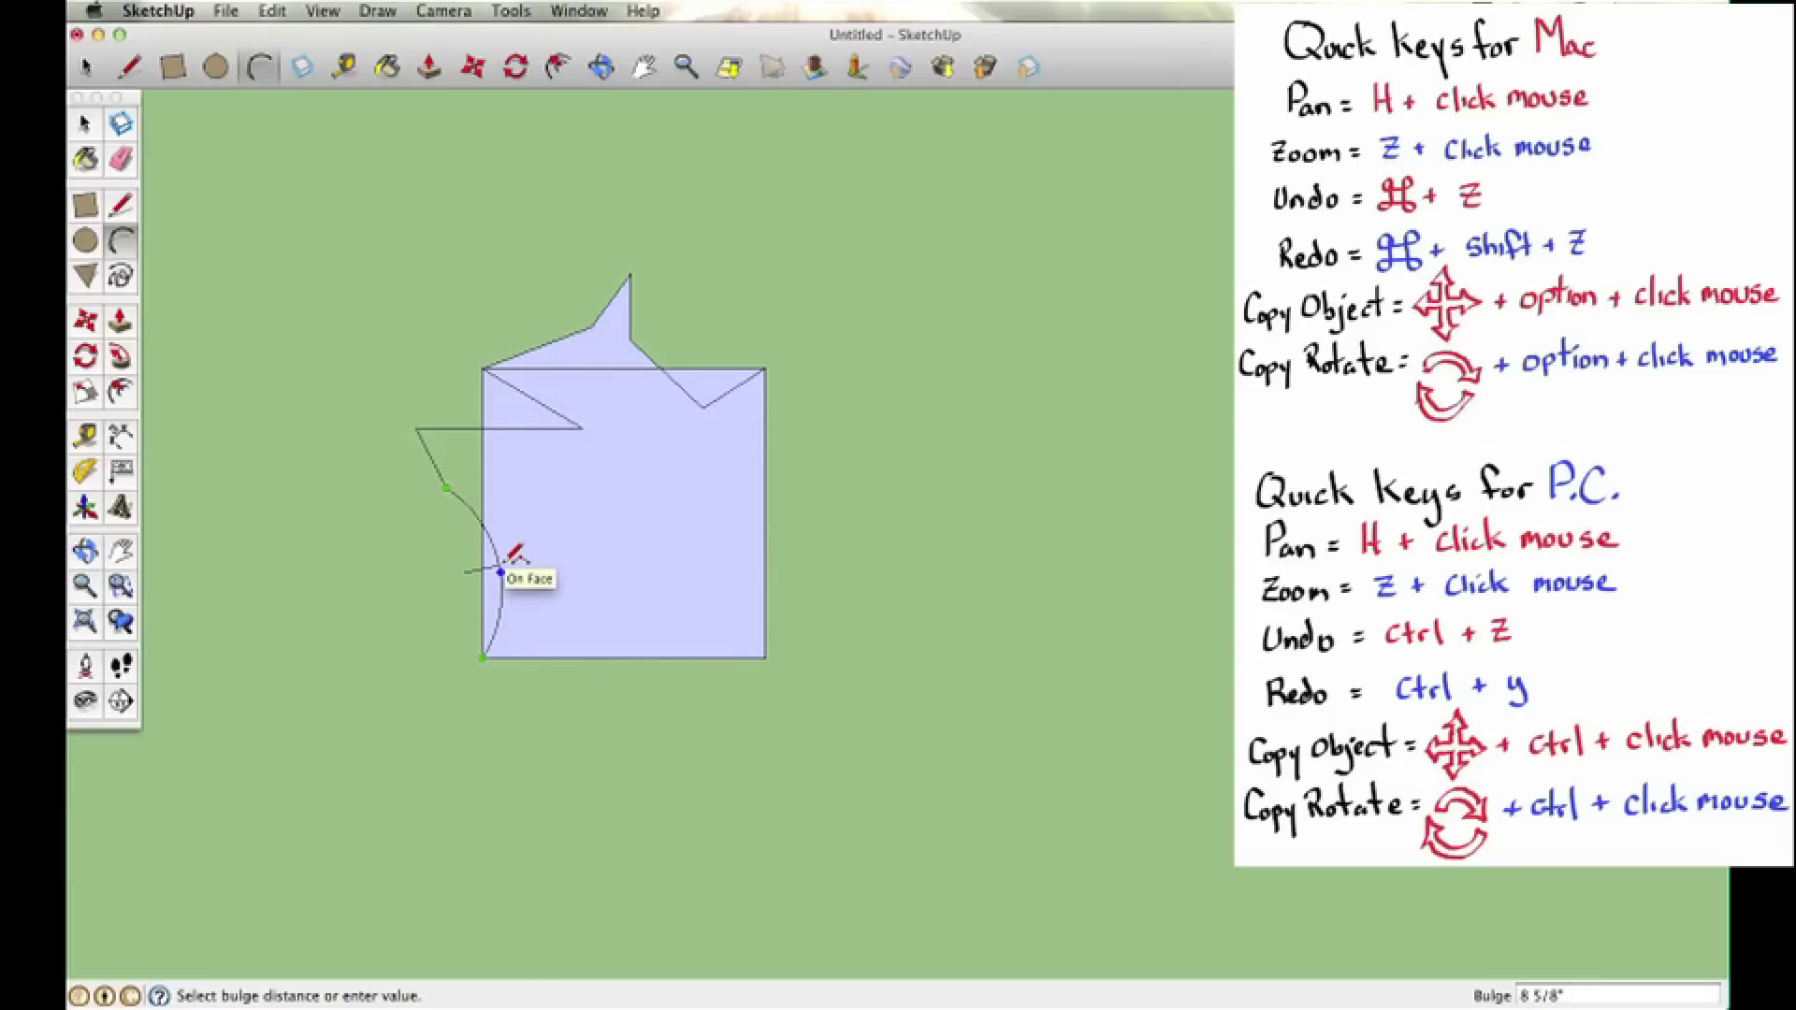
{"action": "left_click", "coordinate": [514, 556]}
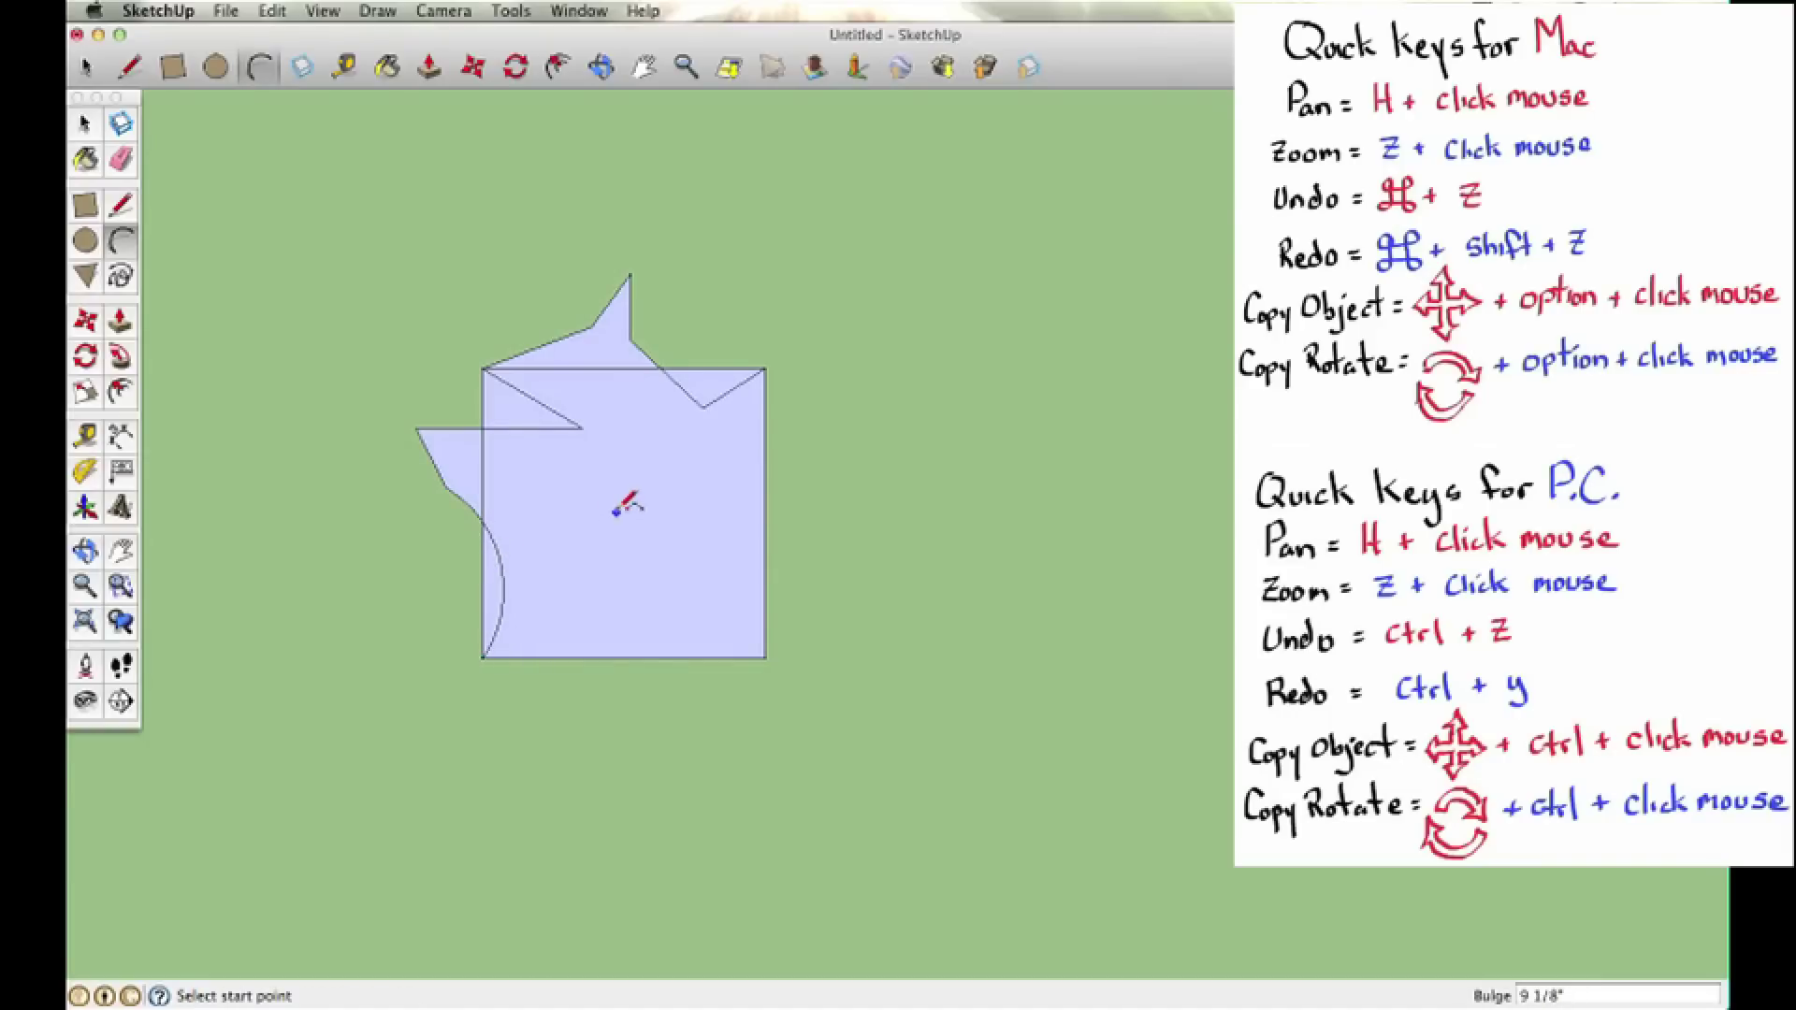
Step: Erase the straight top edge under the notch and select the jagged top profile
{"action": "left_click", "coordinate": [119, 162]}
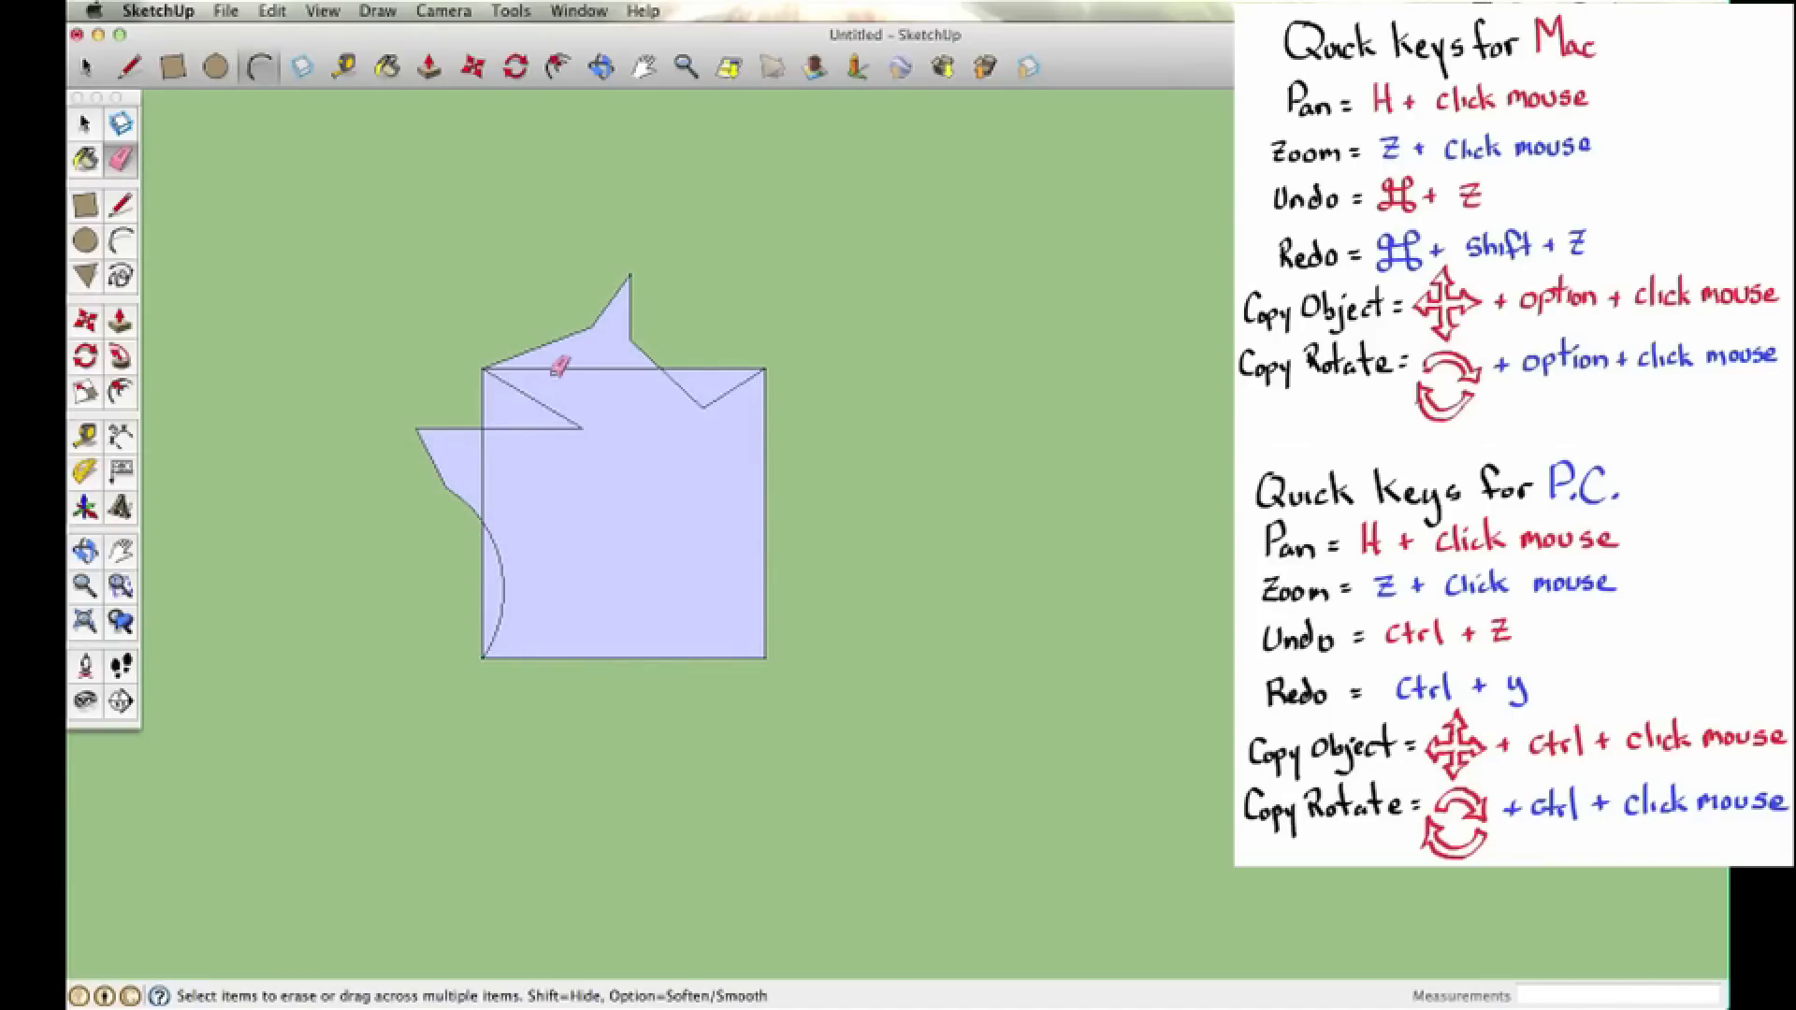
{"action": "left_click", "coordinate": [554, 370]}
{"action": "left_click", "coordinate": [699, 369]}
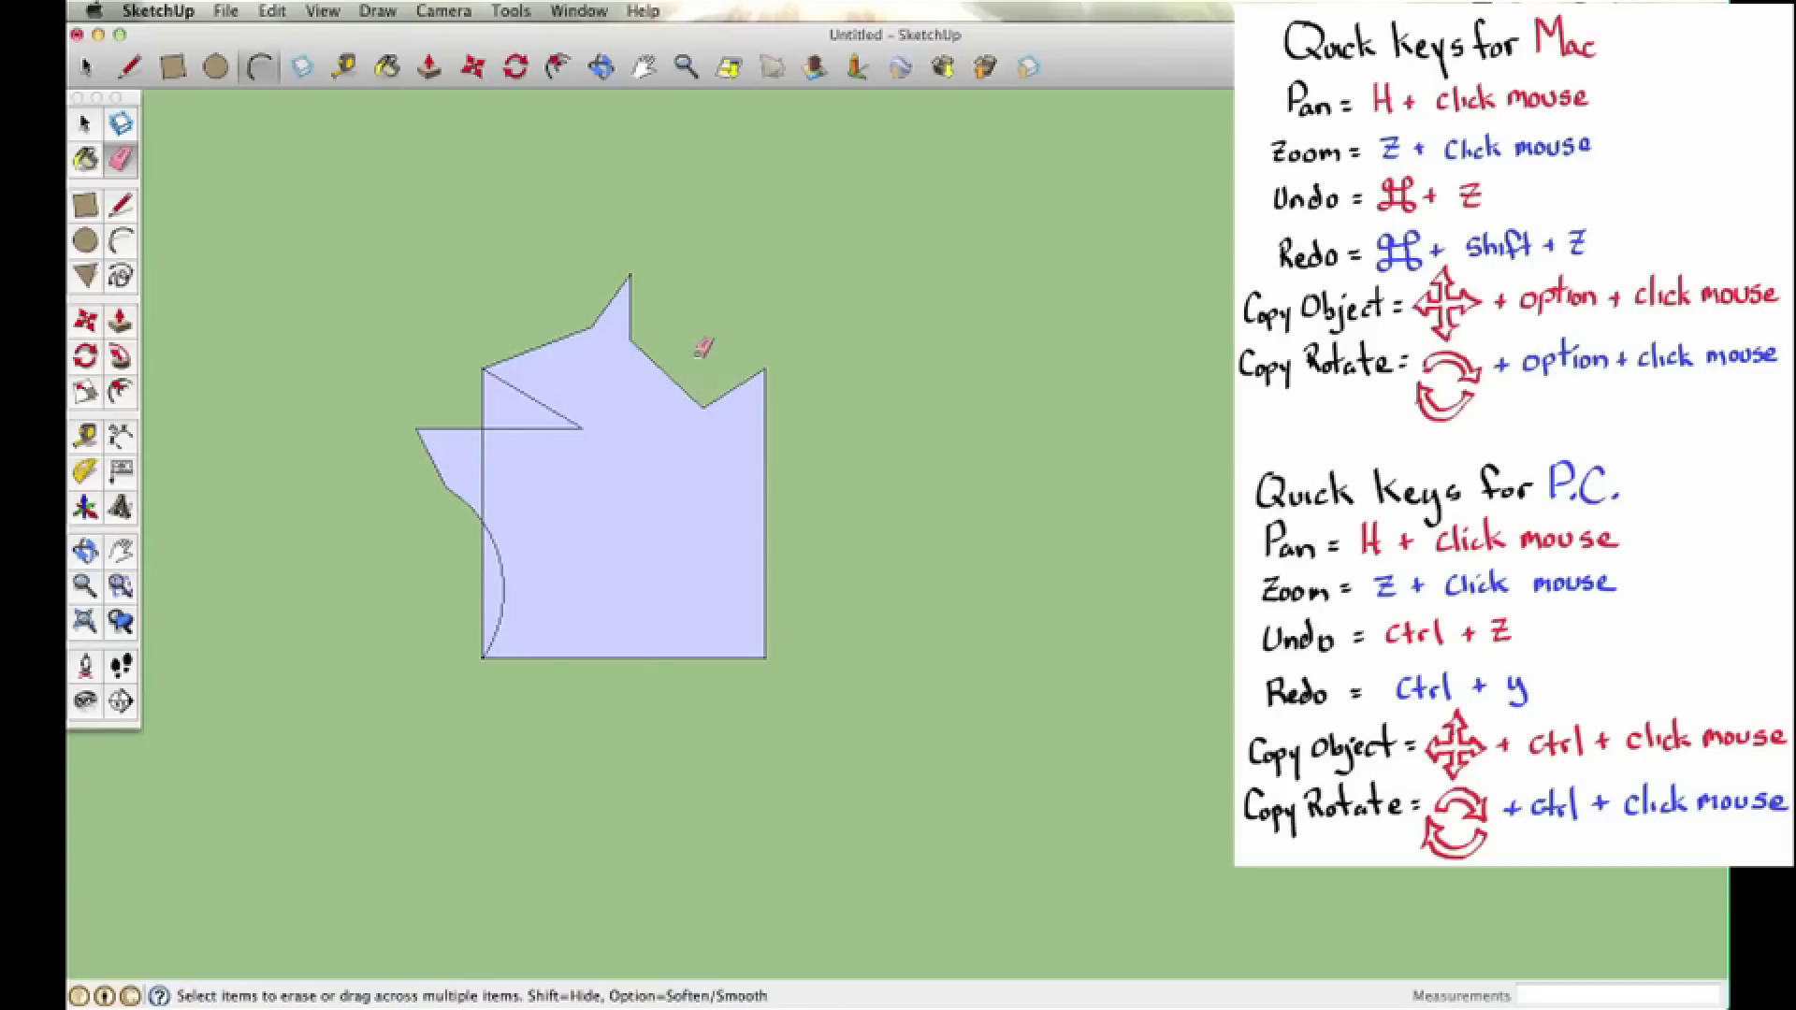
{"action": "left_click", "coordinate": [84, 123]}
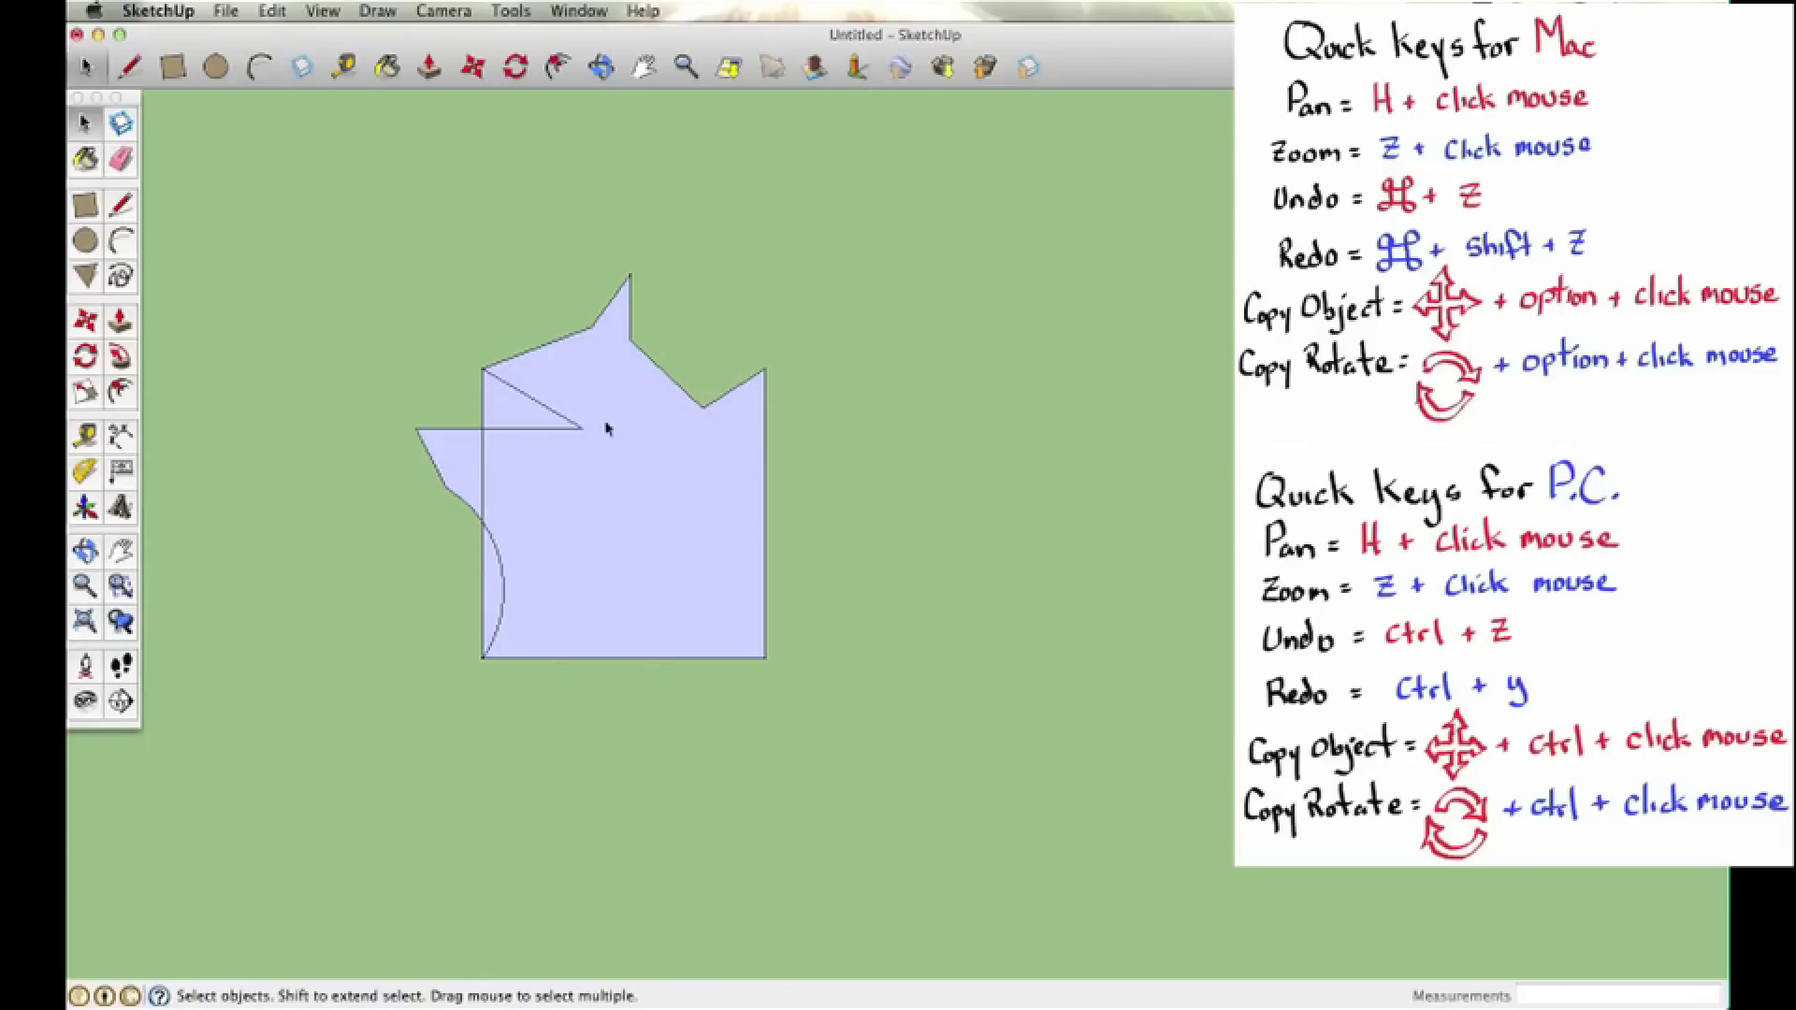
{"action": "left_click", "coordinate": [542, 348]}
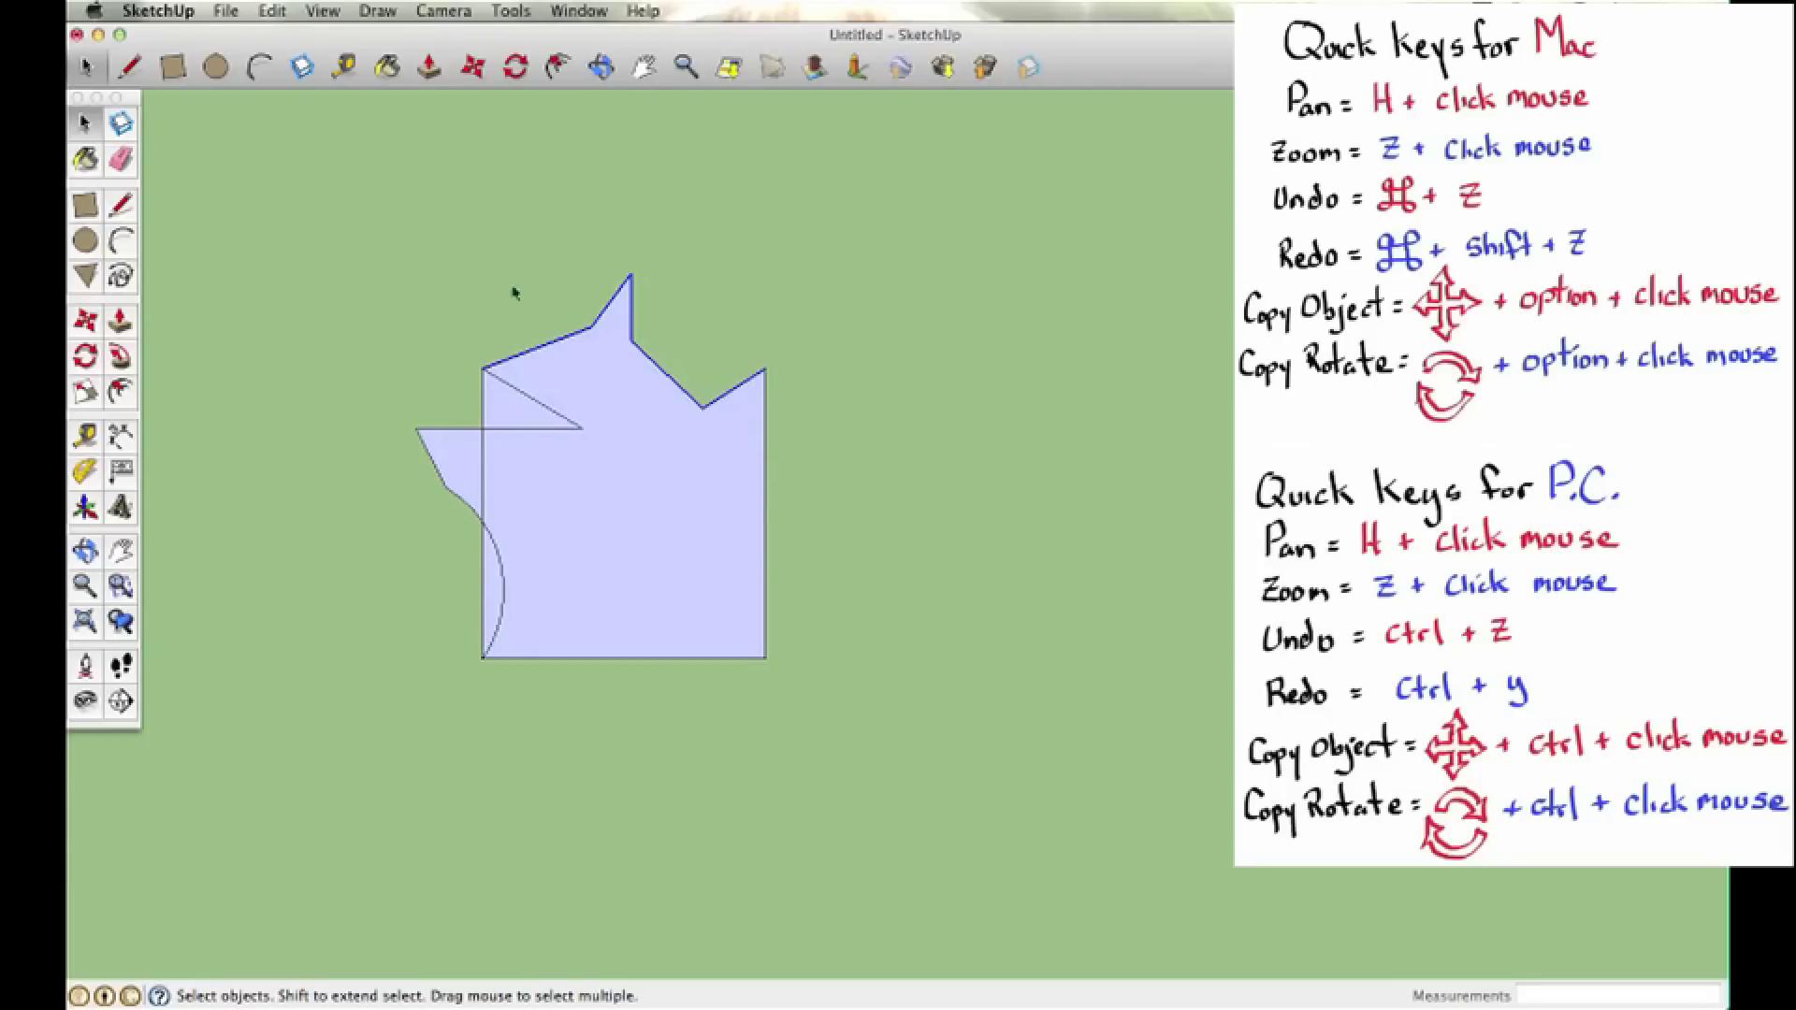
{"action": "left_click", "coordinate": [85, 321]}
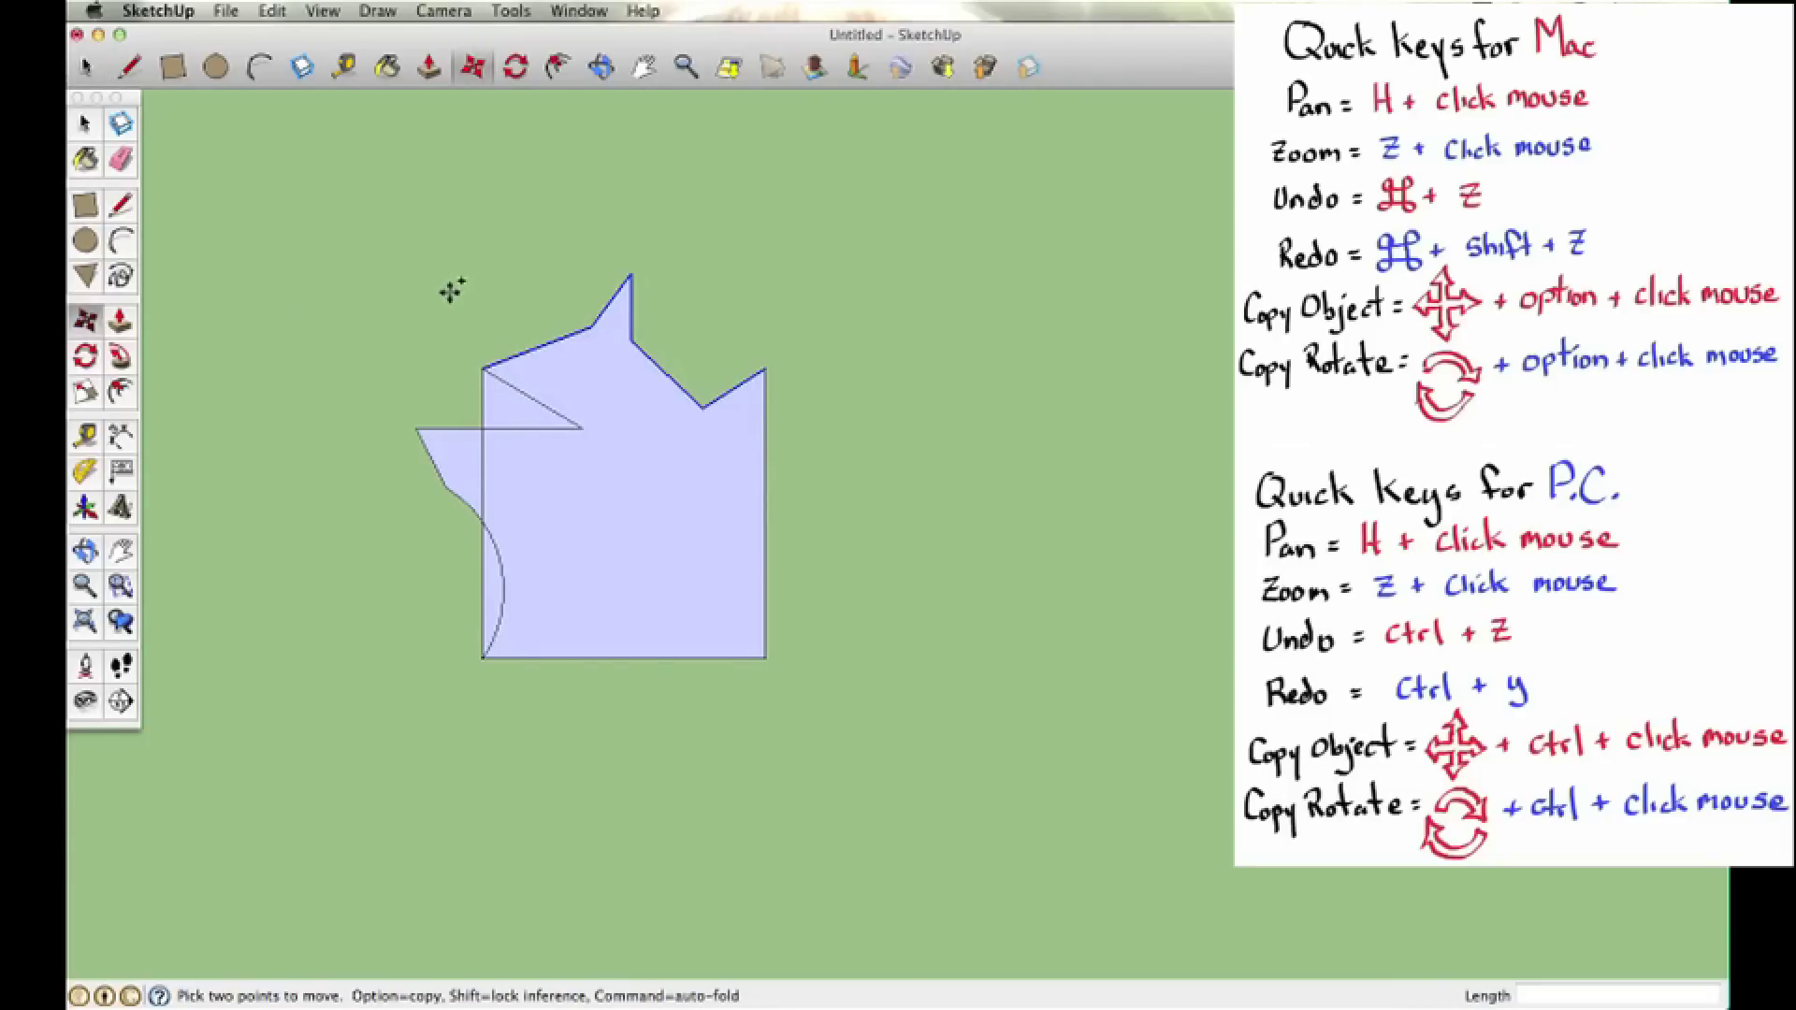
Step: Copy the jagged top profile to the bottom edge, then erase the straight bottom and inner edges
{"action": "left_click", "coordinate": [485, 368], "text": "alt"}
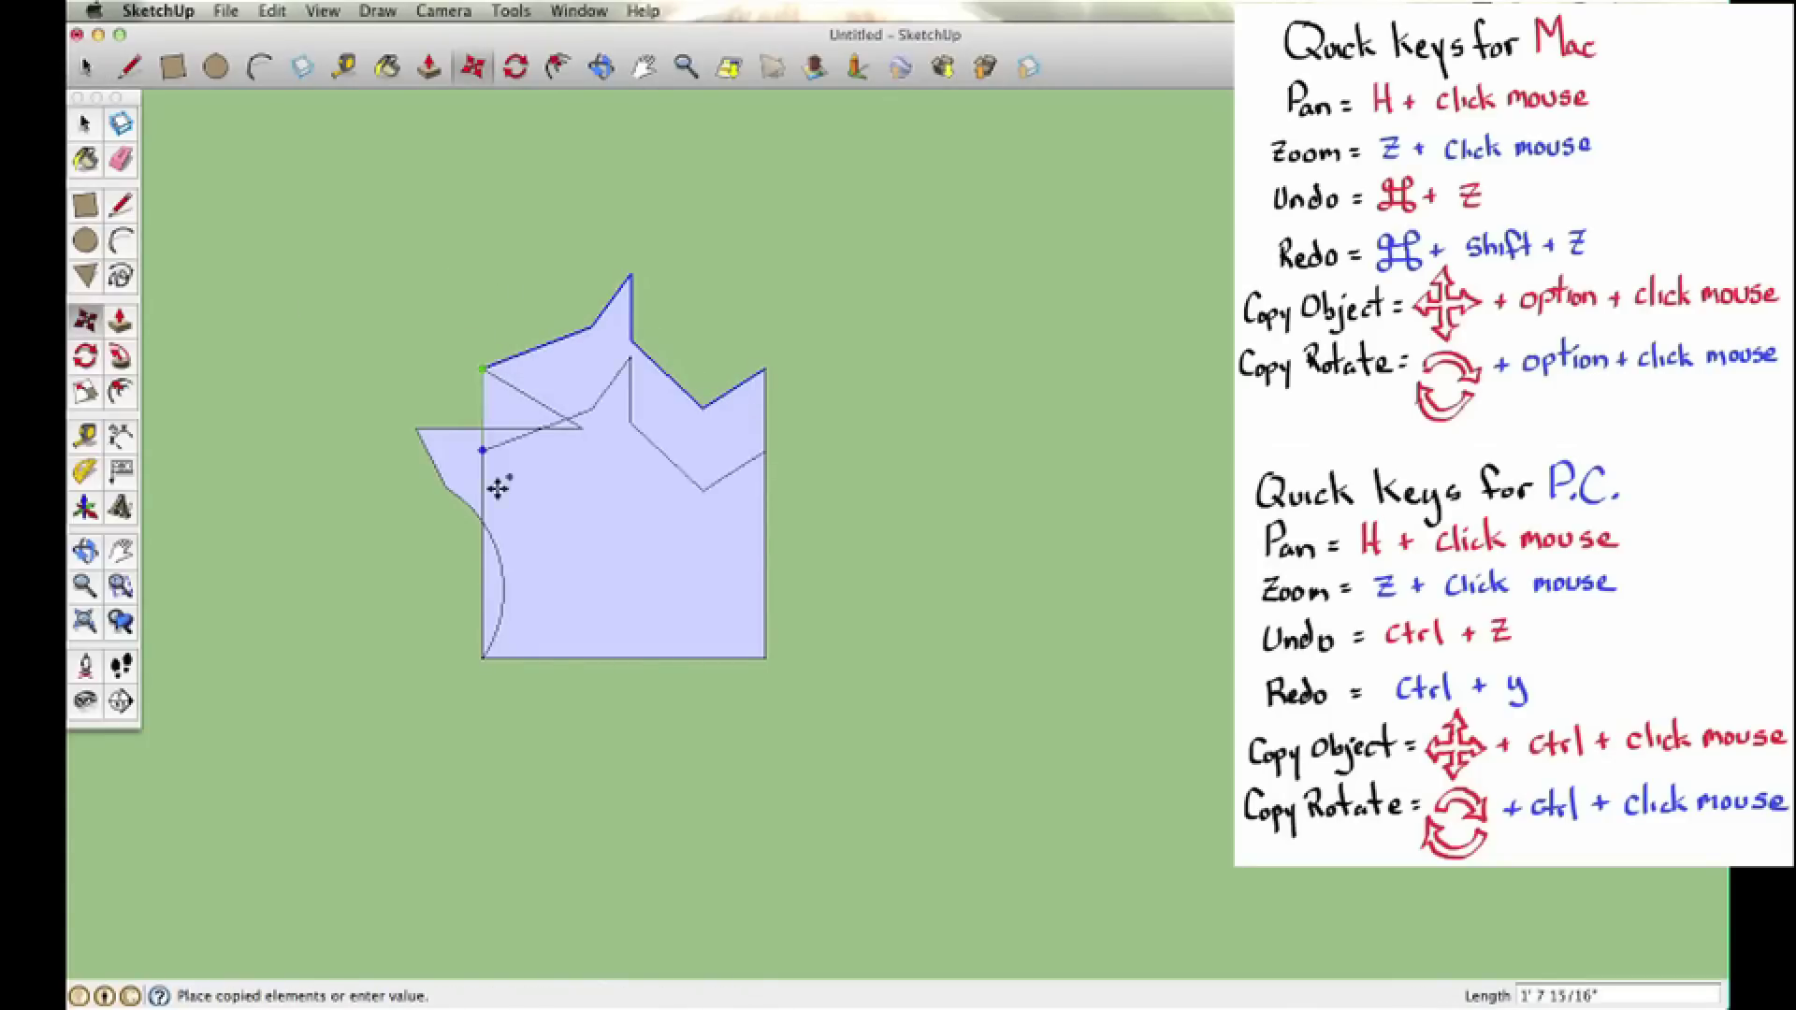
{"action": "left_click", "coordinate": [486, 659]}
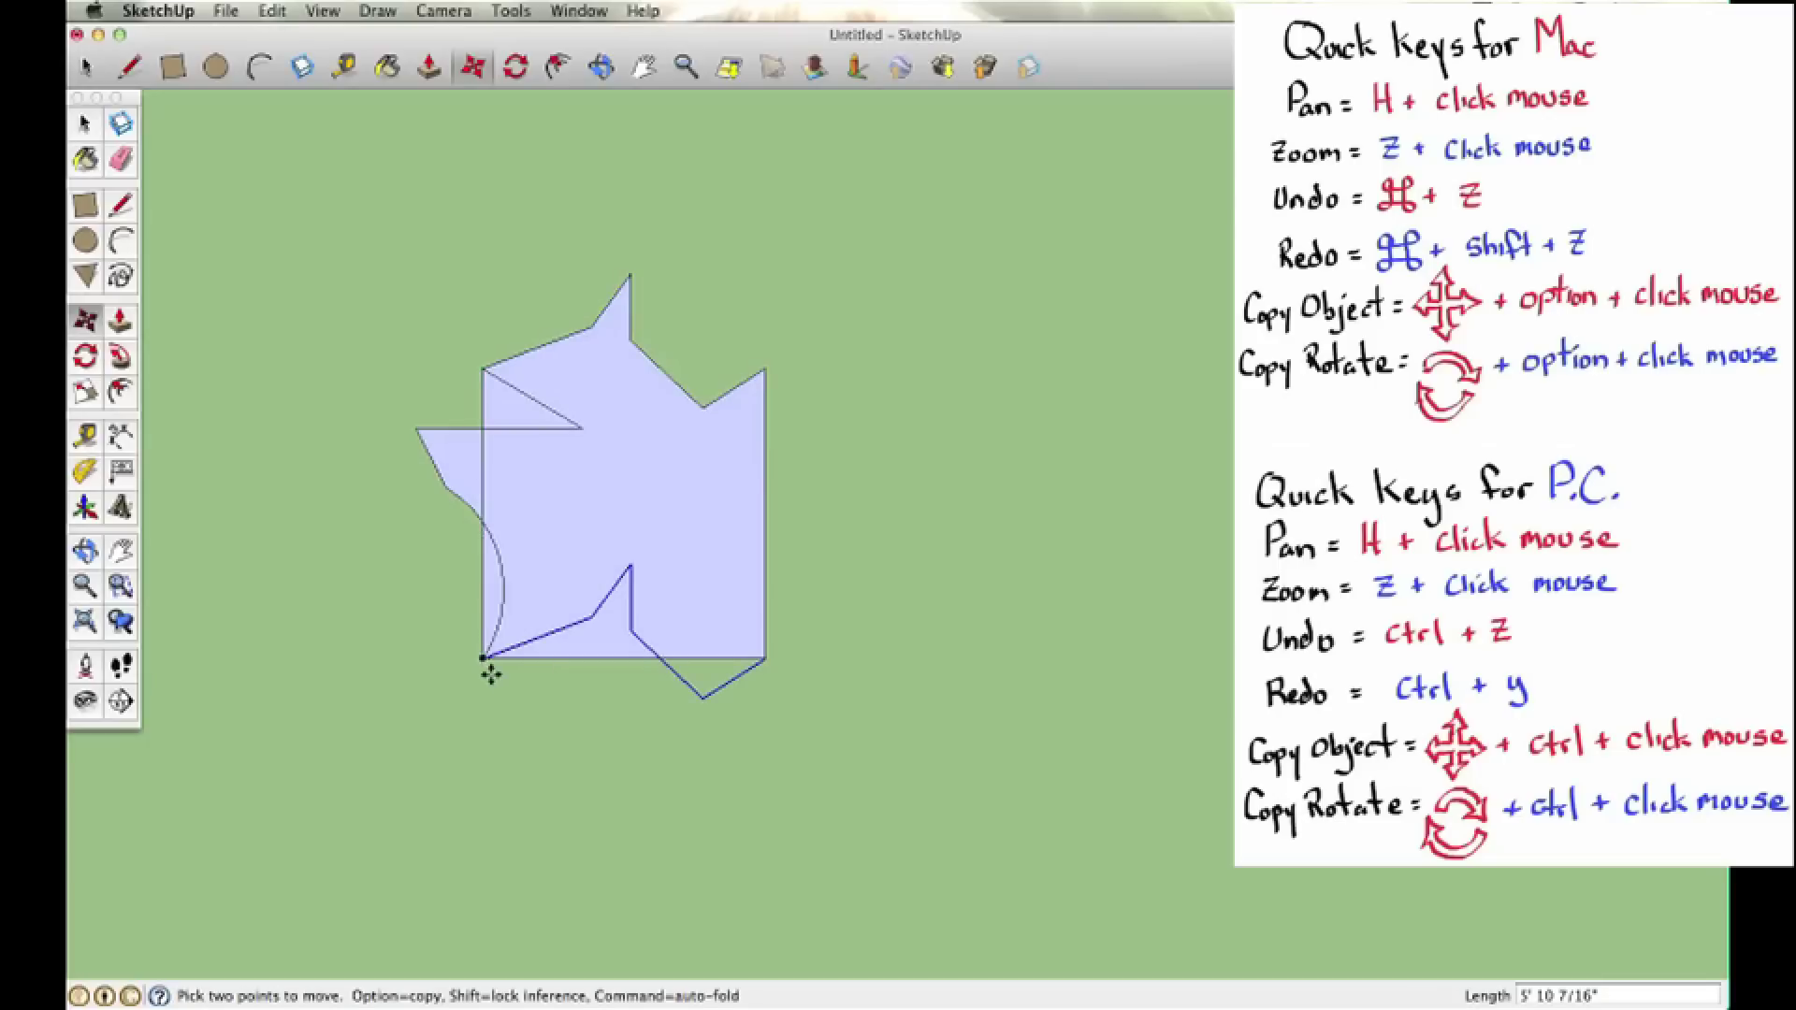
{"action": "left_click", "coordinate": [123, 162]}
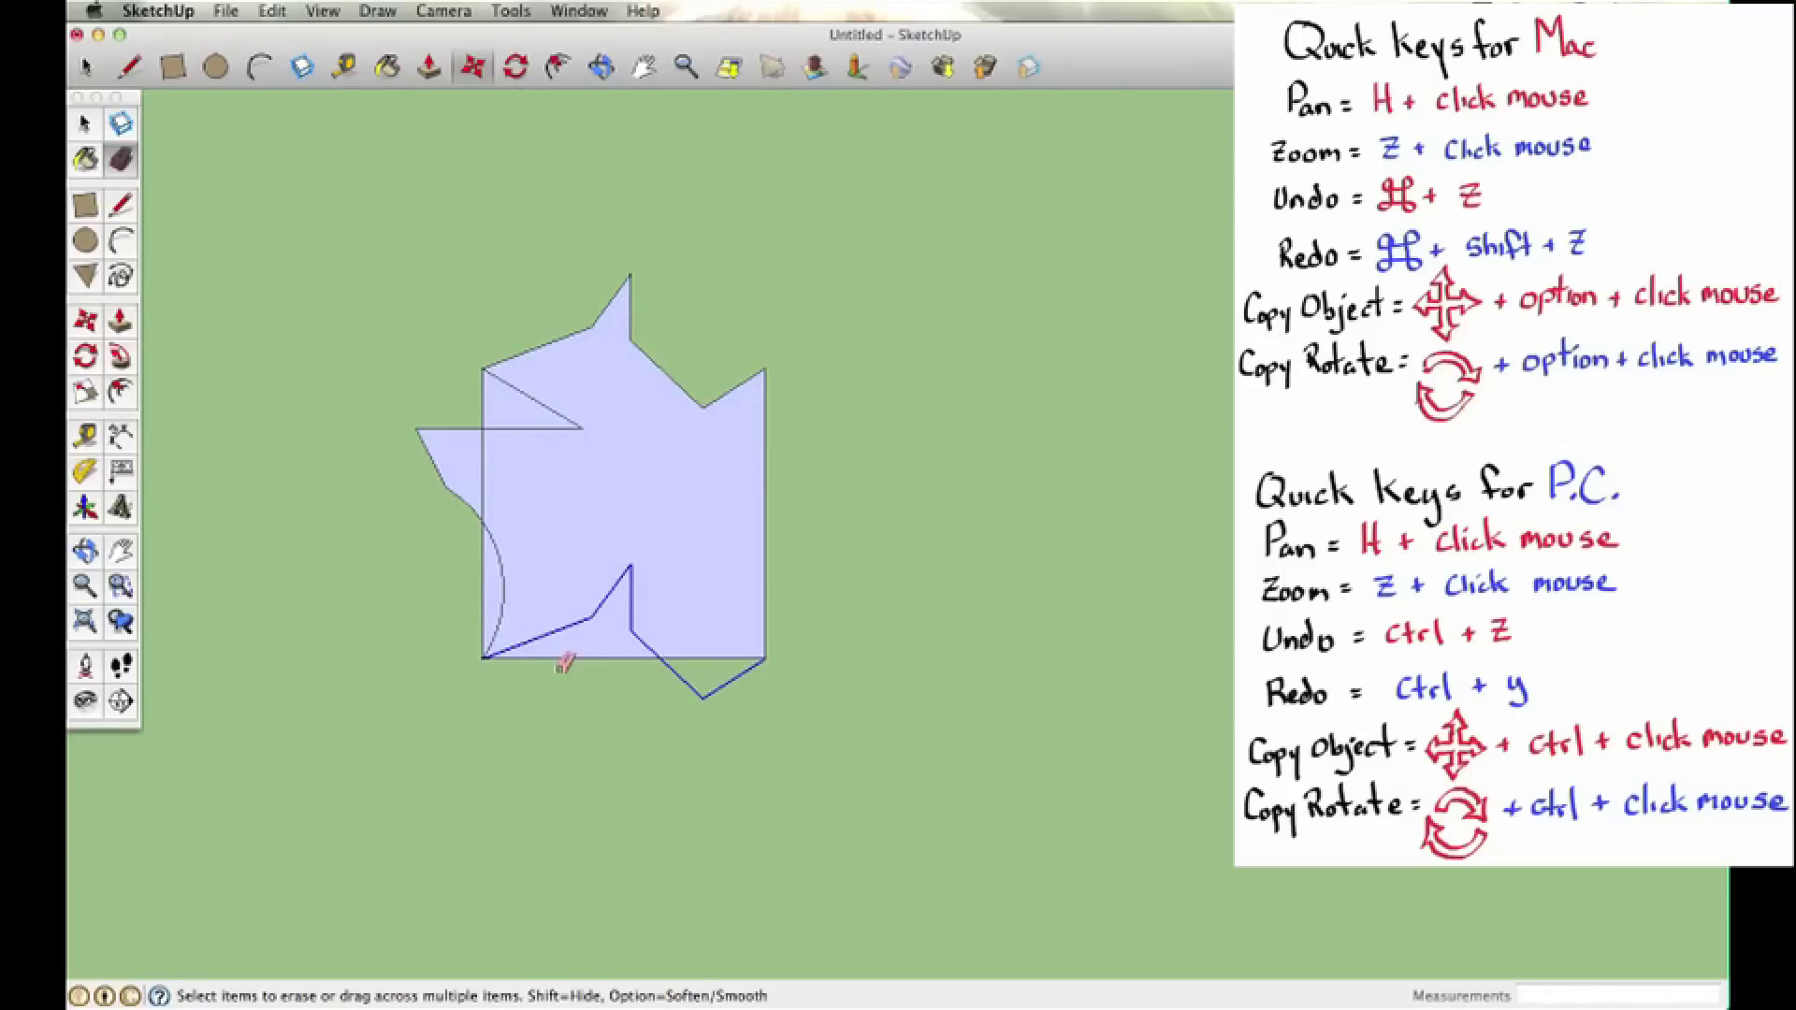
{"action": "mouse_move", "coordinate": [562, 661]}
{"action": "left_mouse_down"}
{"action": "mouse_move", "coordinate": [562, 646]}
{"action": "mouse_move", "coordinate": [773, 641]}
{"action": "left_mouse_up"}
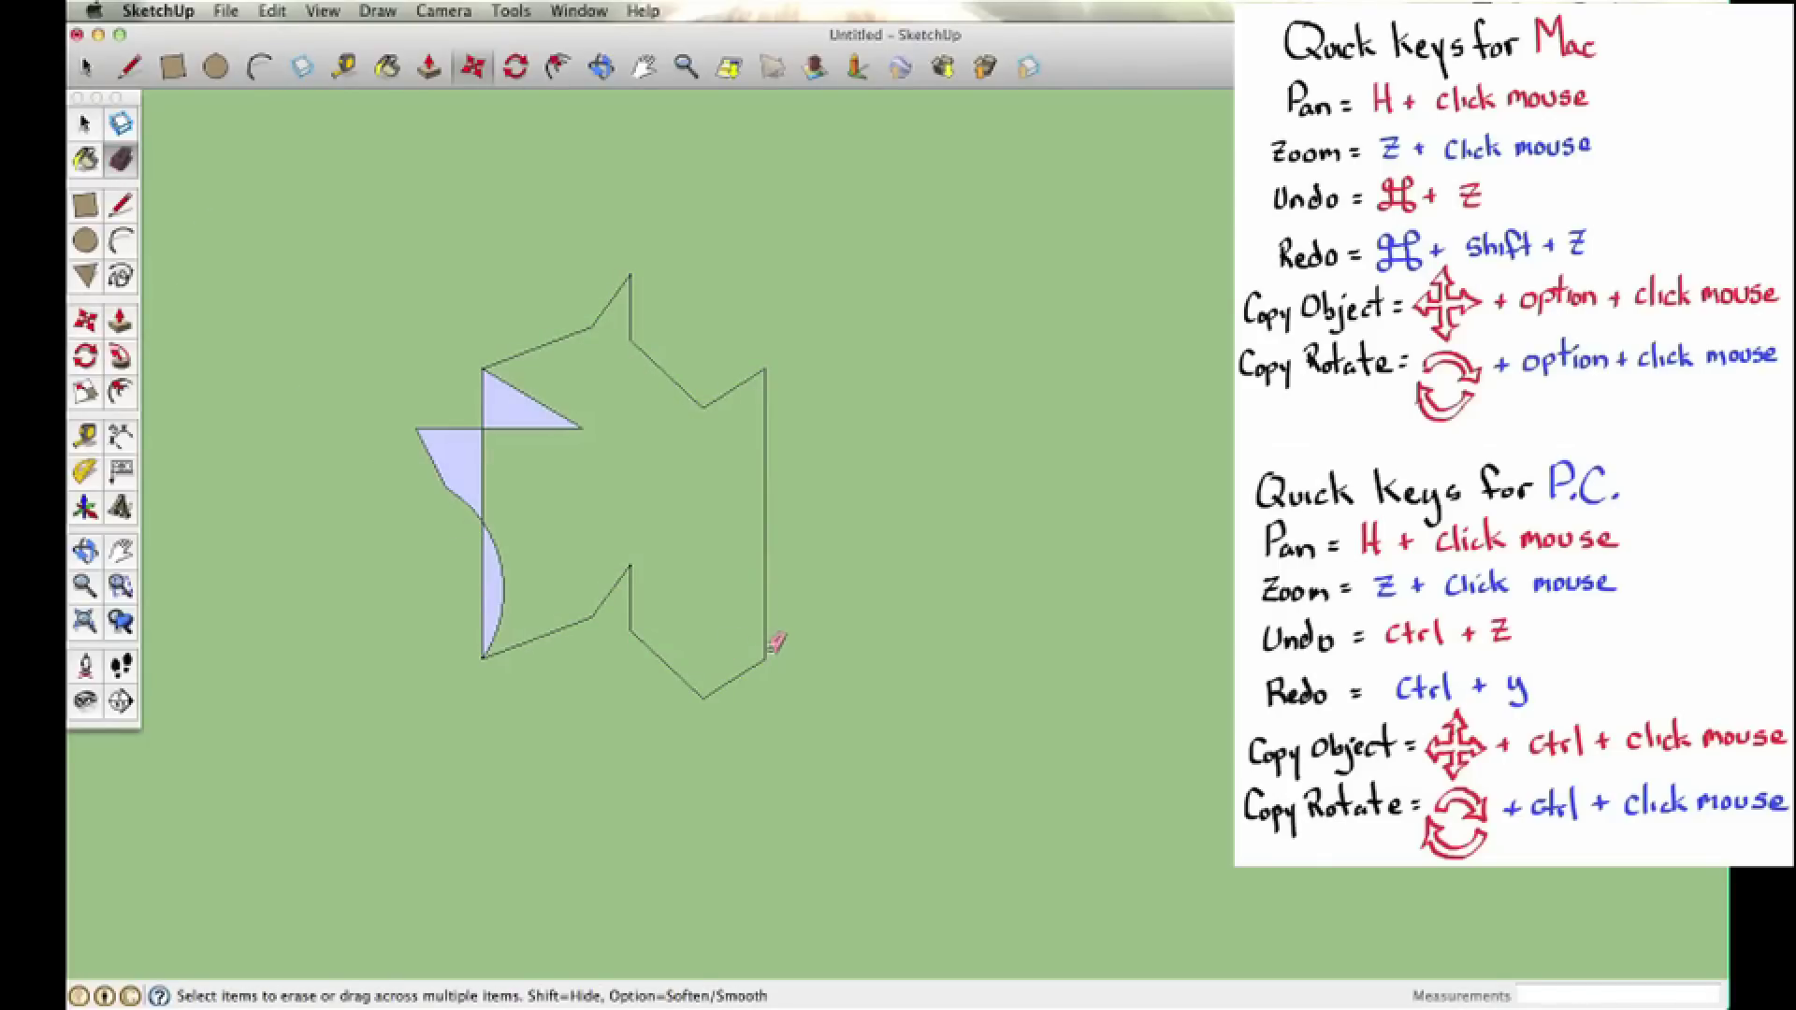
{"action": "left_click", "coordinate": [483, 400]}
{"action": "left_click_drag", "start_coordinate": [482, 468], "coordinate": [483, 467]}
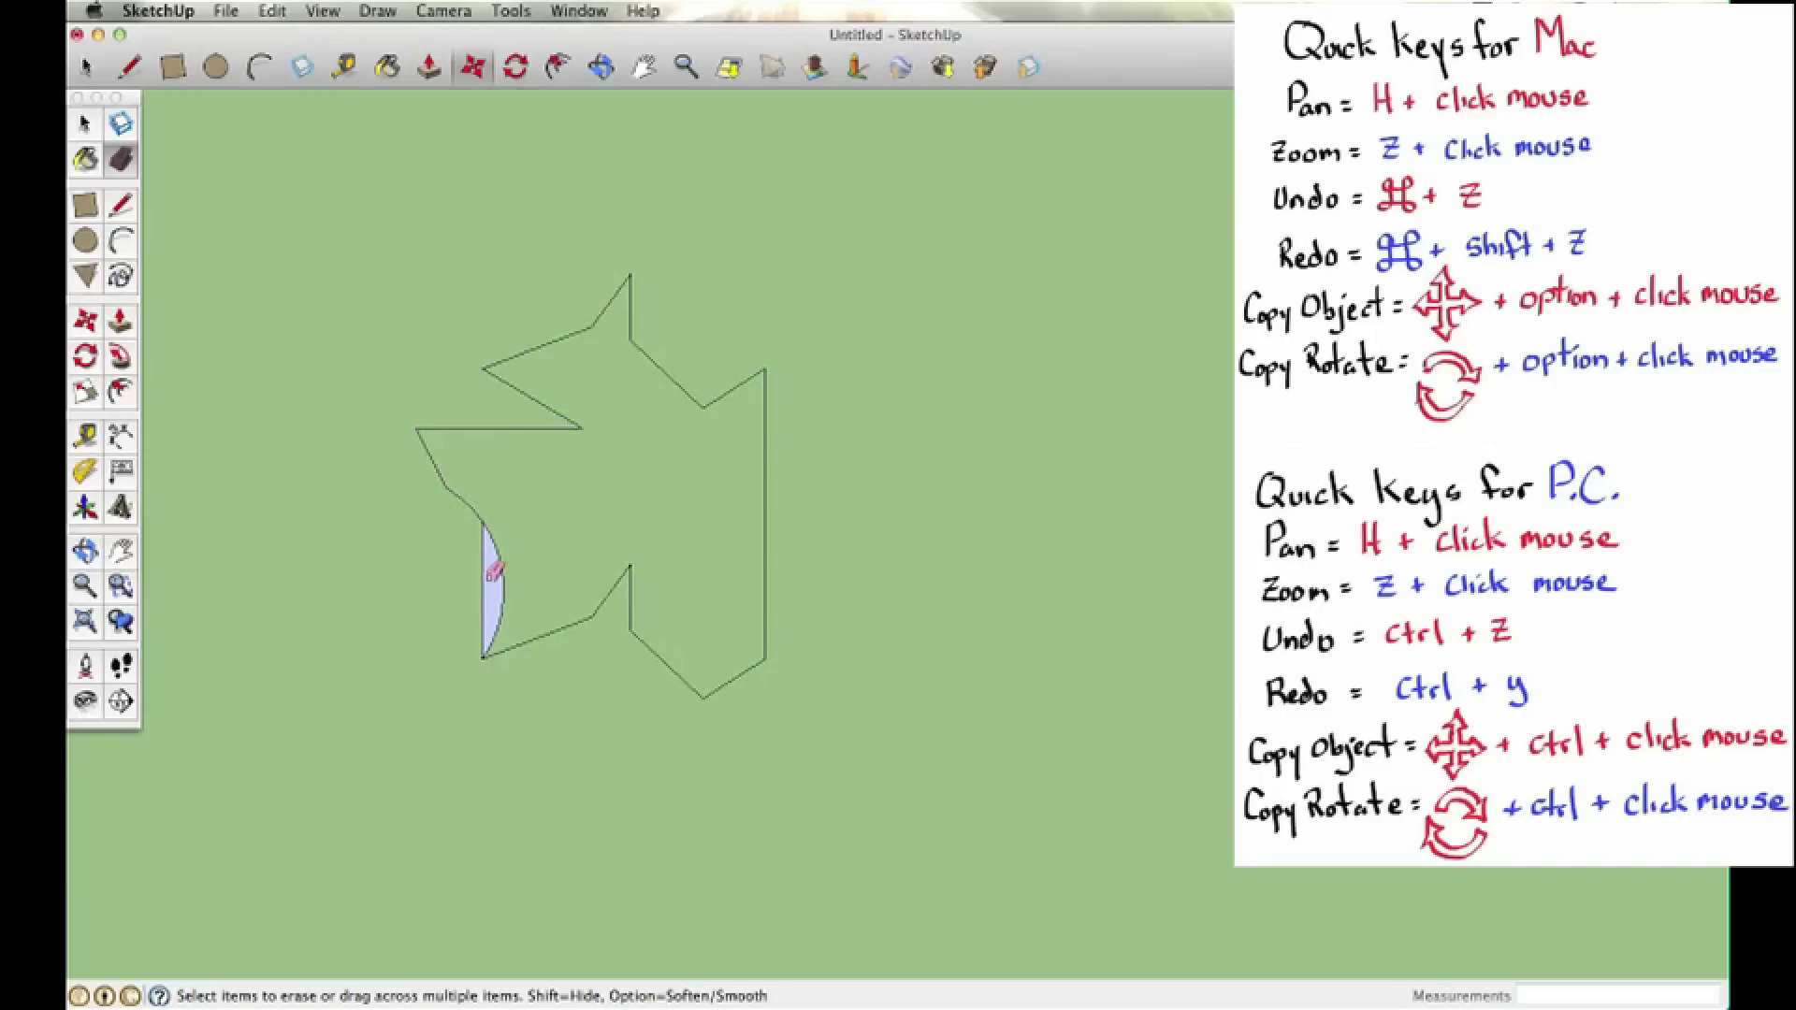
{"action": "left_click", "coordinate": [483, 576]}
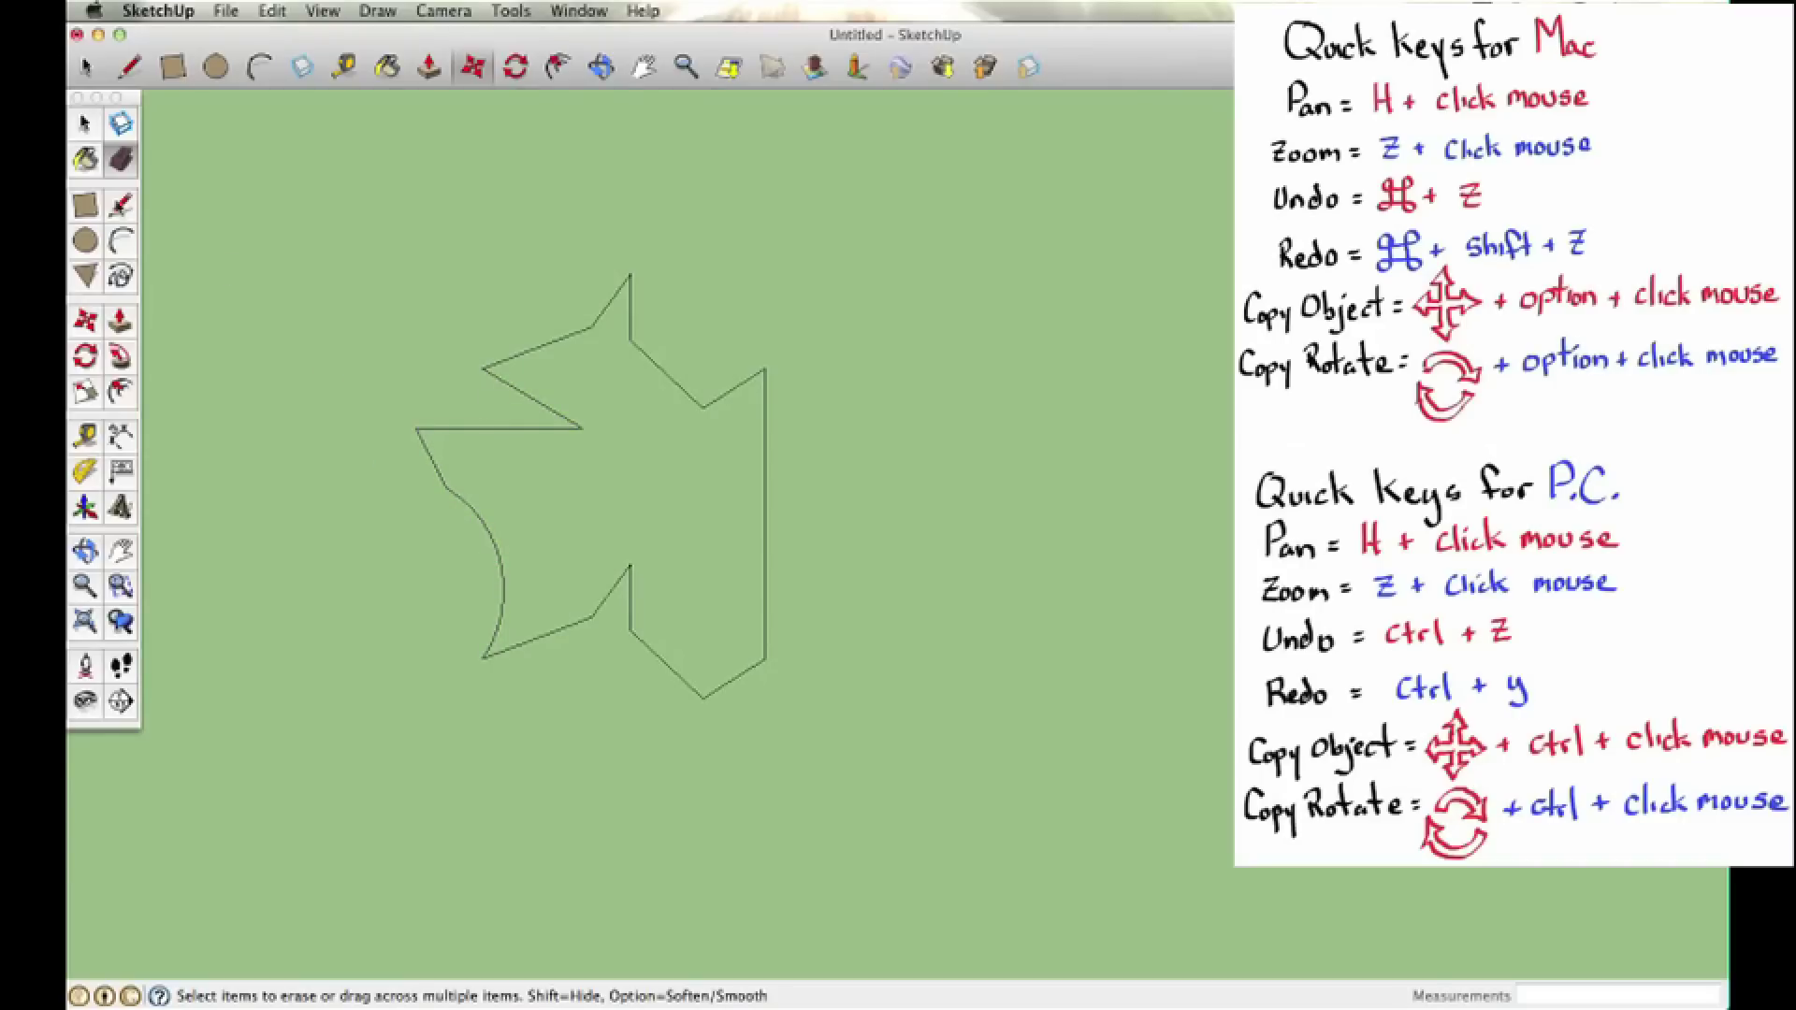
{"action": "left_click", "coordinate": [82, 127]}
Step: Select the left triangle edges and arc and copy them onto the right side
{"action": "left_click", "coordinate": [525, 399]}
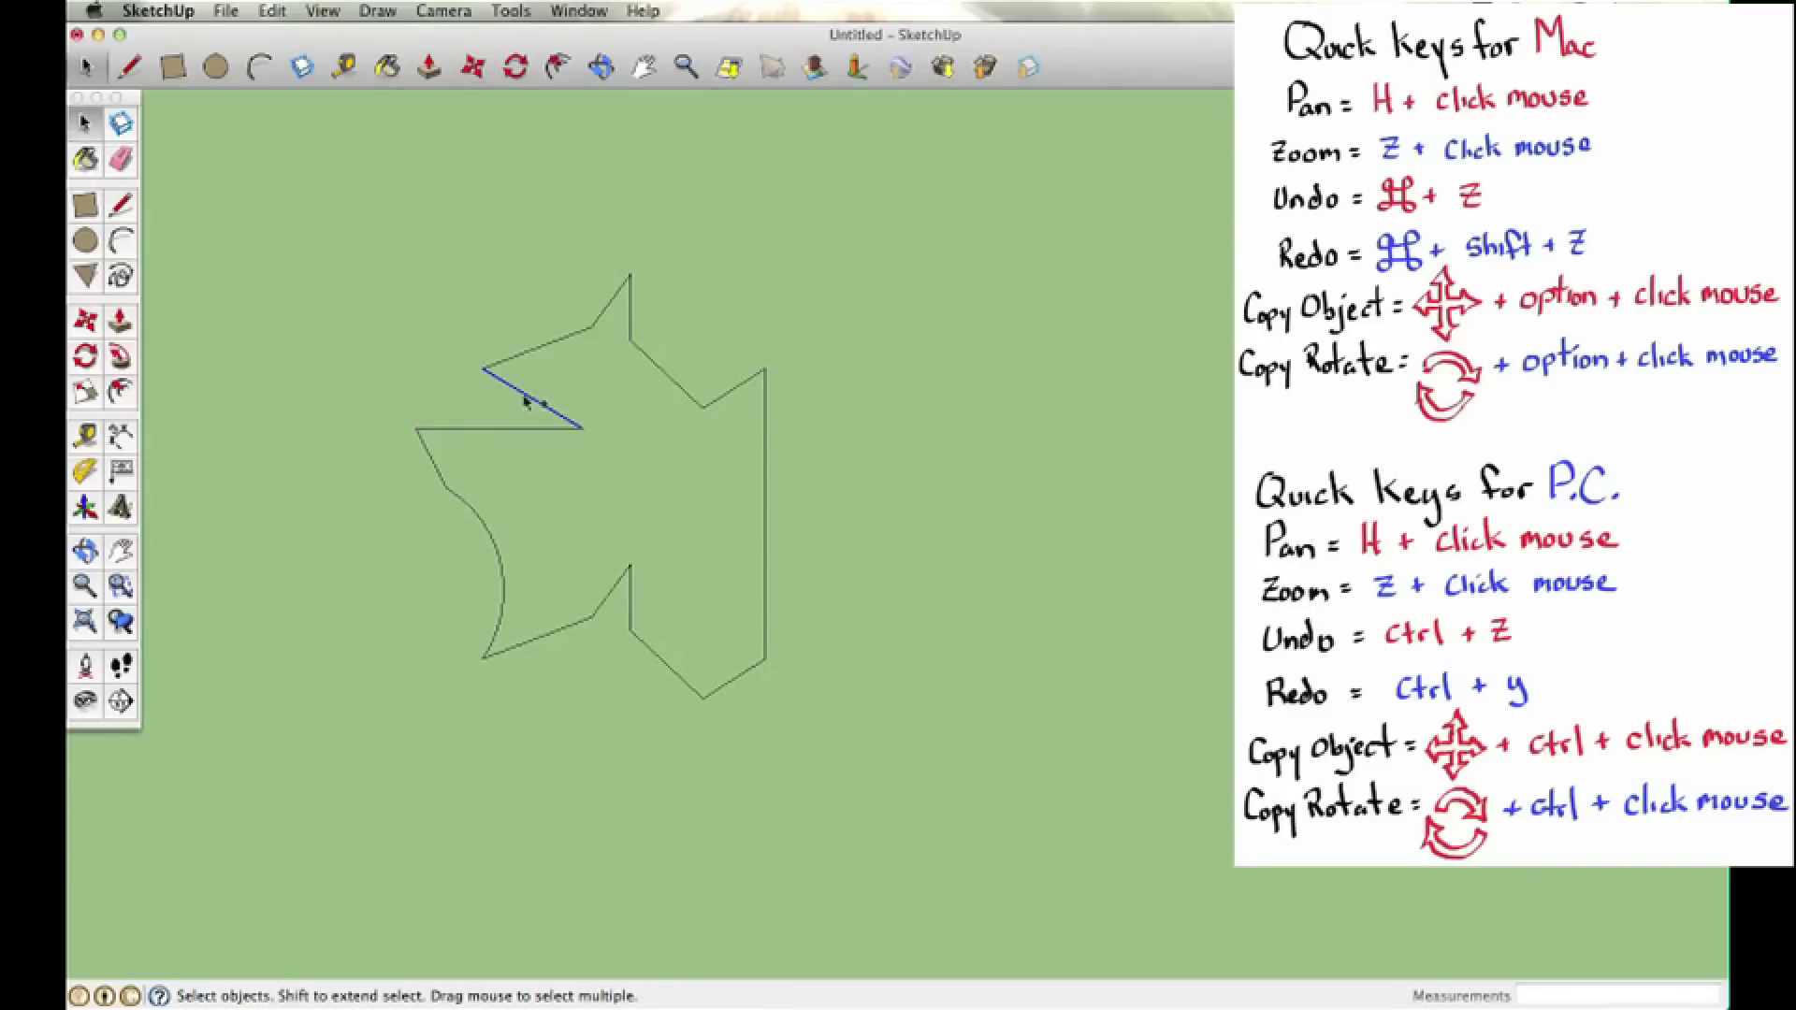
{"action": "left_click", "coordinate": [504, 436], "text": "shift"}
{"action": "left_click", "coordinate": [489, 533], "text": "shift"}
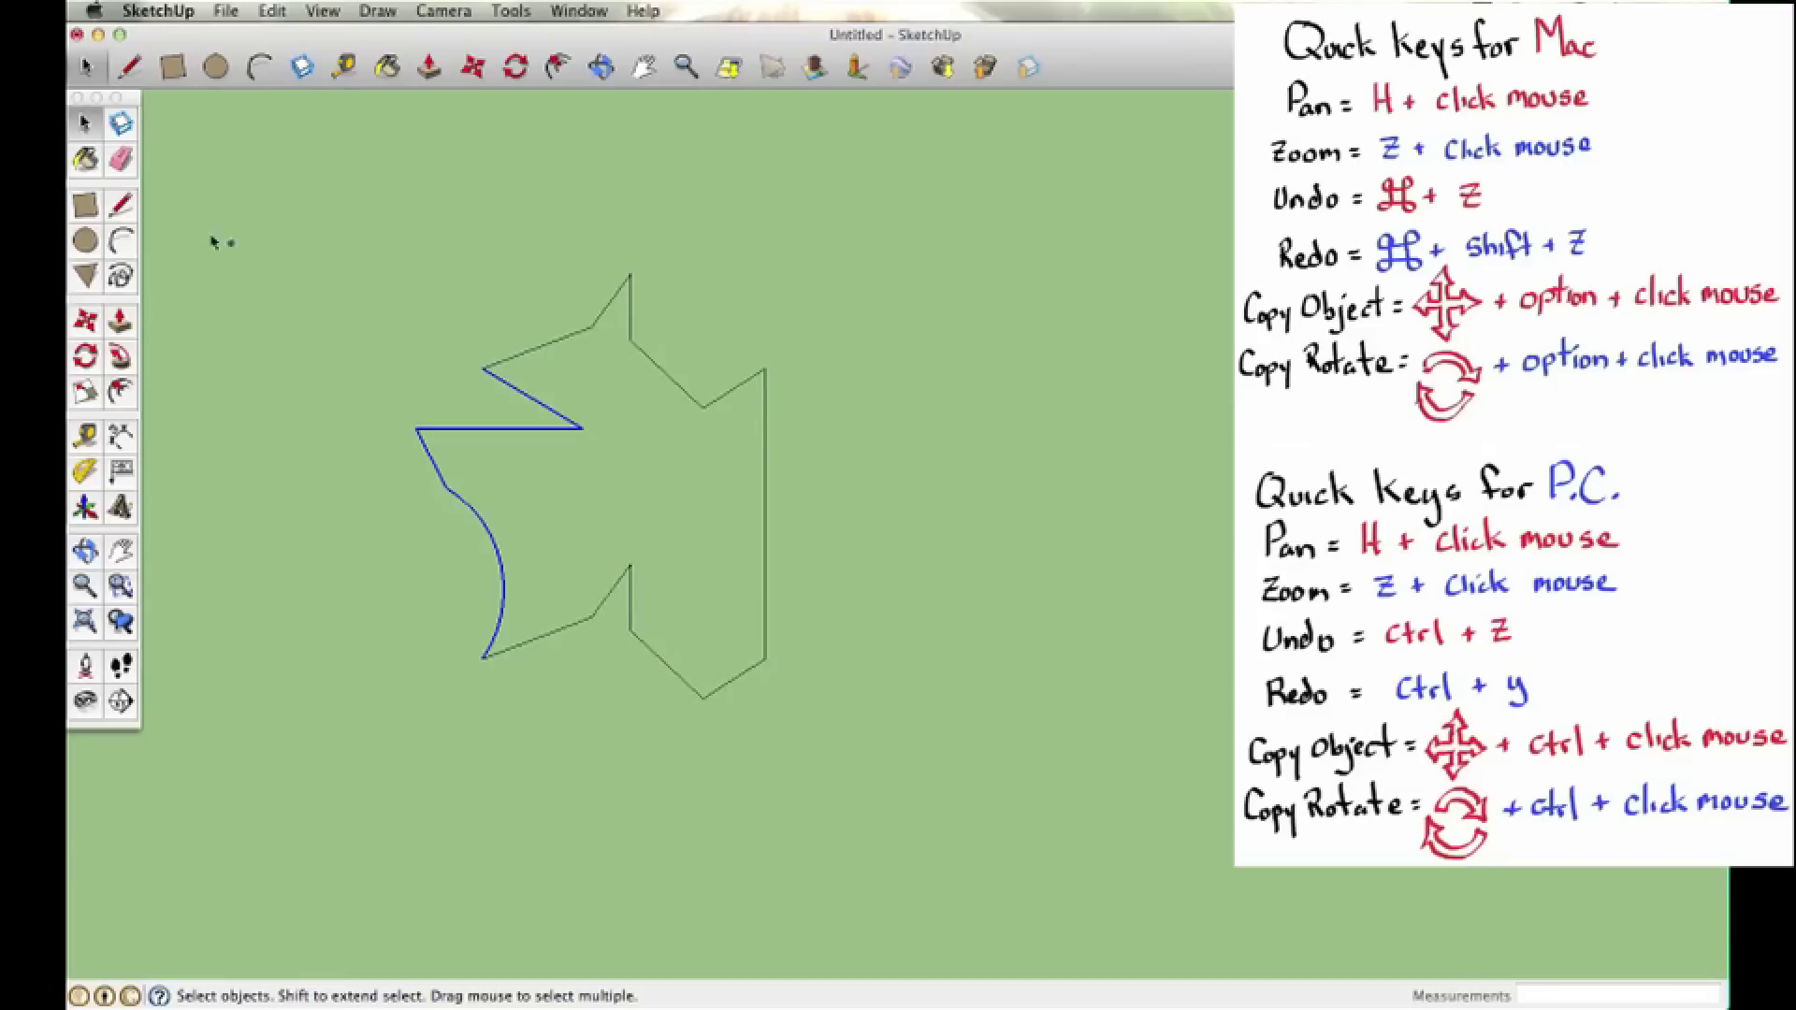
{"action": "left_click", "coordinate": [85, 320]}
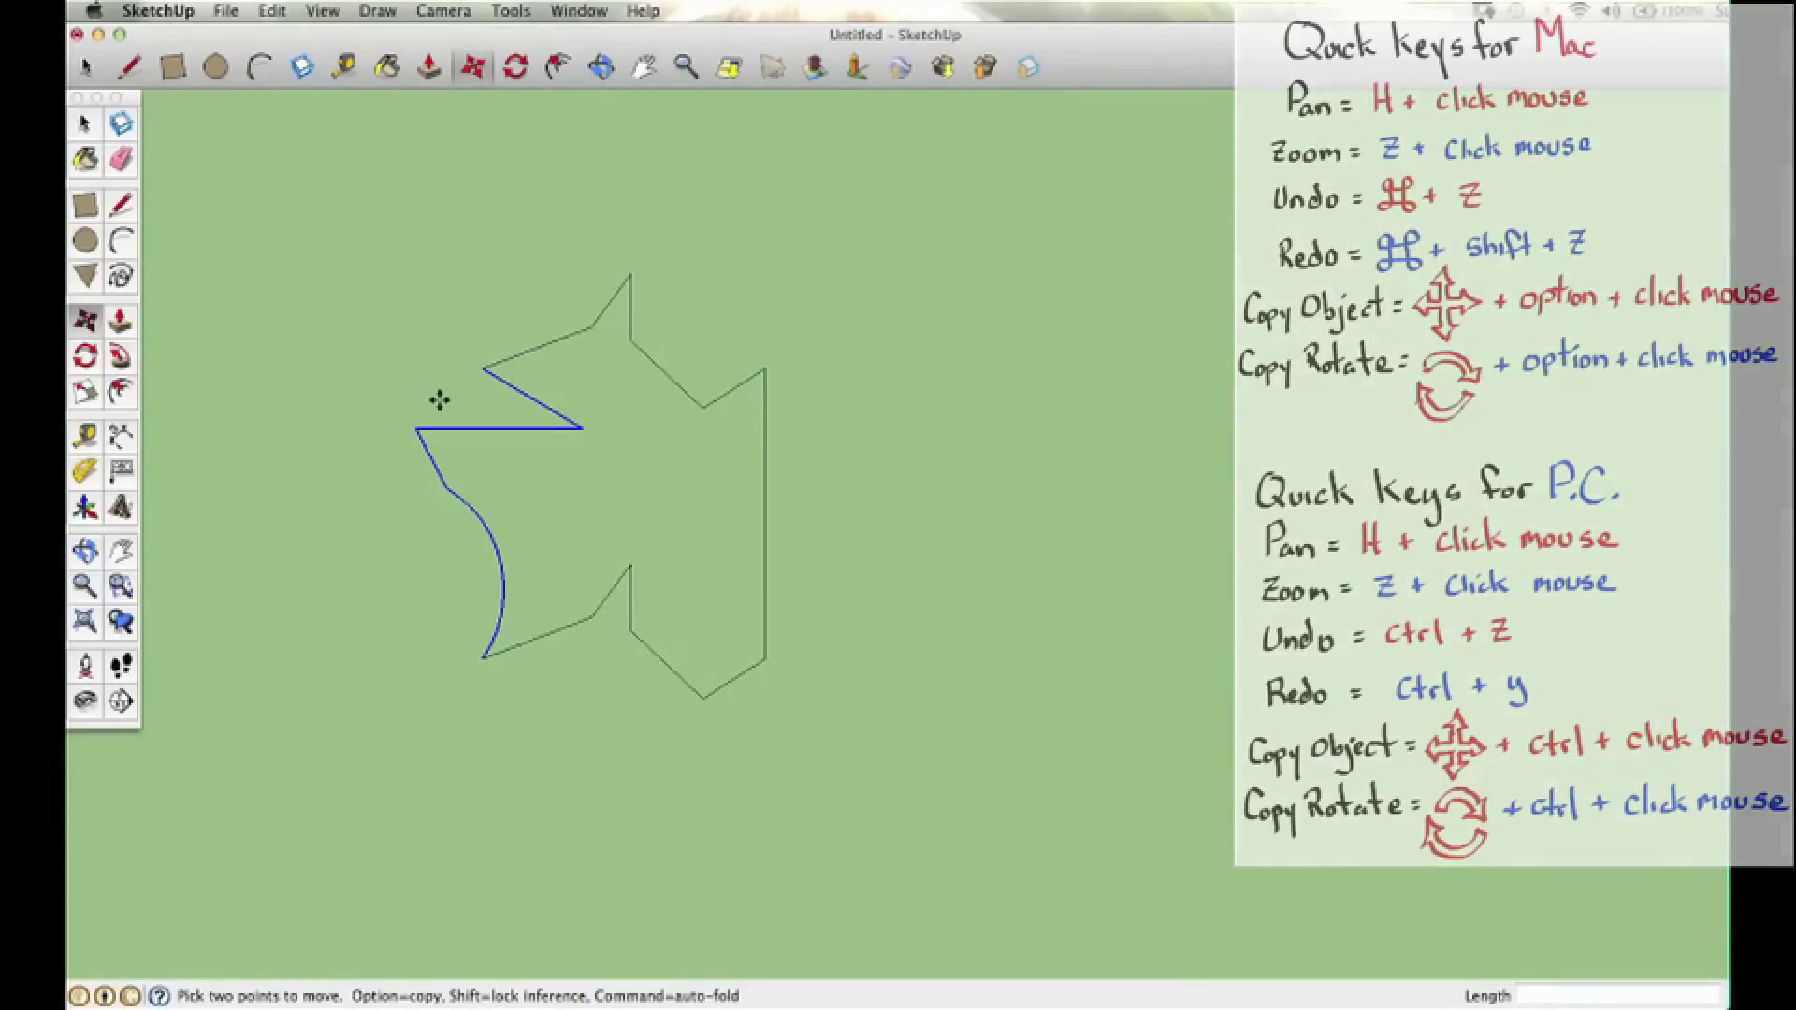
{"action": "left_click", "coordinate": [483, 370], "text": "alt"}
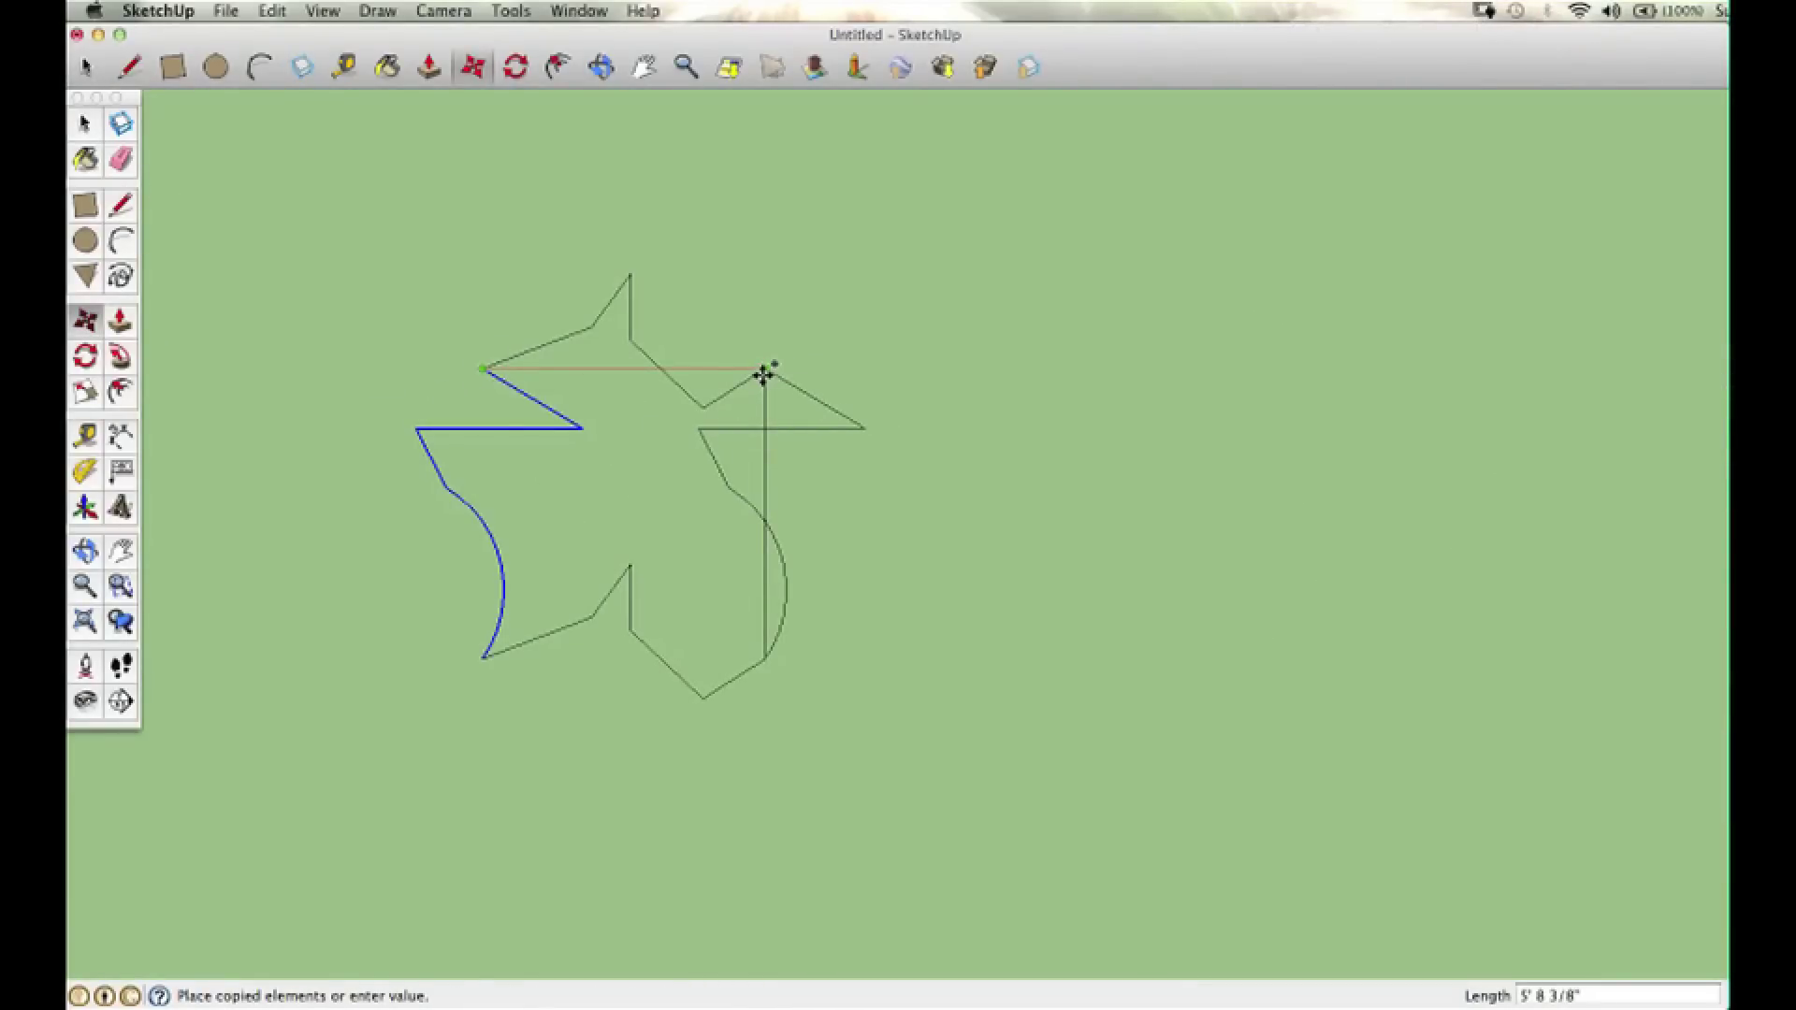
{"action": "left_click", "coordinate": [767, 371]}
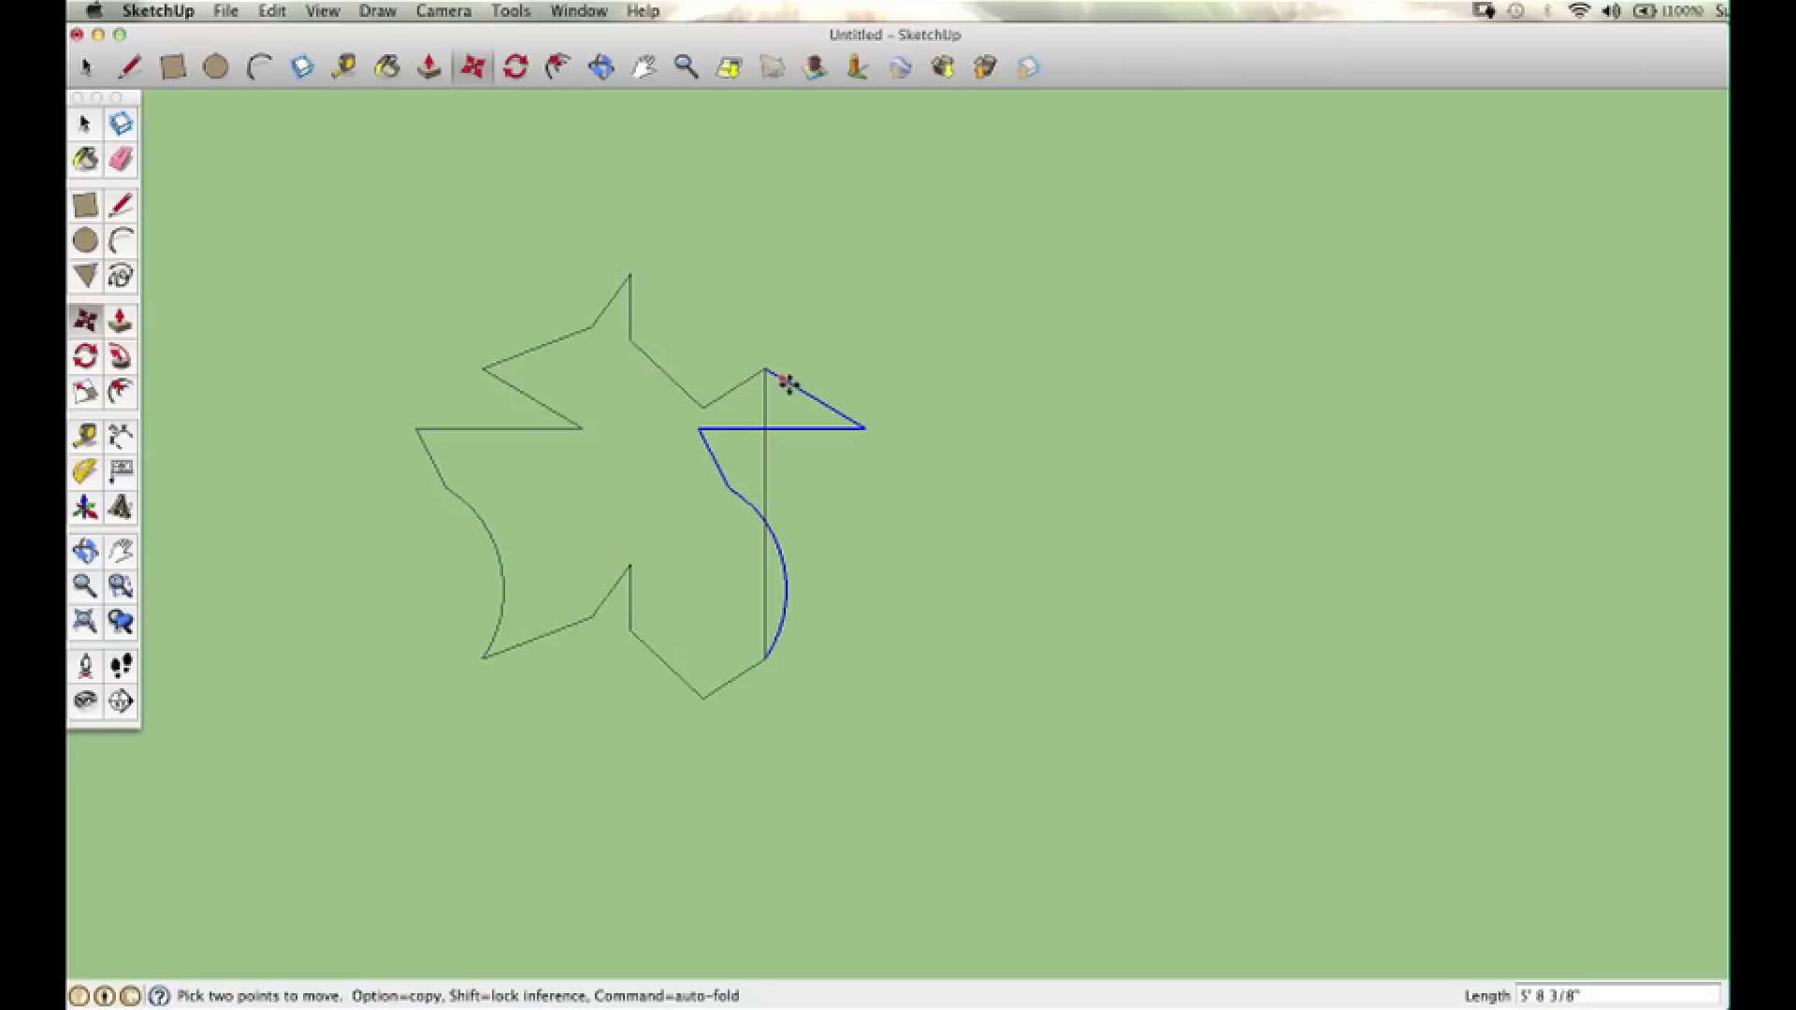
Step: Erase the old straight right edge beside the triangle and arc
{"action": "left_click", "coordinate": [119, 165]}
{"action": "left_click", "coordinate": [766, 406]}
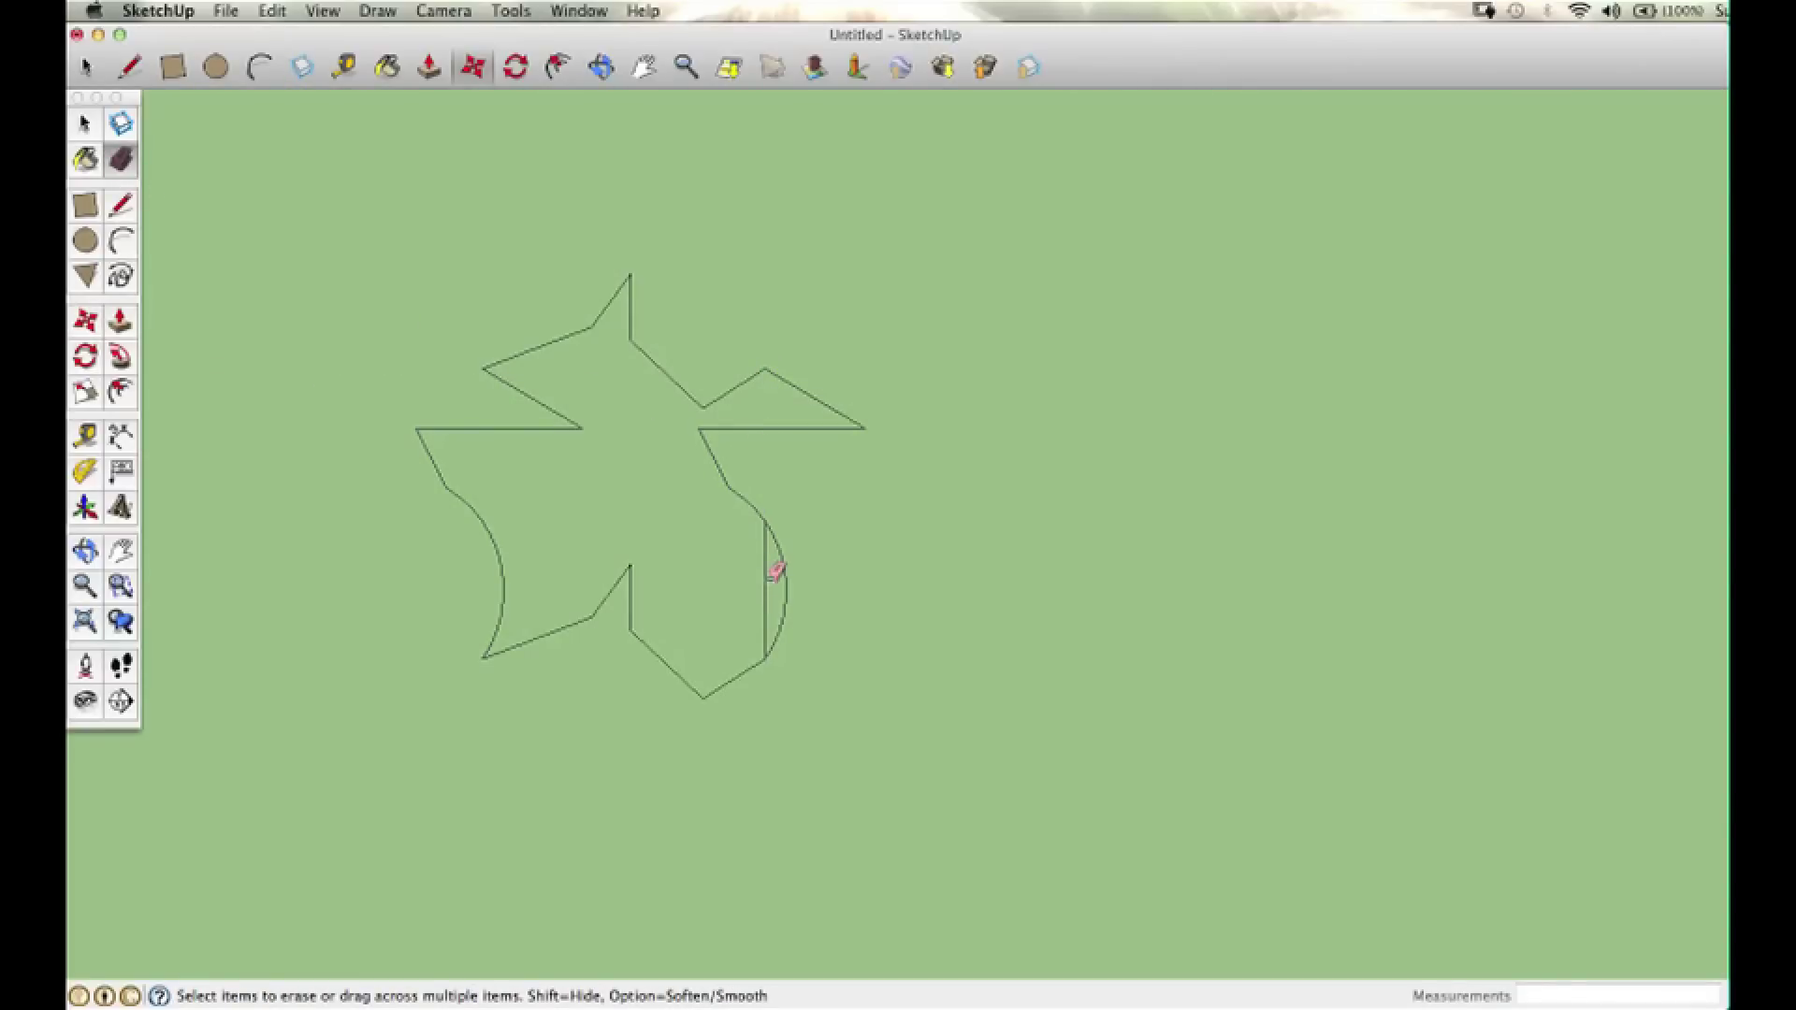
{"action": "left_click", "coordinate": [766, 574]}
Step: Close the outline gap into a filled face and draw the eye circle on the head
{"action": "key", "text": "l"}
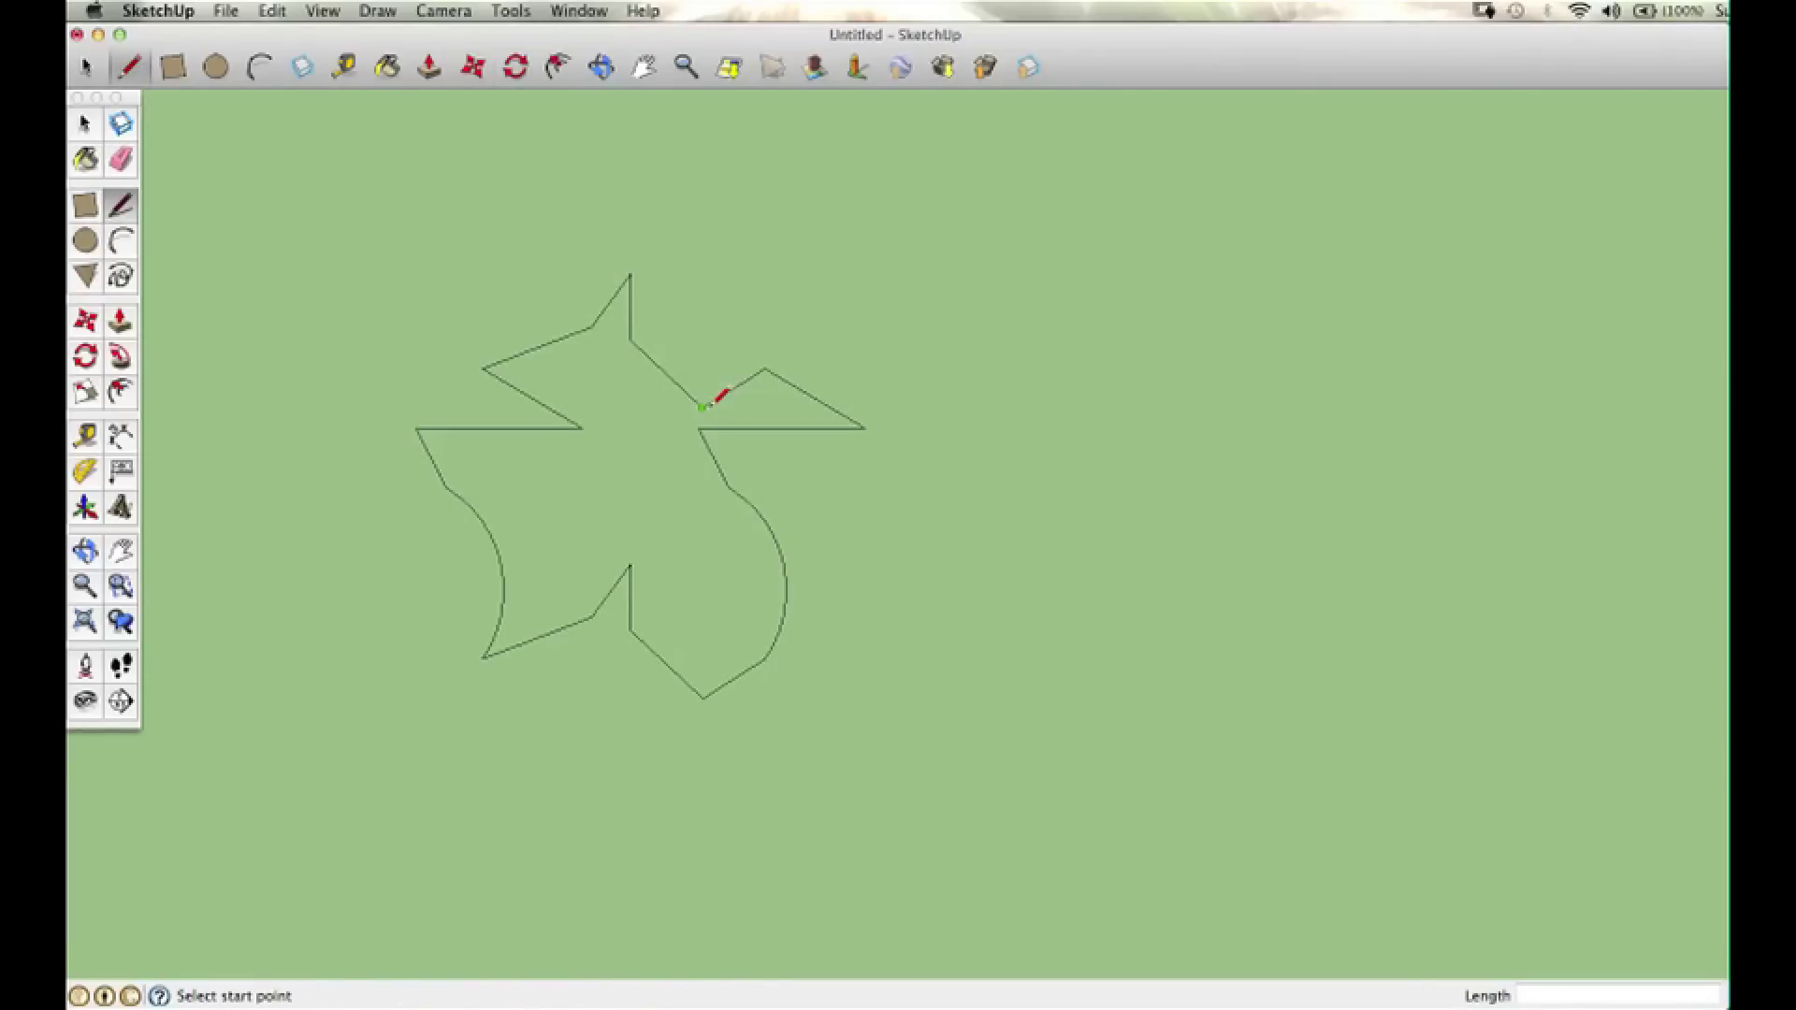
{"action": "left_click", "coordinate": [703, 408]}
{"action": "left_click", "coordinate": [765, 369]}
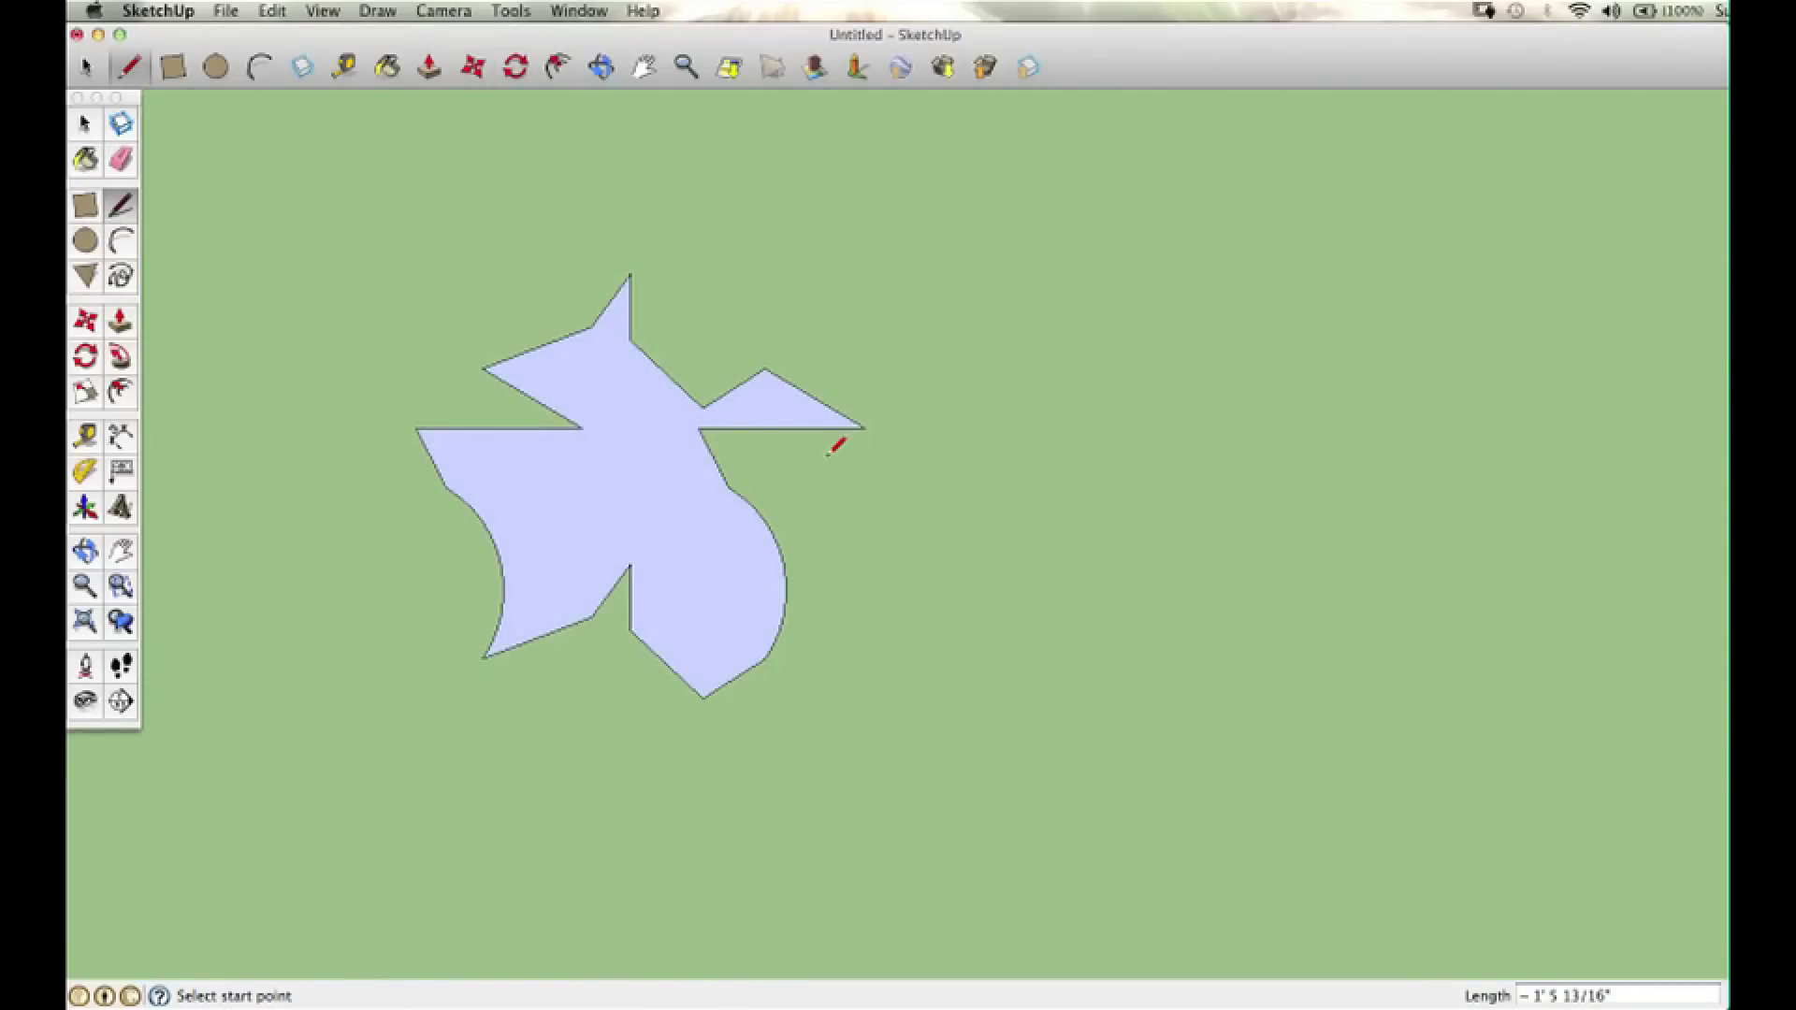
{"action": "left_click", "coordinate": [93, 244]}
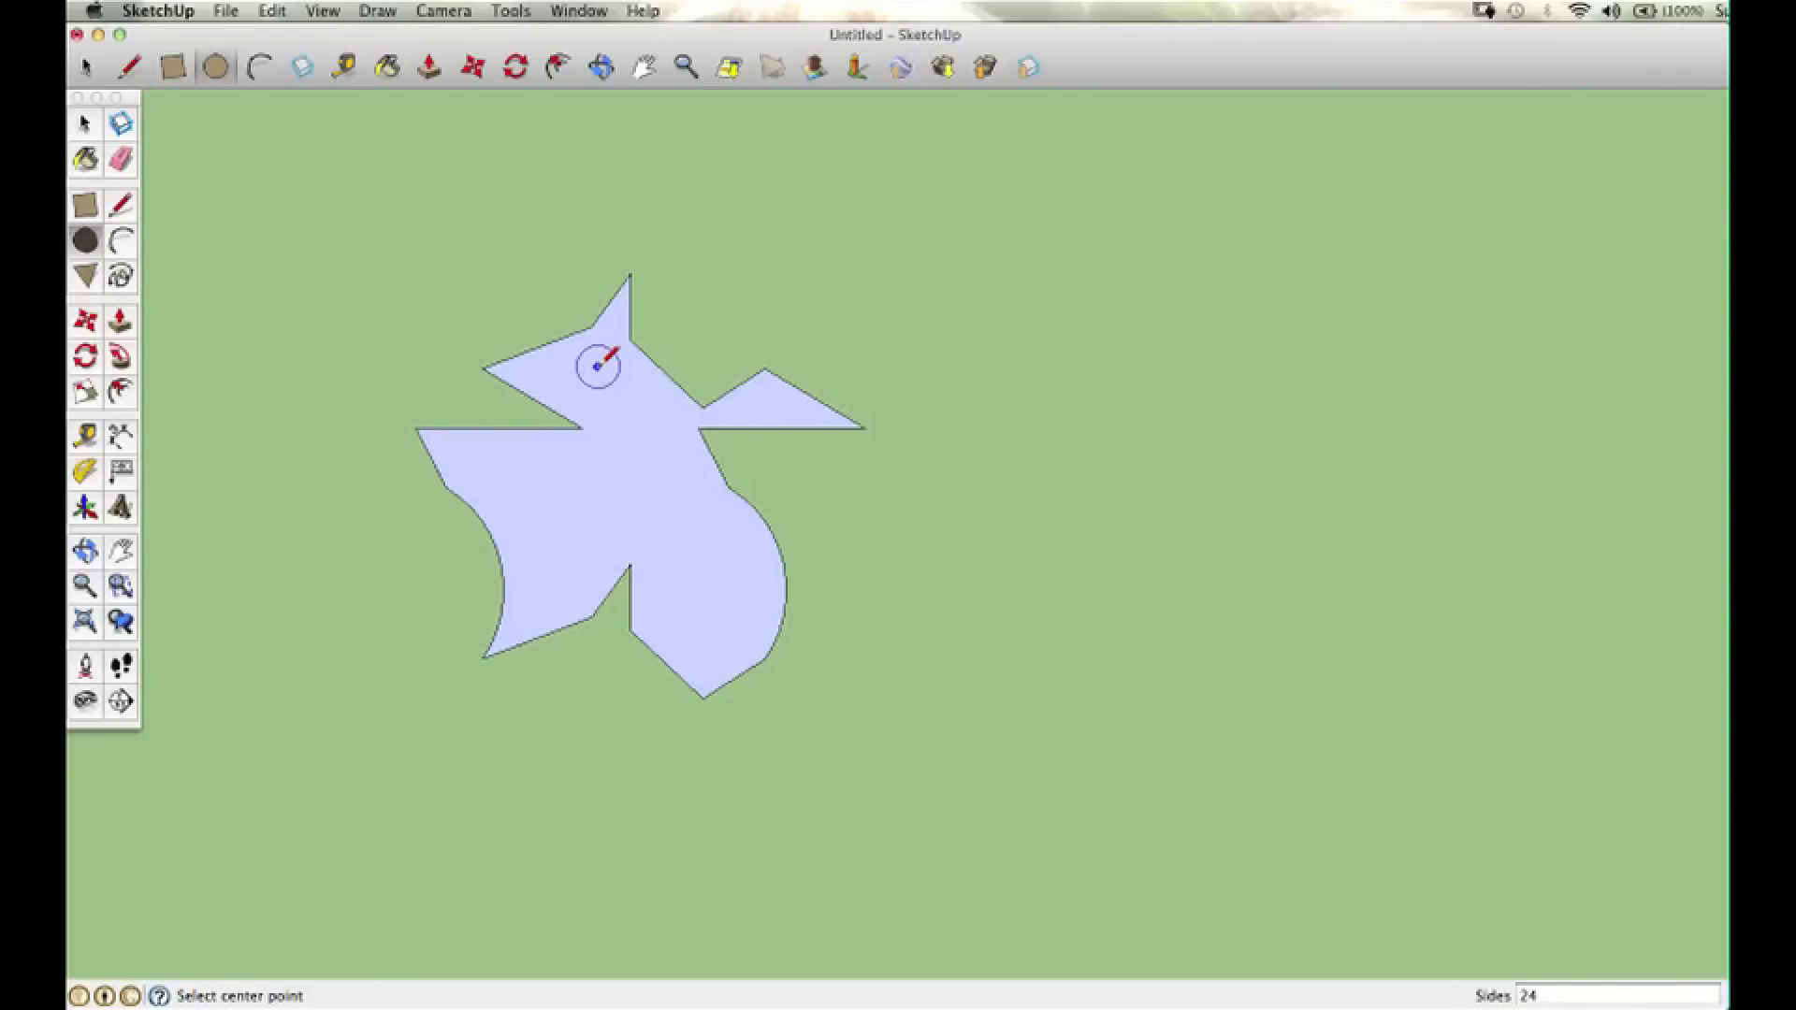
{"action": "left_click", "coordinate": [597, 366]}
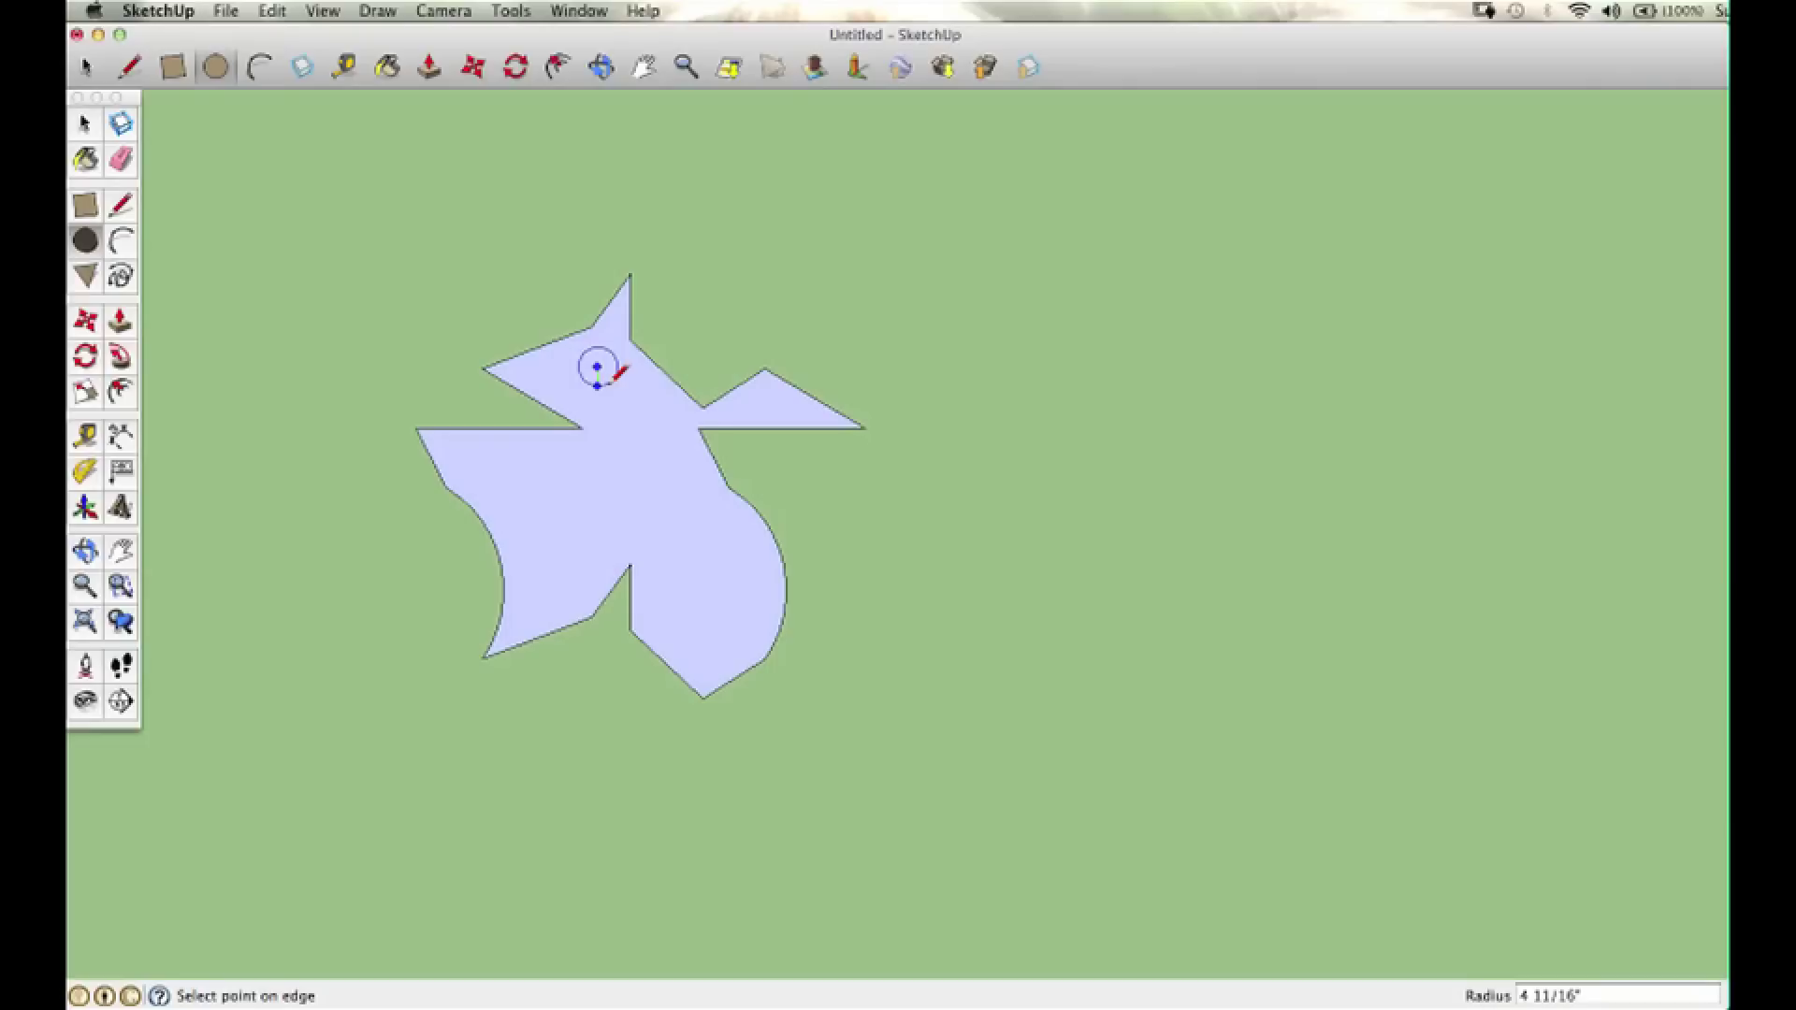
{"action": "left_click", "coordinate": [615, 379]}
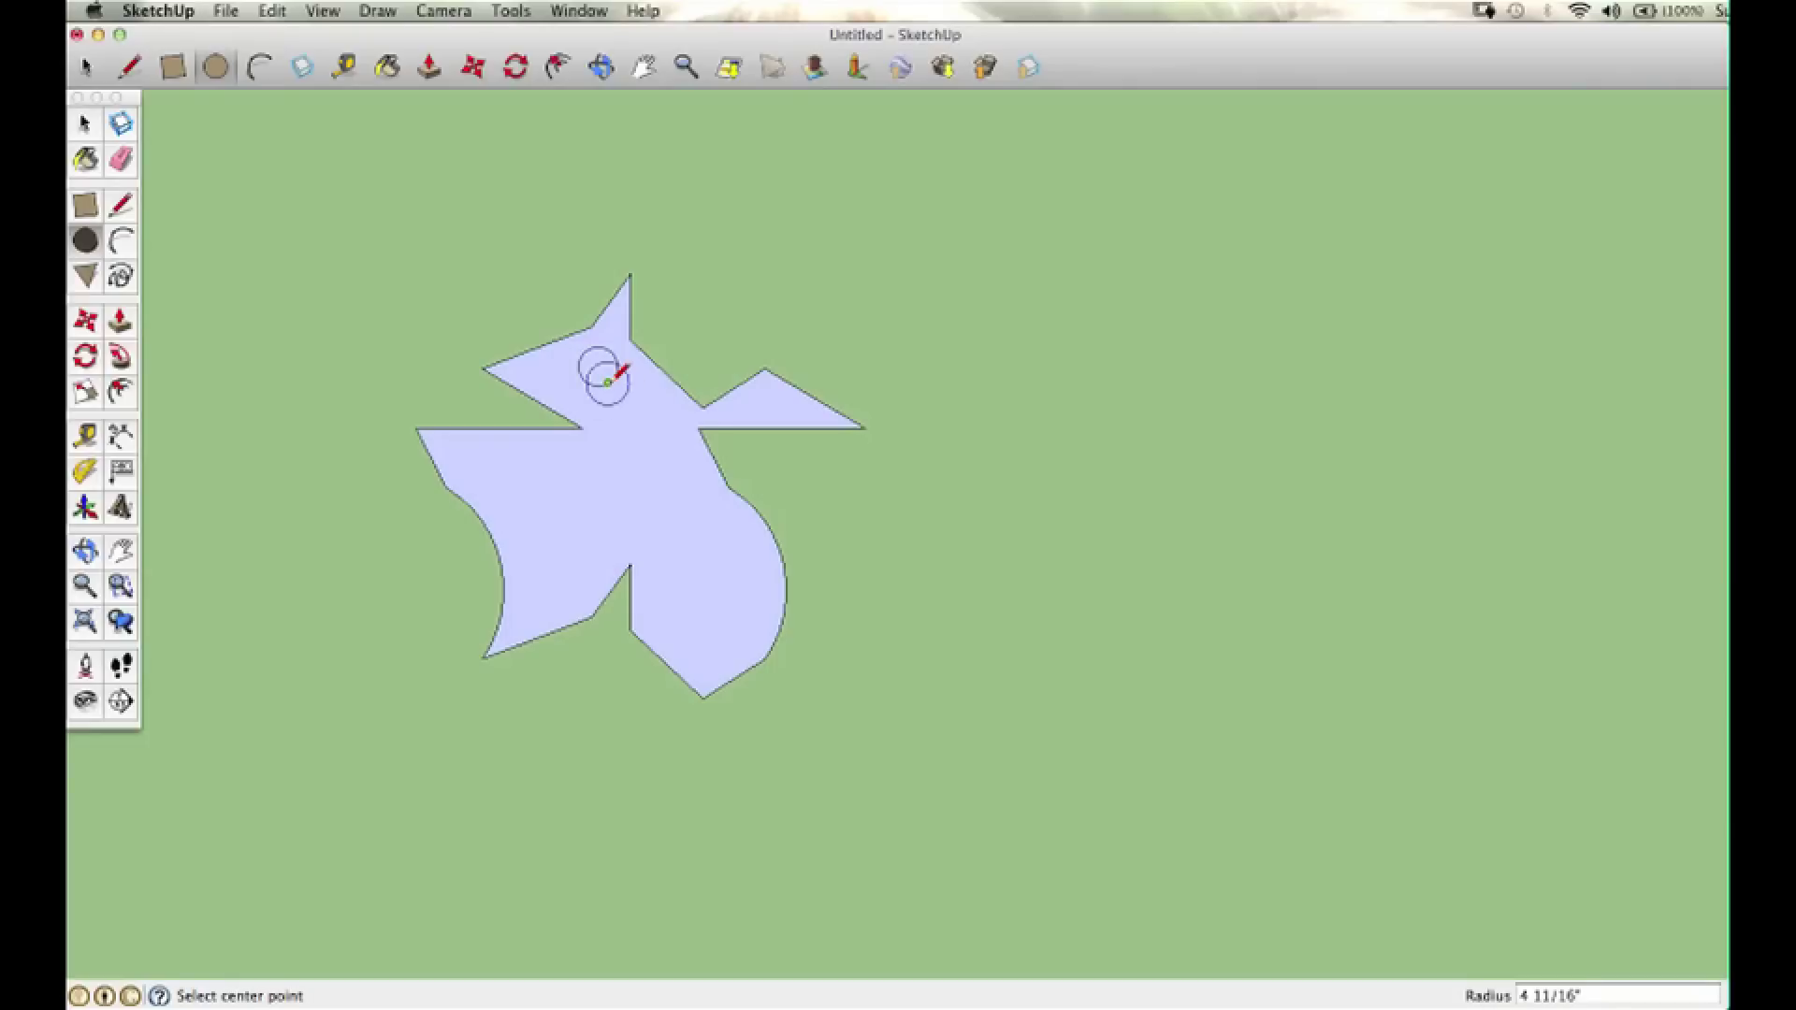
Step: Add a smaller inner circle inside the eye
{"action": "left_click", "coordinate": [685, 67]}
{"action": "left_click_drag", "start_coordinate": [603, 383], "coordinate": [630, 85]}
{"action": "left_click", "coordinate": [646, 67]}
{"action": "left_click_drag", "start_coordinate": [537, 285], "coordinate": [842, 306]}
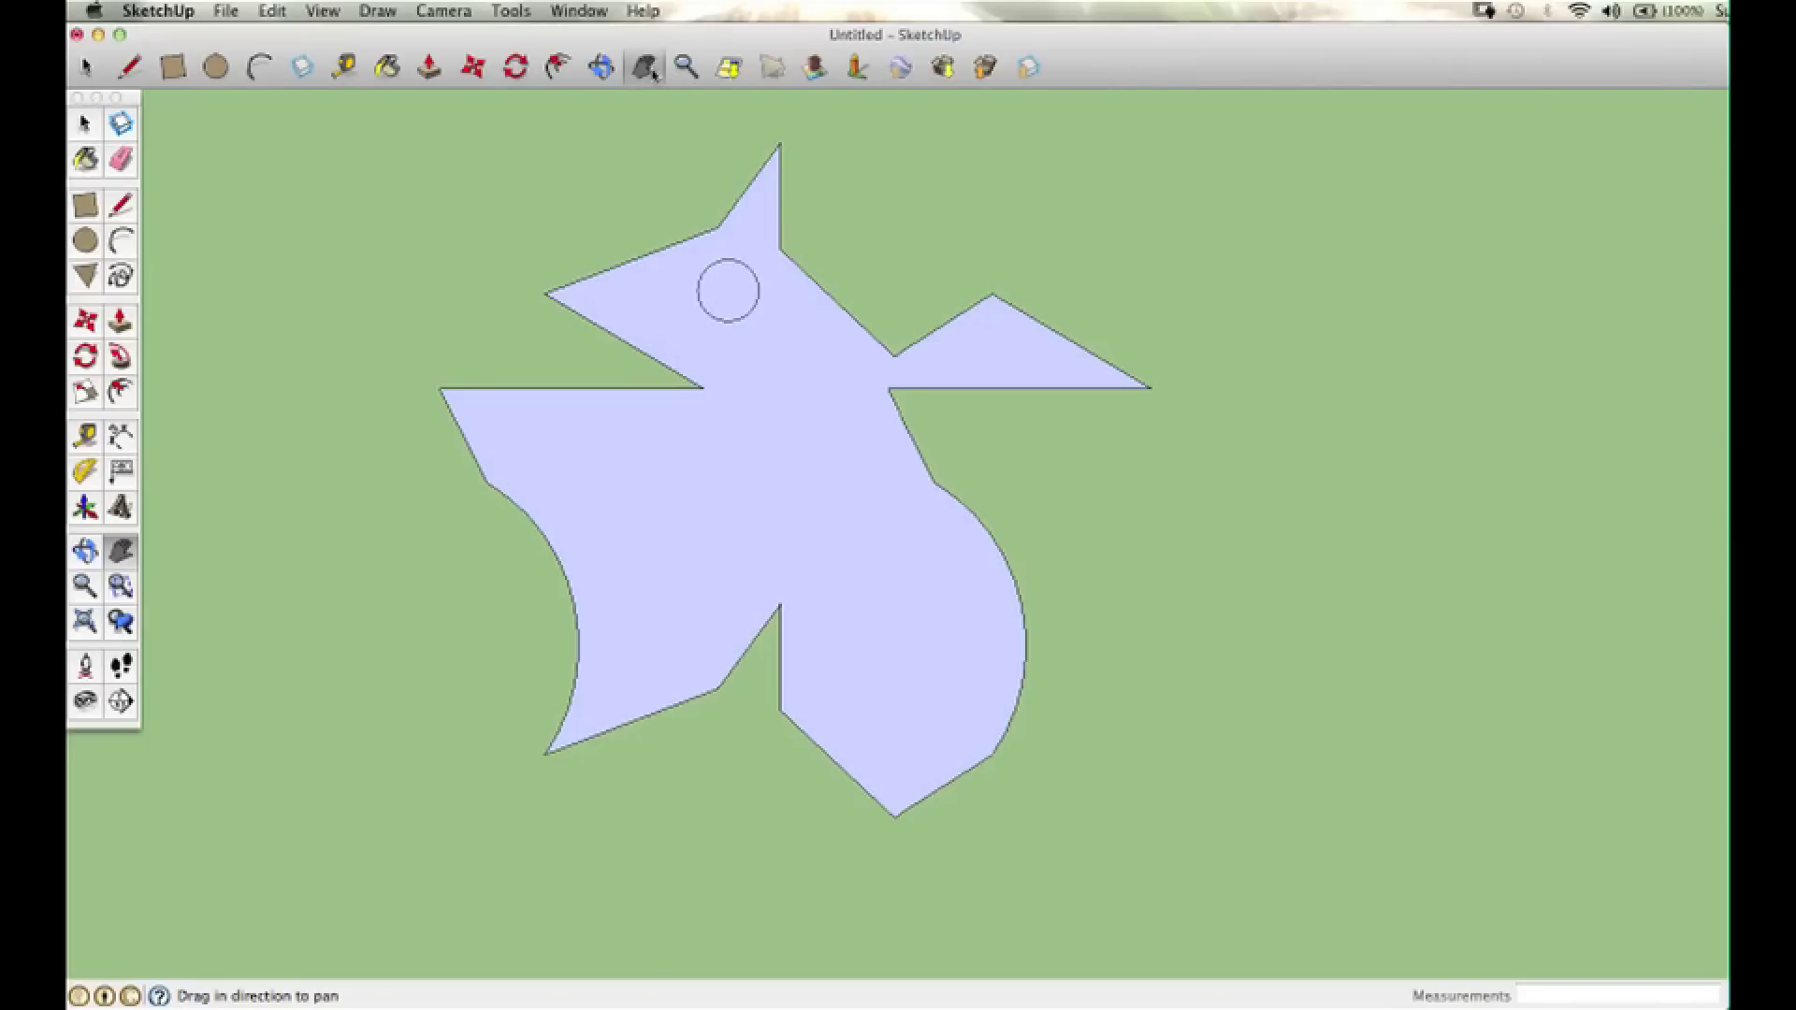
{"action": "left_click", "coordinate": [685, 67]}
{"action": "mouse_move", "coordinate": [729, 313]}
{"action": "left_mouse_down"}
{"action": "mouse_move", "coordinate": [714, 244]}
{"action": "mouse_move", "coordinate": [717, 270]}
{"action": "left_mouse_up"}
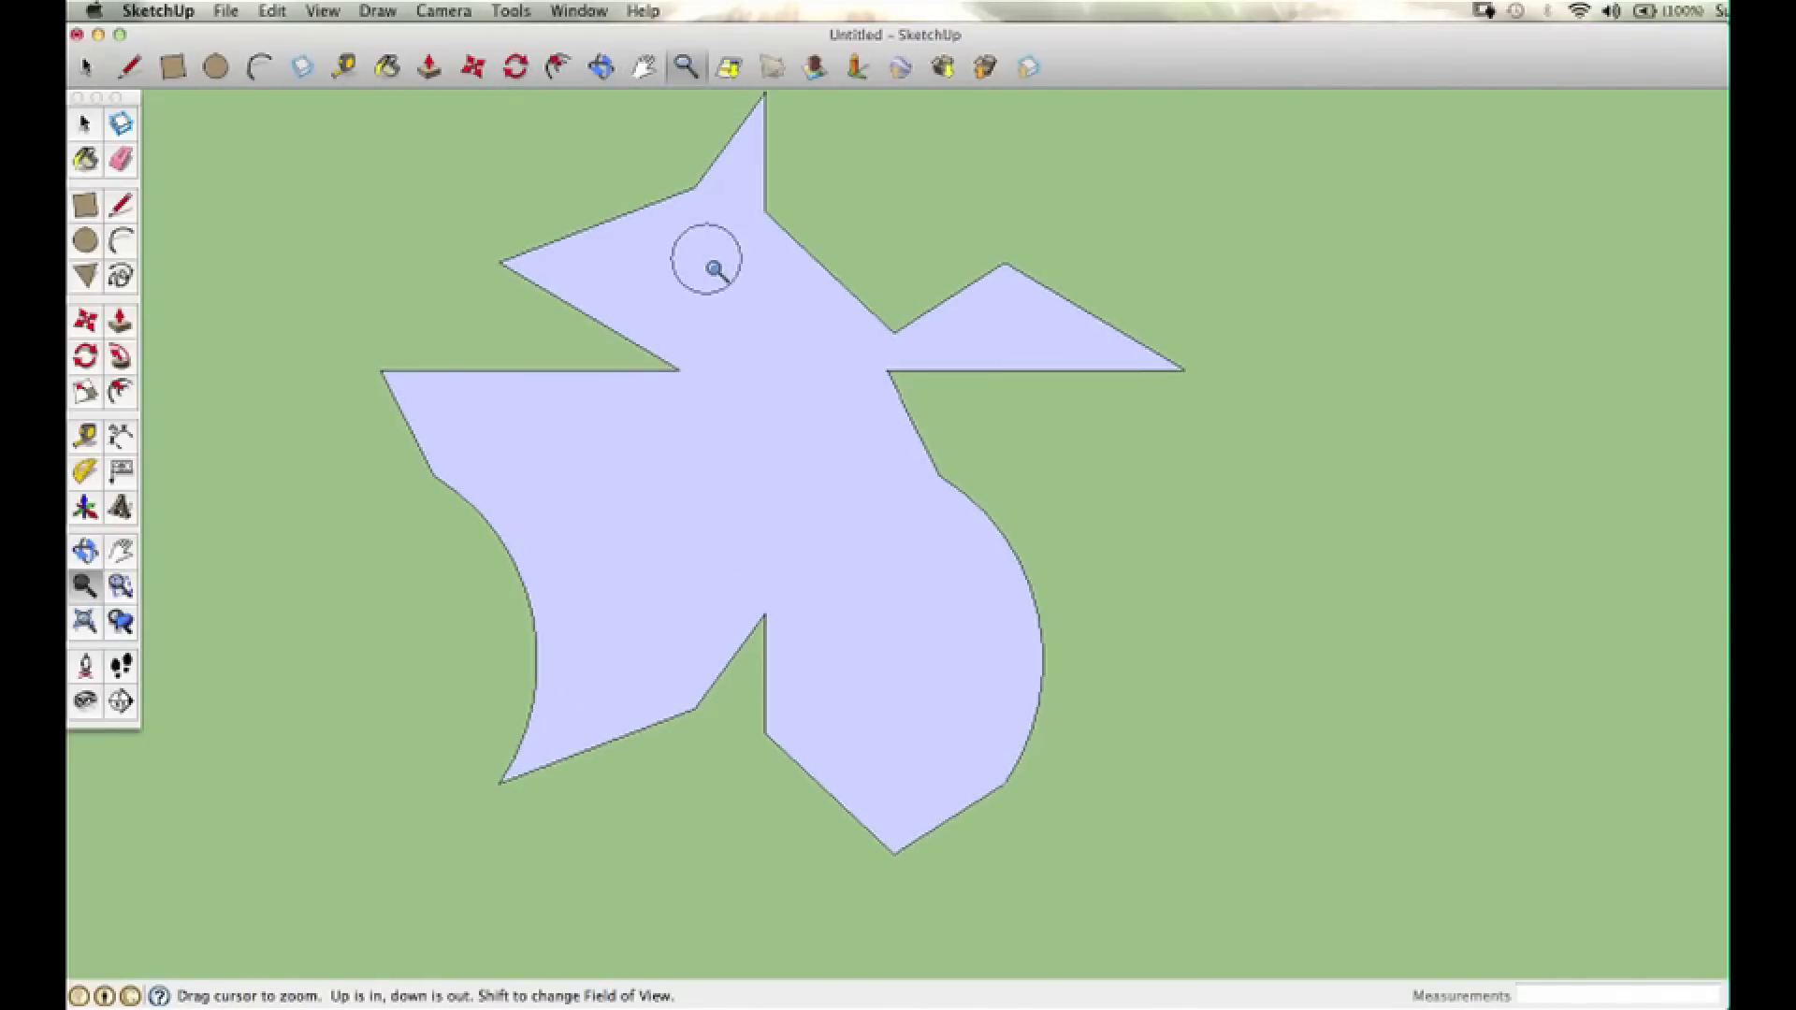
{"action": "left_click", "coordinate": [99, 245]}
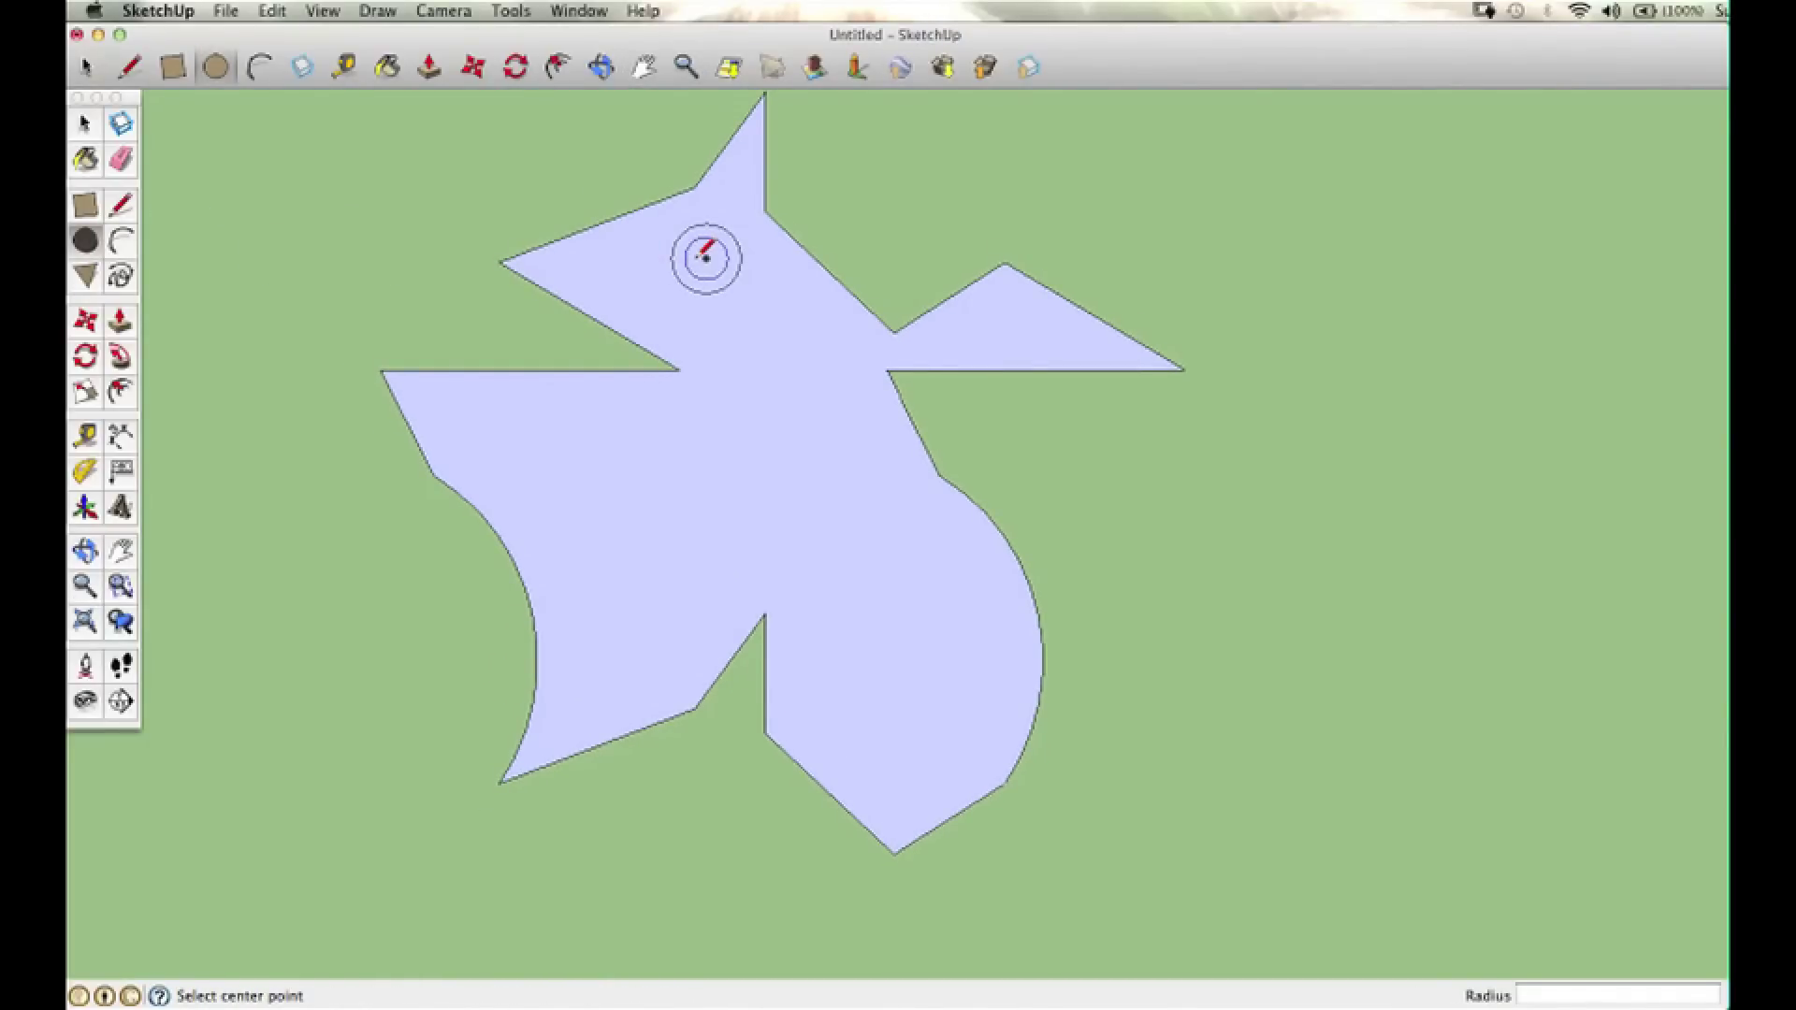
{"action": "left_click", "coordinate": [706, 258]}
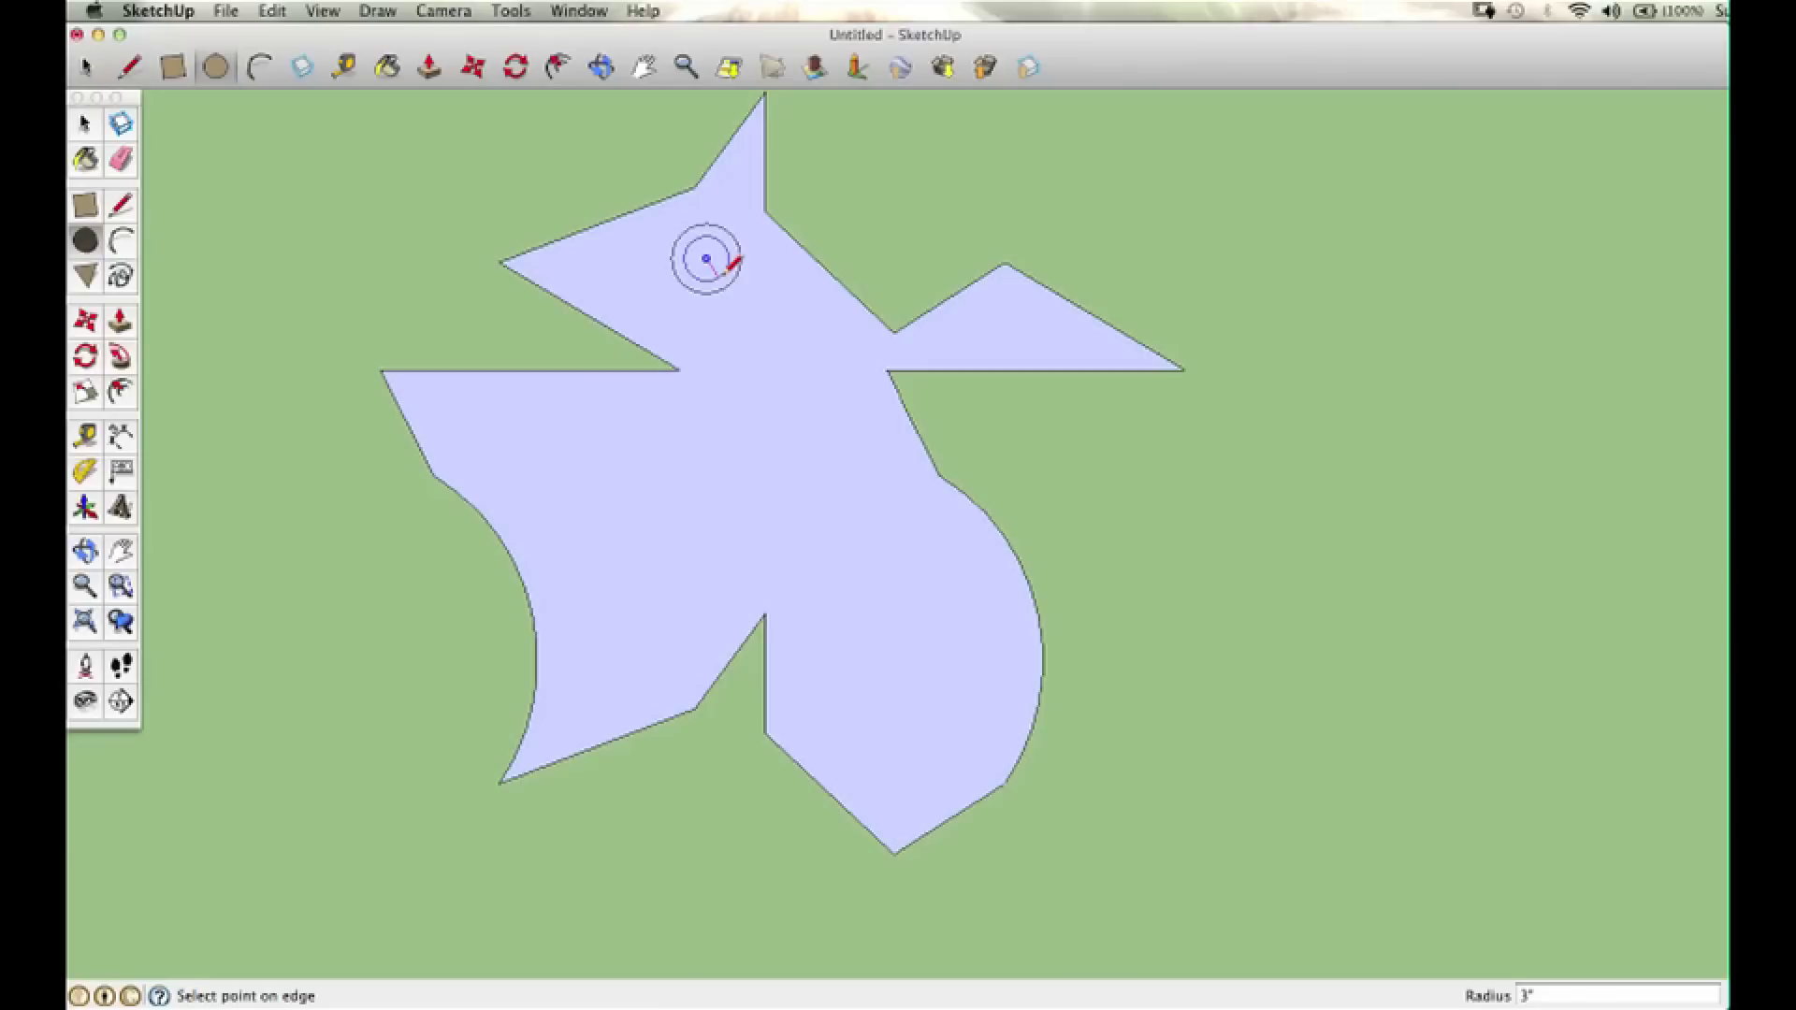
{"action": "left_click", "coordinate": [733, 263]}
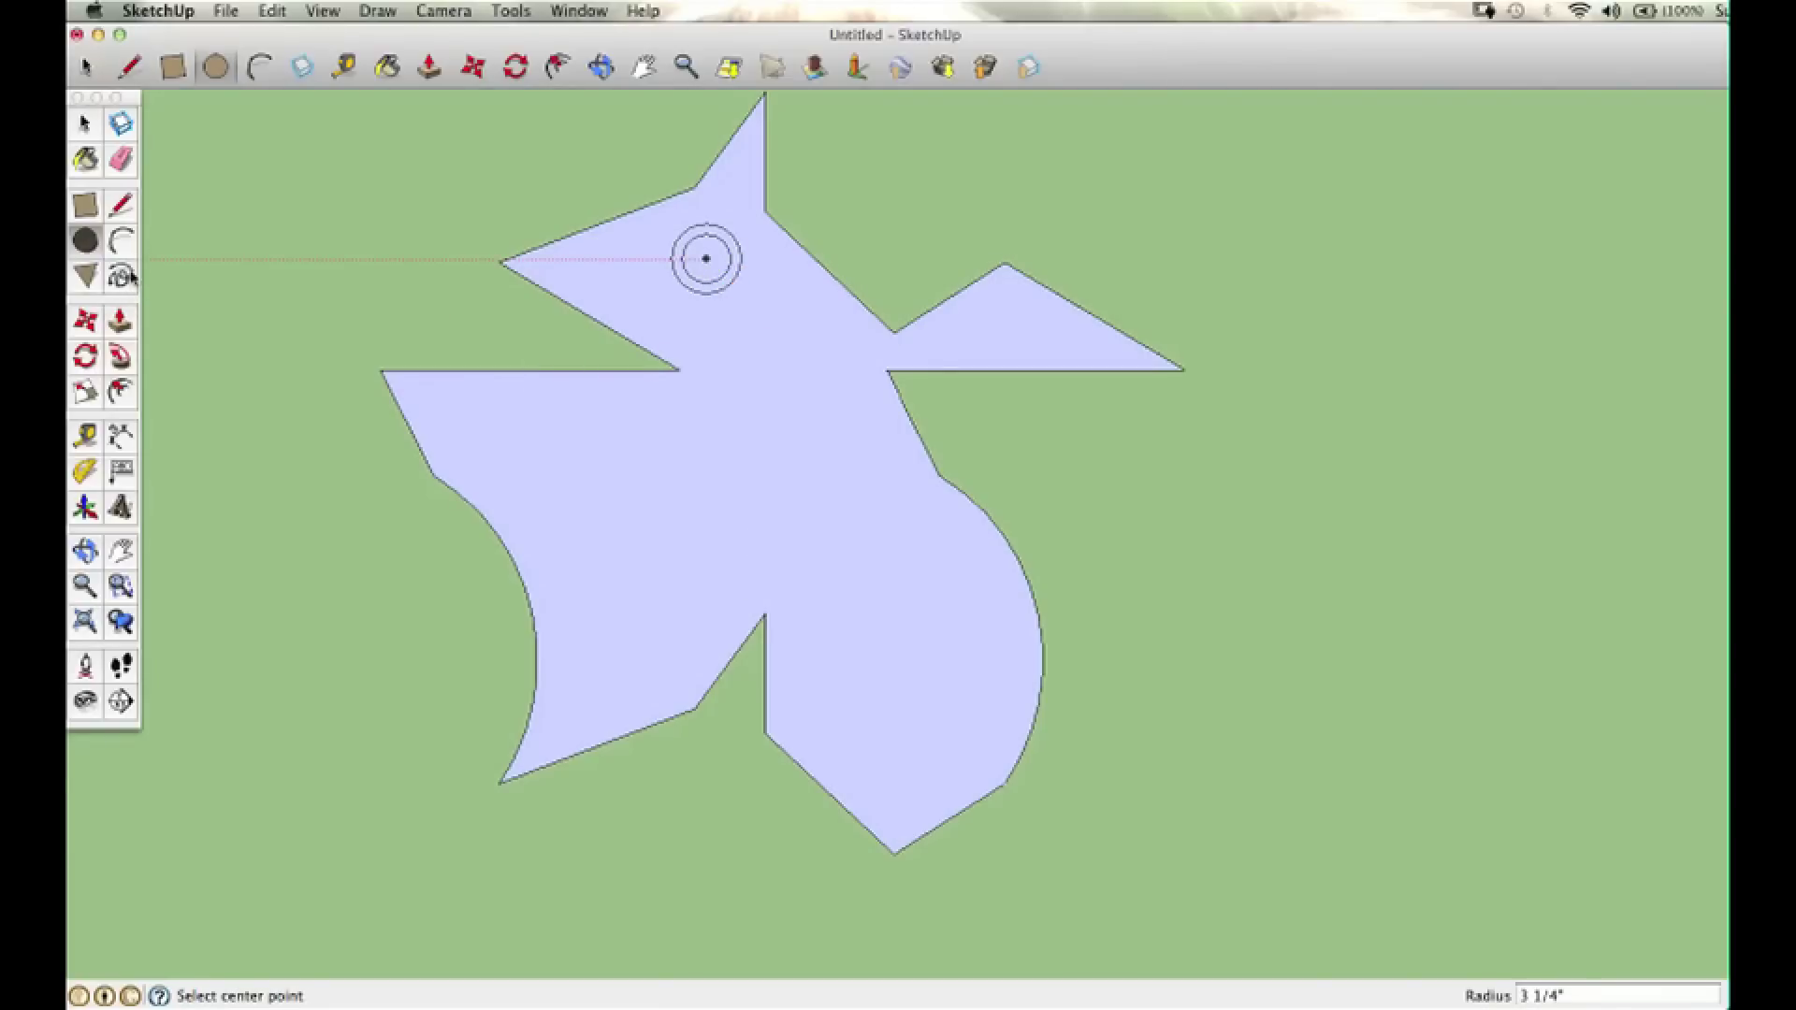
Step: Add curved arcs on the lobes and triangle details in the wing
{"action": "left_click", "coordinate": [121, 241]}
{"action": "left_click", "coordinate": [484, 456]}
{"action": "left_click", "coordinate": [546, 753]}
{"action": "left_click", "coordinate": [581, 605]}
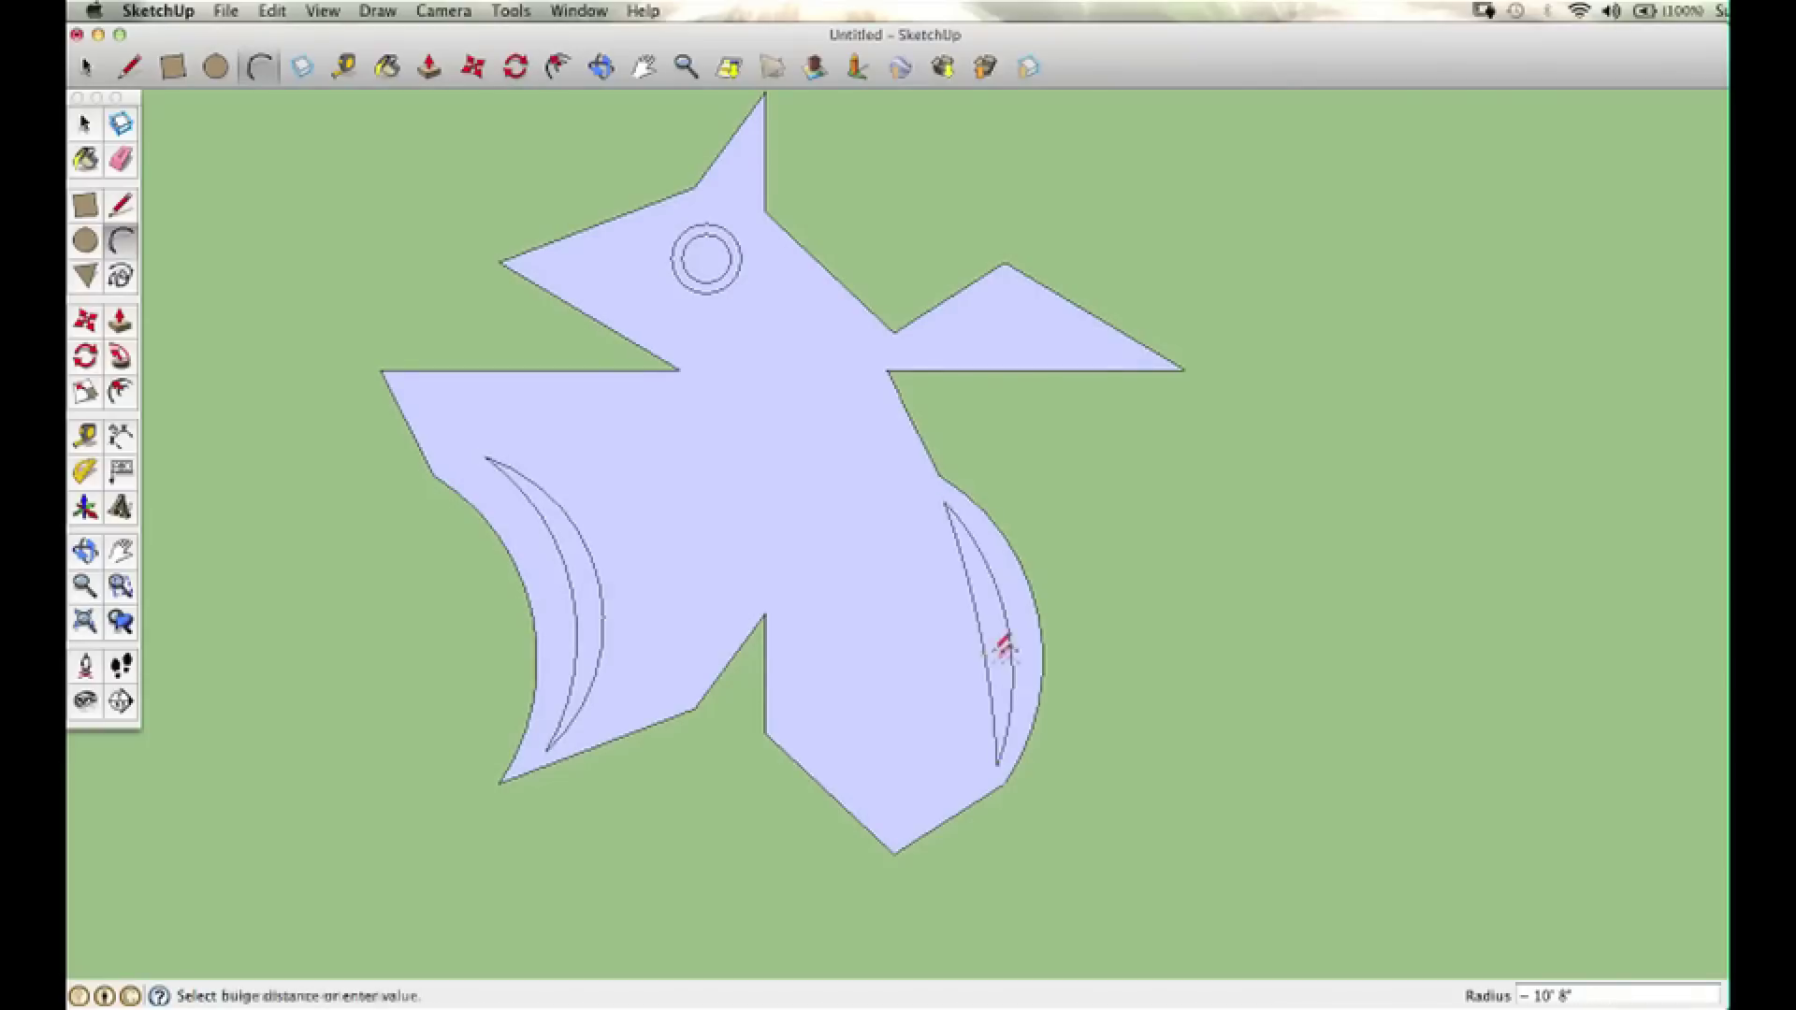
{"action": "key", "text": "l"}
{"action": "left_click", "coordinate": [940, 335]}
{"action": "key", "text": "a"}
{"action": "left_click", "coordinate": [483, 457]}
{"action": "left_click", "coordinate": [642, 548]}
Step: Sketch freehand feather strokes on the body and a curved smile under the eye
{"action": "left_click", "coordinate": [121, 276]}
{"action": "left_click_drag", "start_coordinate": [742, 416], "coordinate": [742, 496]}
{"action": "left_click_drag", "start_coordinate": [756, 440], "coordinate": [791, 482]}
{"action": "left_click_drag", "start_coordinate": [668, 491], "coordinate": [711, 655]}
{"action": "left_click_drag", "start_coordinate": [795, 617], "coordinate": [898, 784]}
{"action": "left_click_drag", "start_coordinate": [632, 311], "coordinate": [793, 309]}
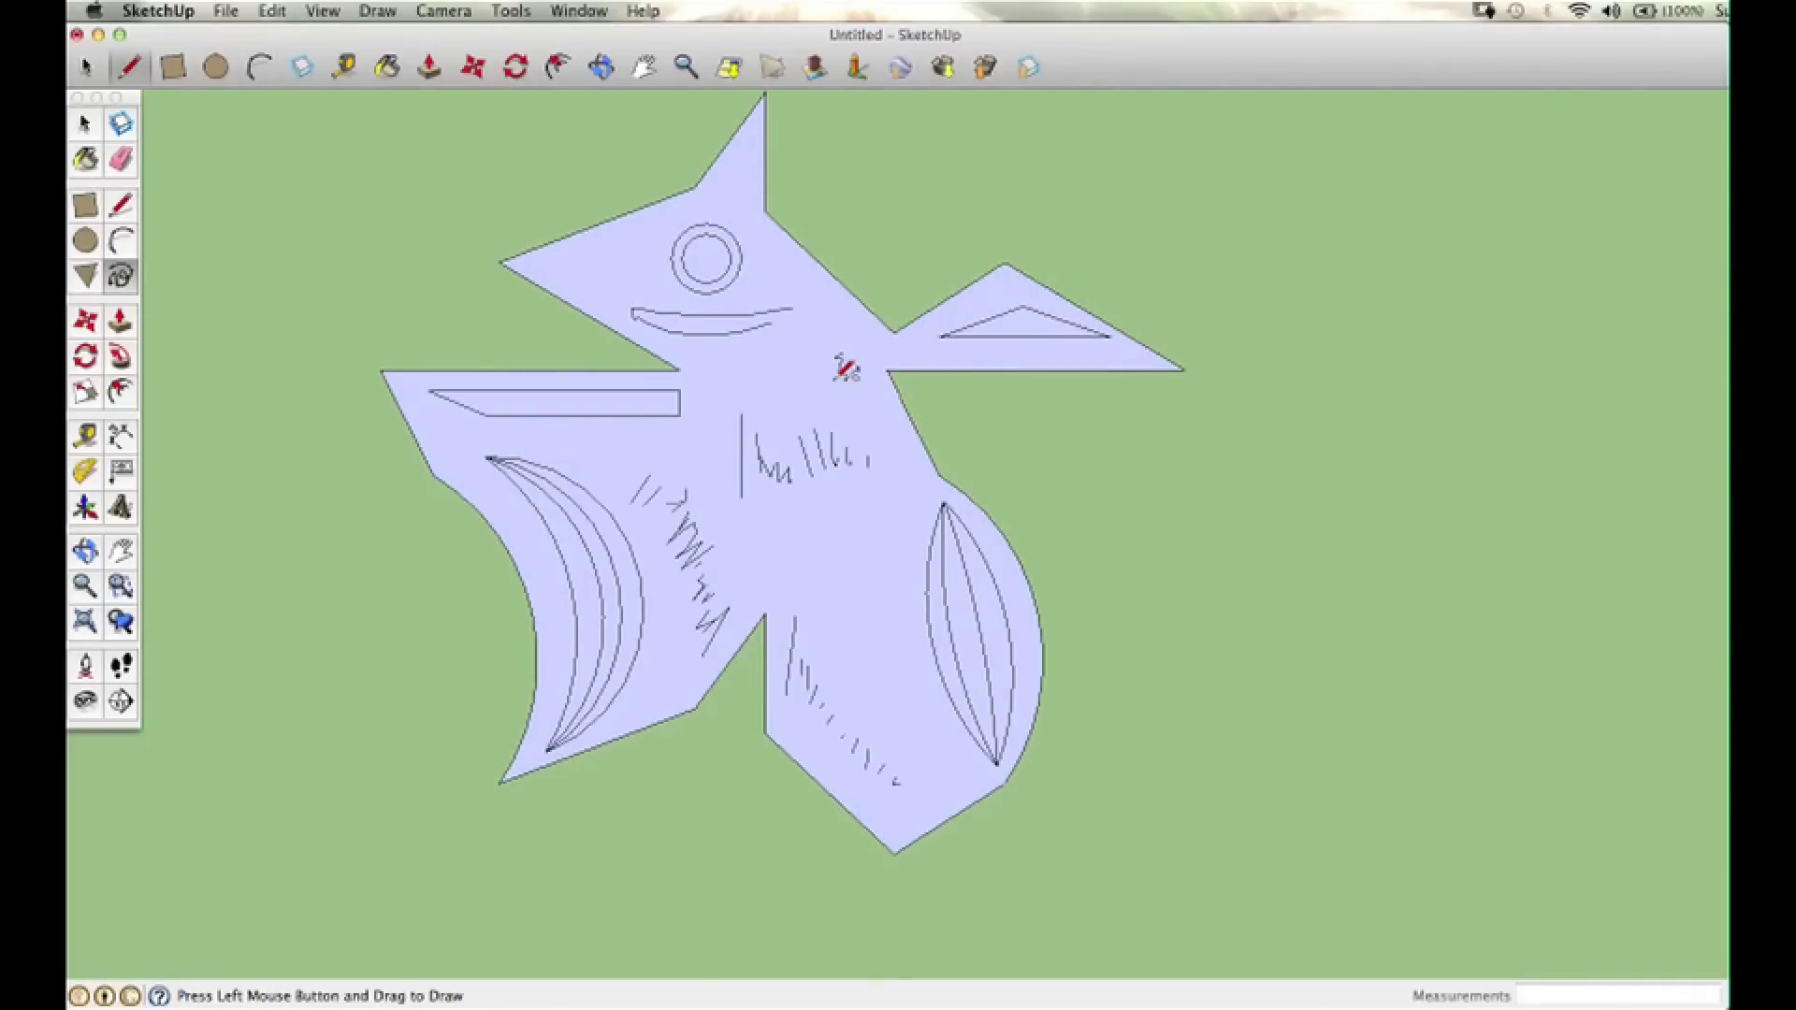
Step: Zoom out and select the entire bird drawing
{"action": "left_click", "coordinate": [86, 160]}
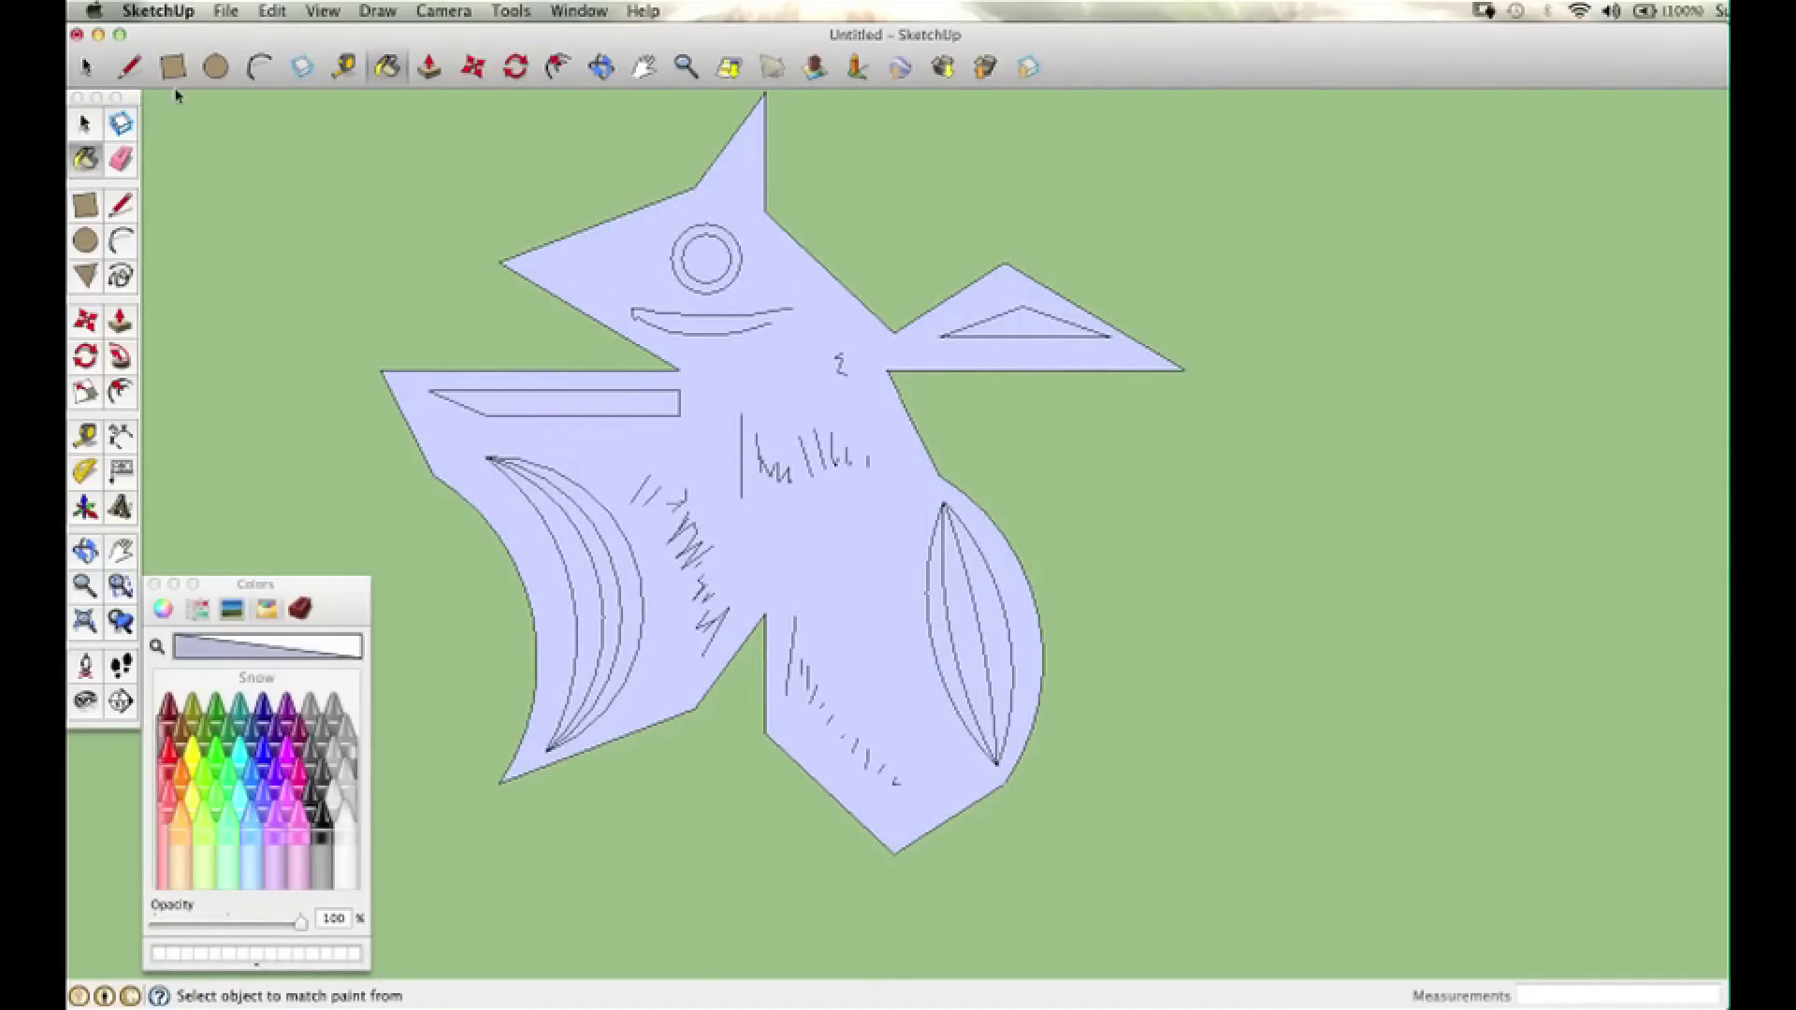
{"action": "left_click", "coordinate": [644, 66]}
{"action": "key", "text": "z"}
{"action": "scroll", "coordinate": [824, 467], "scroll_direction": "down", "scroll_amount": 3}
{"action": "key", "text": "space"}
{"action": "left_click_drag", "start_coordinate": [589, 265], "coordinate": [1041, 769]}
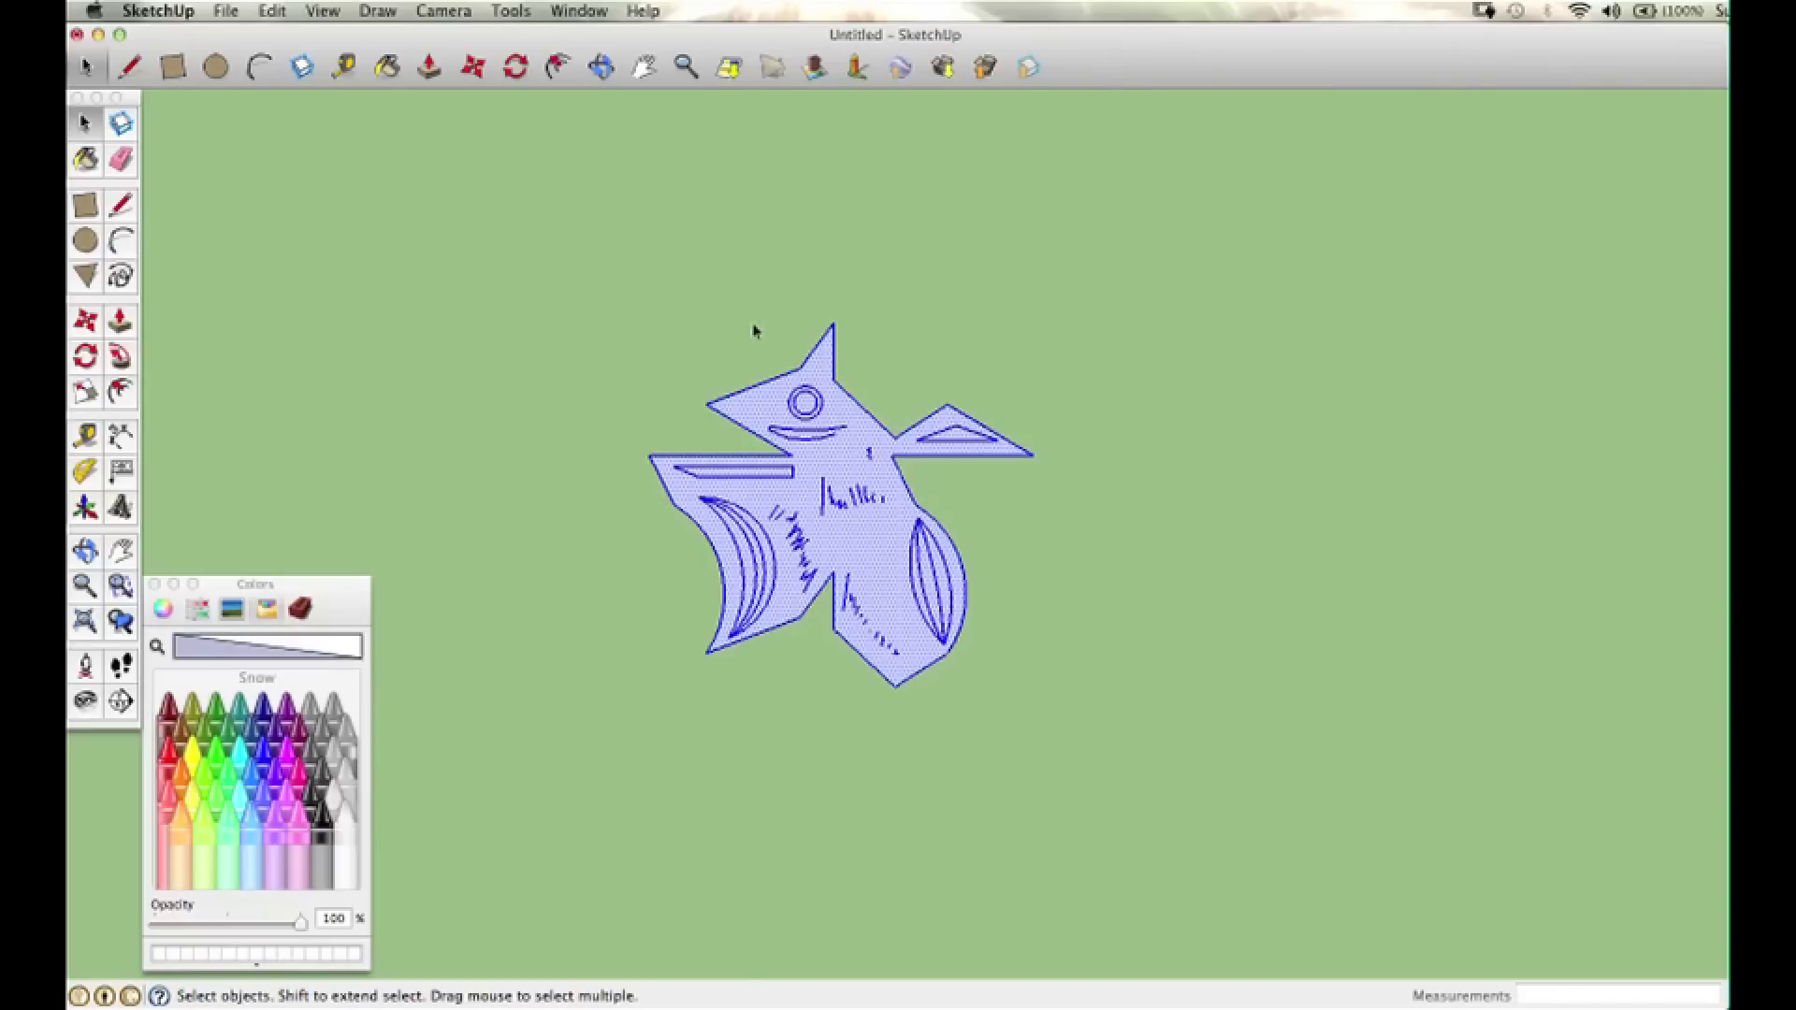
Step: Option-copy the bird twice to the right to form a row of three birds
{"action": "left_click", "coordinate": [86, 320]}
{"action": "left_click", "coordinate": [650, 456]}
{"action": "key", "text": "alt"}
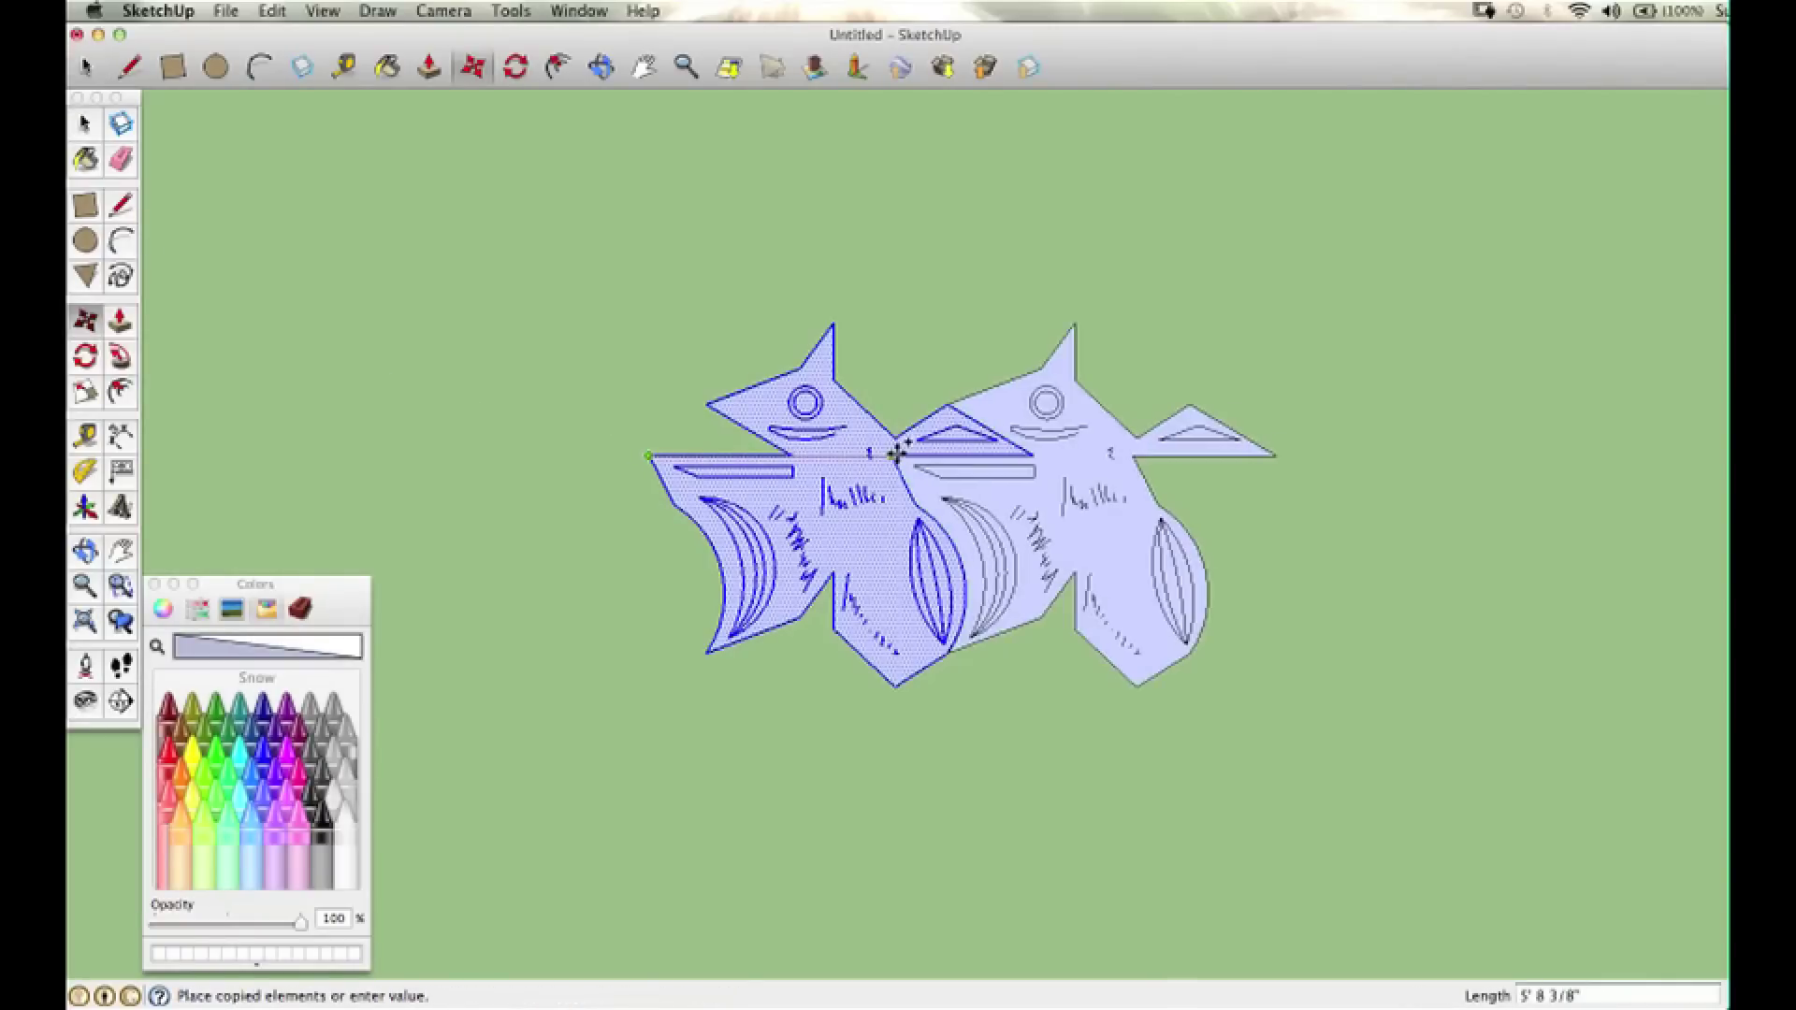
{"action": "left_click", "coordinate": [891, 455]}
{"action": "left_click", "coordinate": [890, 456]}
{"action": "key", "text": "alt"}
{"action": "left_click", "coordinate": [1134, 457]}
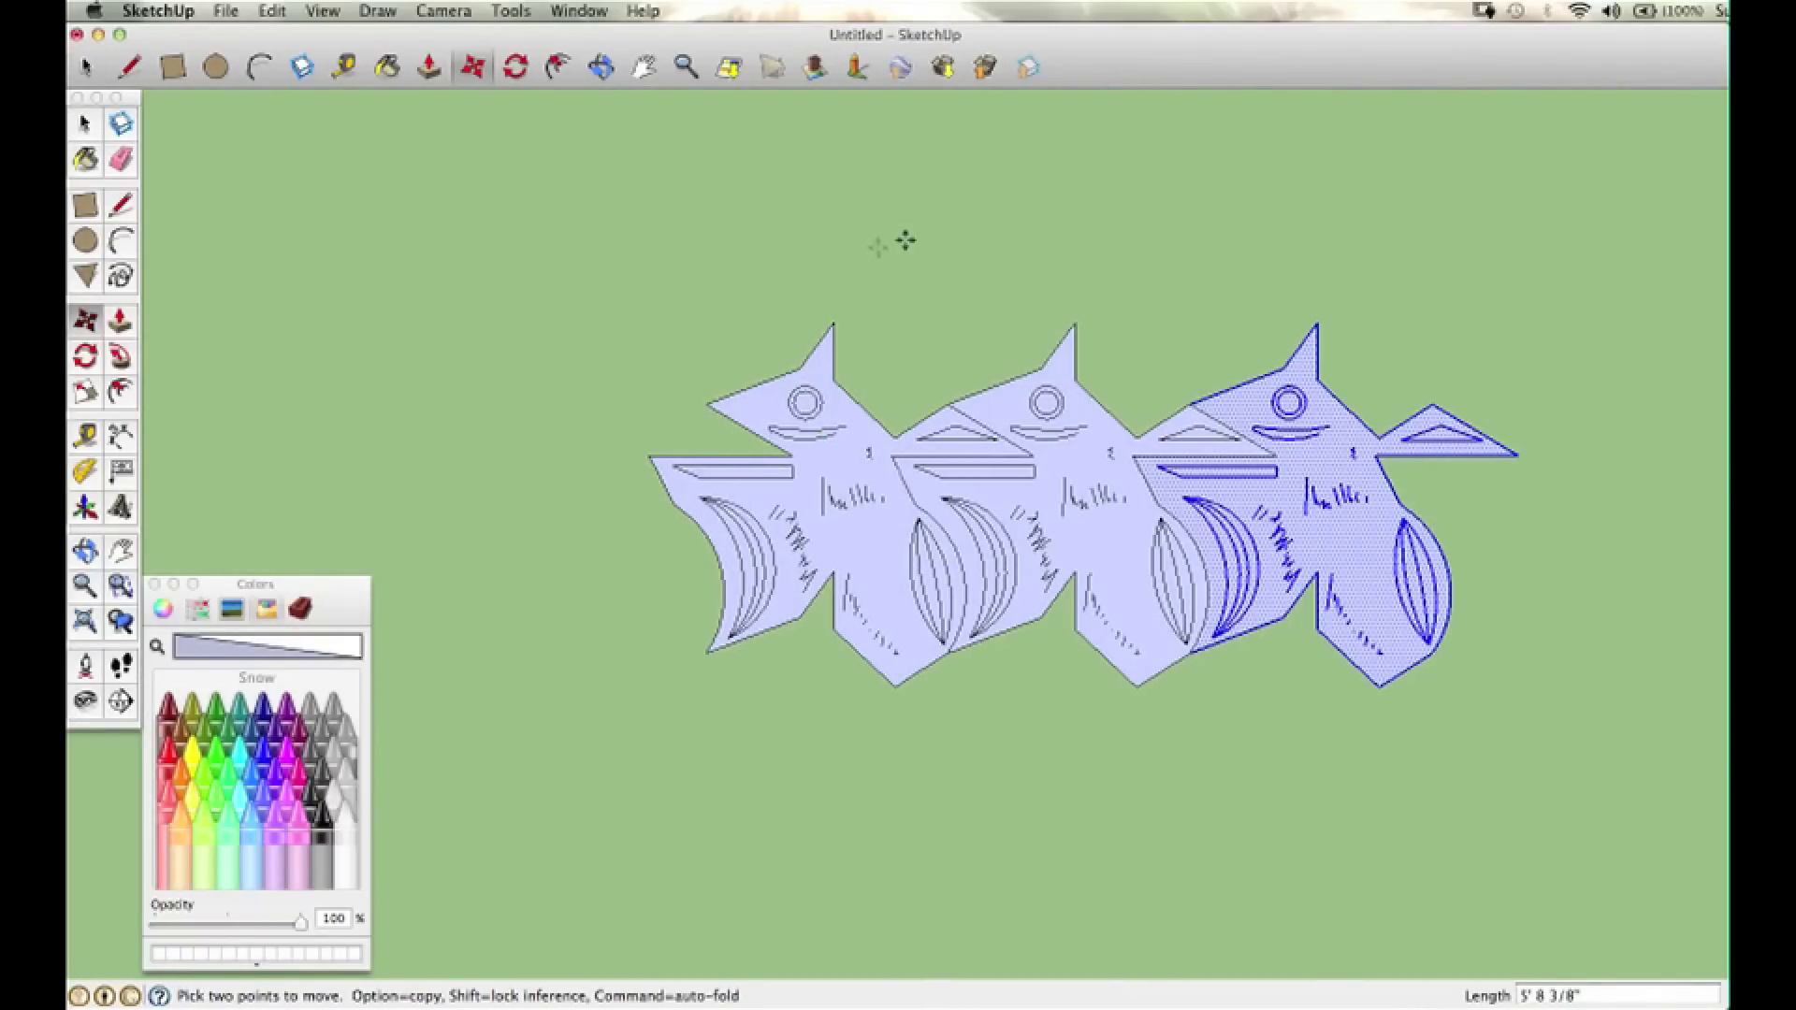
Step: Bring the row into view and select all three coloured birds
{"action": "scroll", "coordinate": [894, 532], "scroll_direction": "up", "scroll_amount": 4}
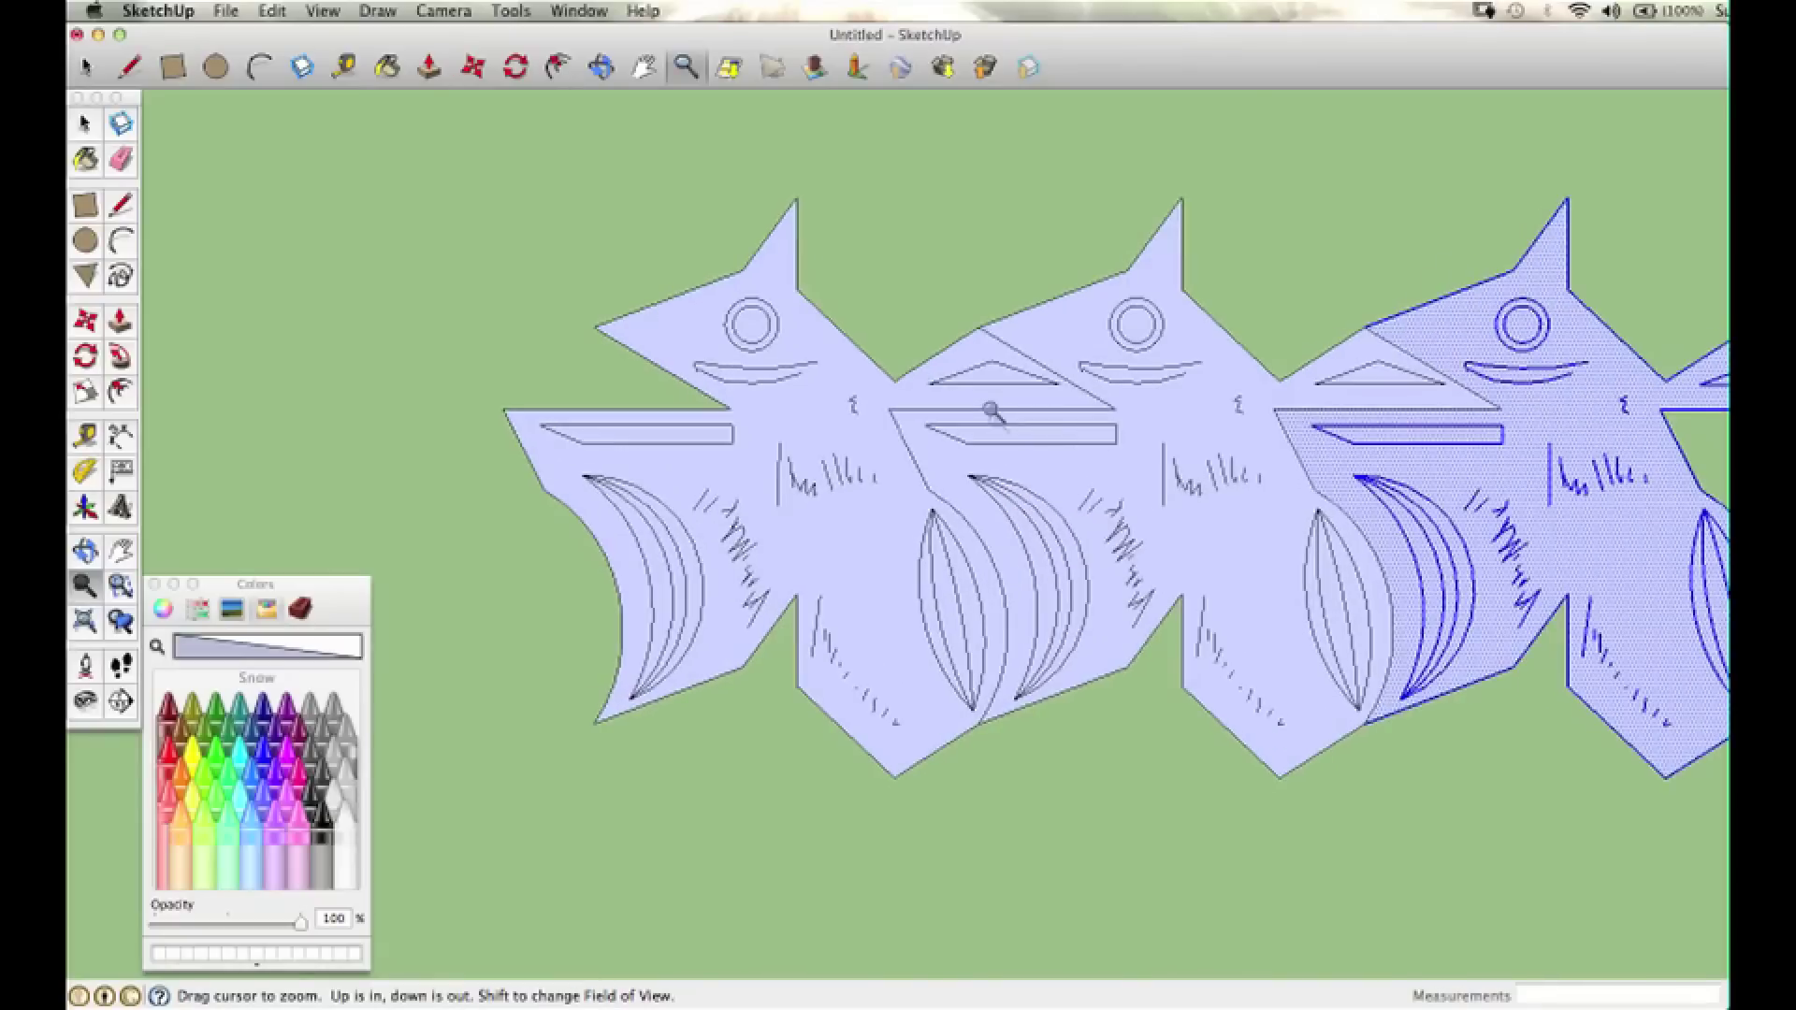
{"action": "key", "text": "h"}
{"action": "left_click_drag", "start_coordinate": [810, 314], "coordinate": [574, 258]}
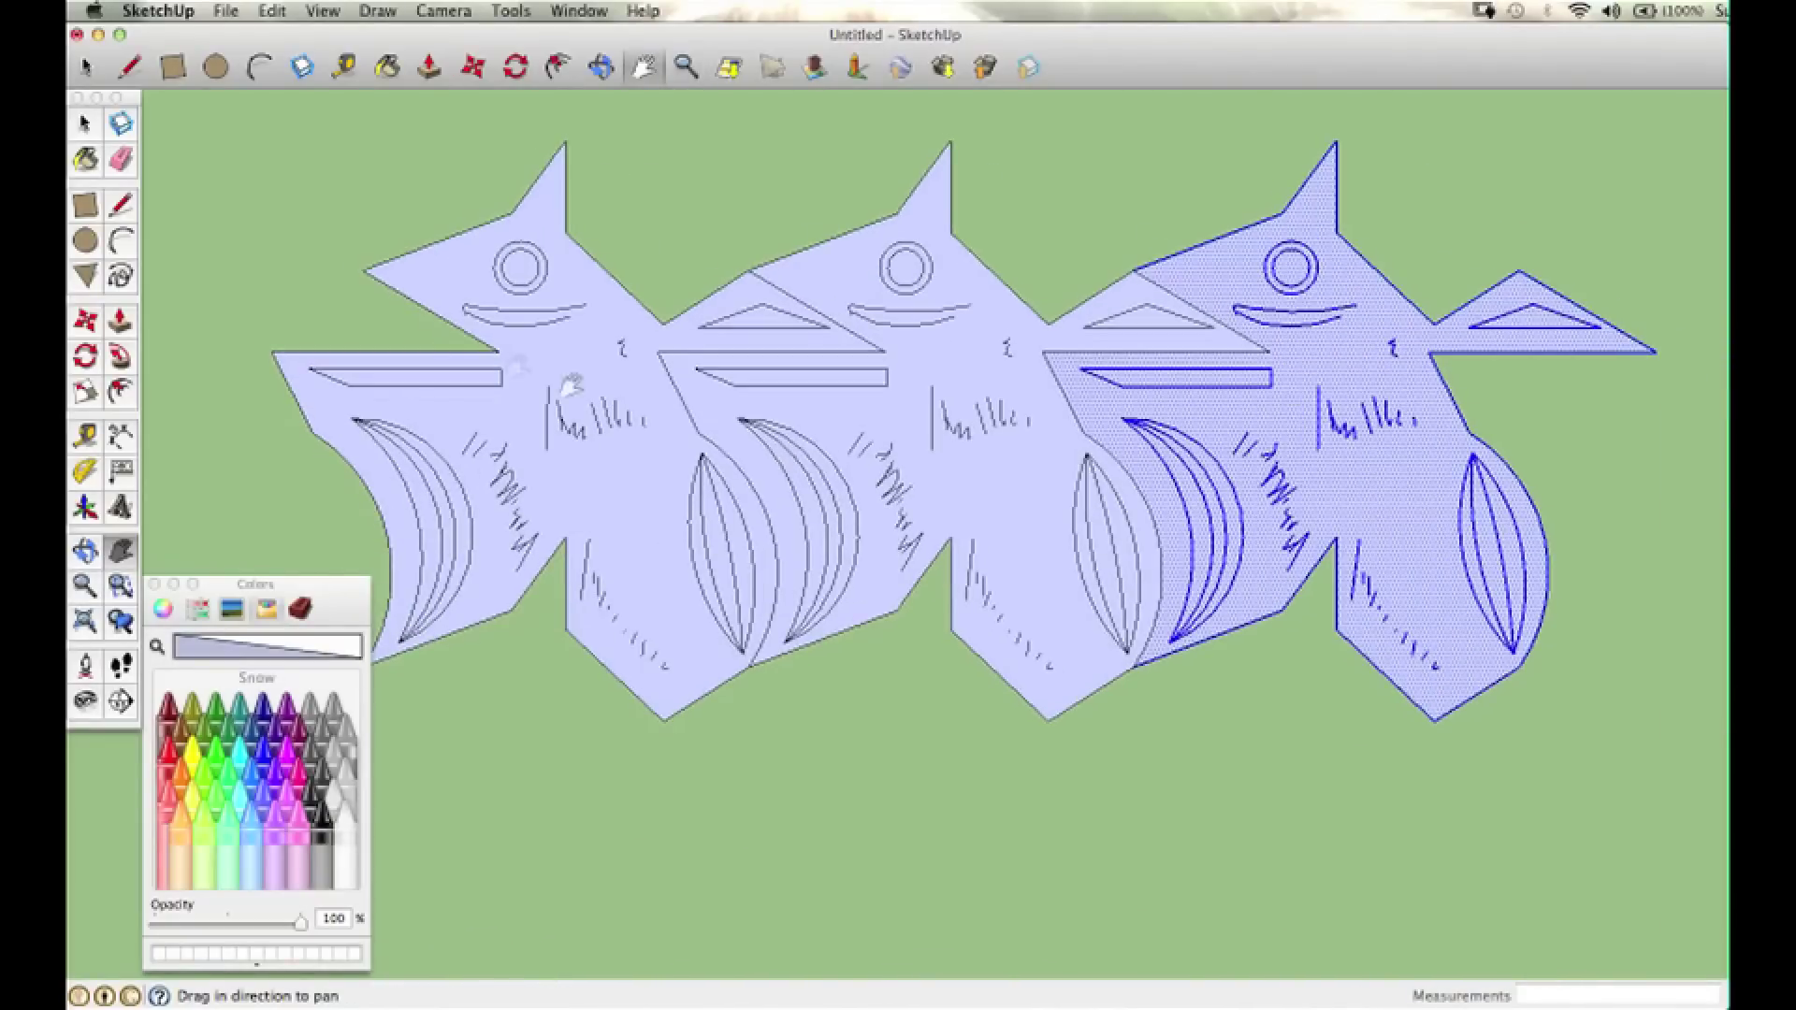
{"action": "left_click_drag", "start_coordinate": [353, 590], "coordinate": [315, 620]}
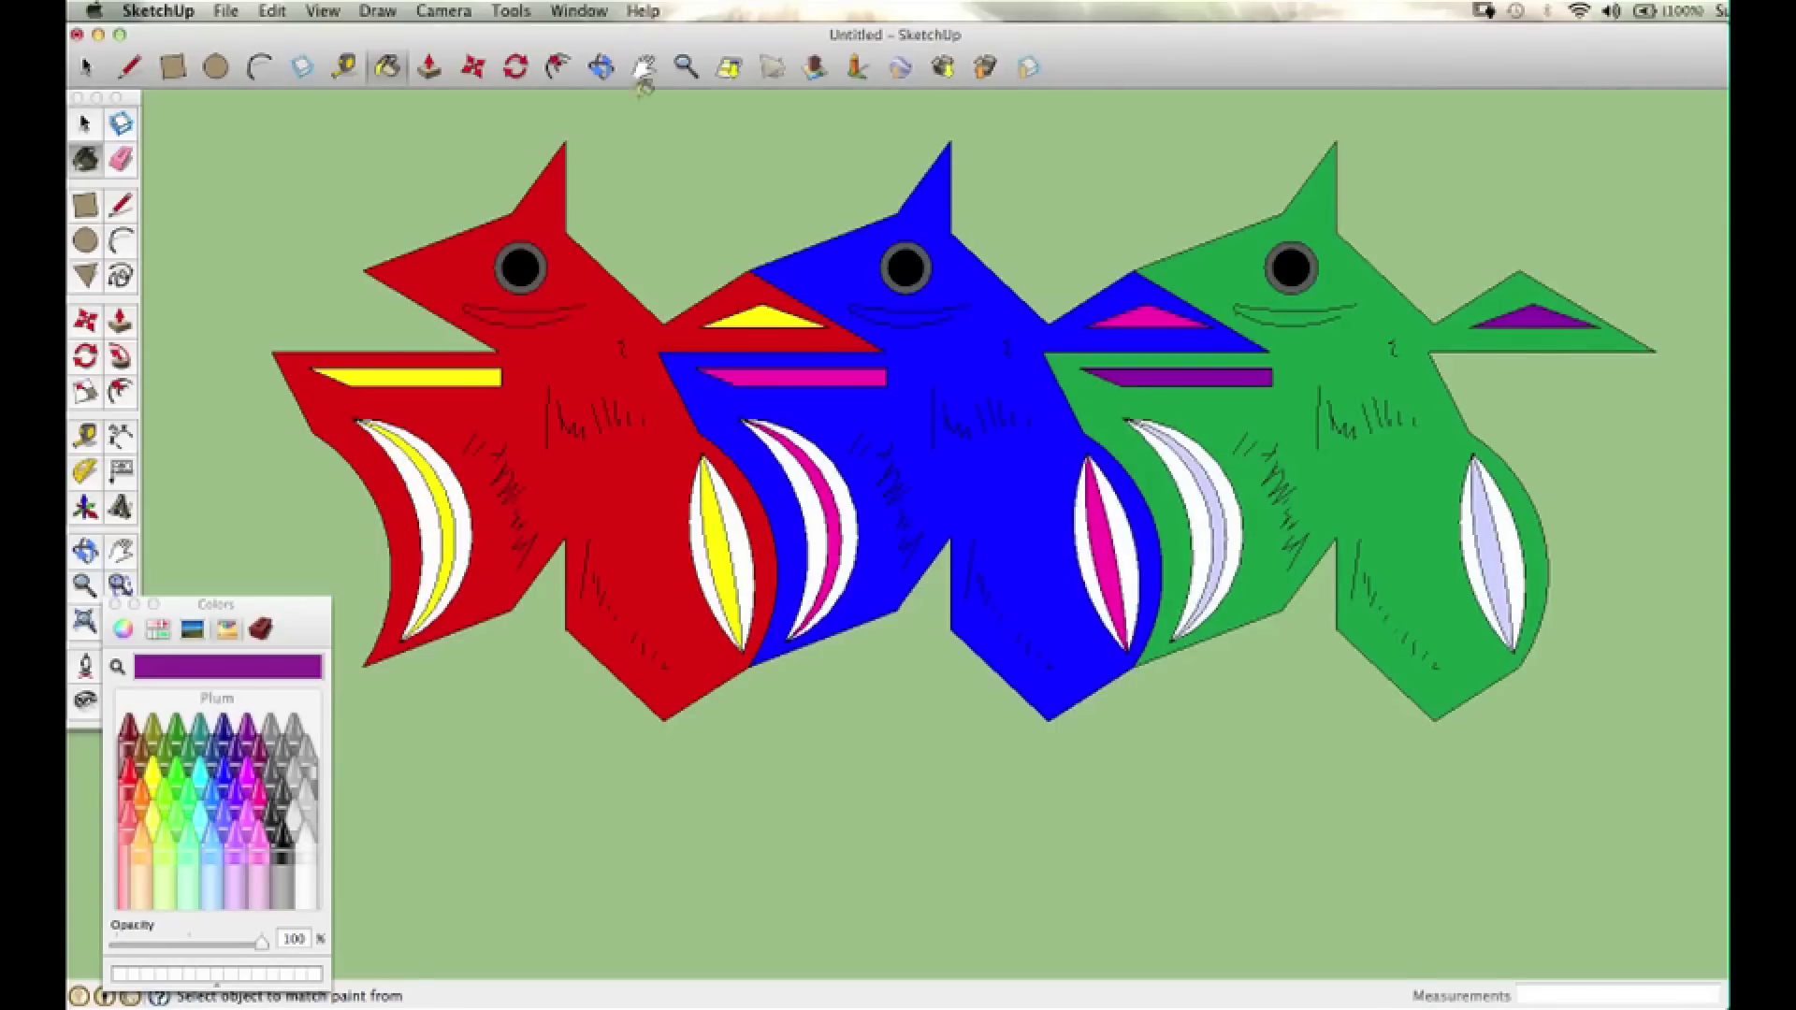
{"action": "scroll", "coordinate": [695, 225], "scroll_direction": "down", "scroll_amount": 3}
{"action": "key", "text": "space"}
{"action": "left_click_drag", "start_coordinate": [401, 181], "coordinate": [1564, 750]}
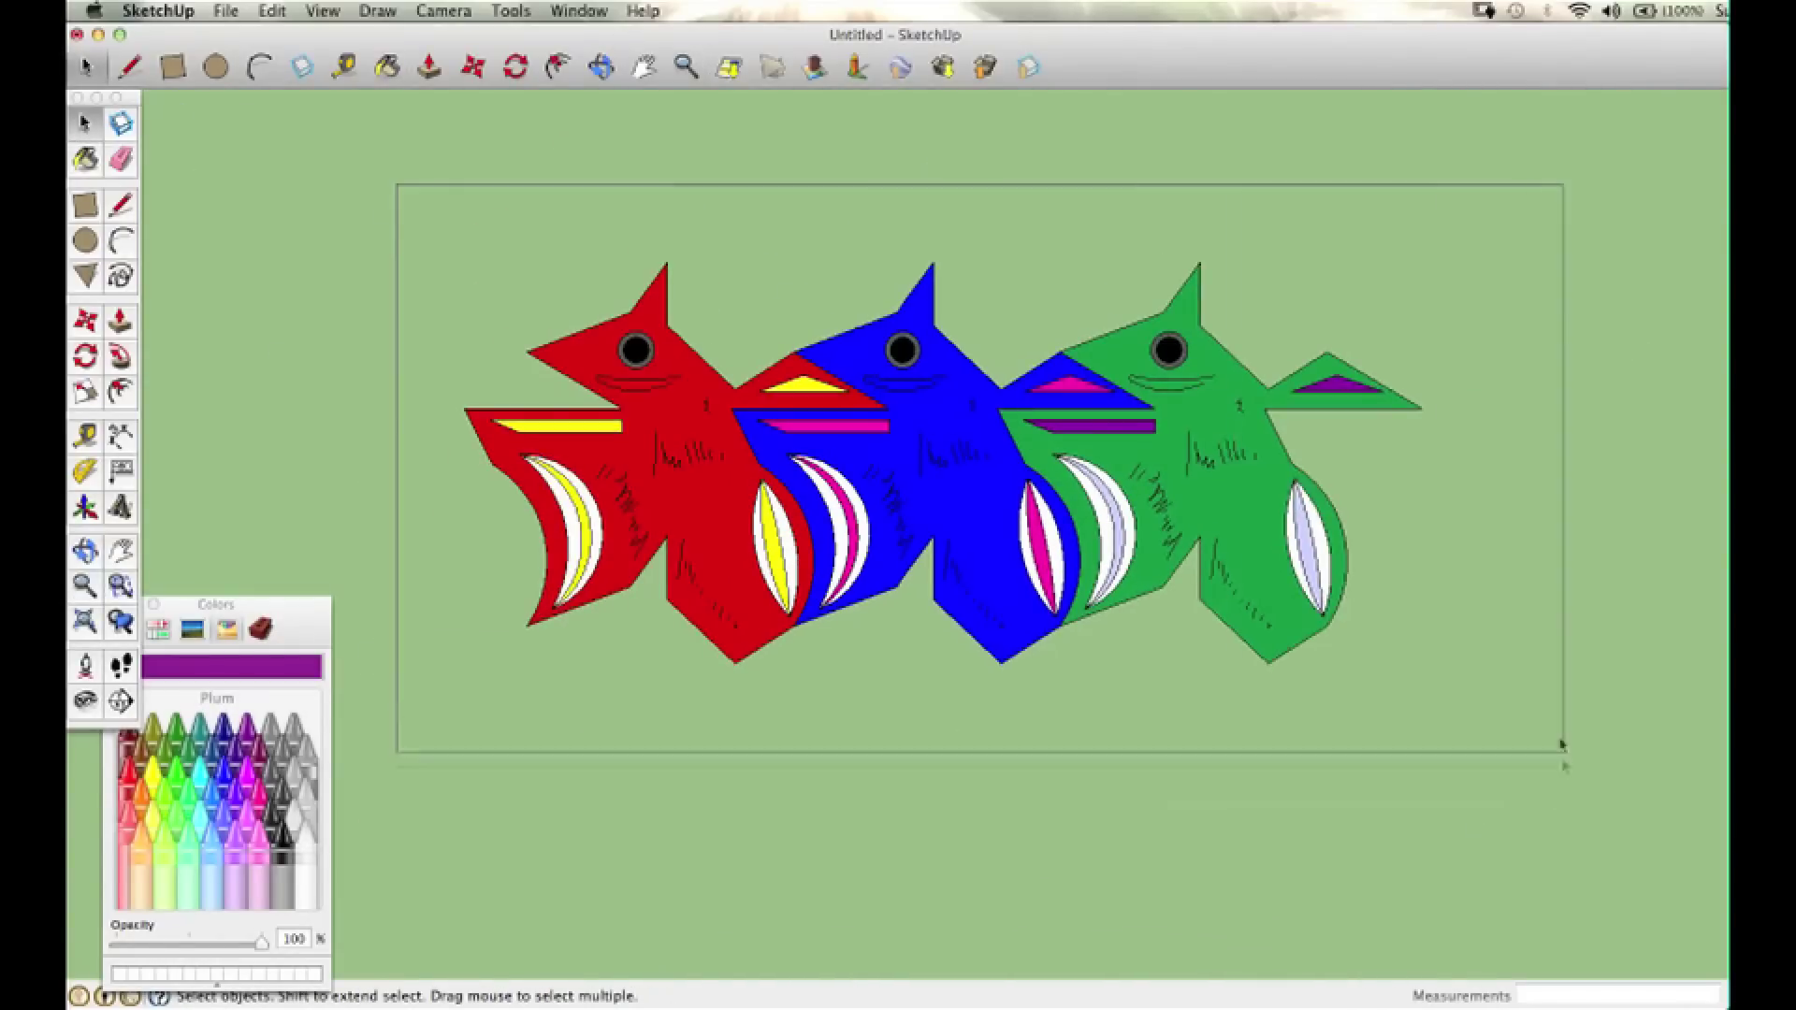
Step: Make the three selected birds into a component and zoom out to leave room
{"action": "left_click", "coordinate": [122, 127]}
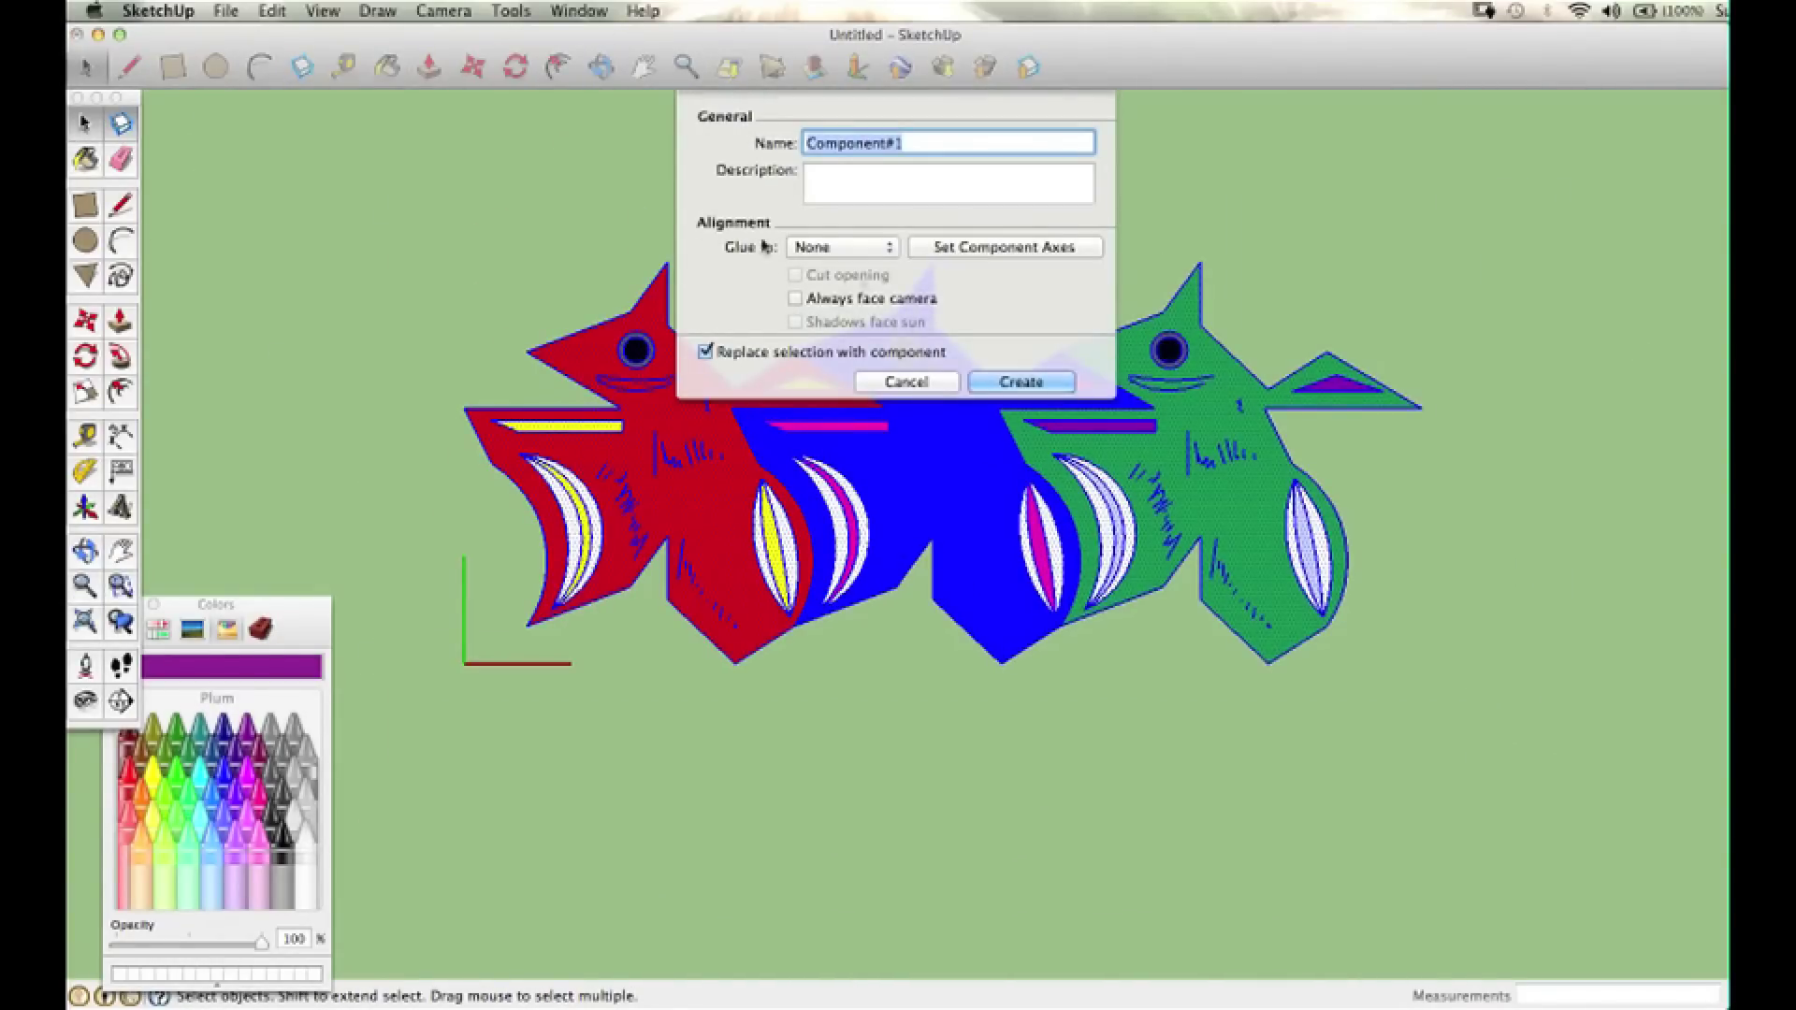
{"action": "left_click", "coordinate": [984, 382]}
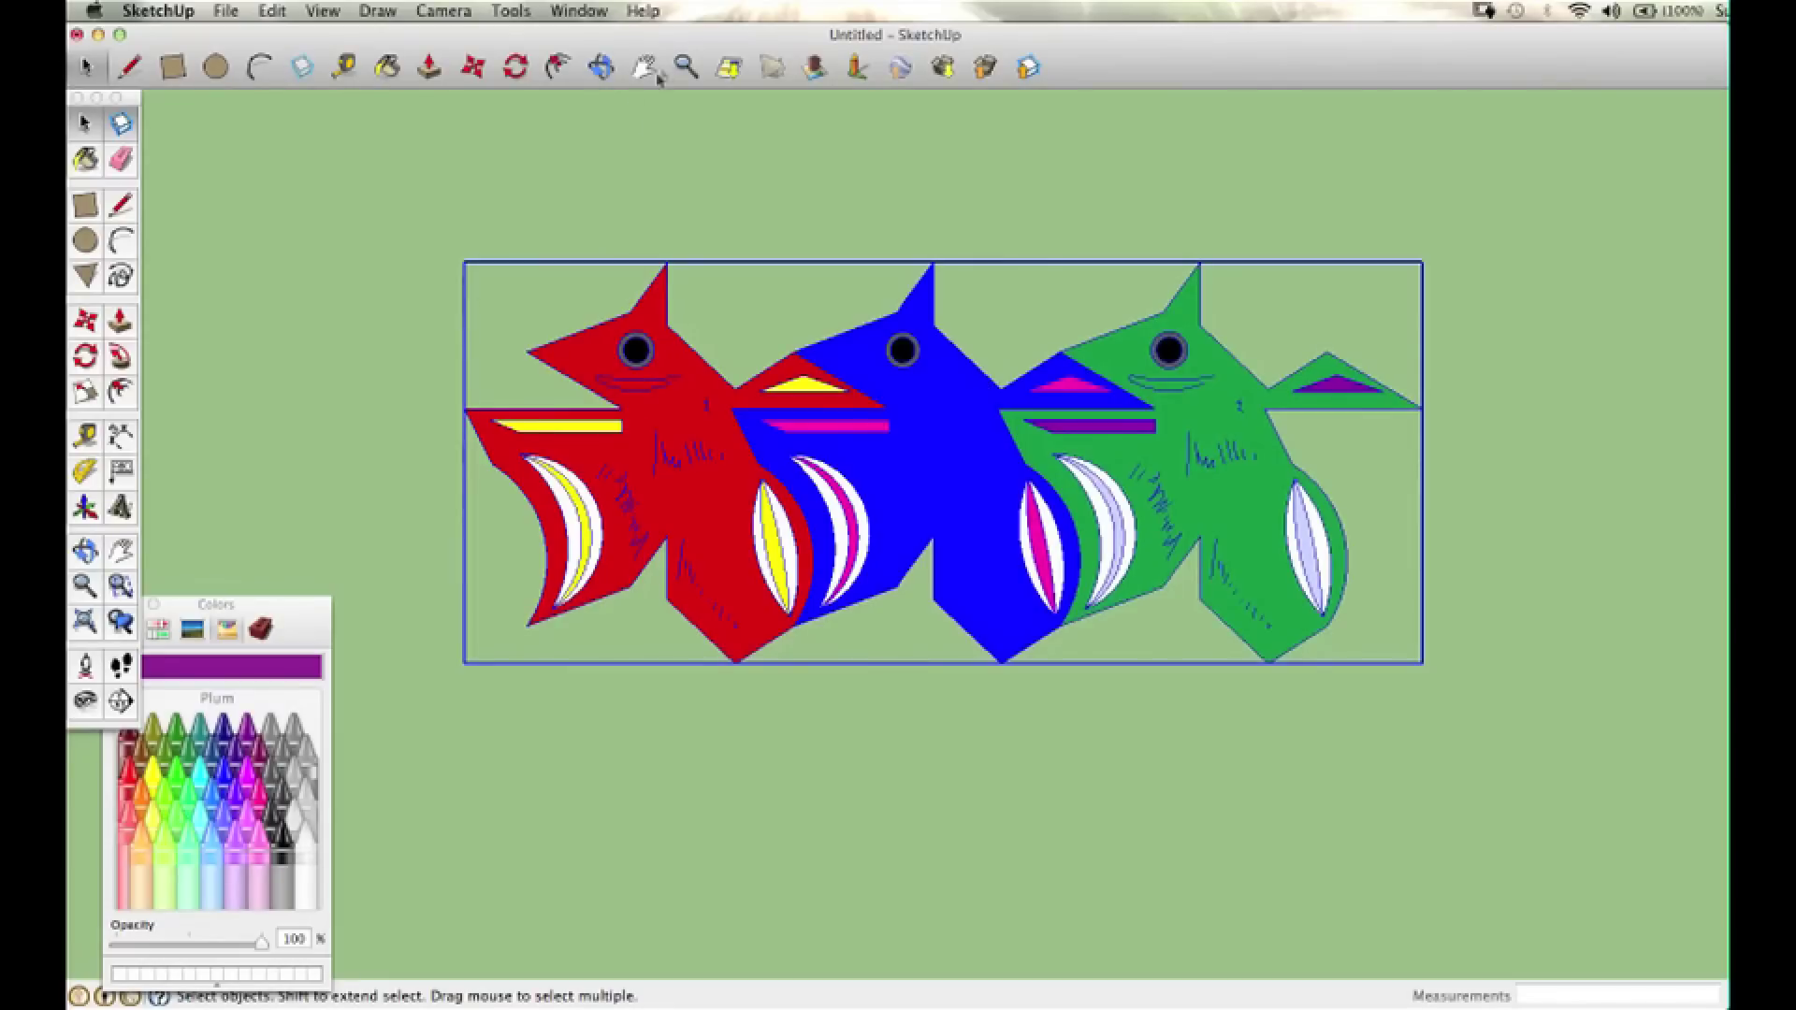
{"action": "left_click", "coordinate": [686, 66]}
{"action": "left_click_drag", "start_coordinate": [891, 534], "coordinate": [818, 580]}
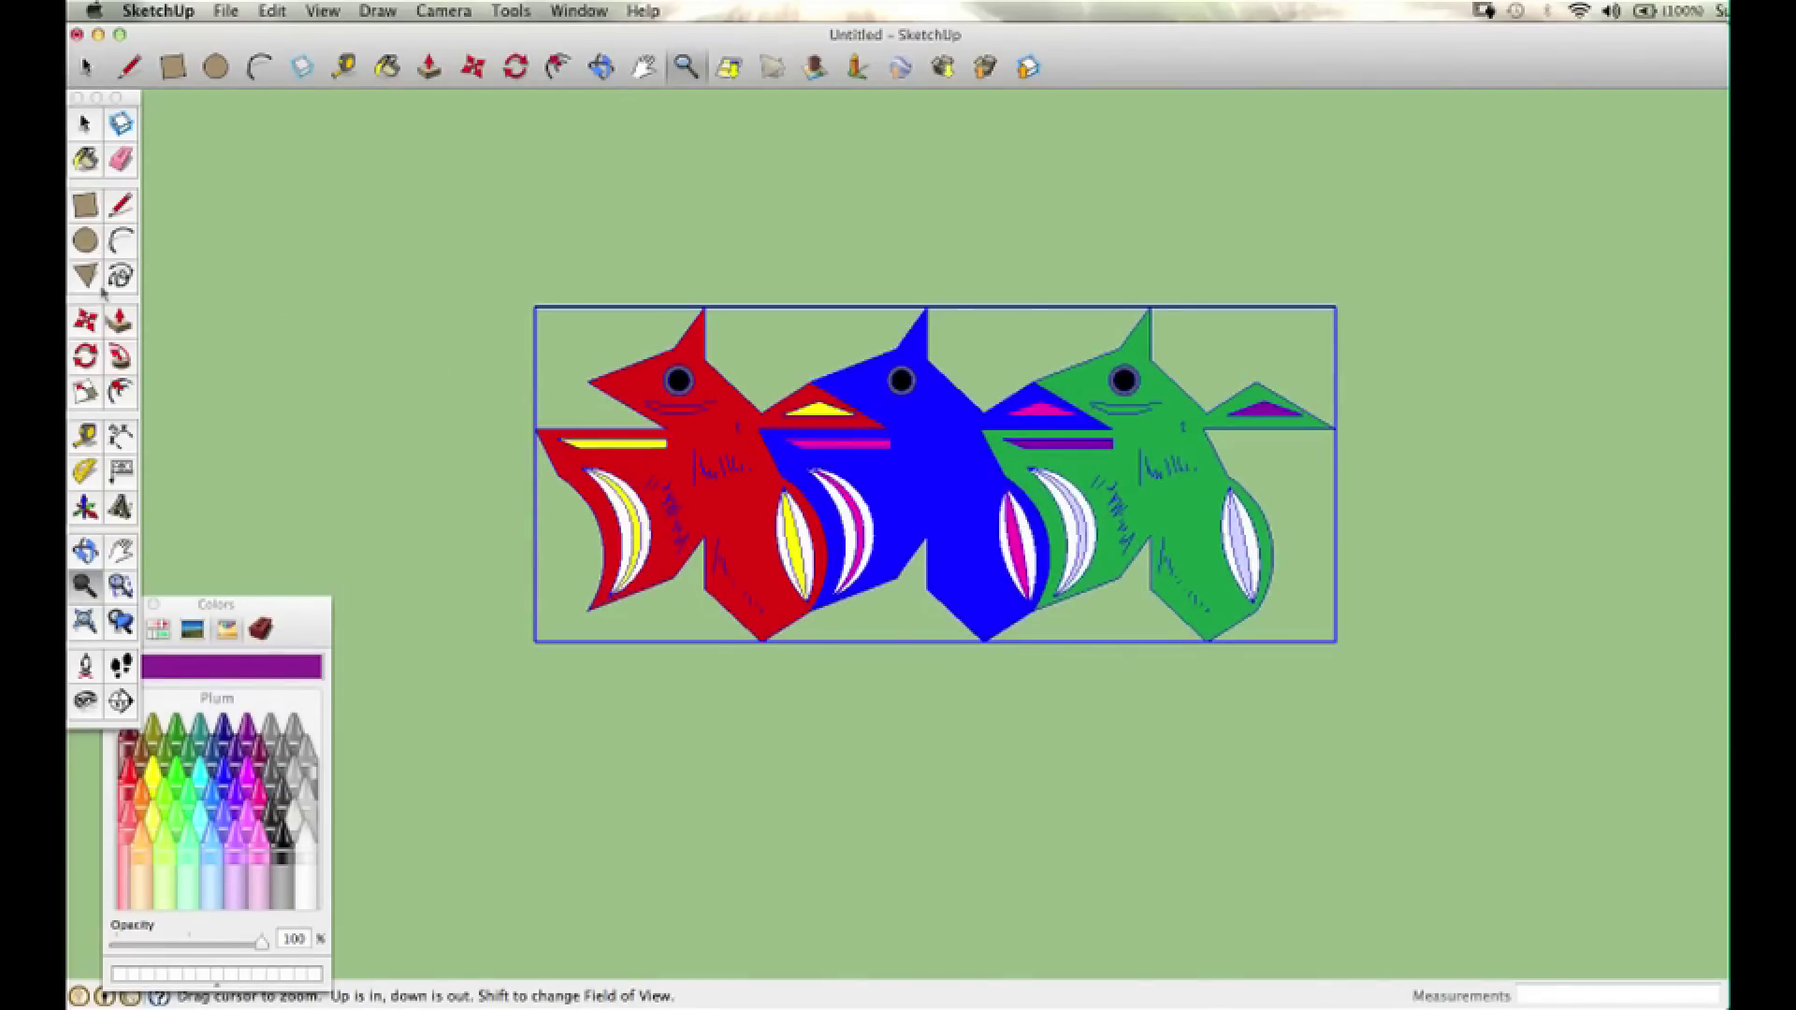
Step: Option-copy the bird component to sit right after the original row
{"action": "key", "text": "m"}
{"action": "key", "text": "space"}
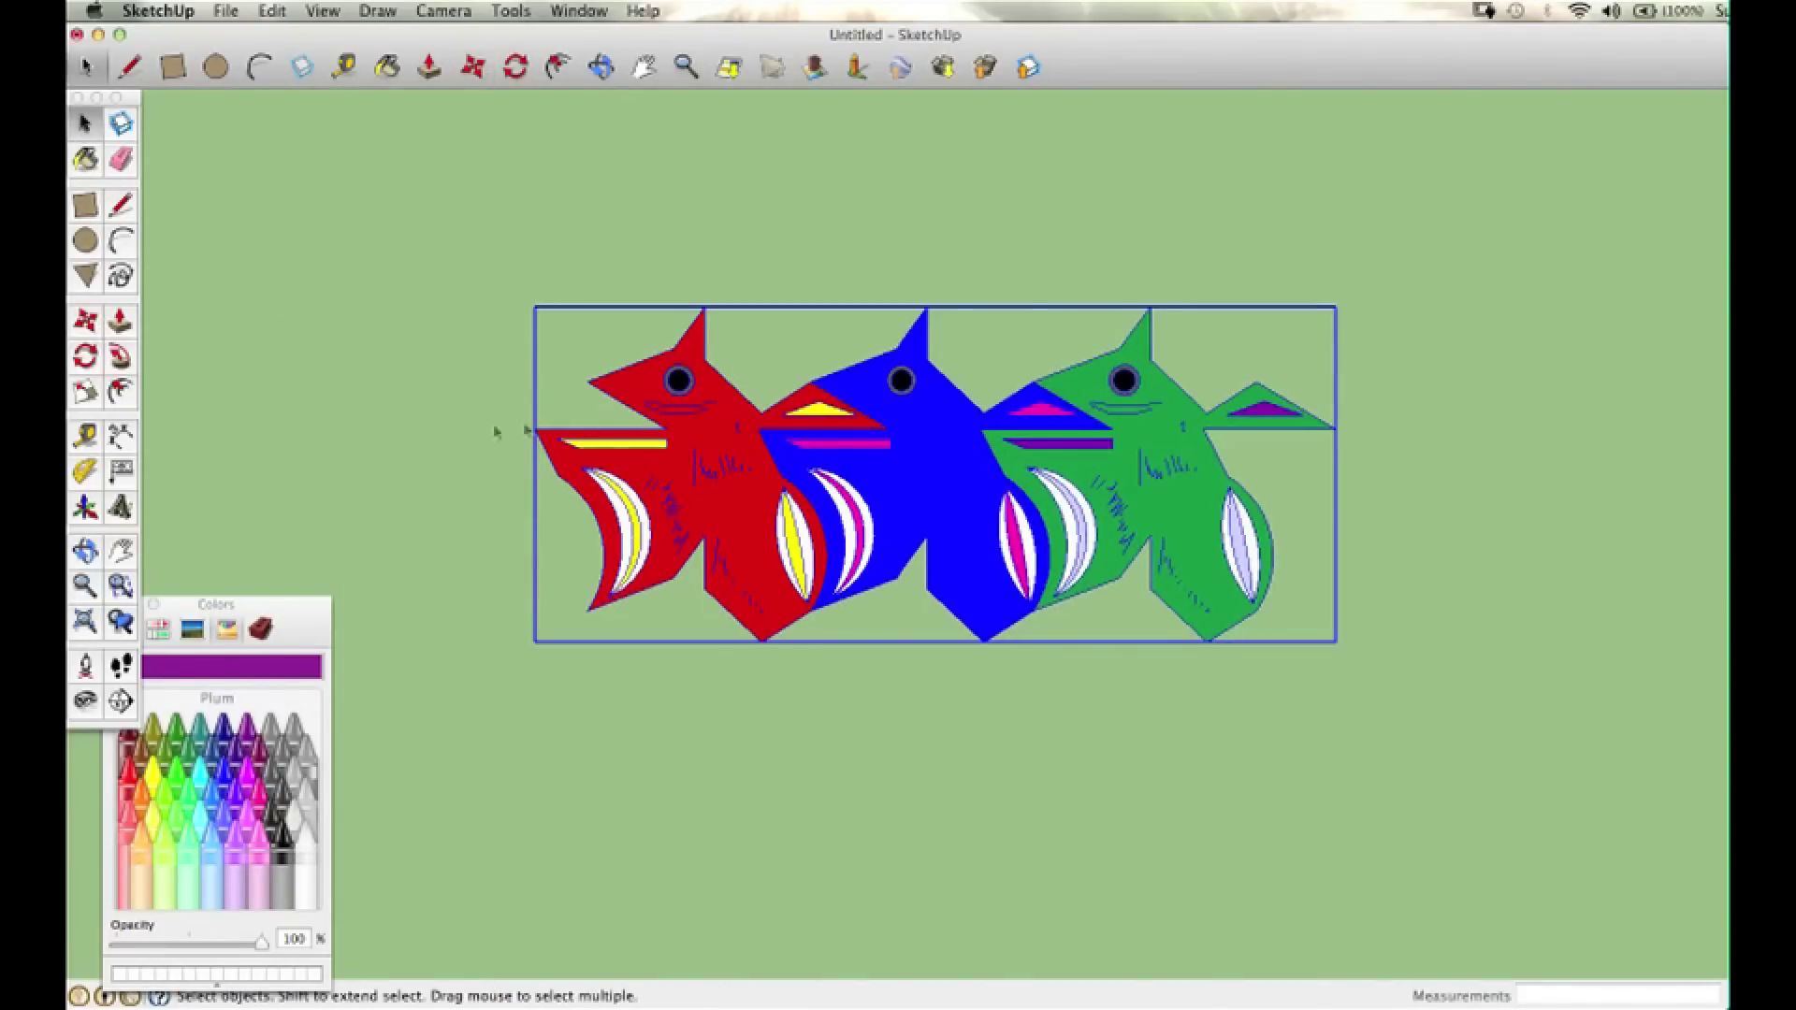
{"action": "key", "text": "m"}
{"action": "left_click", "coordinate": [536, 429]}
{"action": "key", "text": "alt"}
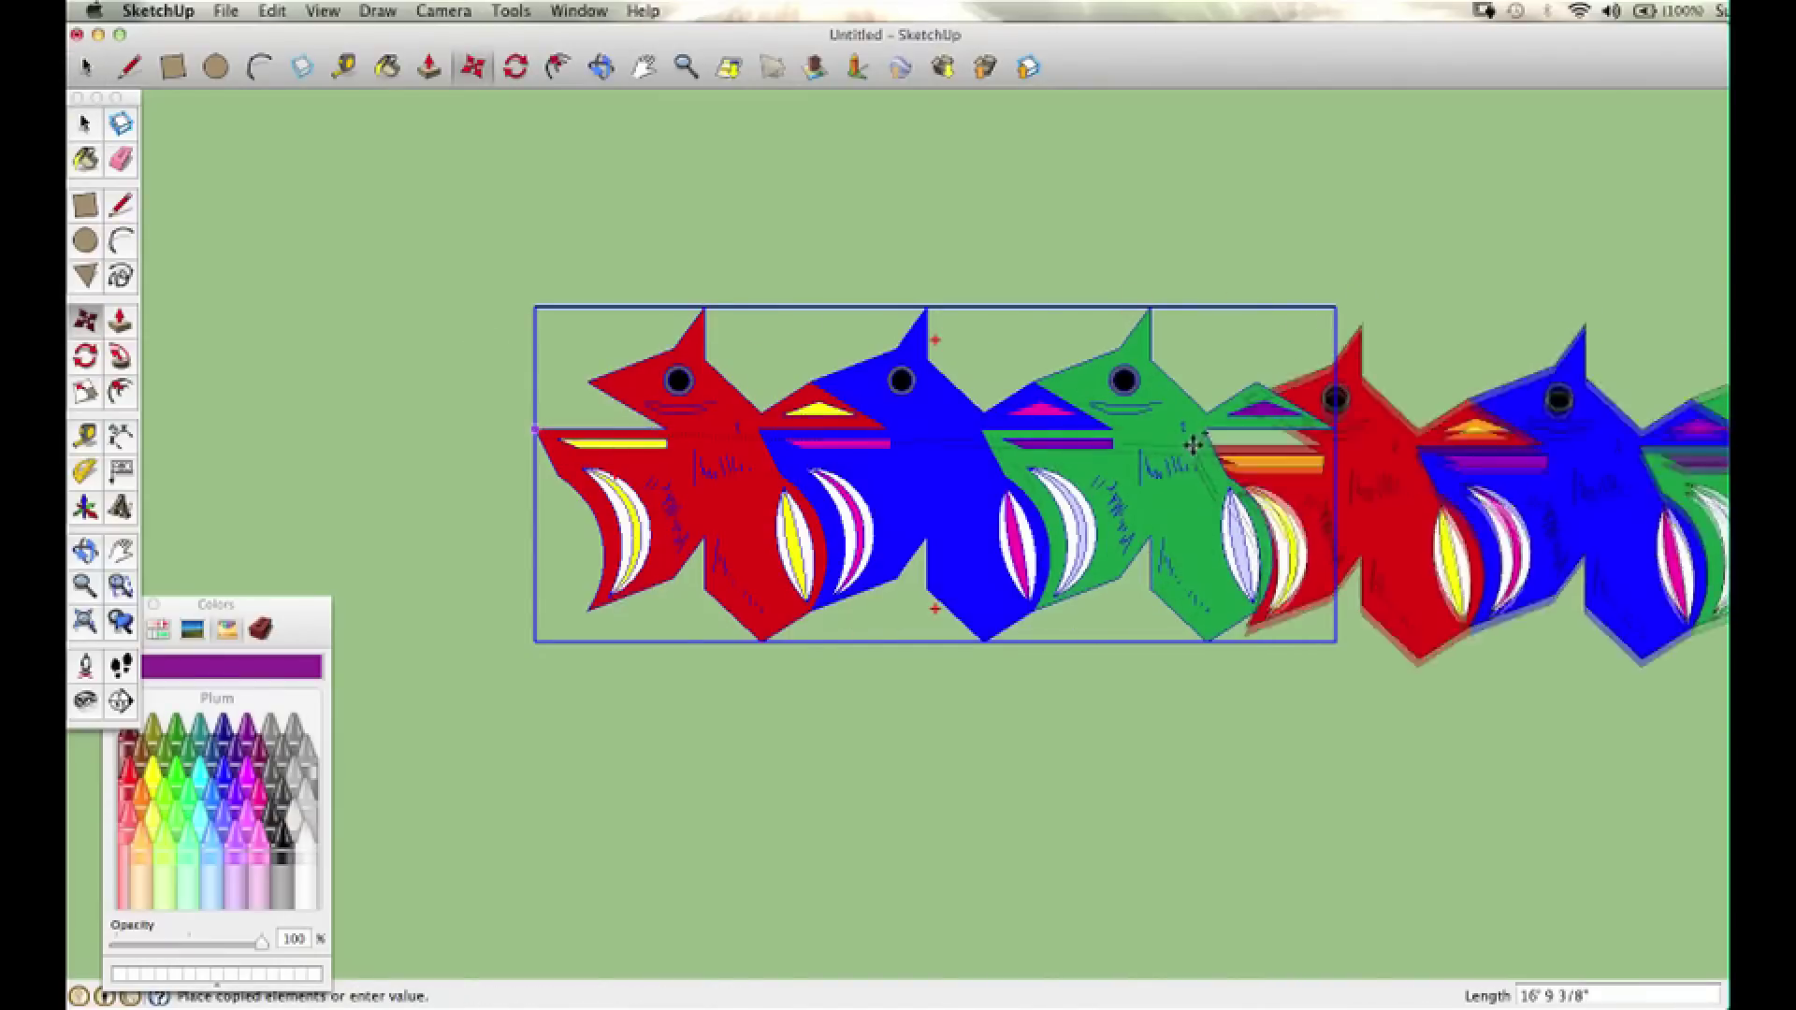
{"action": "left_click", "coordinate": [1202, 431]}
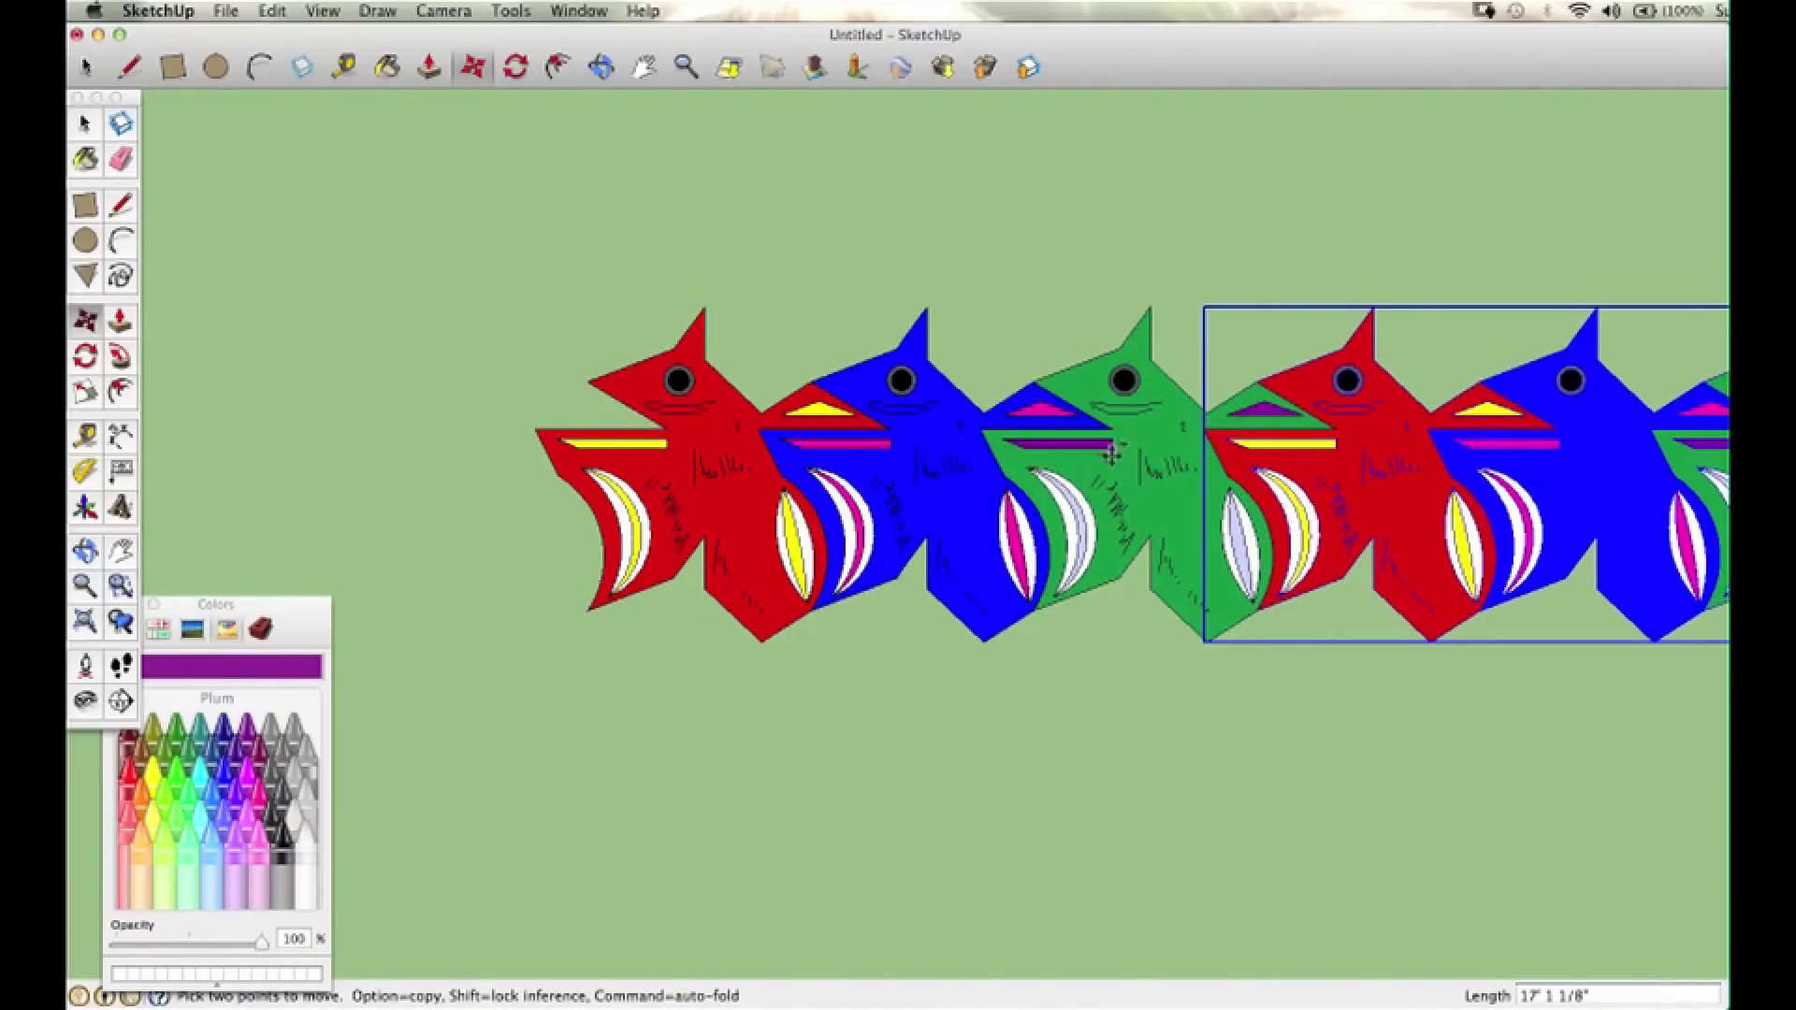
Step: Copy the rows above and below the originals to build stacked rows of birds
{"action": "left_click", "coordinate": [589, 613]}
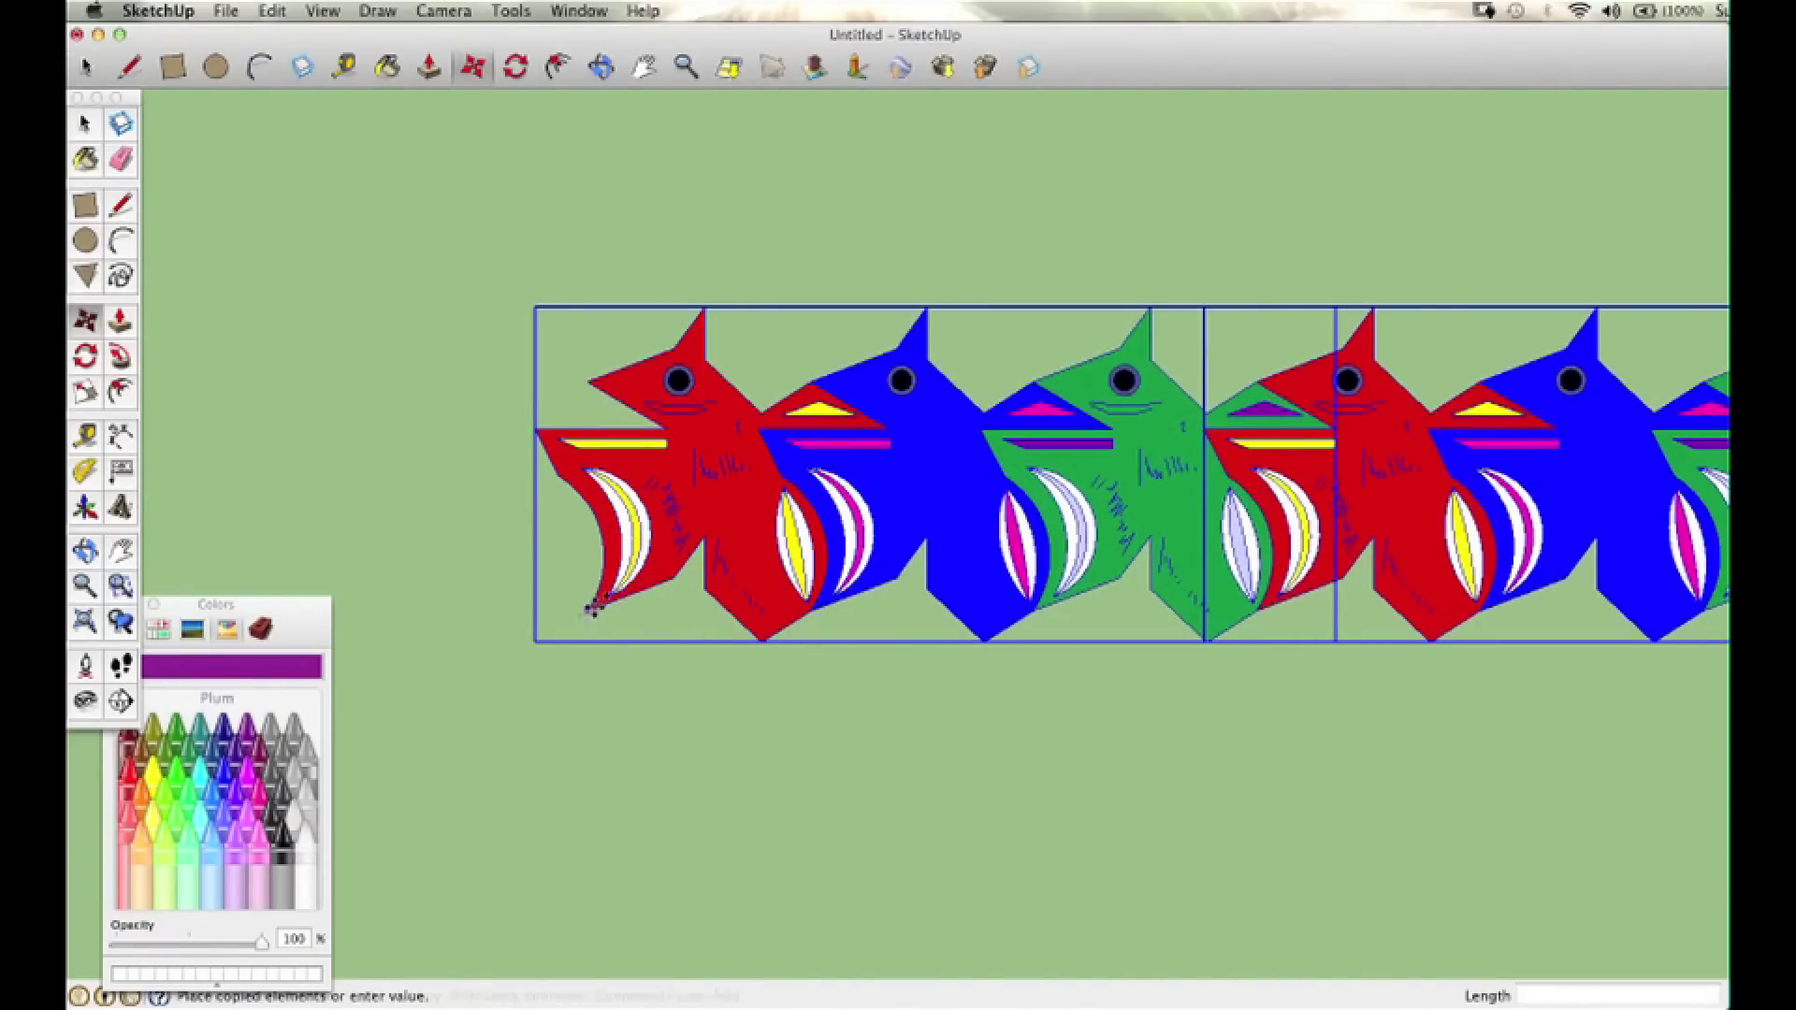
{"action": "left_click", "coordinate": [604, 383]}
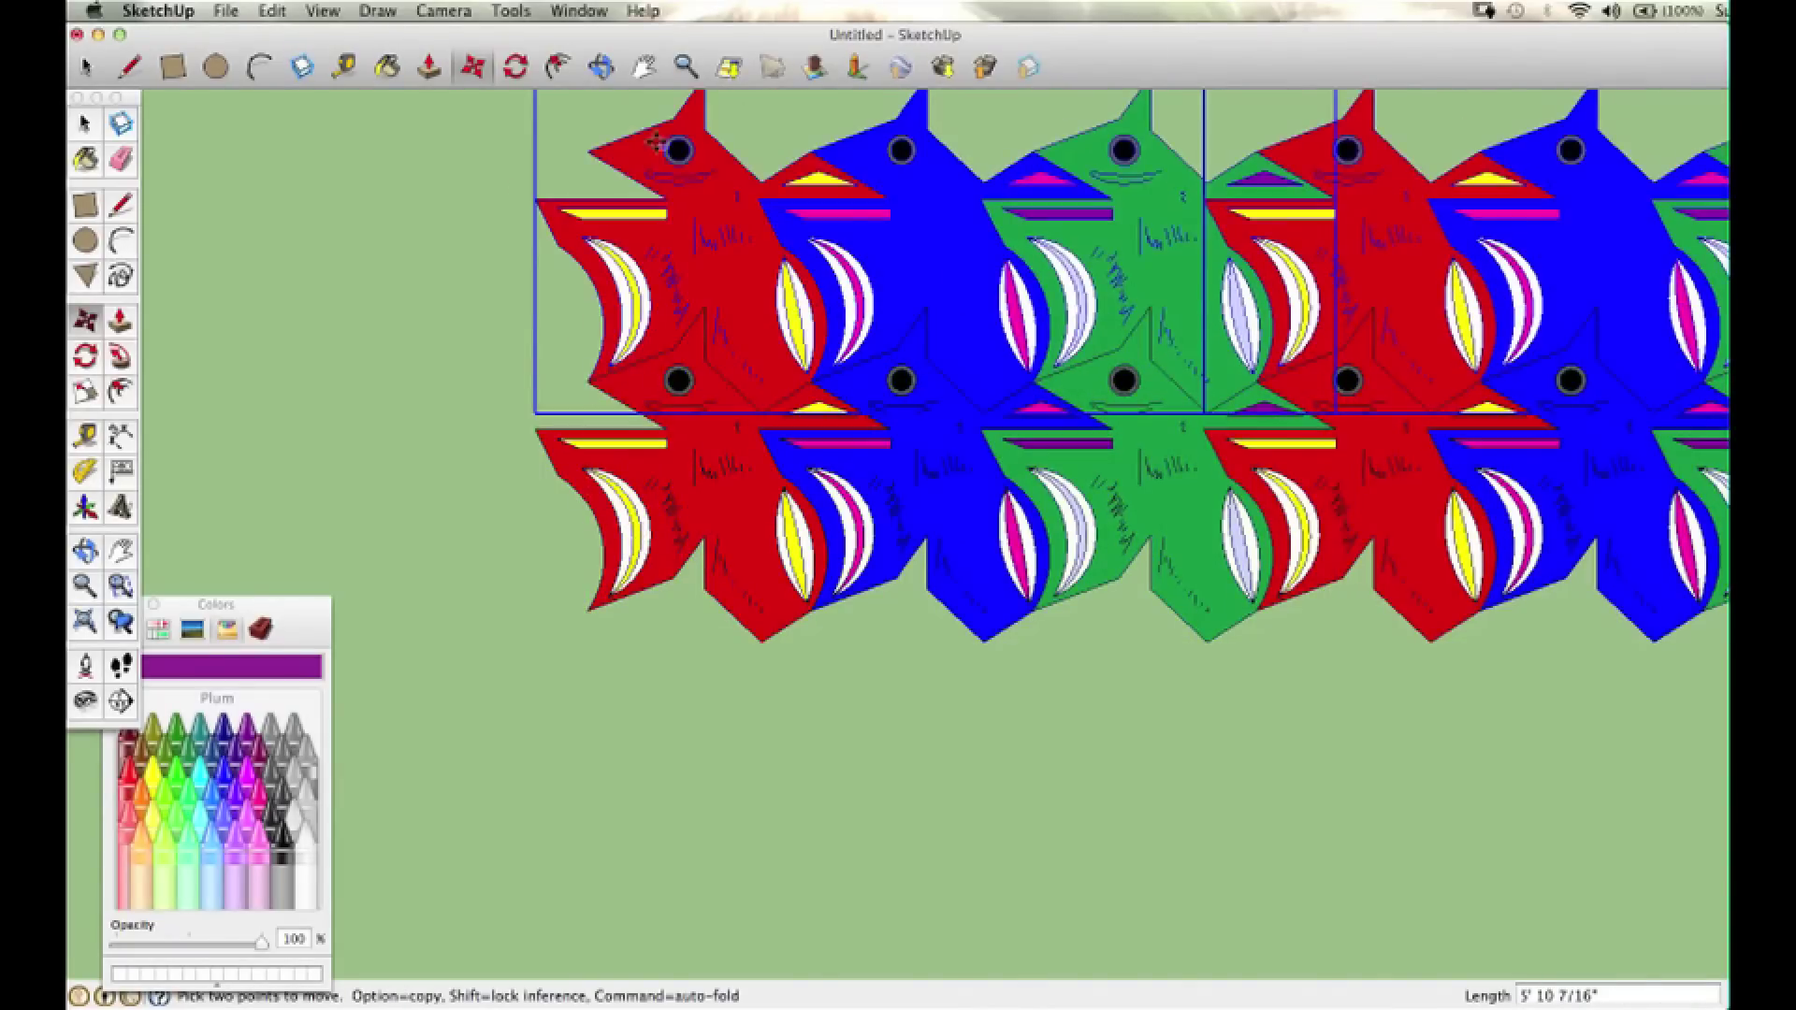
{"action": "scroll", "coordinate": [894, 524], "scroll_direction": "down", "scroll_amount": 5}
{"action": "left_click", "coordinate": [760, 566]}
{"action": "left_click", "coordinate": [760, 402]}
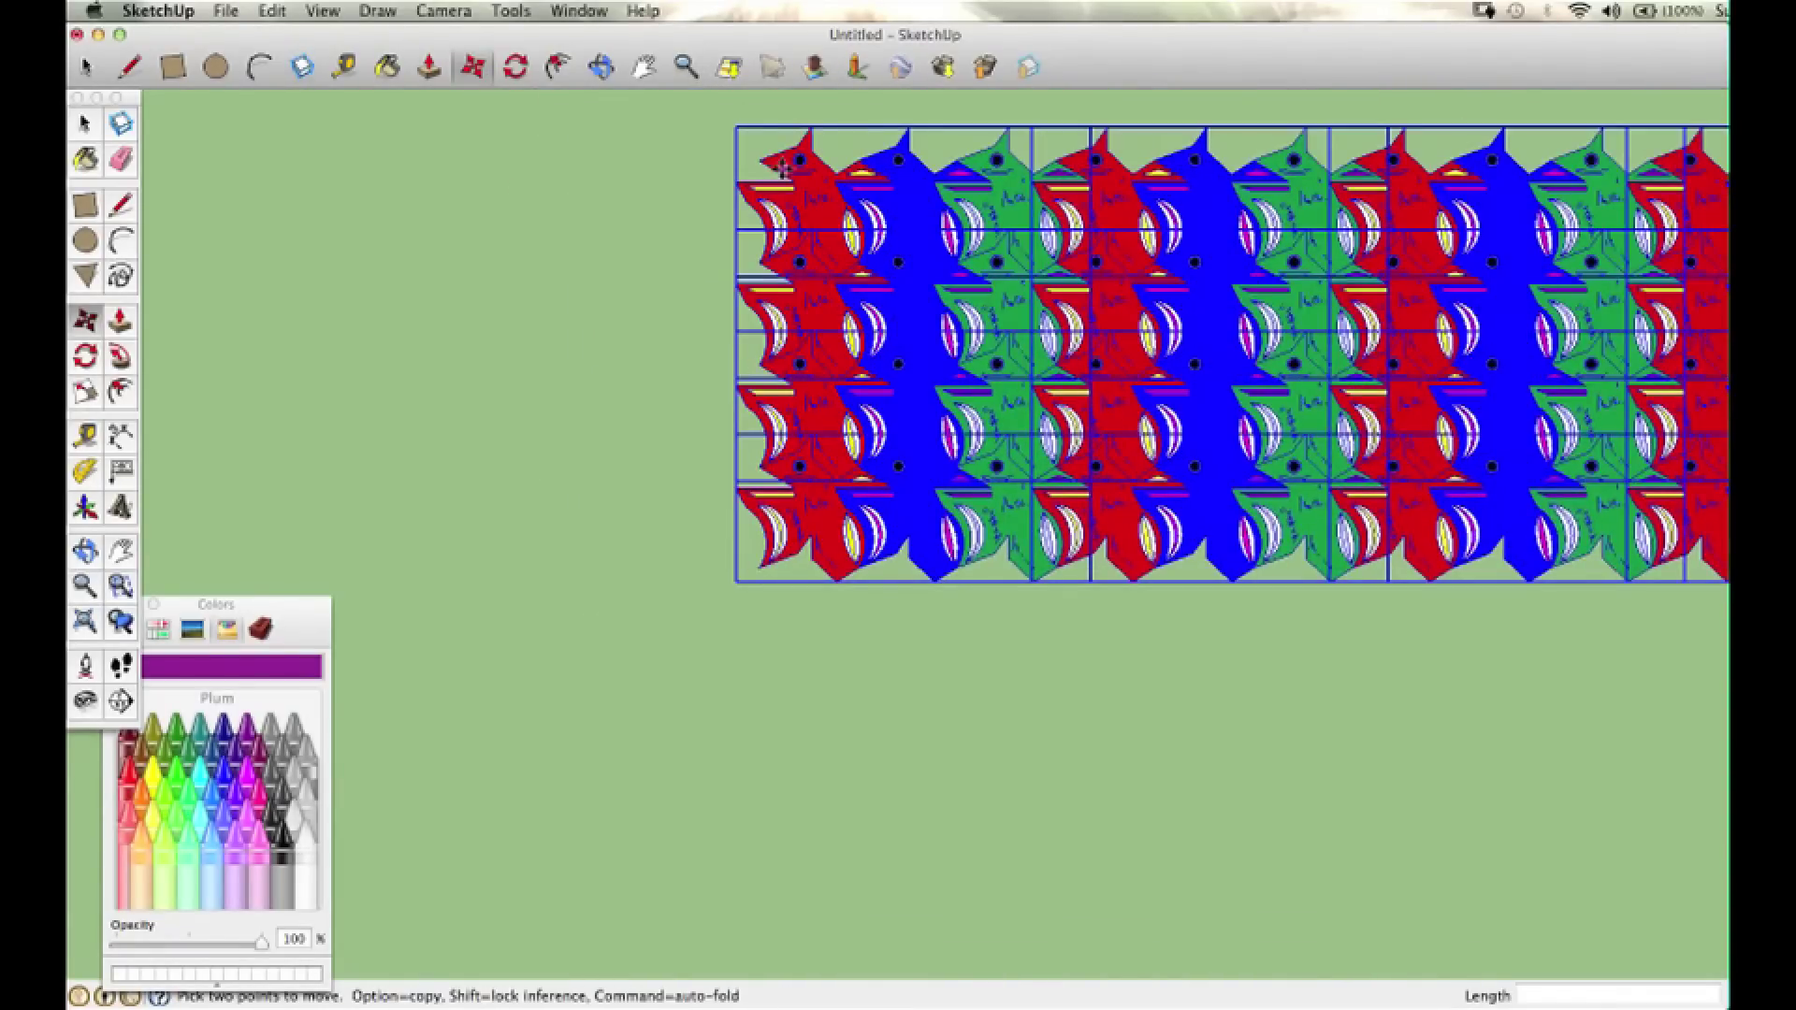
{"action": "left_click", "coordinate": [815, 542]}
{"action": "left_click", "coordinate": [815, 936]}
Step: Zoom and pan so the tiled bird pattern fills the window
{"action": "scroll", "coordinate": [893, 524], "scroll_direction": "down", "scroll_amount": 3}
{"action": "key", "text": "space"}
{"action": "key", "text": "z"}
{"action": "scroll", "coordinate": [846, 354], "scroll_direction": "up", "scroll_amount": 5}
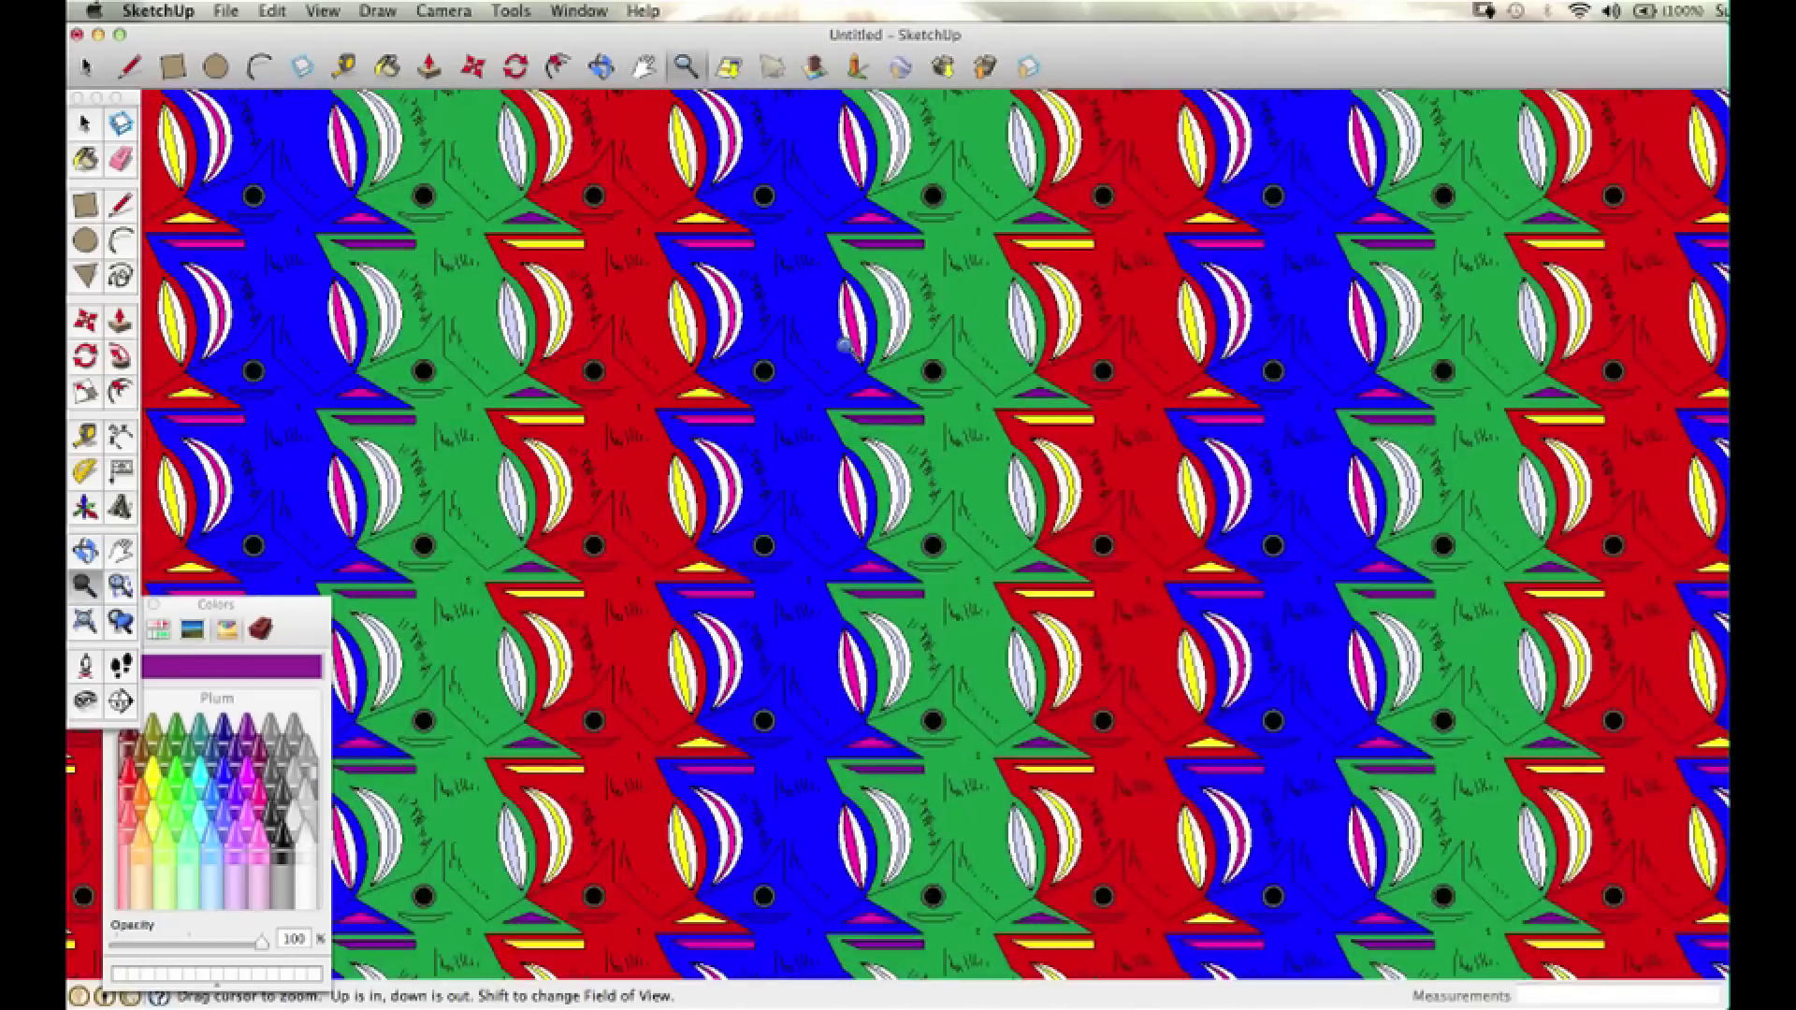
{"action": "key", "text": "h"}
{"action": "left_click_drag", "start_coordinate": [846, 354], "coordinate": [749, 393]}
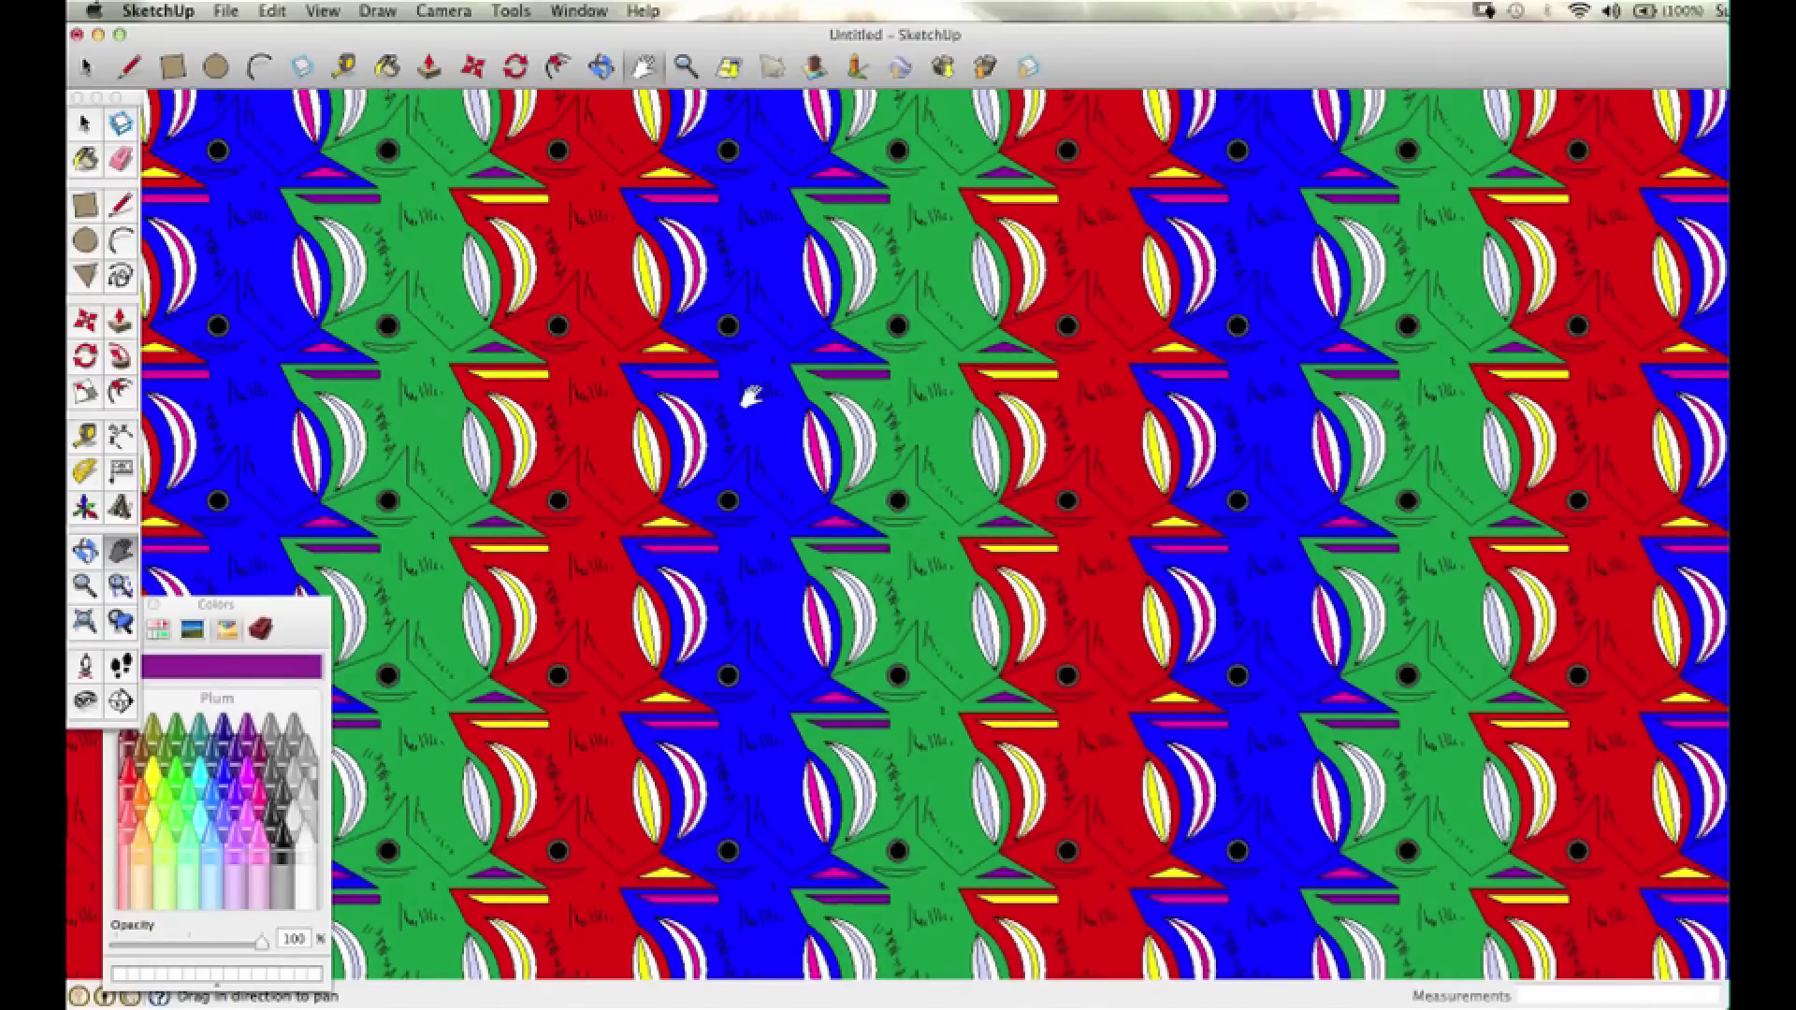
Step: Export the view as a 2D PNG named 'Escher Style Tess4a Mac' in the Tessellations folder
{"action": "left_click", "coordinate": [226, 11]}
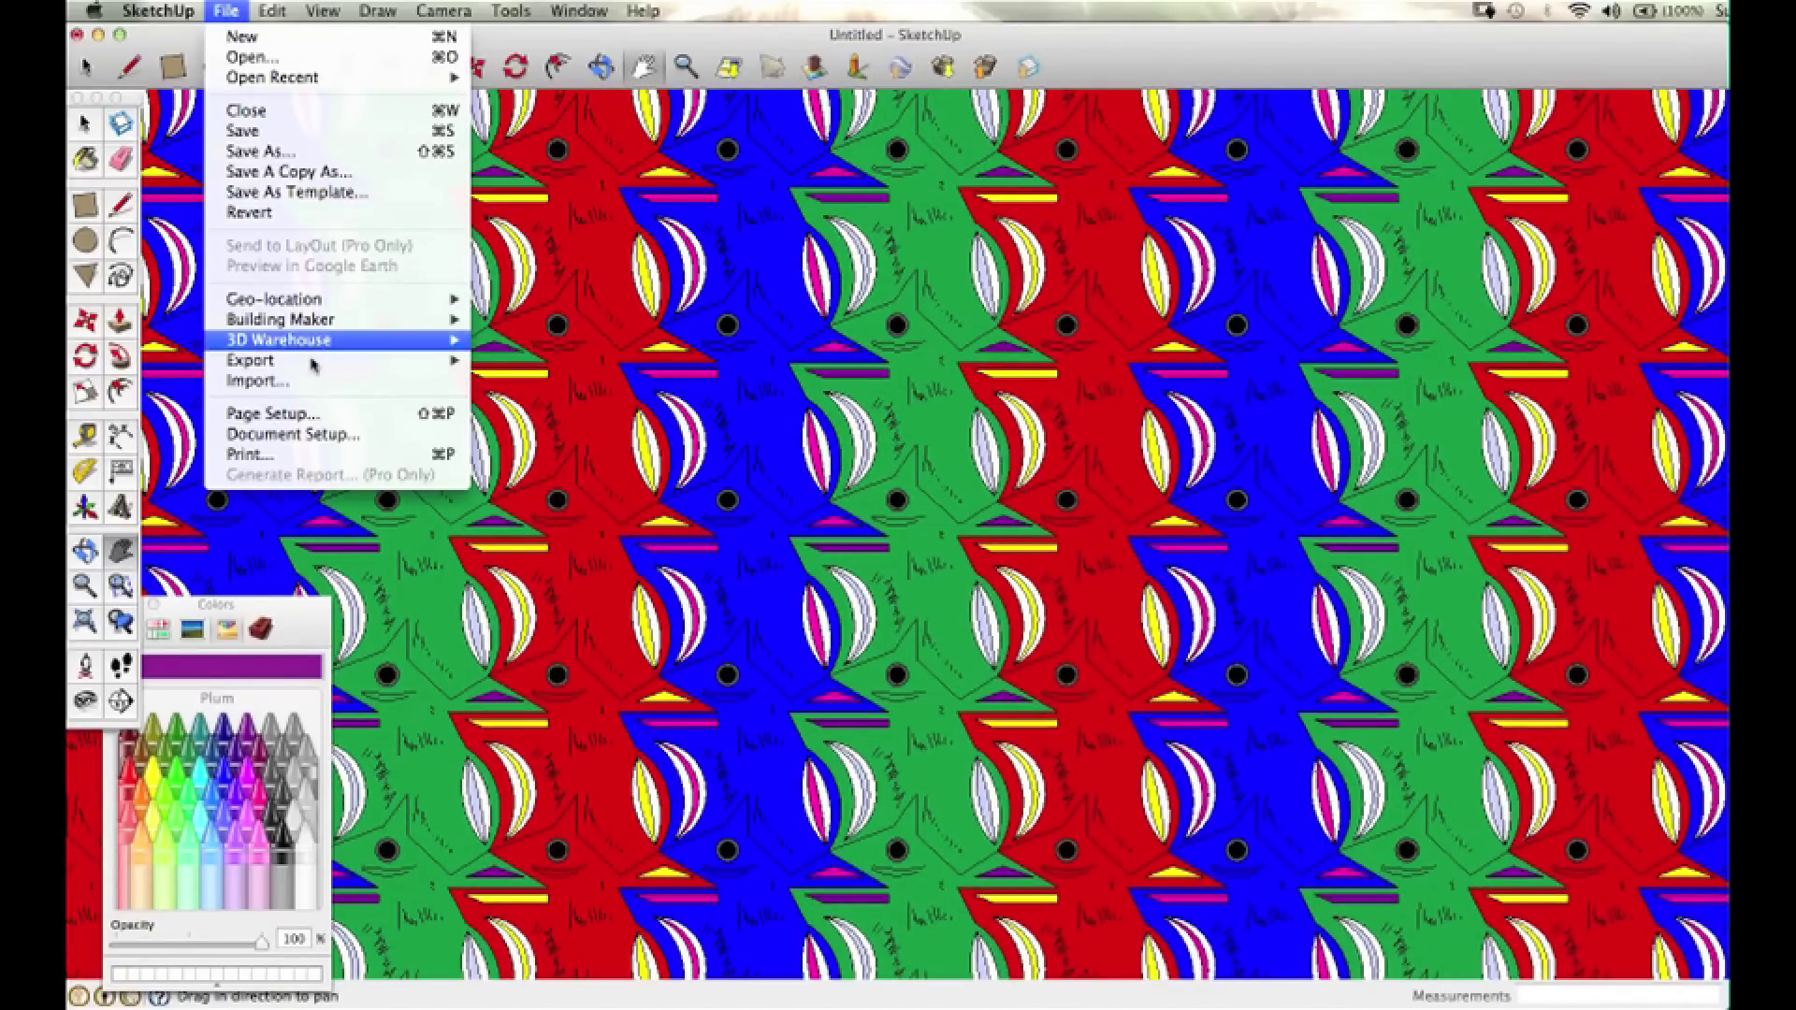
{"action": "mouse_move", "coordinate": [328, 363]}
{"action": "left_click", "coordinate": [552, 380]}
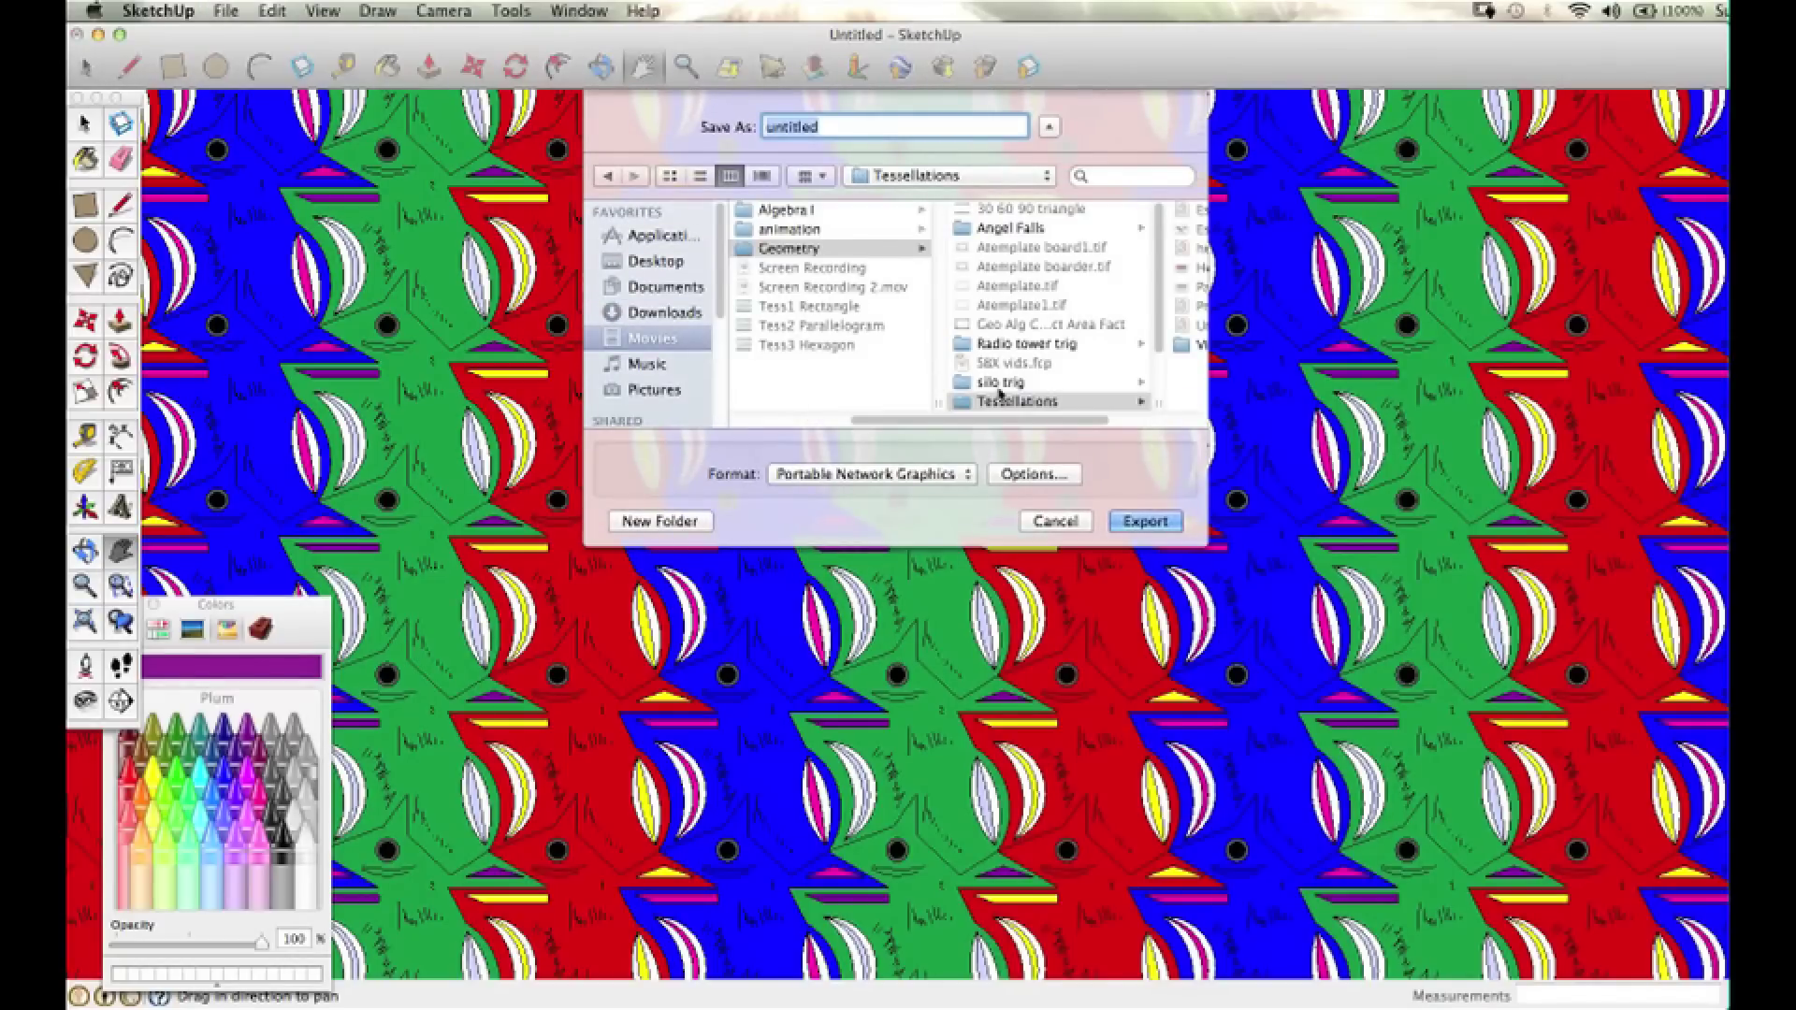
{"action": "left_click", "coordinate": [1073, 345]}
{"action": "key", "text": "Left"}
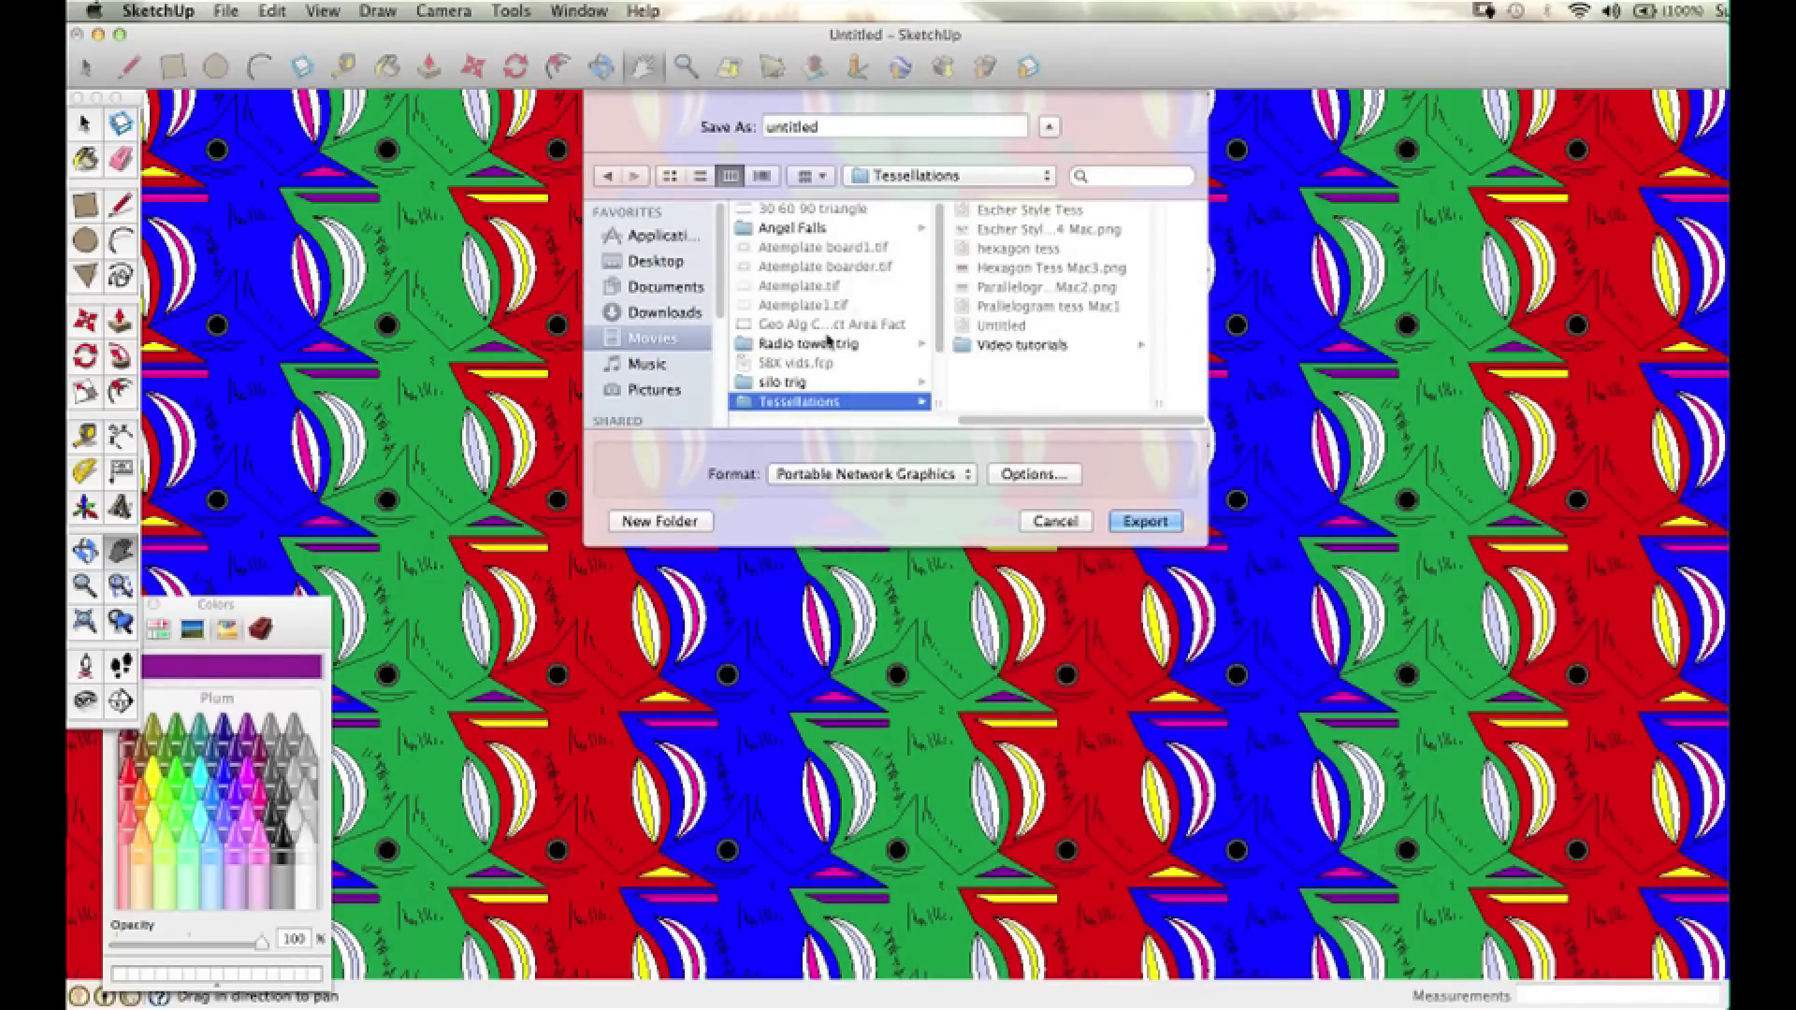
{"action": "type", "text": "Escher Style Tess"}
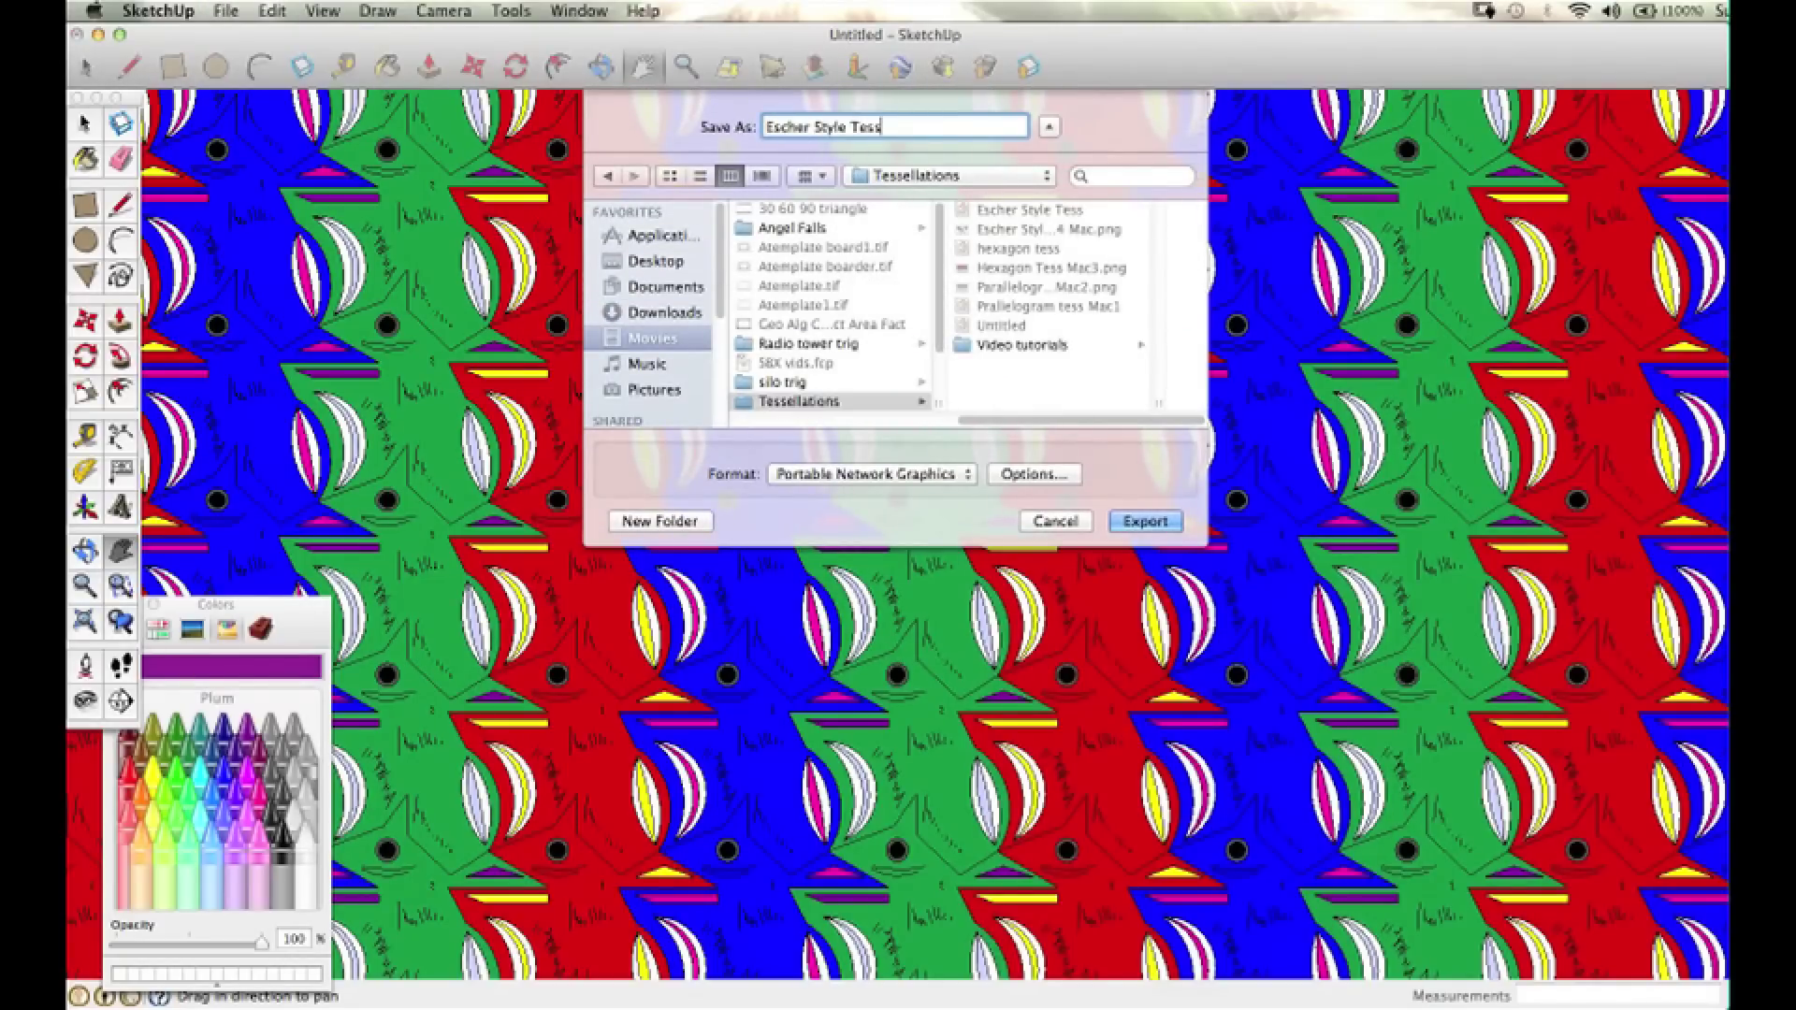
{"action": "type", "text": "4a Mac"}
{"action": "key", "text": "Return"}
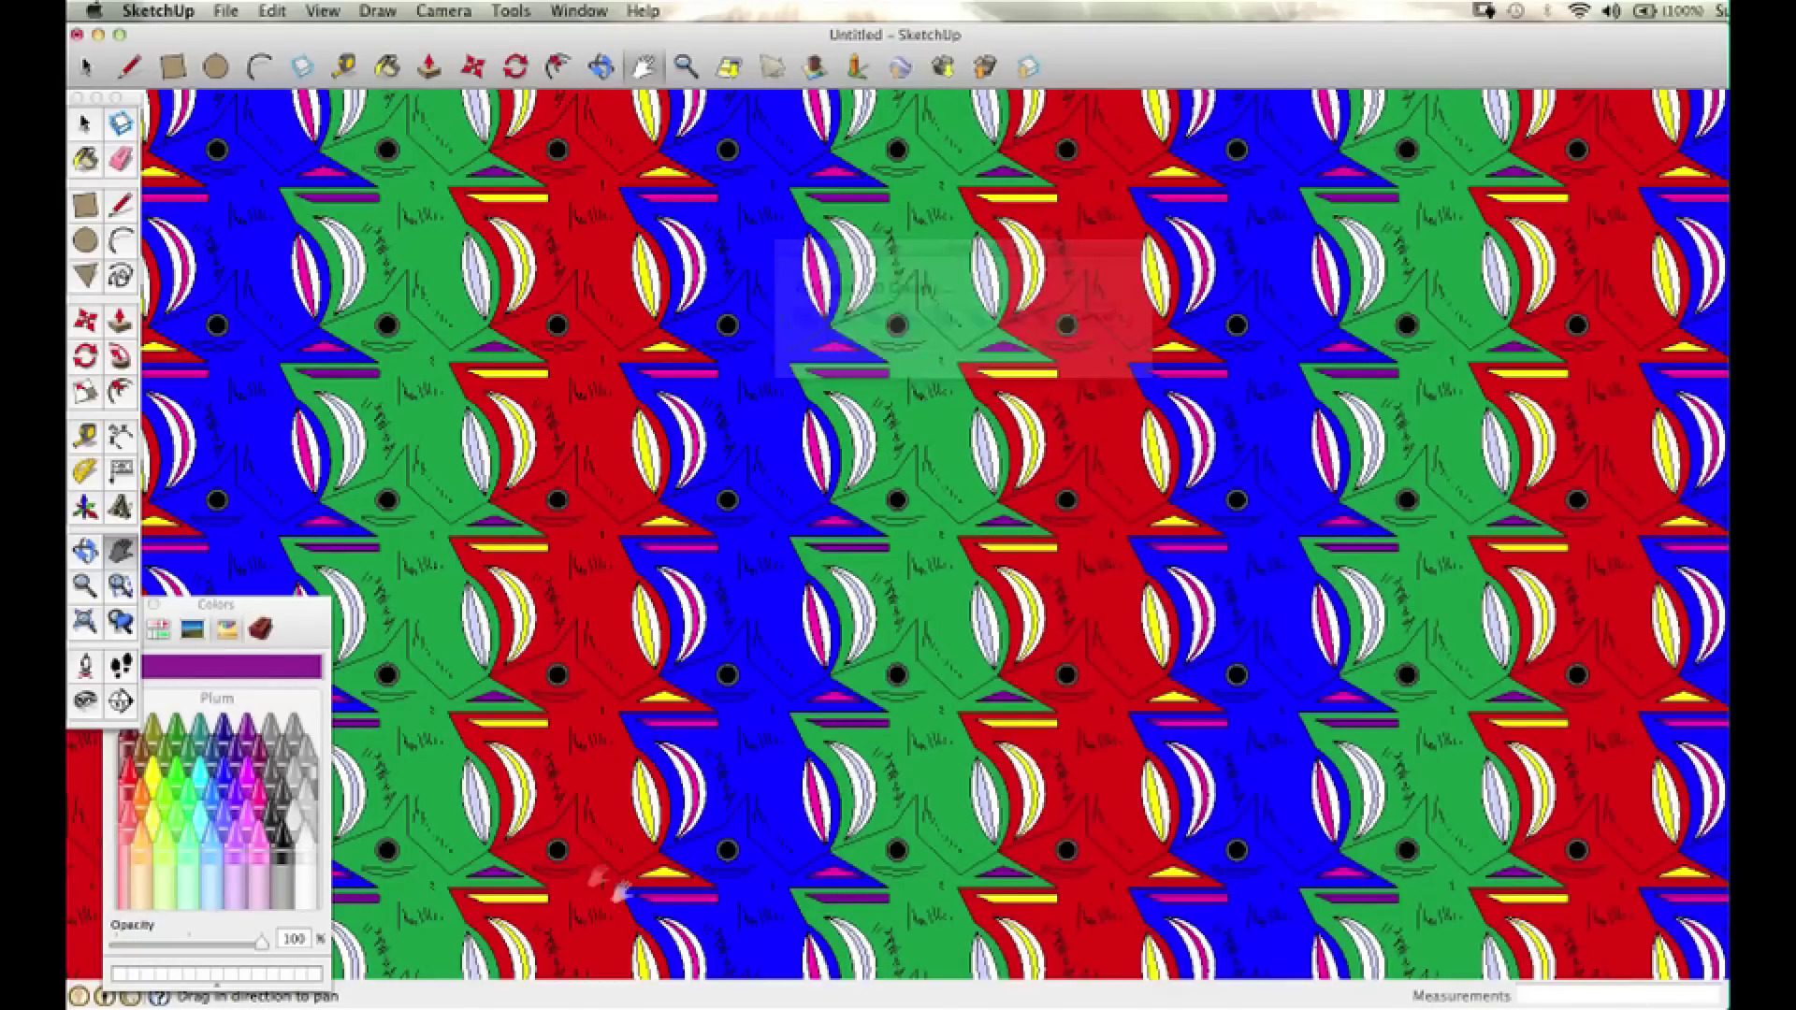
Step: Open Escher Style Tess4a Mac.png from the Tessellations folder in Preview
{"action": "key", "text": "super+Tab"}
{"action": "left_click", "coordinate": [1113, 436]}
{"action": "left_click", "coordinate": [1107, 455]}
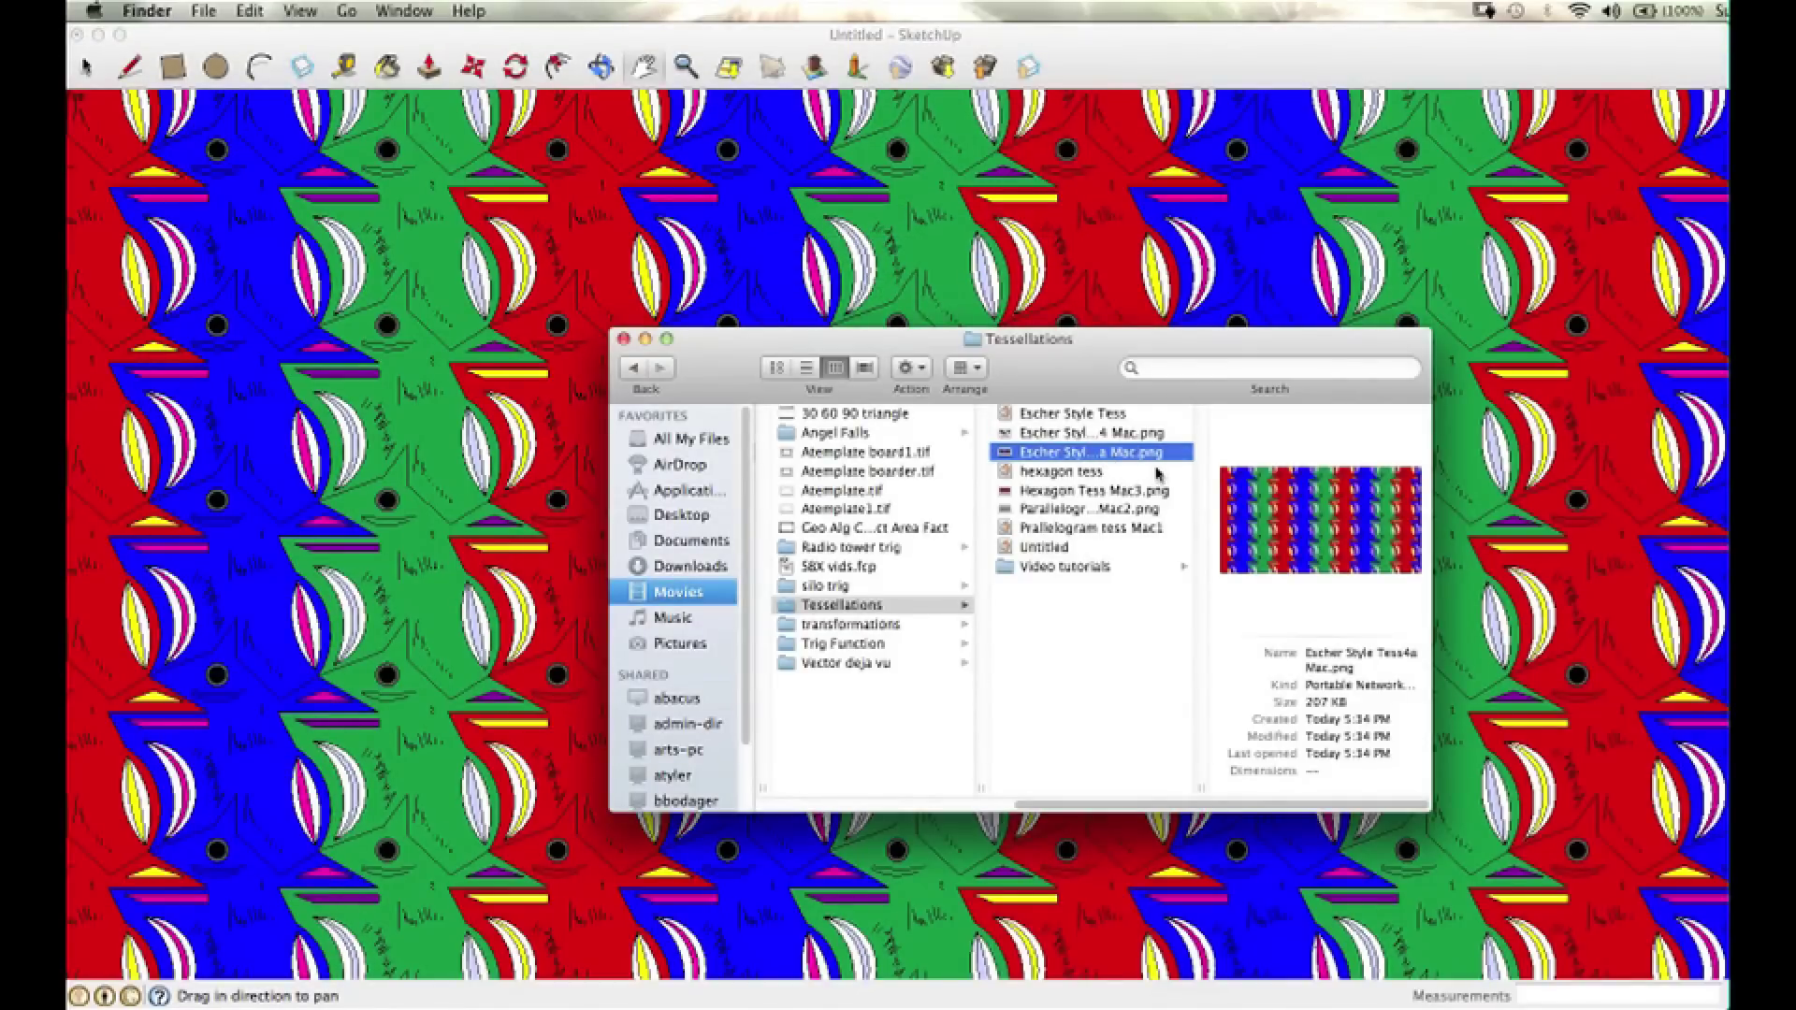
{"action": "key", "text": "super+o"}
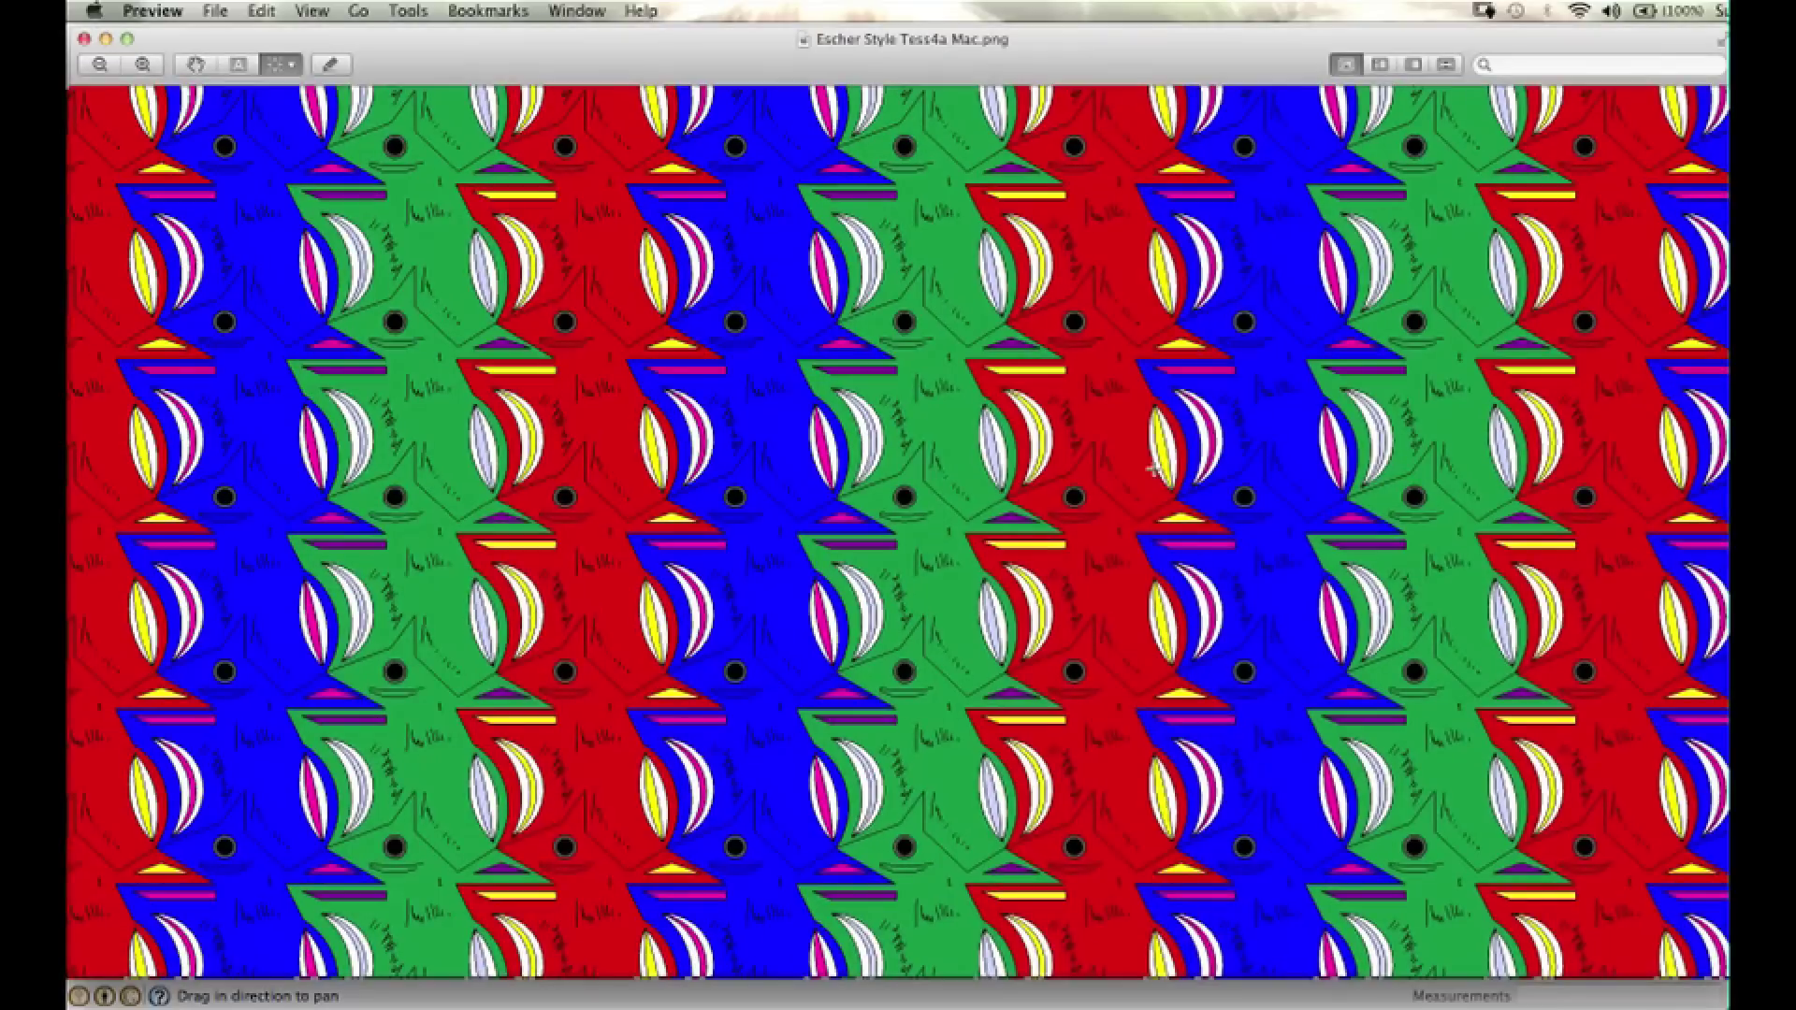